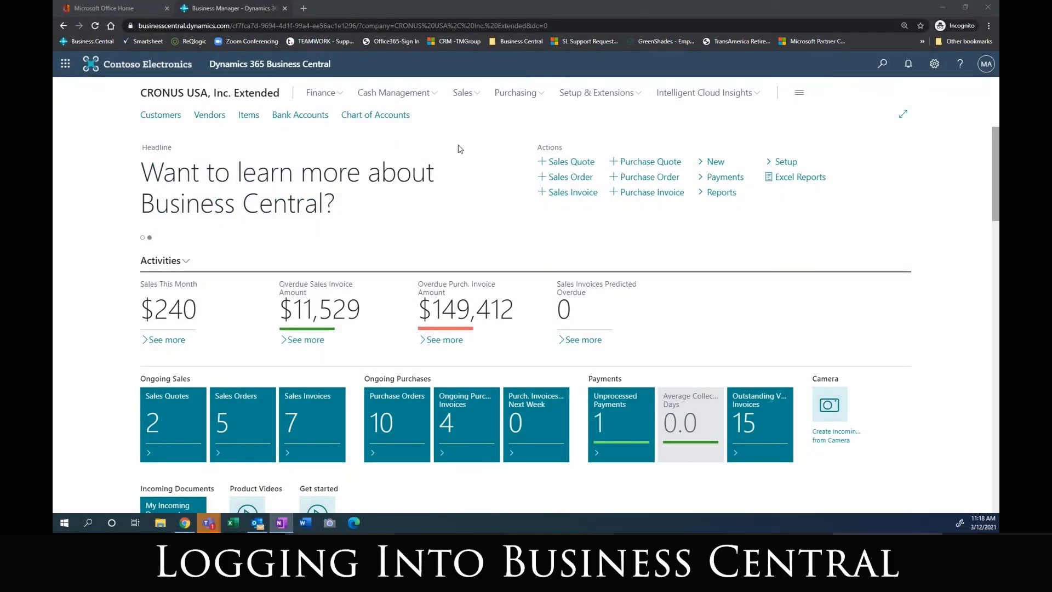
Step: Look over the apps available on the Office 365 home page and return to Business Central
left_click(118, 11)
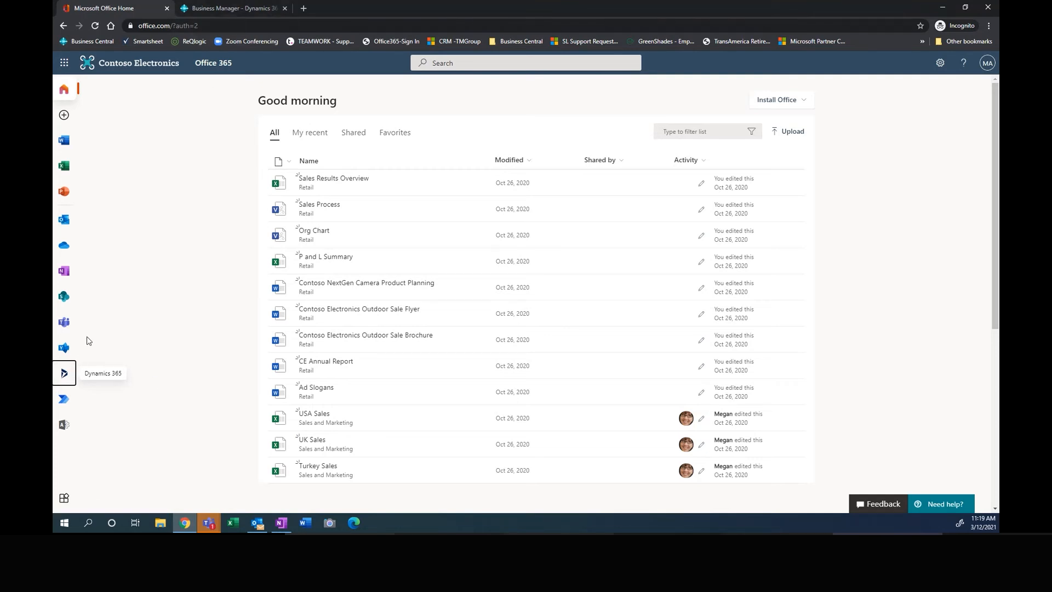
left_click(240, 10)
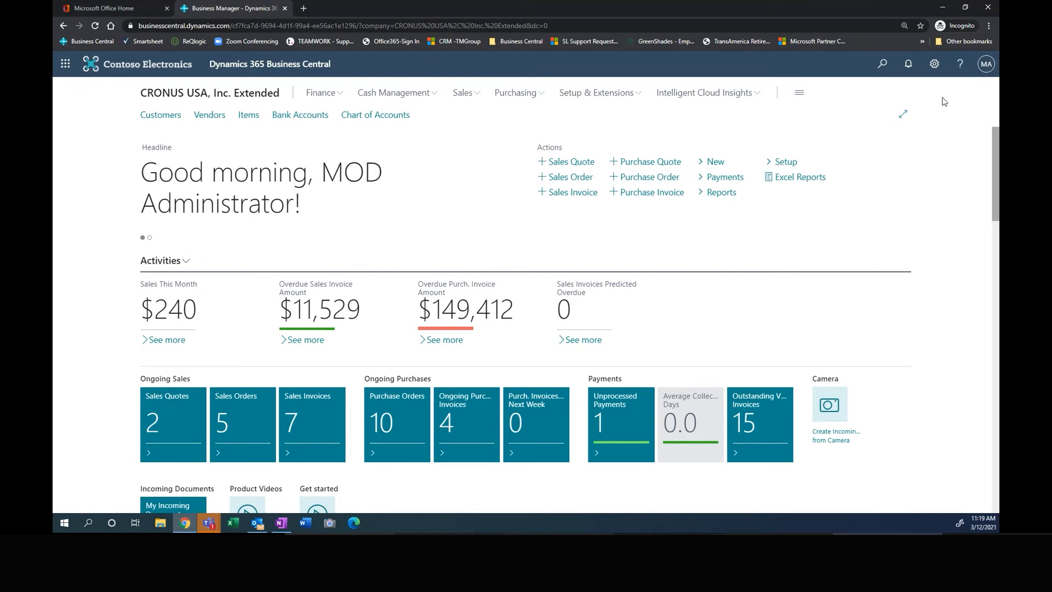
Step: Open My Settings and review the available roles without changing the assigned role
left_click(934, 64)
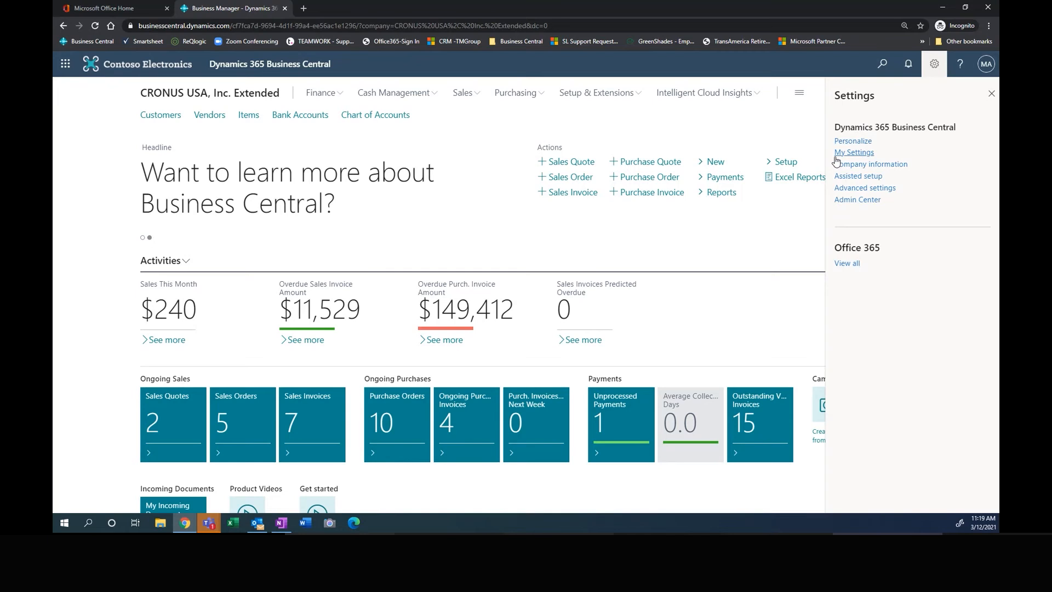
left_click(856, 153)
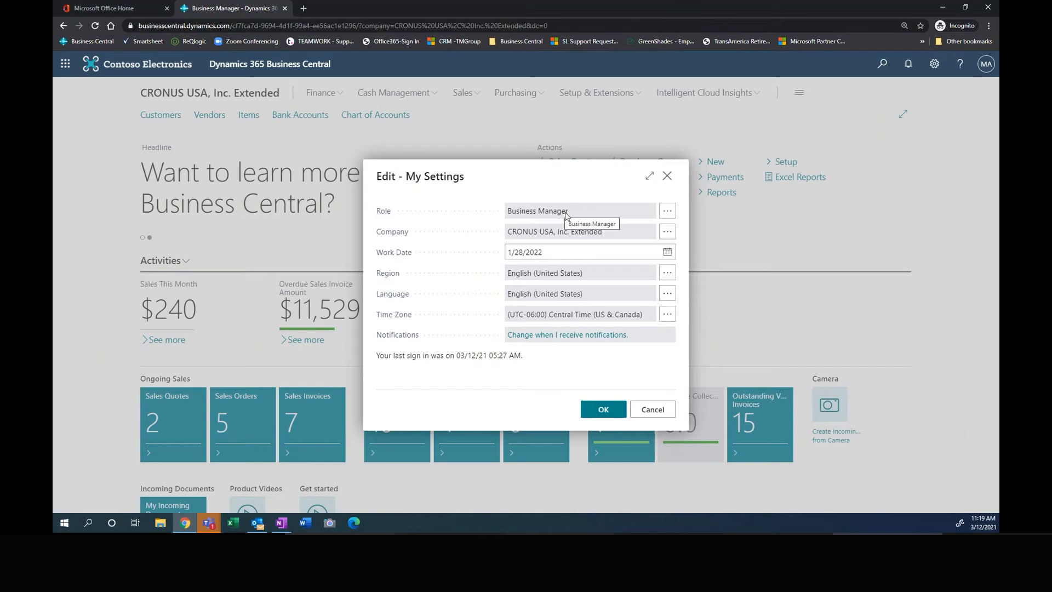
left_click(668, 211)
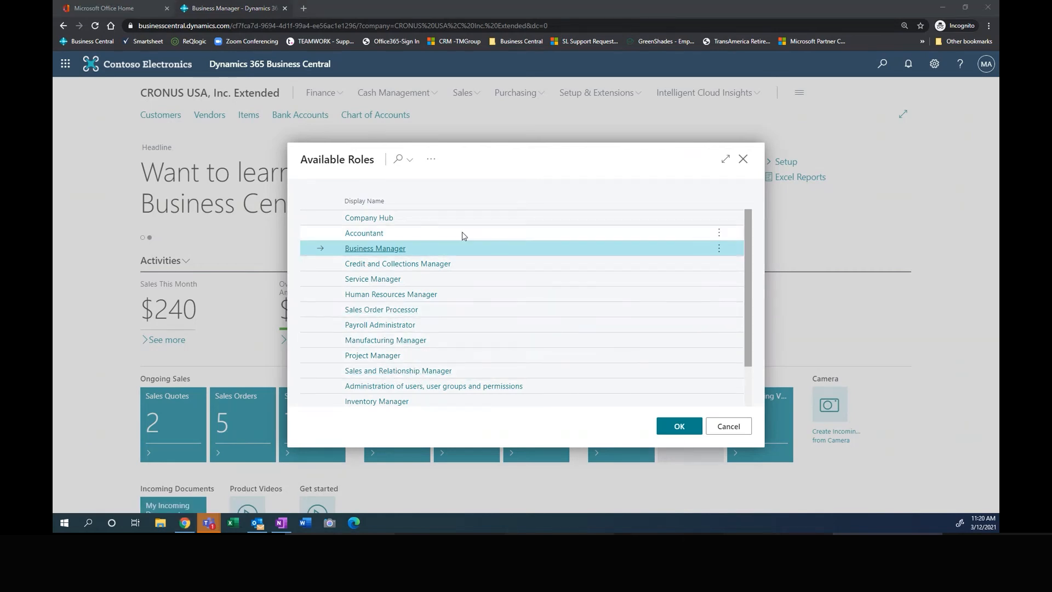
left_click(729, 425)
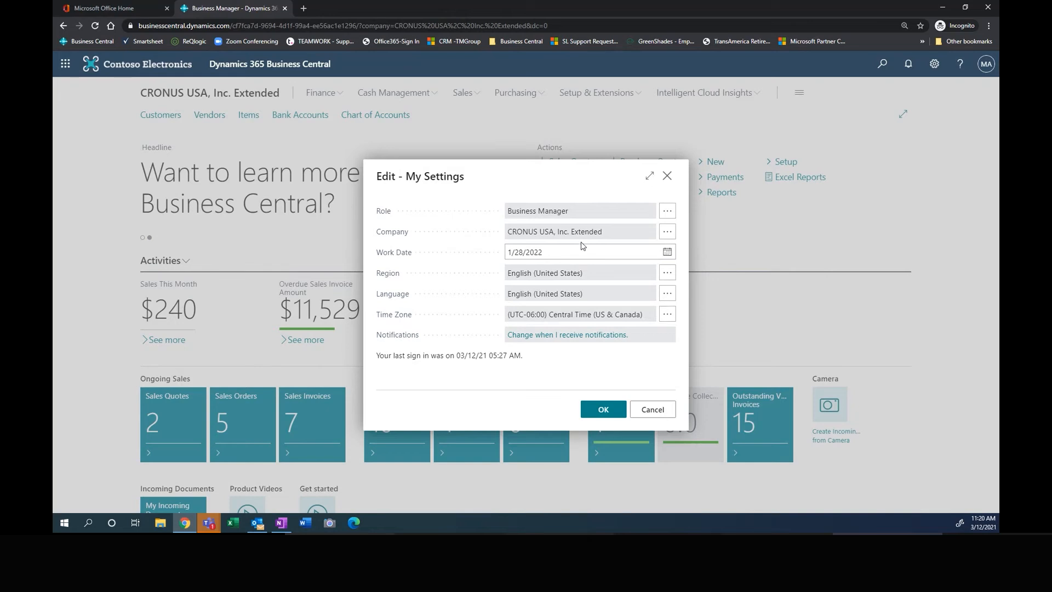
Step: Set the work date to 3/12/2021, check the allowed companies without switching, and save the settings
left_click(544, 256)
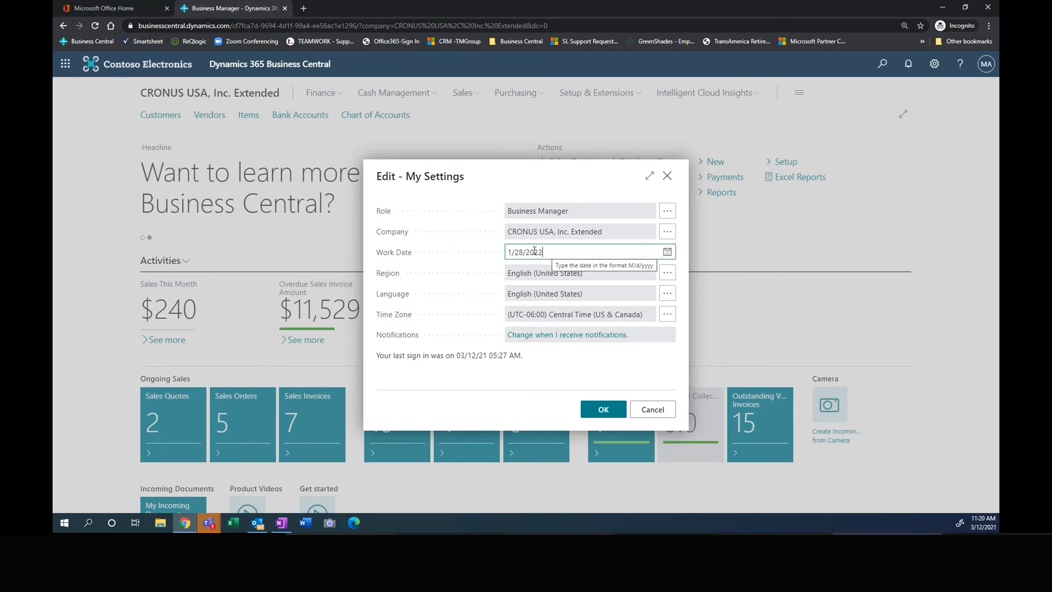
left_click_drag(553, 252, 473, 255)
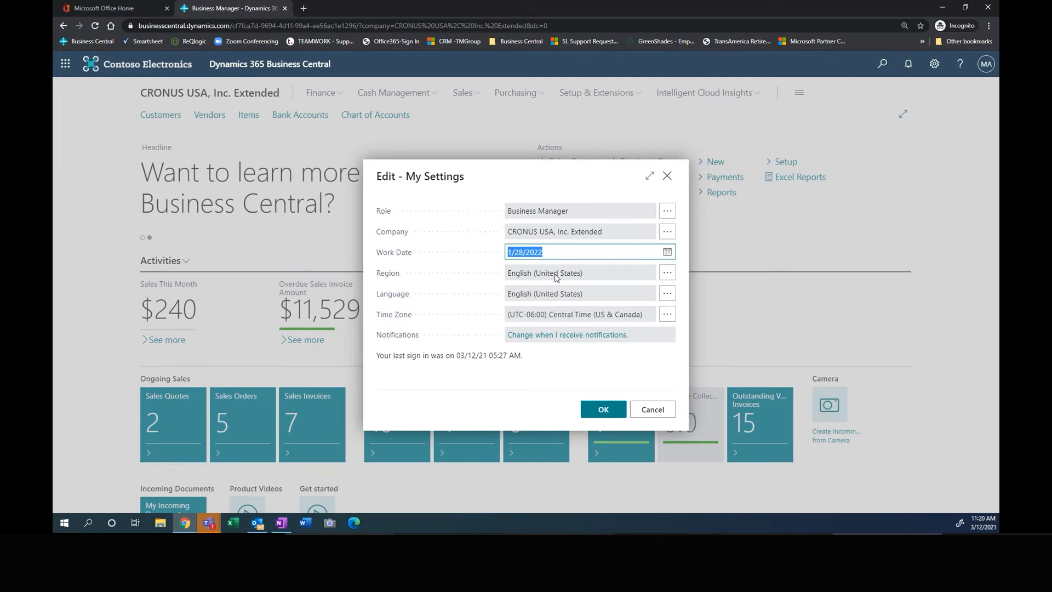
key("BackSpace")
key("Tab")
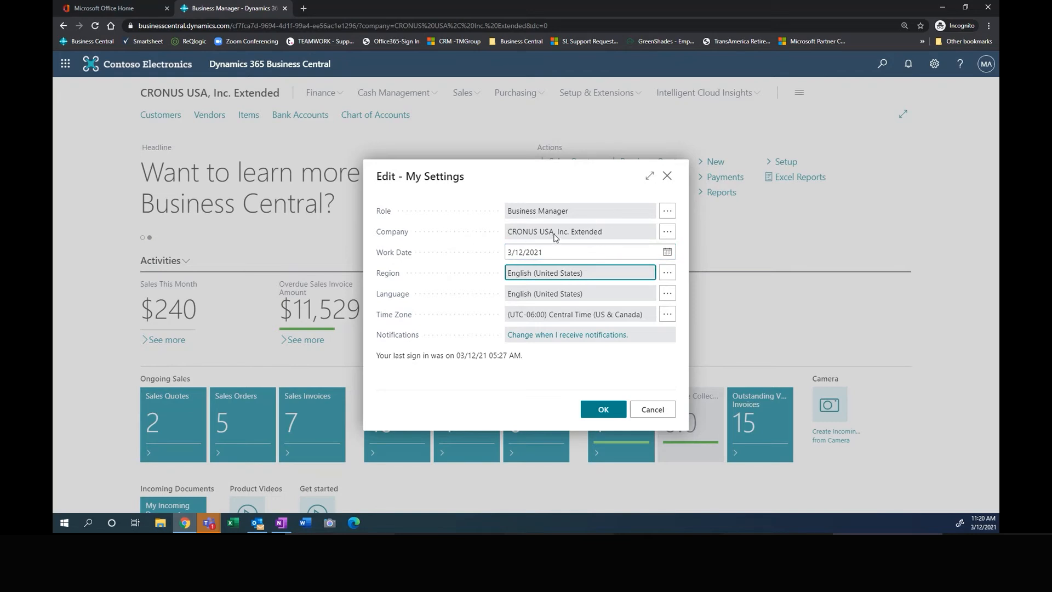
left_click(668, 233)
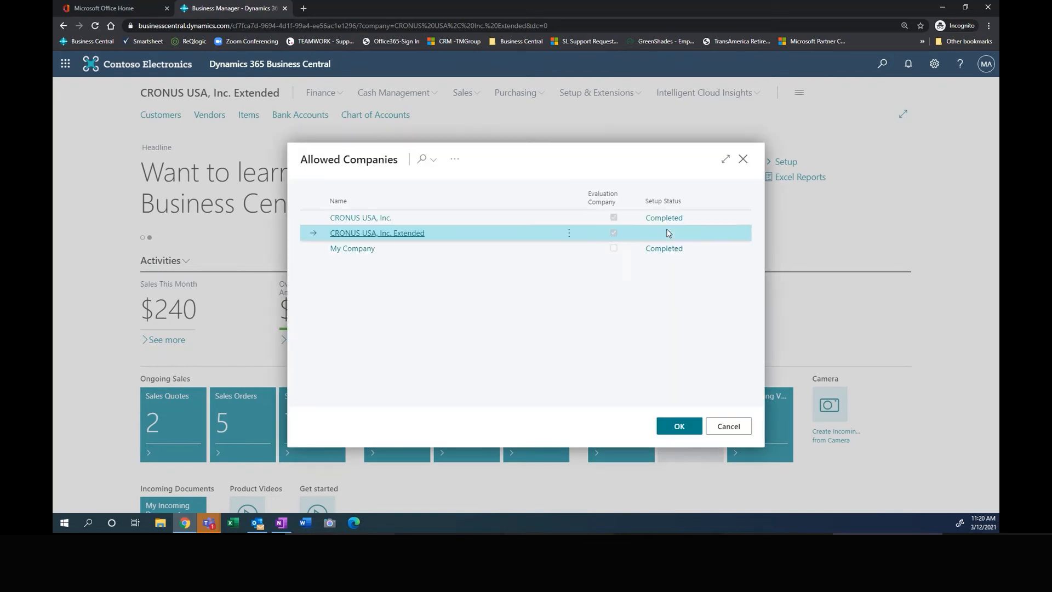
left_click(723, 431)
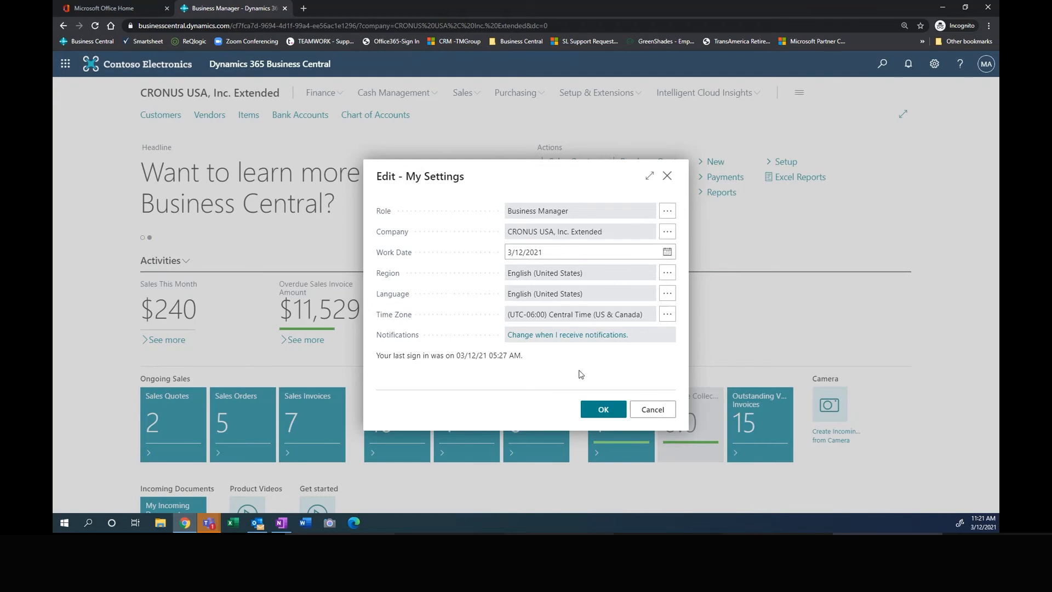
left_click(602, 412)
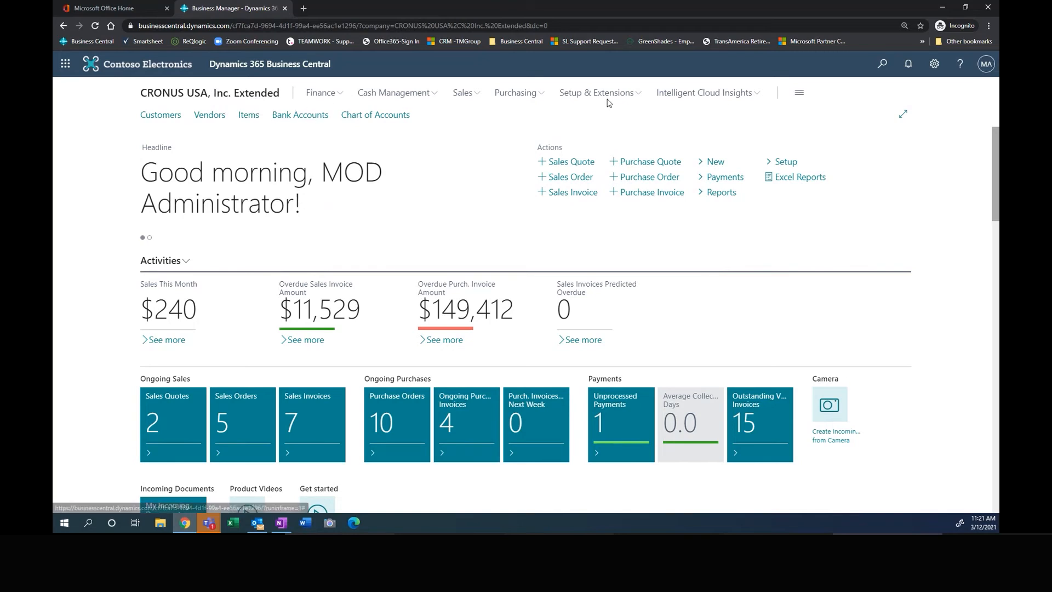
Step: Review the pages offered under the Finance, Cash Management, Sales and Purchasing areas
left_click(325, 94)
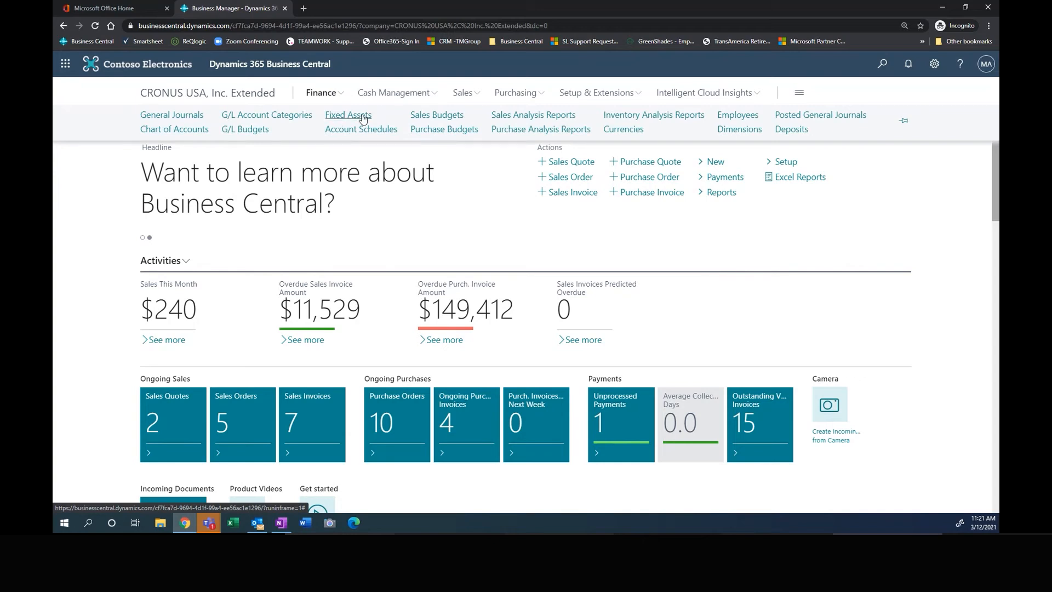
left_click(406, 94)
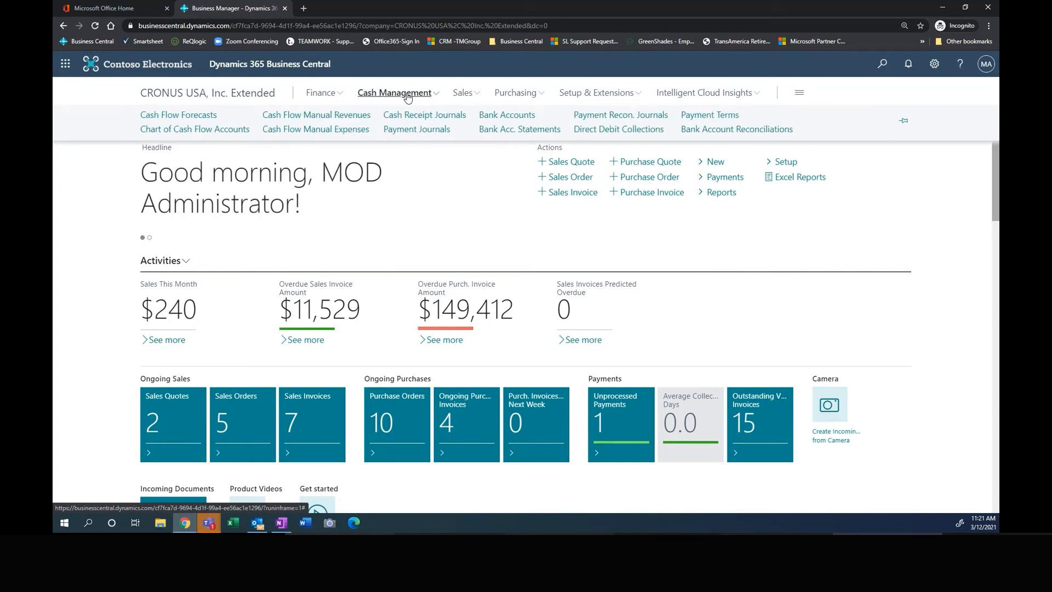
left_click(467, 94)
left_click(521, 94)
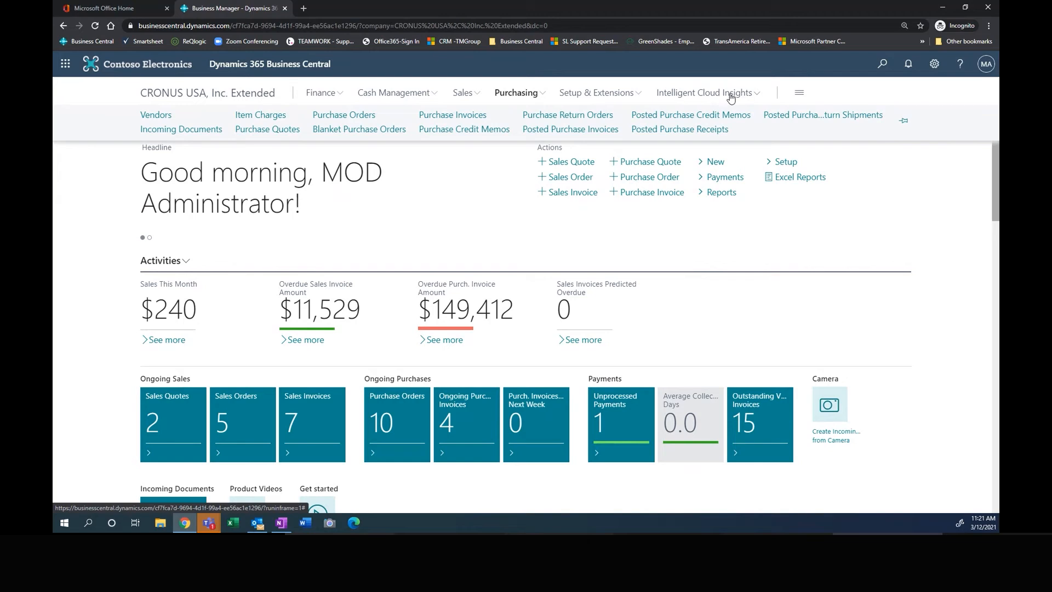
Step: Open Intelligent Cloud Insights and examine the ledger entries behind late customer payments and vendor invoices not paid on time
left_click(705, 94)
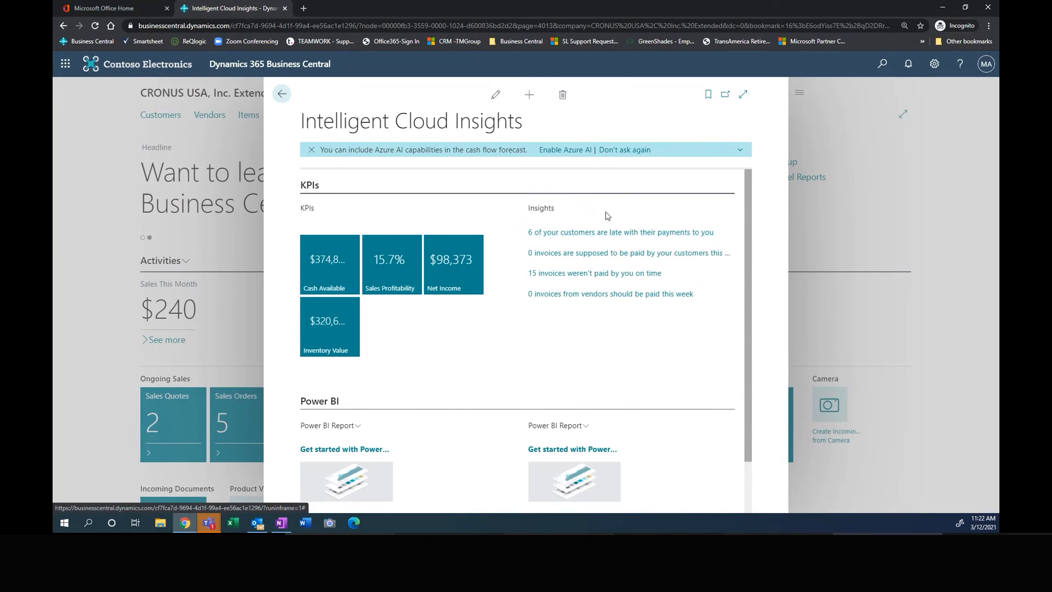
left_click(588, 236)
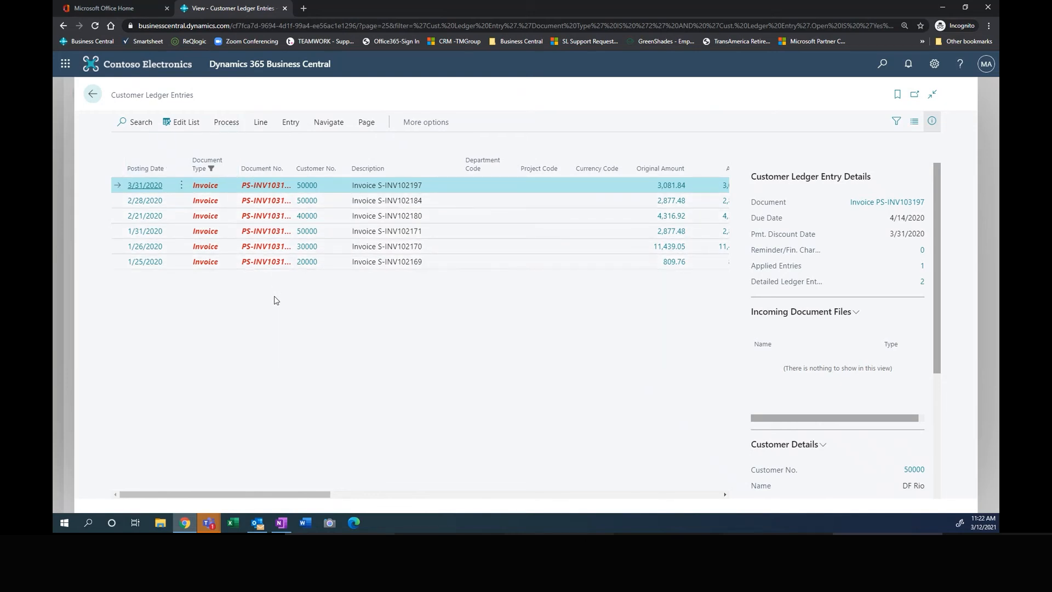
left_click(92, 97)
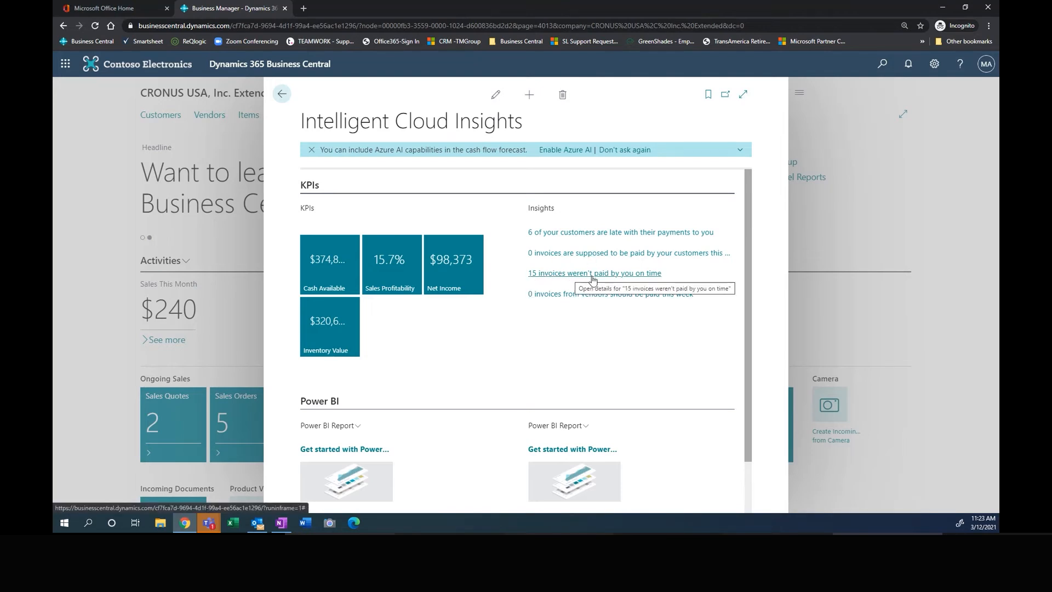
left_click(570, 278)
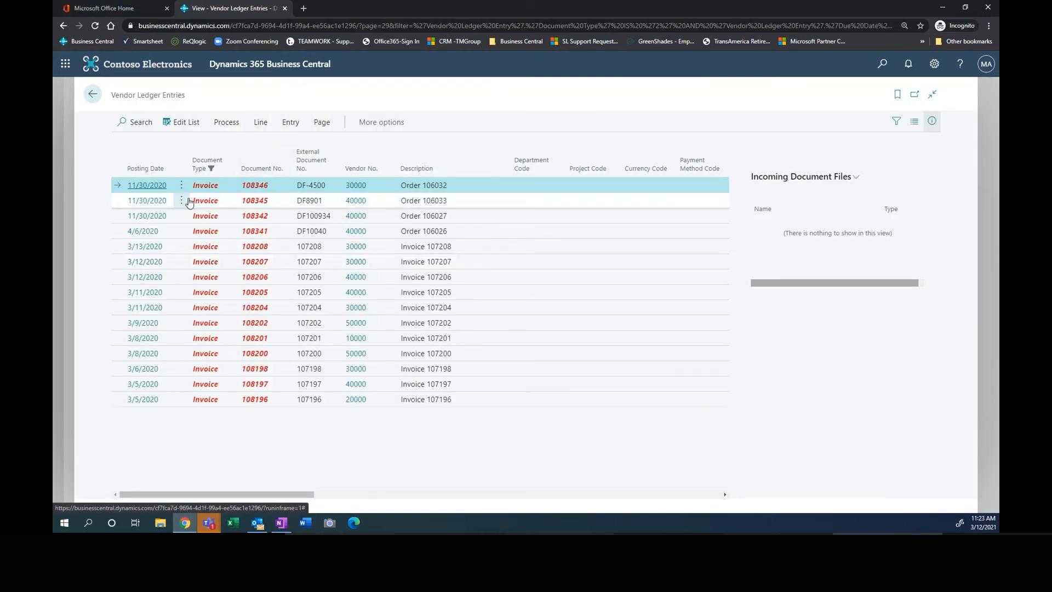
left_click(94, 96)
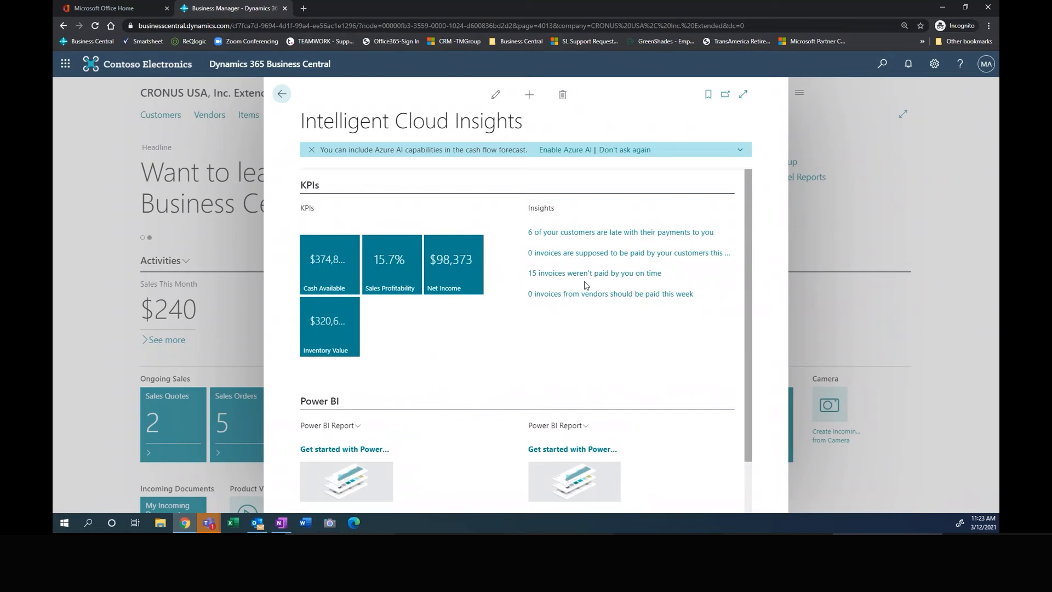
Step: Examine the KPI, Power BI and Azure ML sections of Intelligent Cloud Insights and return to the role center
scroll(296, 363, "down", 1)
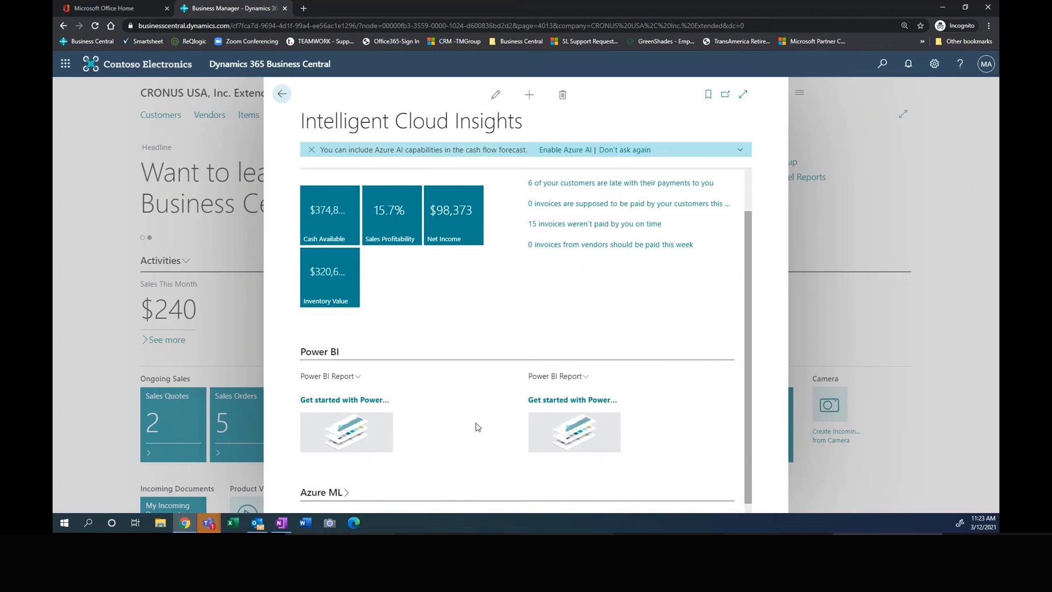
scroll(425, 347, "up", 1)
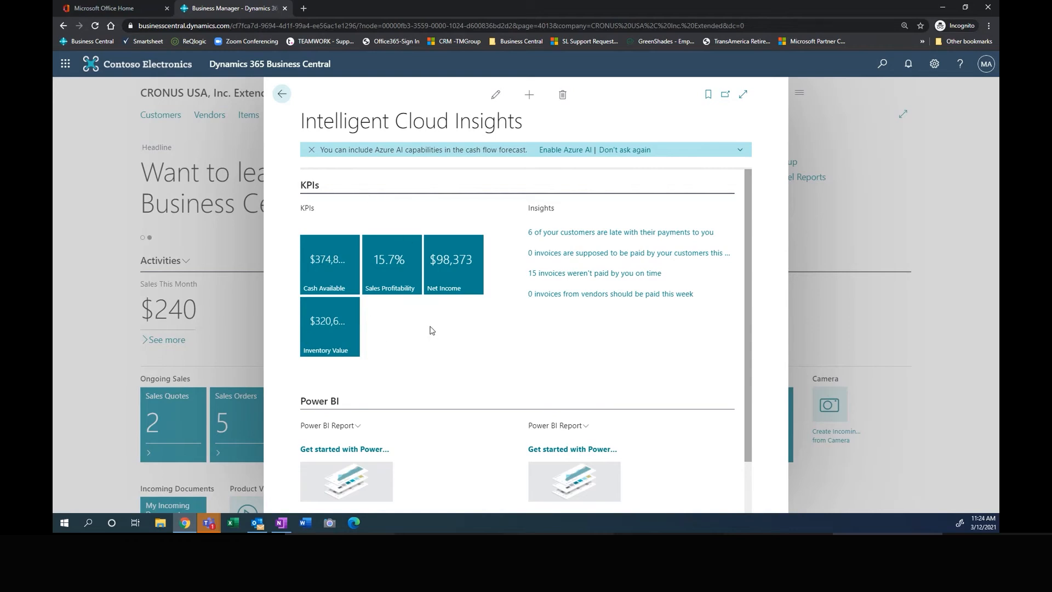
left_click(282, 96)
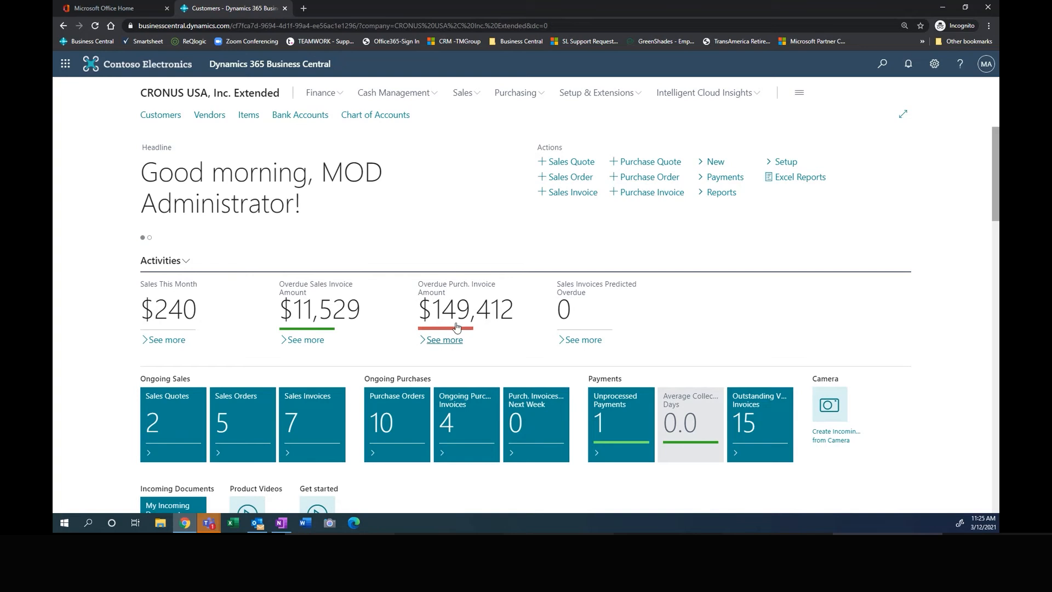
Step: Examine the role center's Activities figures and the User Tasks, Email Status, Approvals and Self-Service tiles
mouse_move(464, 323)
scroll(690, 199, "down", 3)
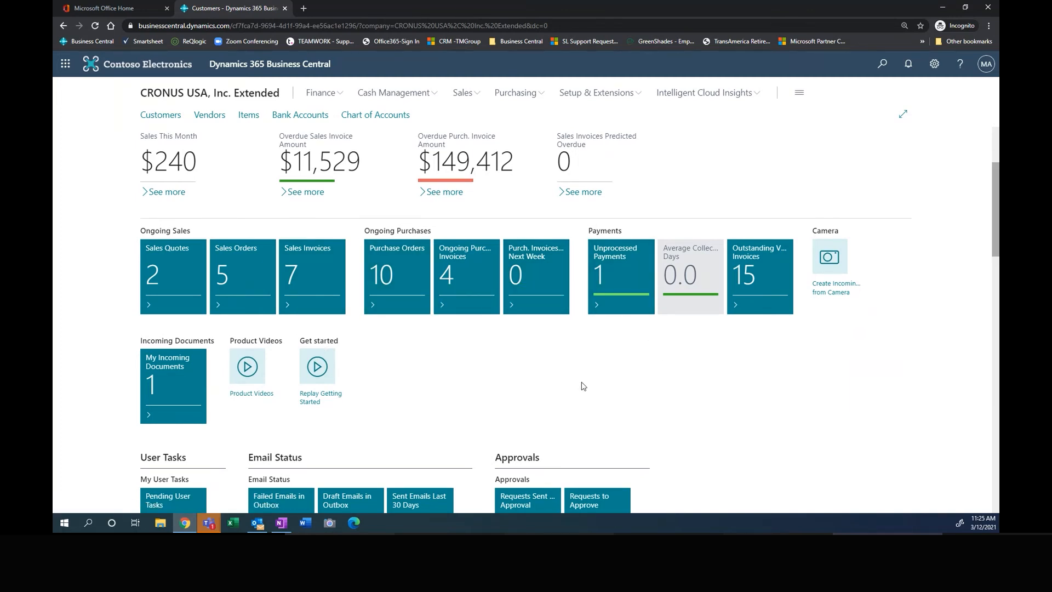
scroll(592, 367, "down", 1)
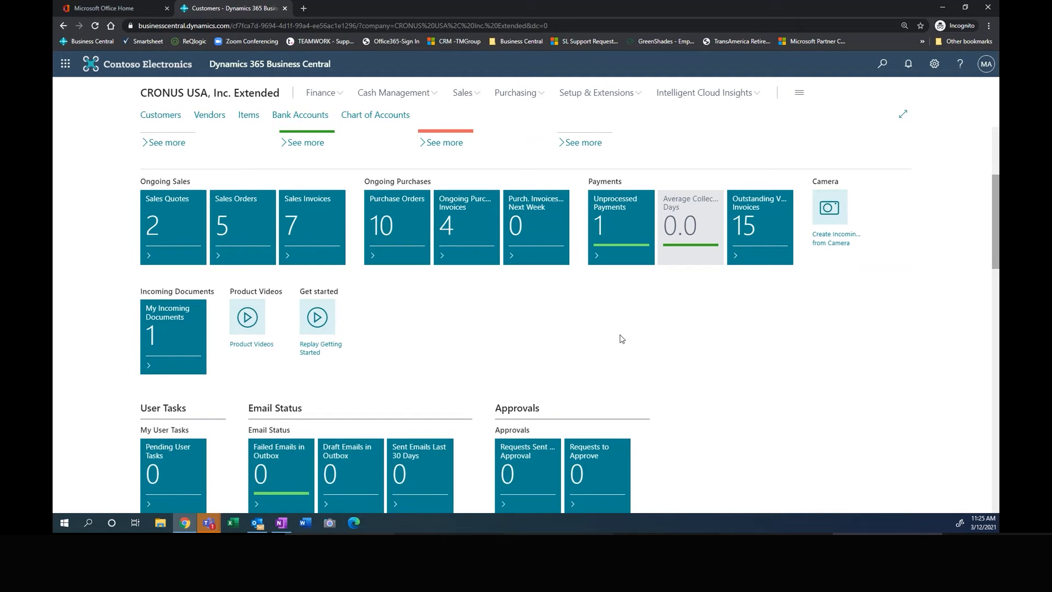
scroll(625, 340, "down", 1)
scroll(653, 331, "down", 1)
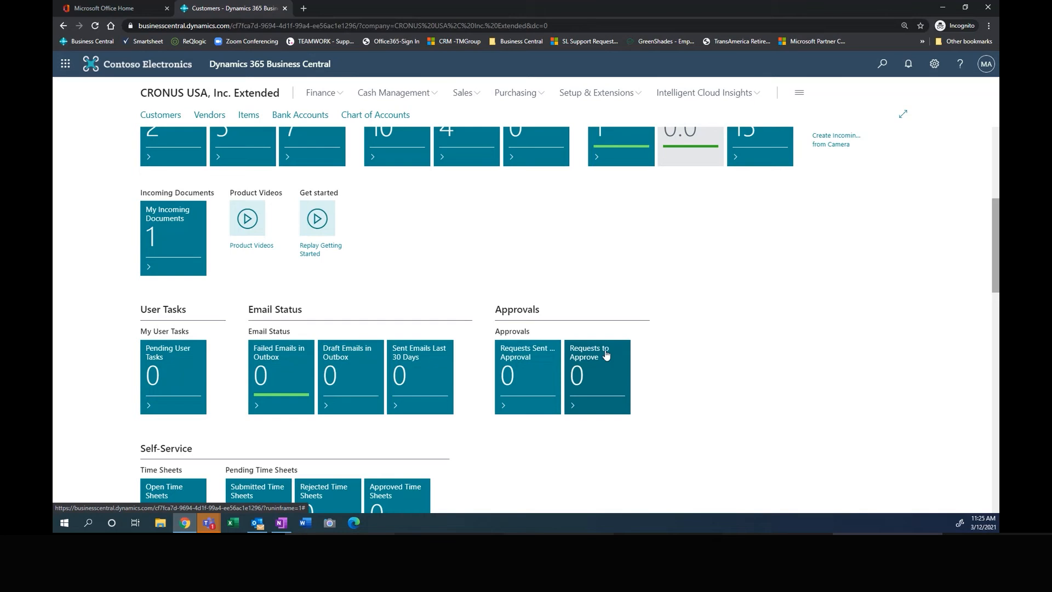
scroll(552, 456, "down", 3)
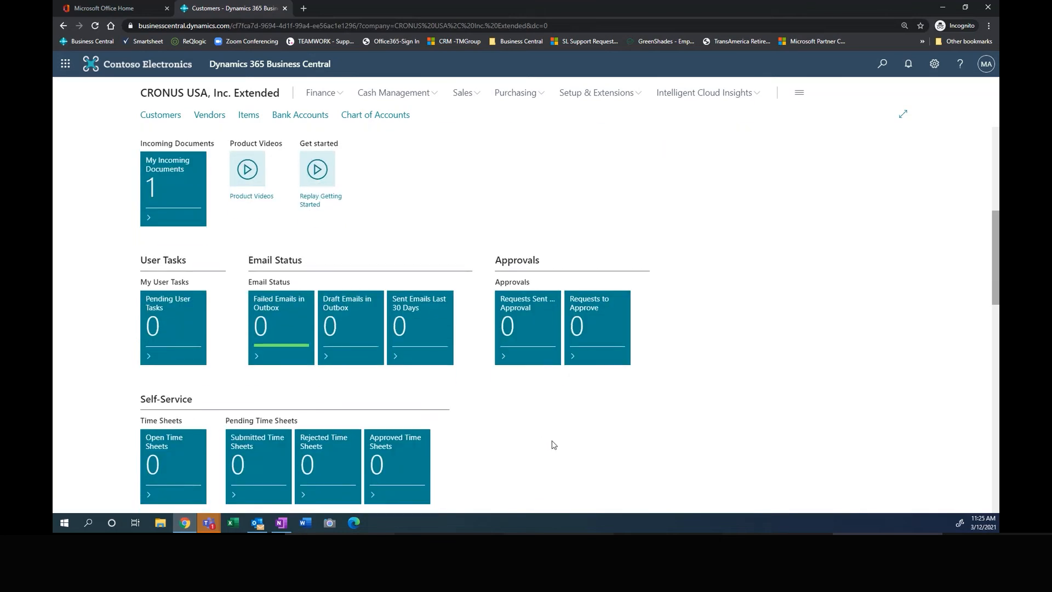
Step: Inspect DF Ace Spa's segment in the top five customers chart, plus the favorite accounts, trial balance and Power BI reports
scroll(560, 402, "down", 9)
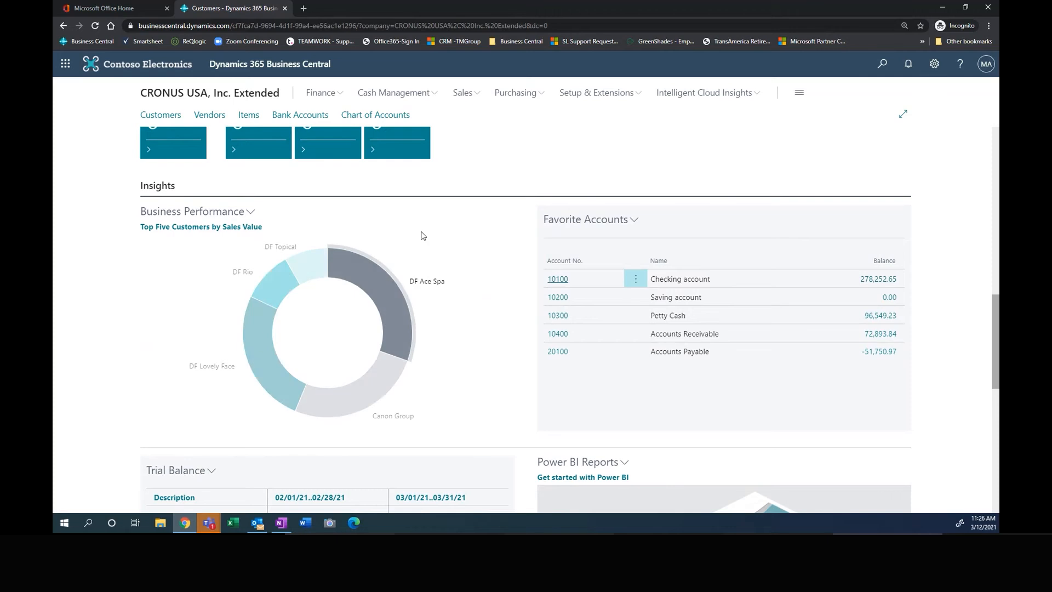
mouse_move(382, 284)
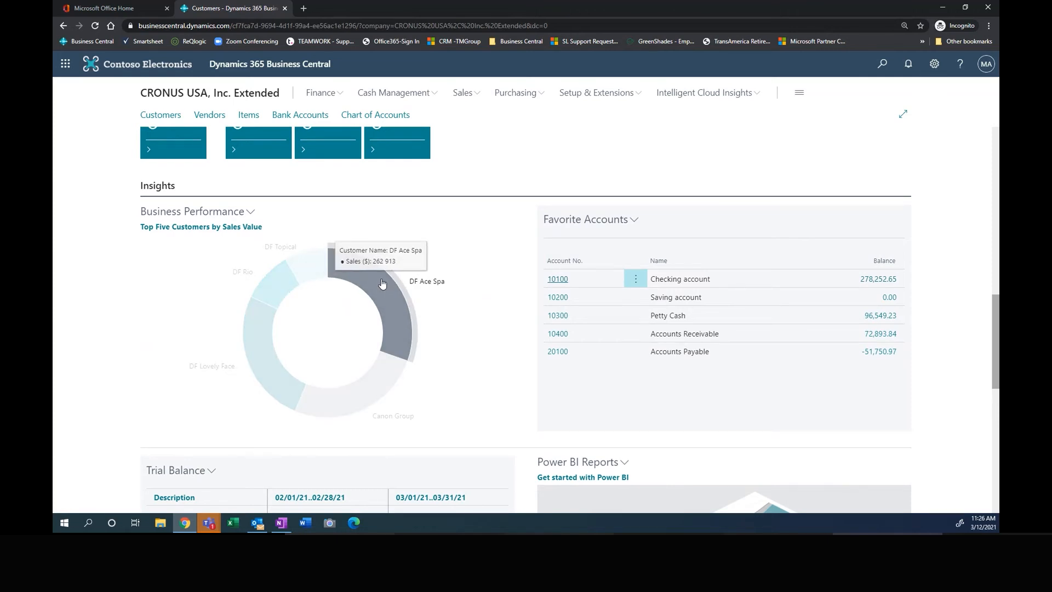
left_click(381, 292)
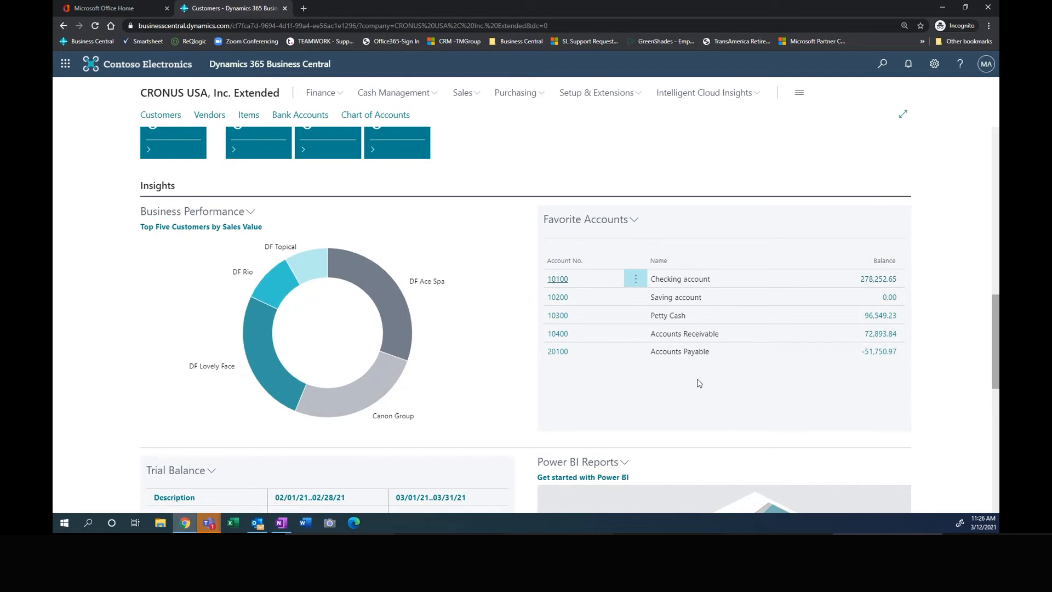
scroll(683, 374, "down", 3)
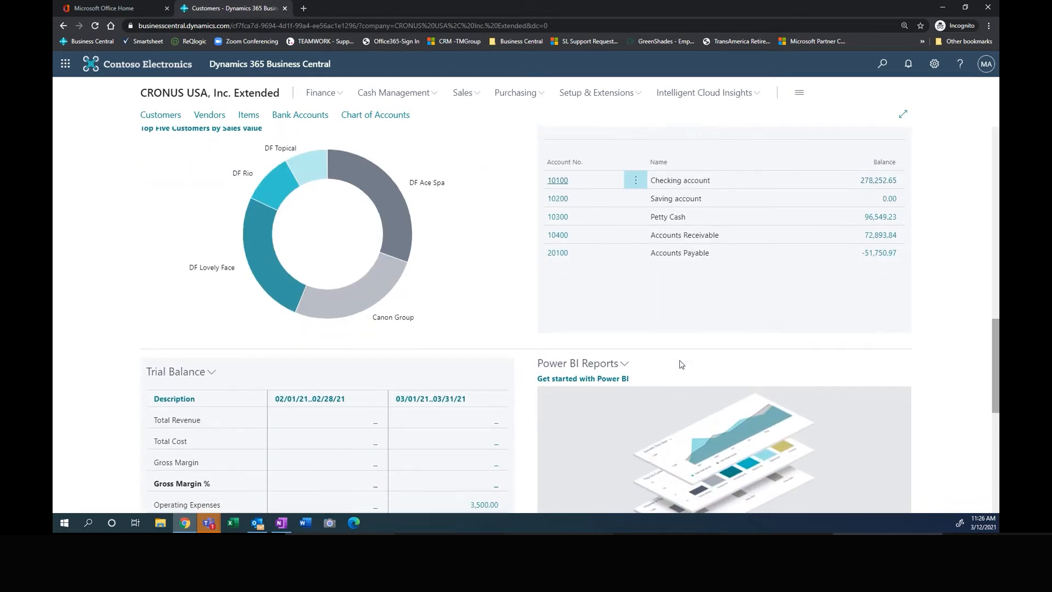
scroll(383, 329, "down", 1)
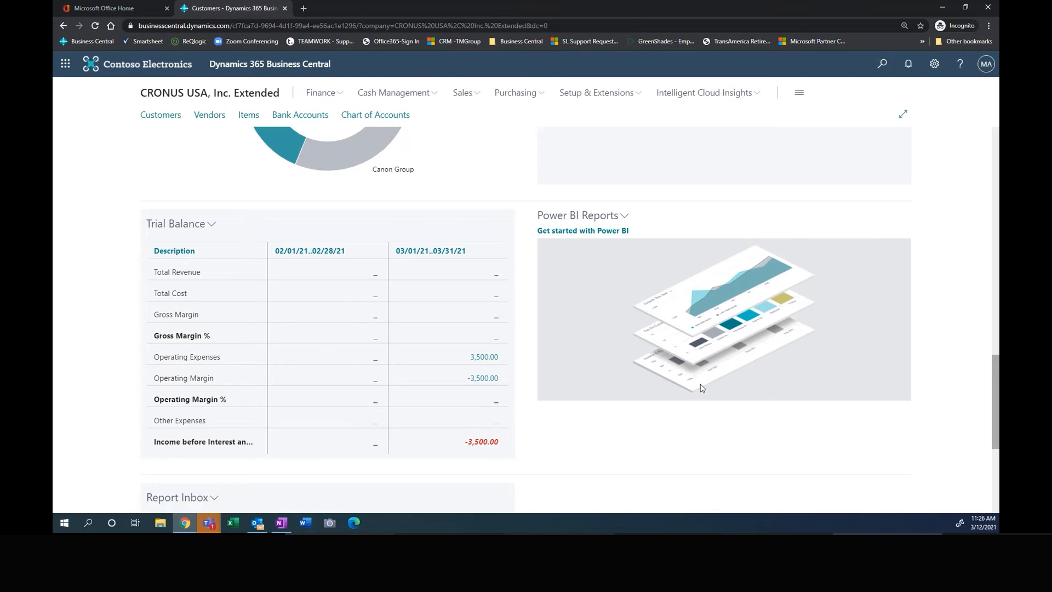
scroll(698, 387, "up", 15)
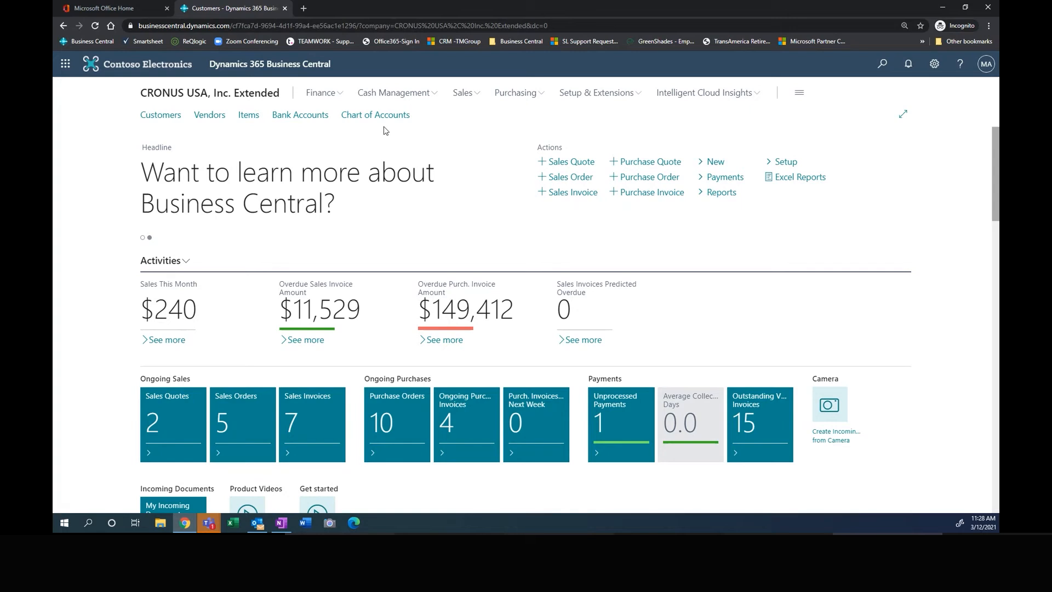
Step: Show the page links of the Sales area and collapse them again
left_click(463, 93)
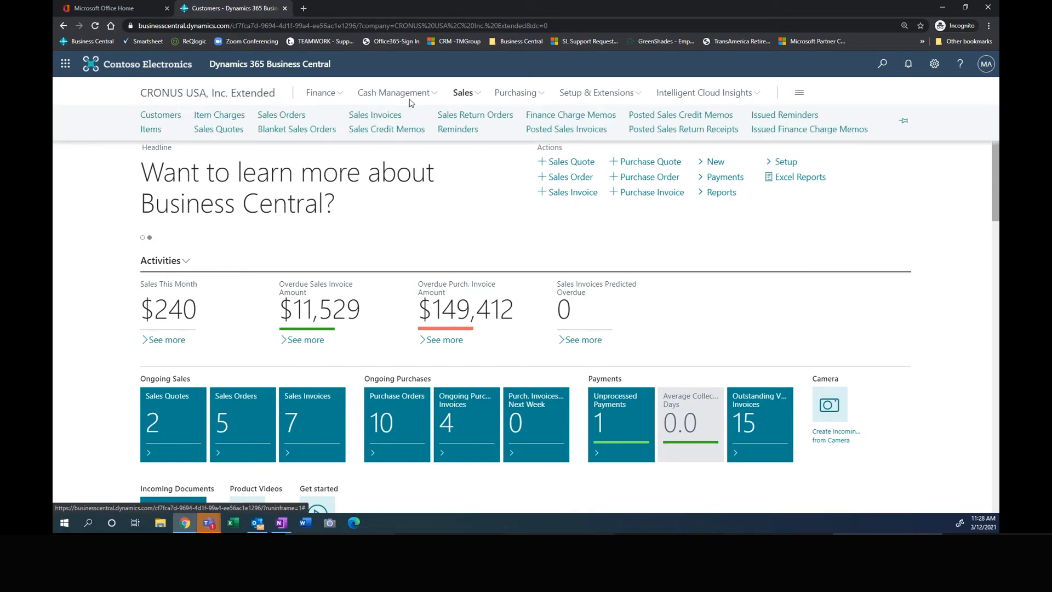
left_click(464, 96)
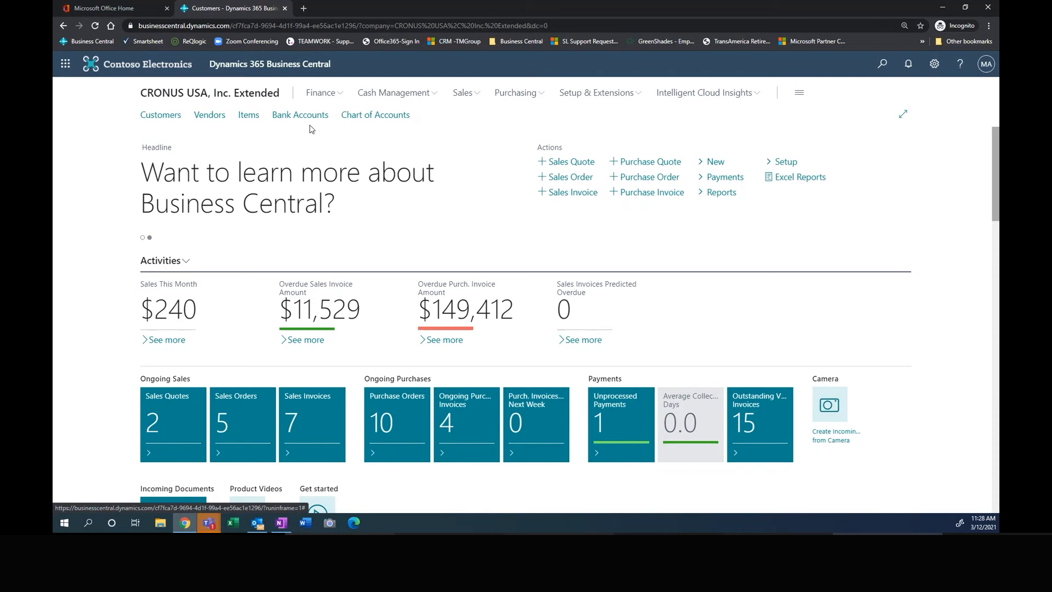
Step: Open the Customers list, search it for "df r" and clear the search again
left_click(160, 115)
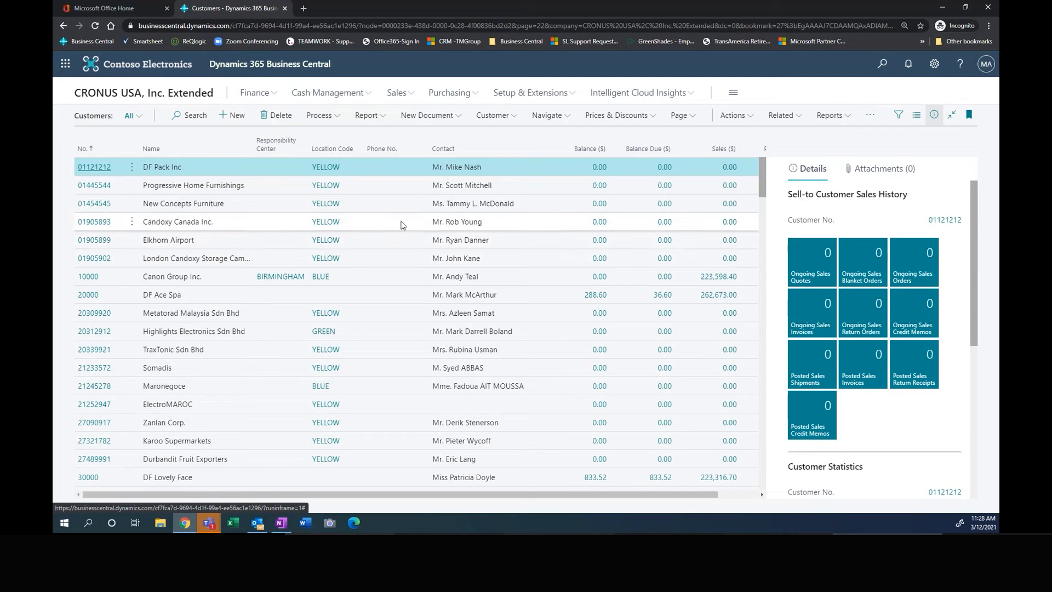
left_click(192, 112)
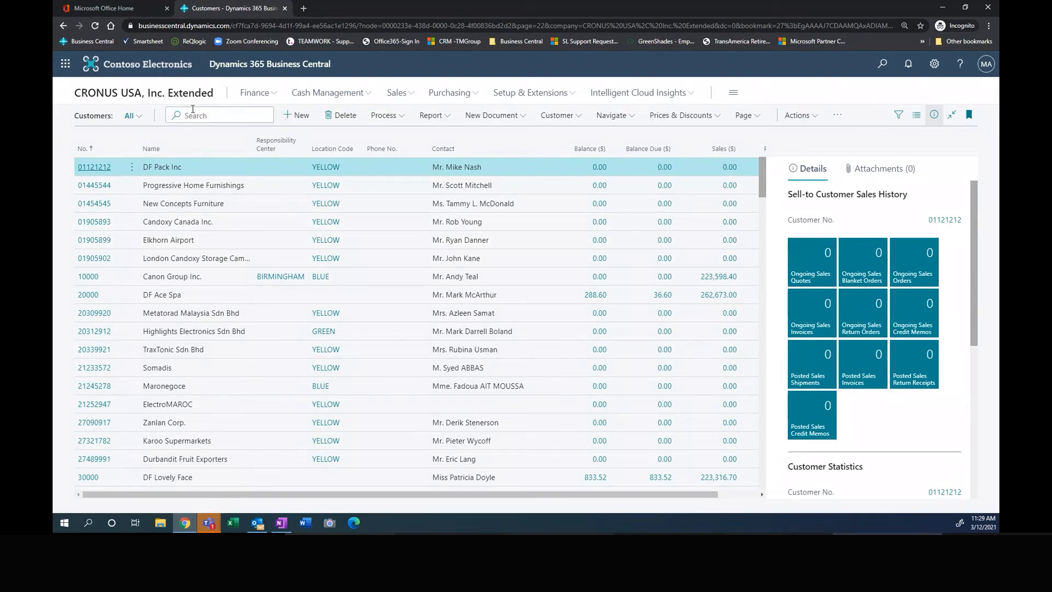
type("df r")
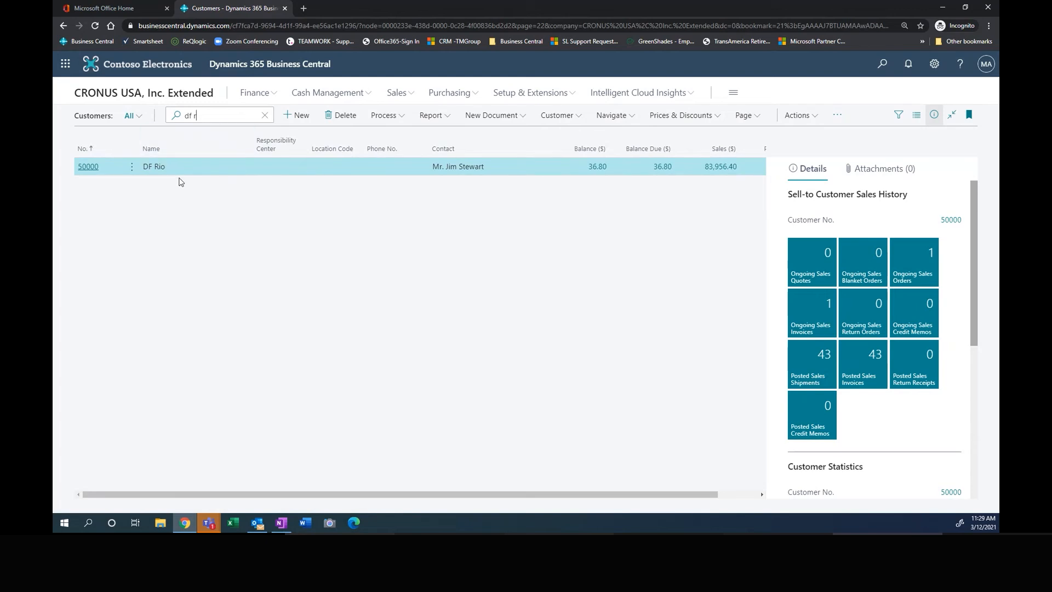
key("BackSpace")
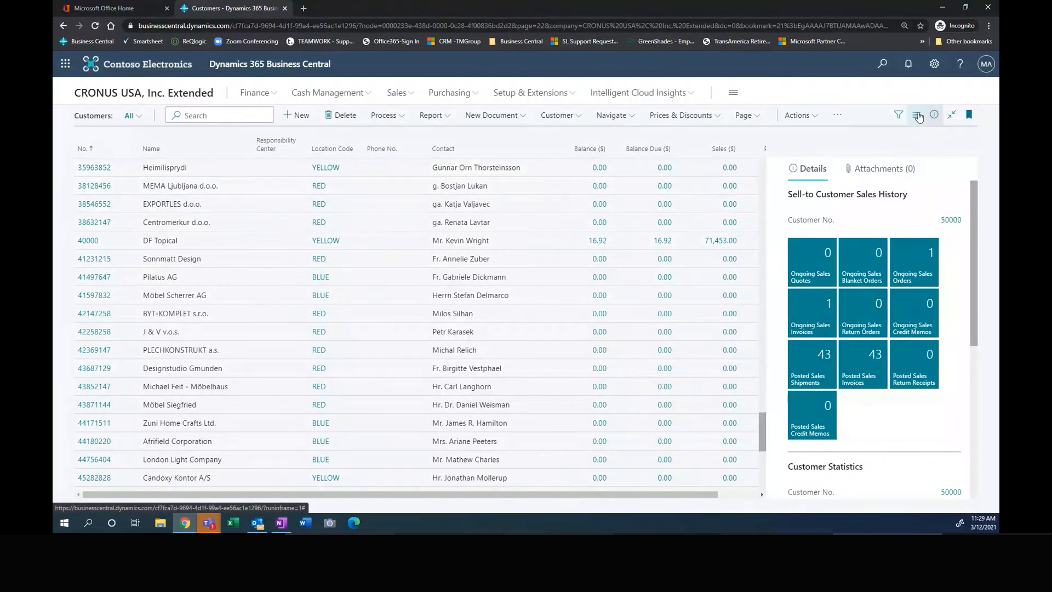
Step: Display the customer list in the Tall Tiles layout and browse the customer pictures
left_click(918, 116)
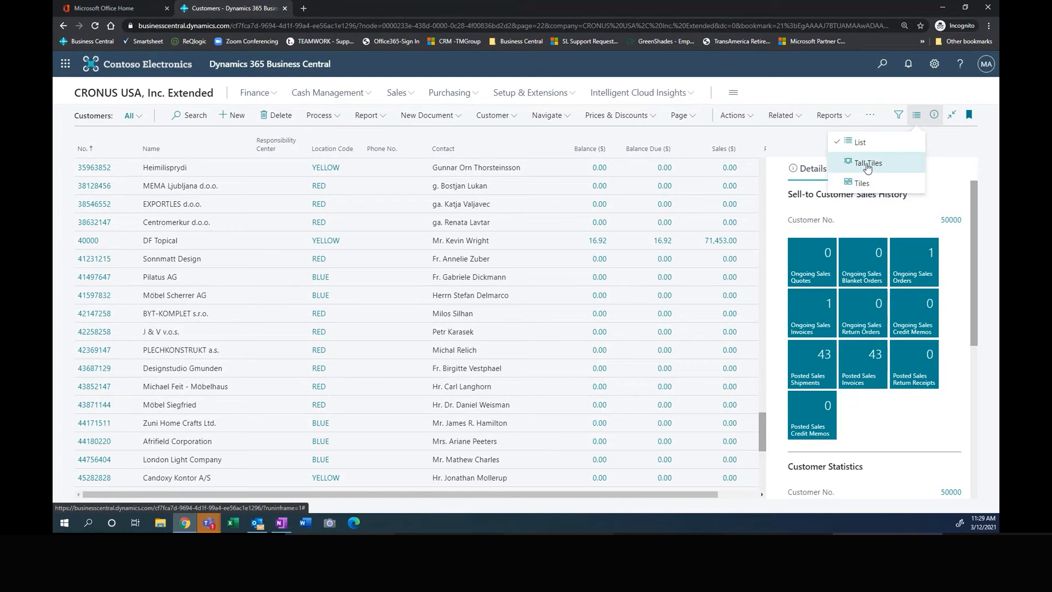
left_click(868, 163)
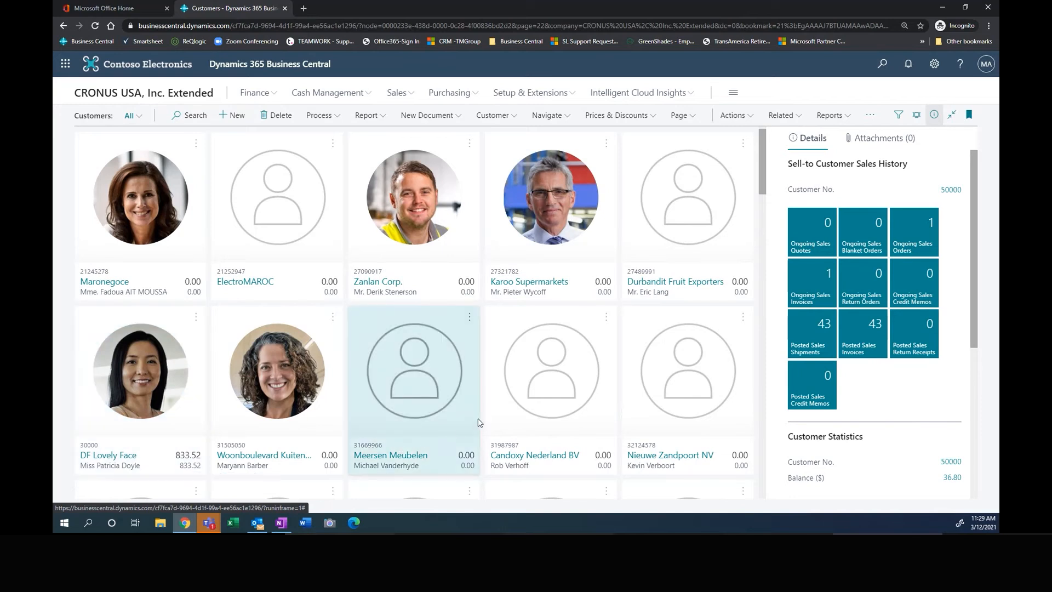
scroll(403, 441, "down", 3)
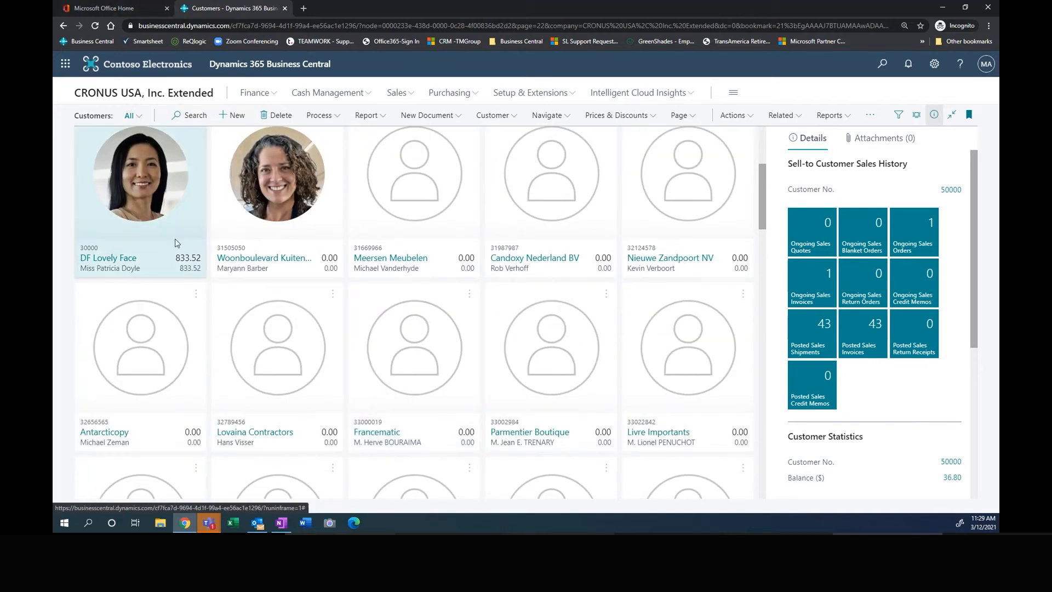
Step: Examine DF Lovely Face's sales history and customer statistics, and hide the details pane
left_click(189, 216)
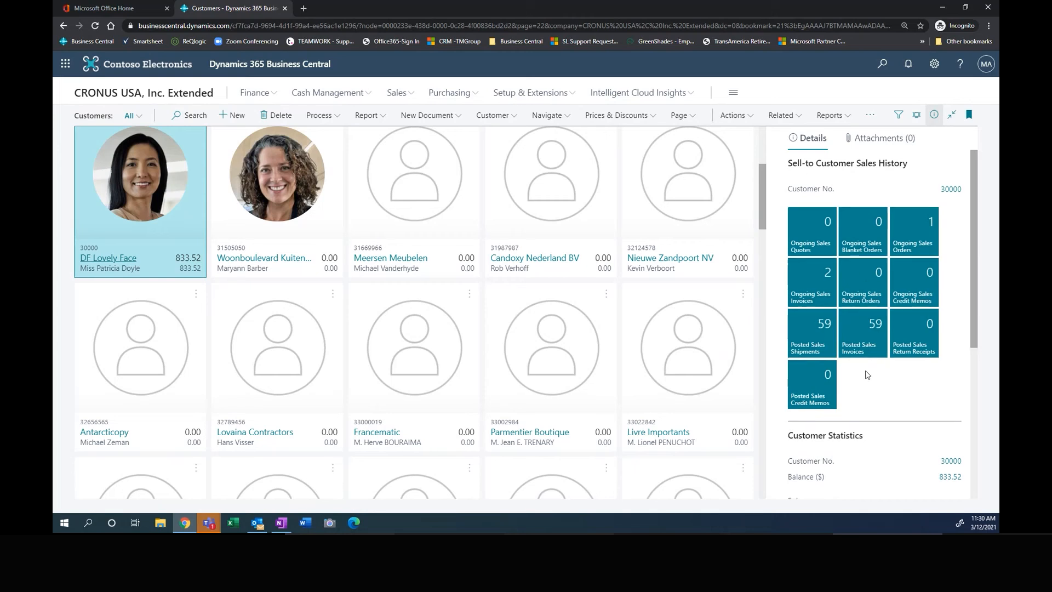
scroll(877, 329, "down", 4)
scroll(923, 314, "down", 2)
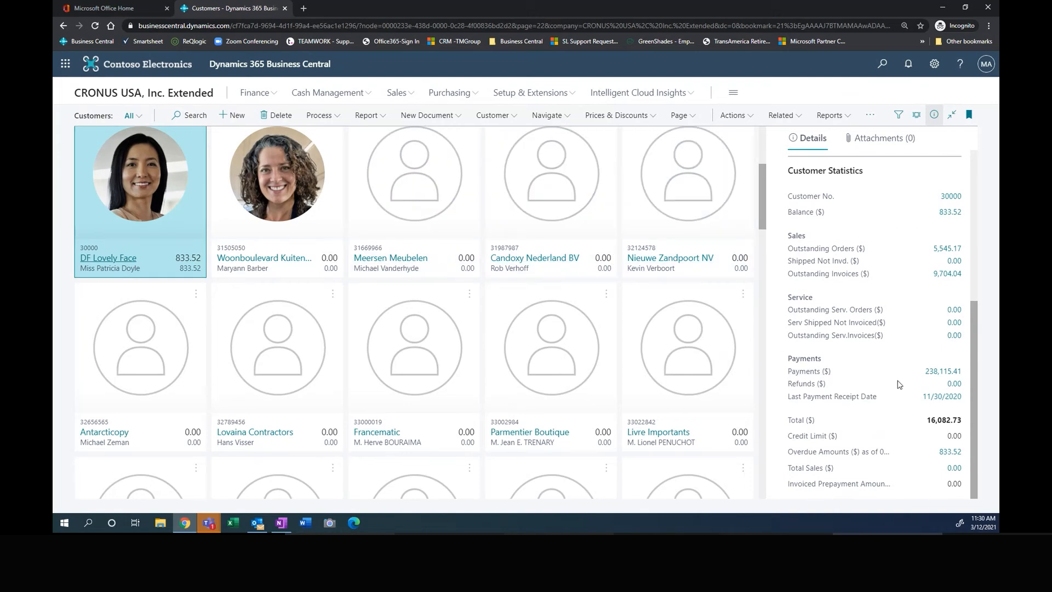
scroll(897, 384, "up", 2)
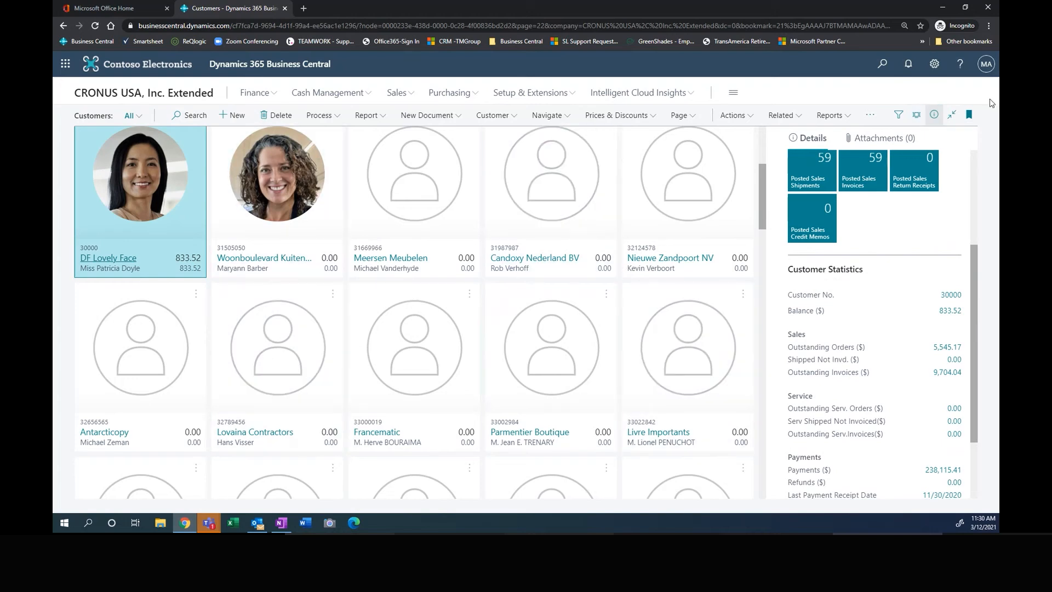
left_click(933, 114)
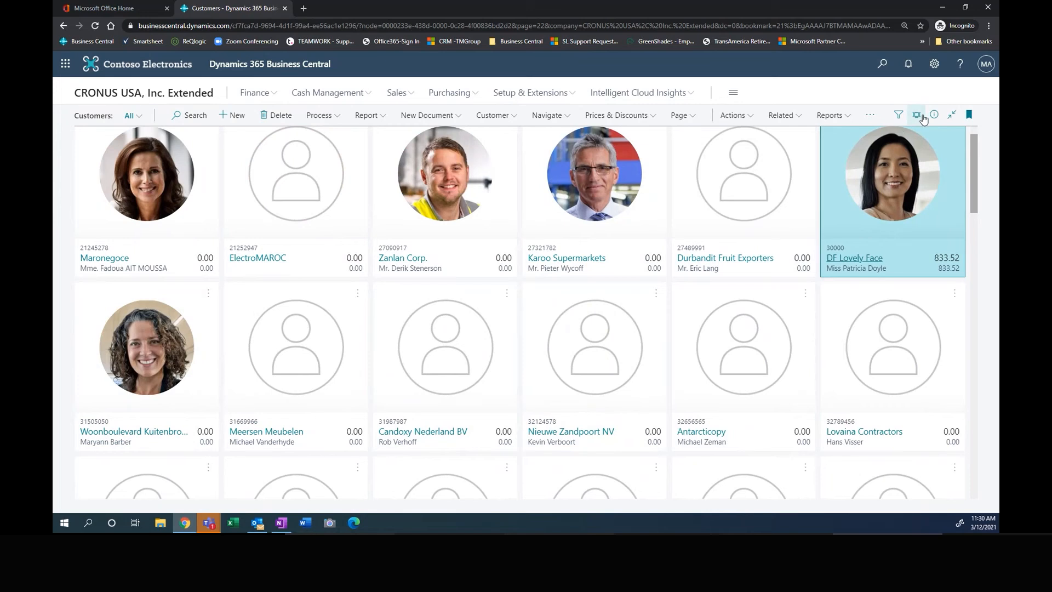
Step: Show the customers in the Tiles layout, browse them and return to the List layout
left_click(923, 117)
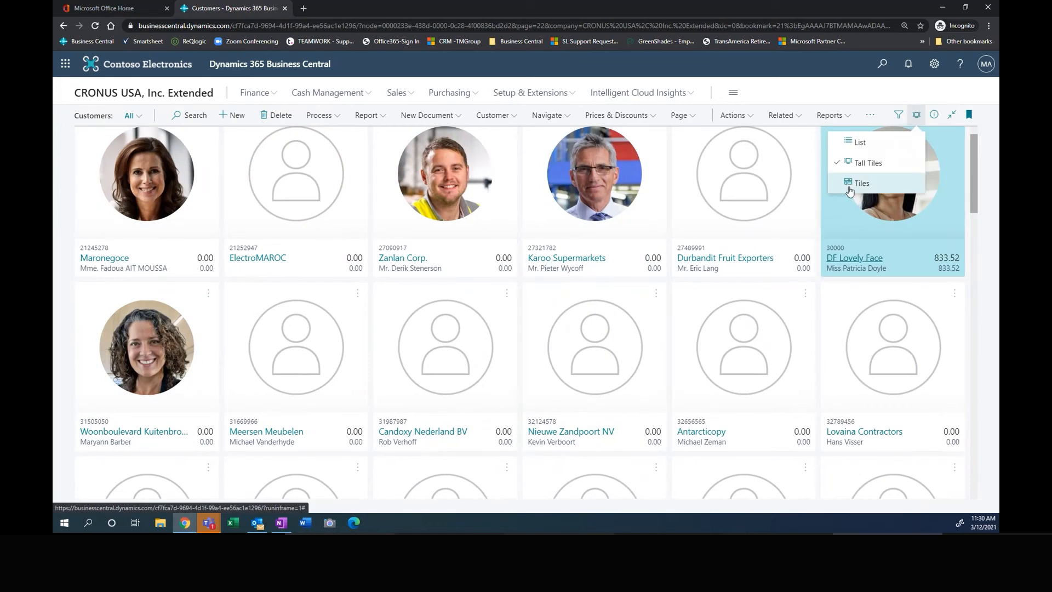
left_click(861, 185)
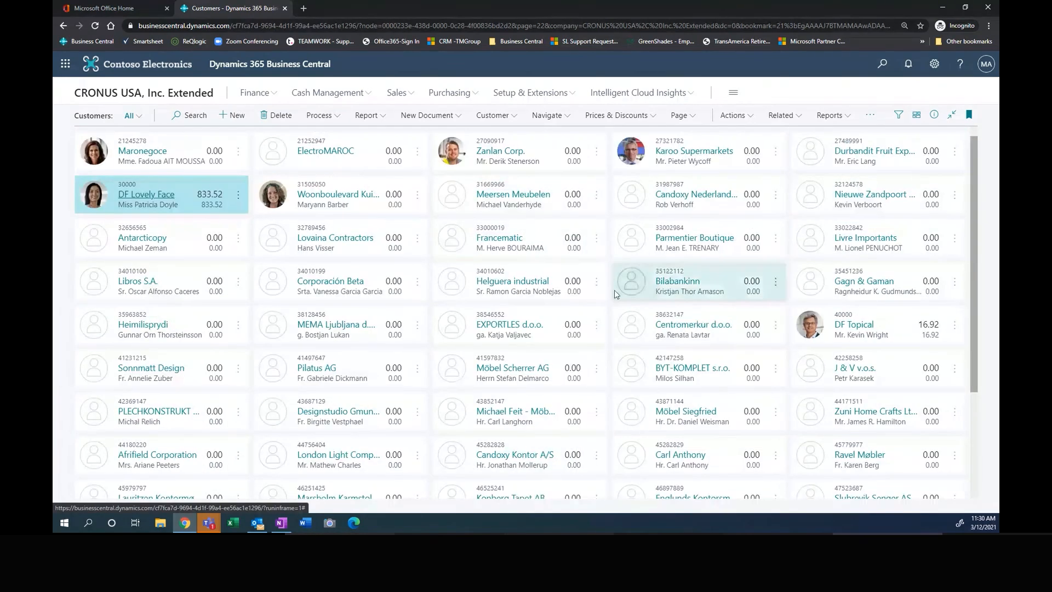
scroll(603, 306, "down", 3)
scroll(594, 324, "up", 3)
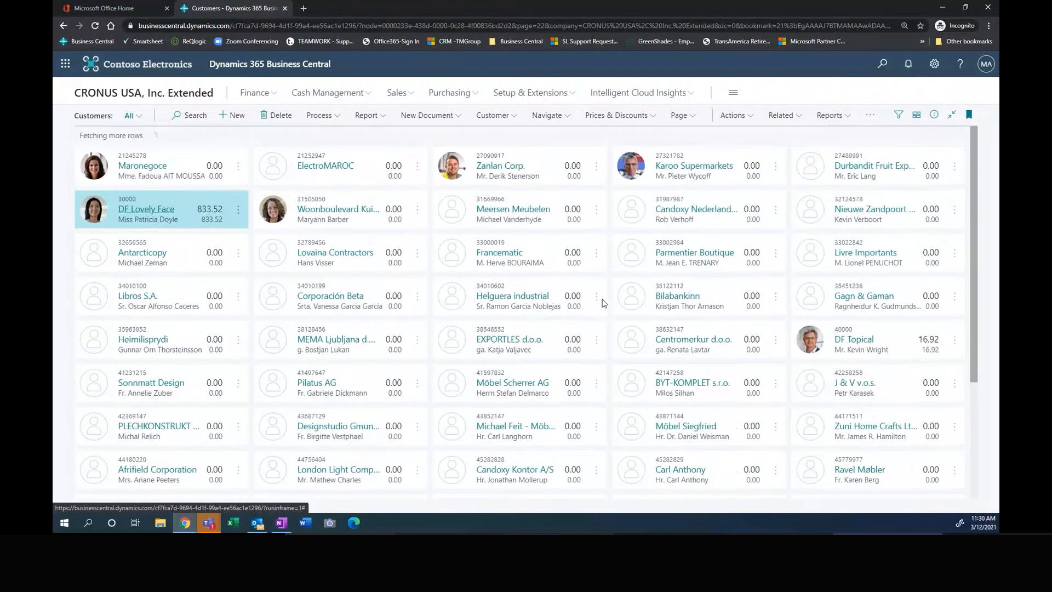
left_click(915, 119)
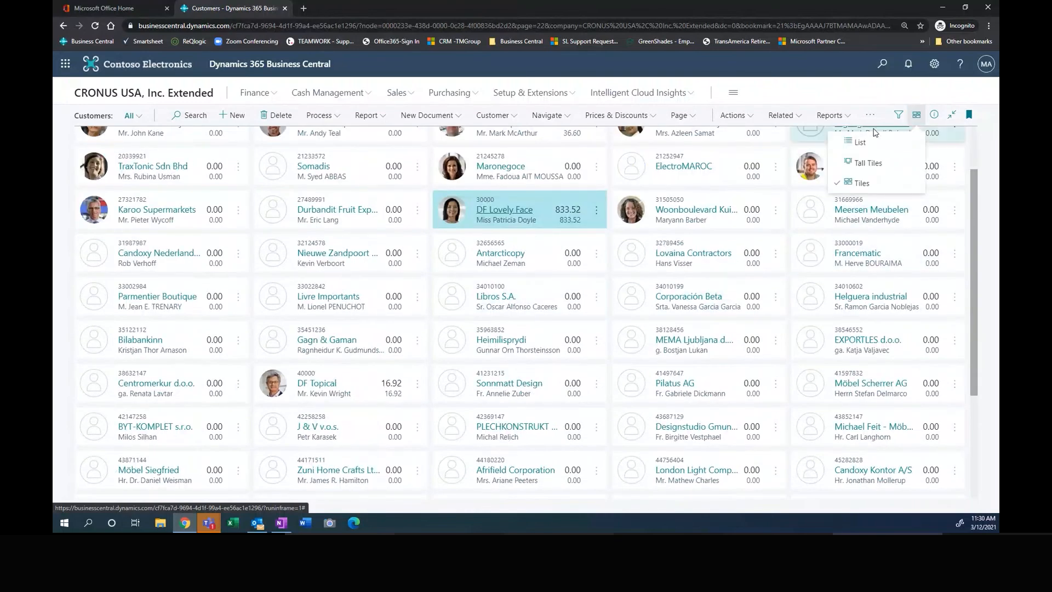
left_click(859, 144)
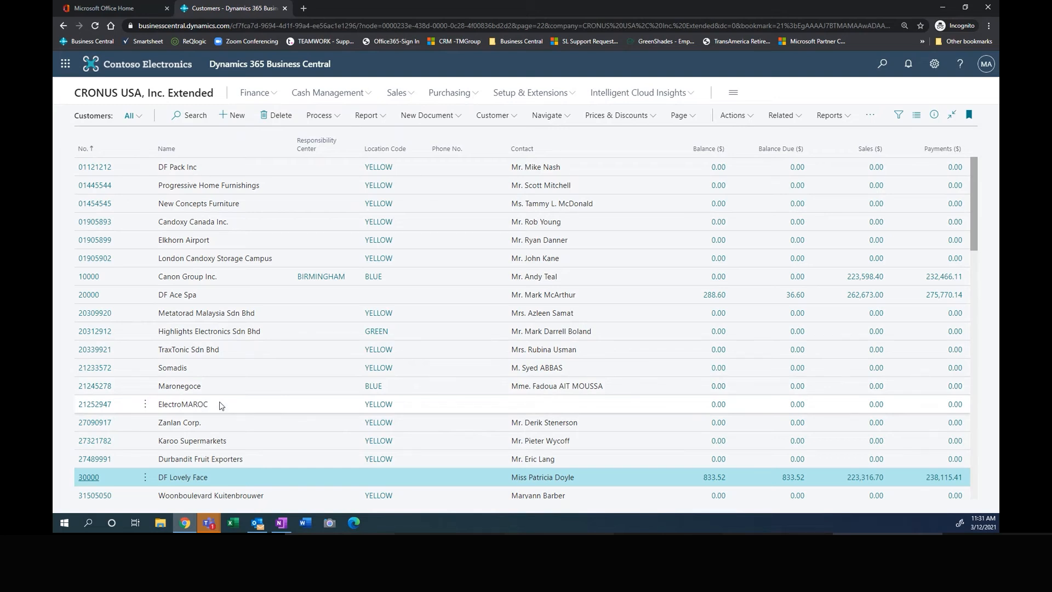
Step: Open the customer list in Excel with Edit in Excel and enable editing of the workbook
left_click(688, 119)
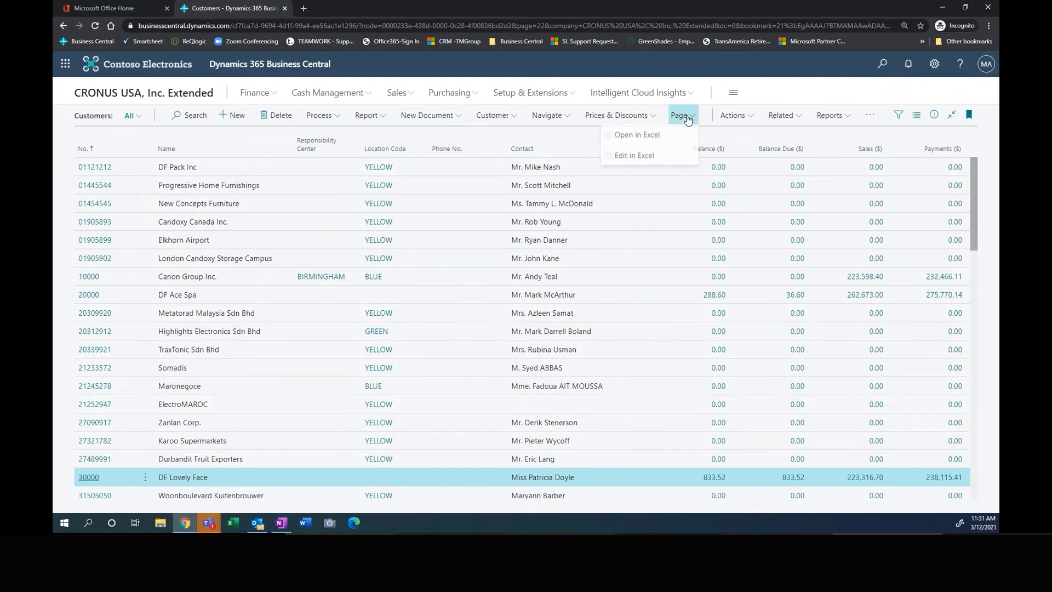
left_click(633, 159)
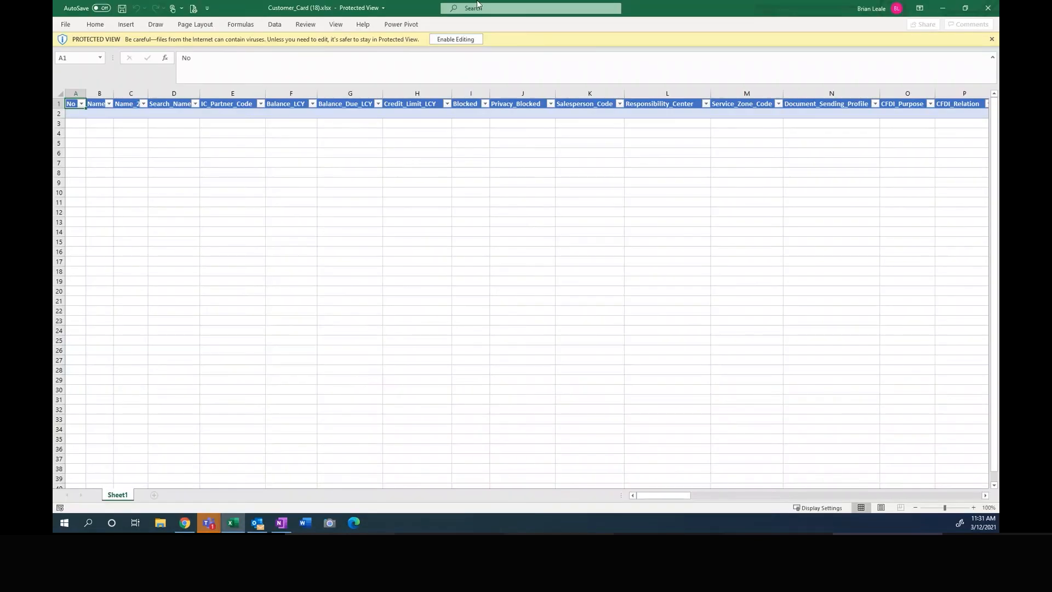
left_click(456, 39)
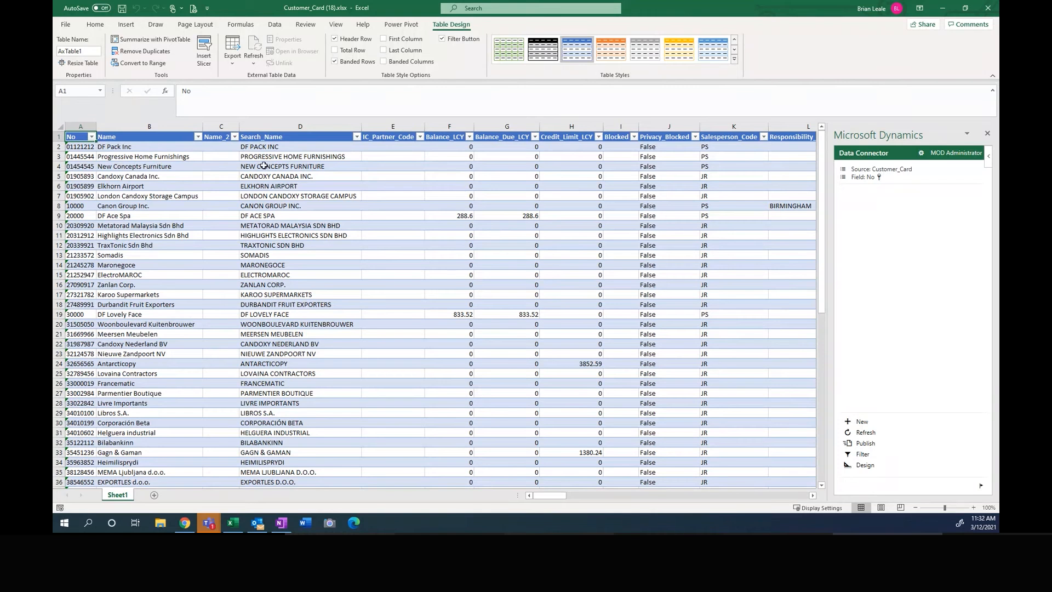
Step: Change the Canon Group customer's name to "Canon Group Corp." in the worksheet and publish the change
left_click(180, 174)
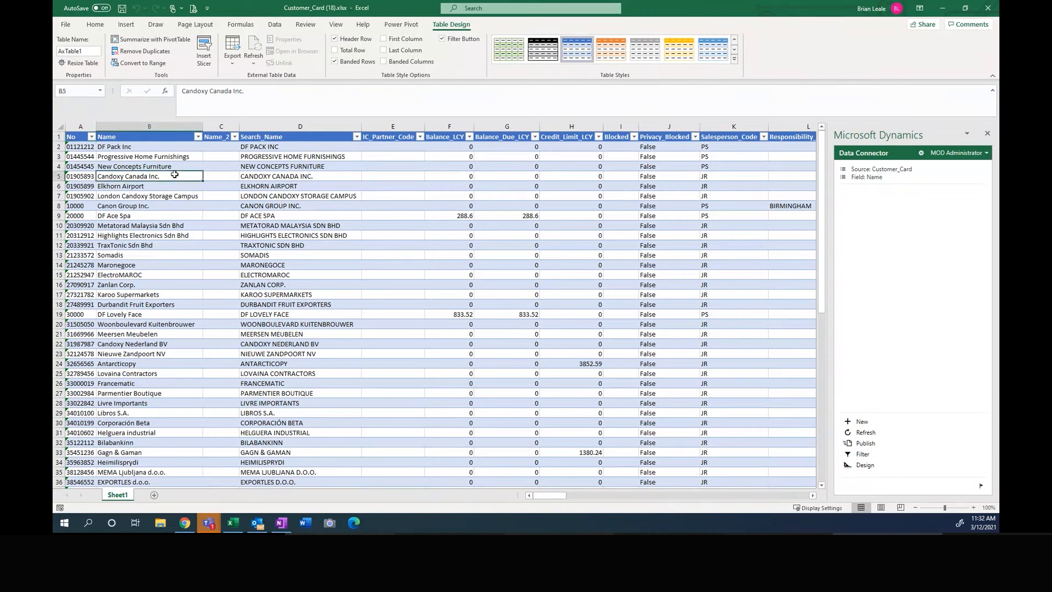
left_click(156, 204)
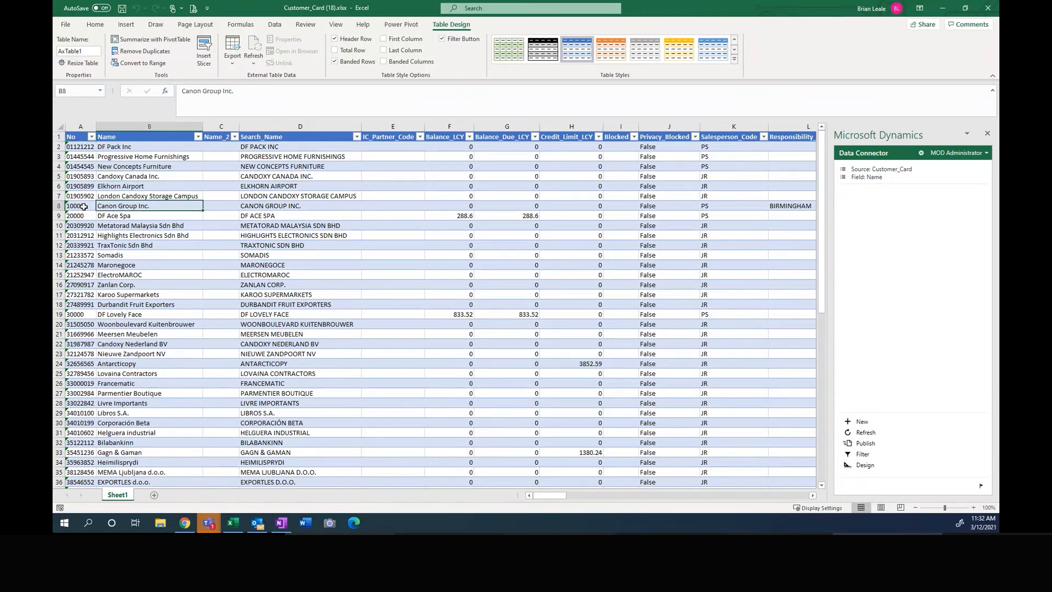
left_click(237, 93)
key("BackSpace")
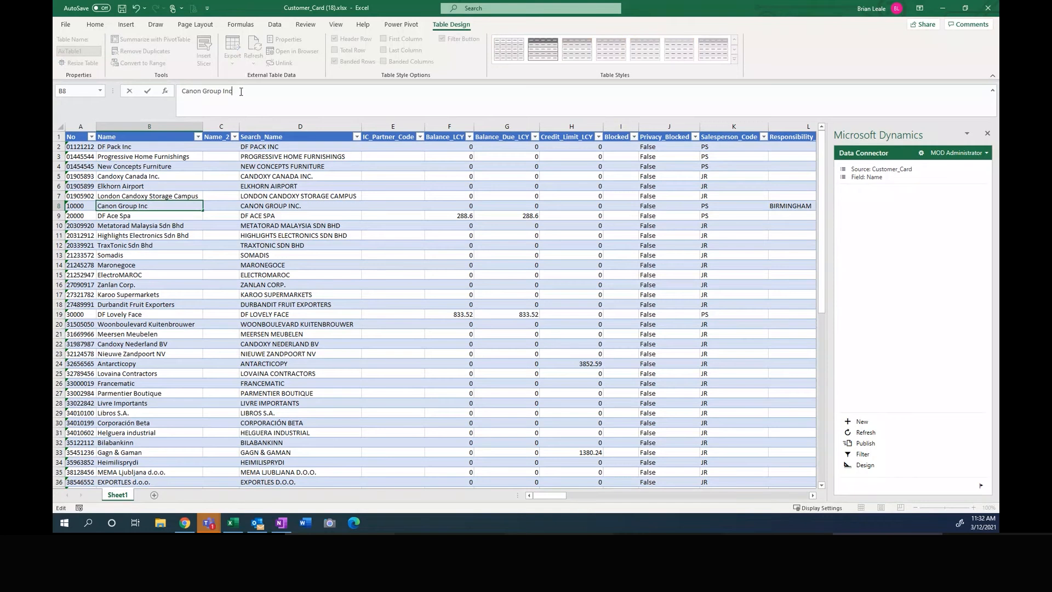
key("BackSpace")
key("BackSpace")
key("BackSpace")
type("Cort")
key("BackSpace")
type("p.")
key("Tab")
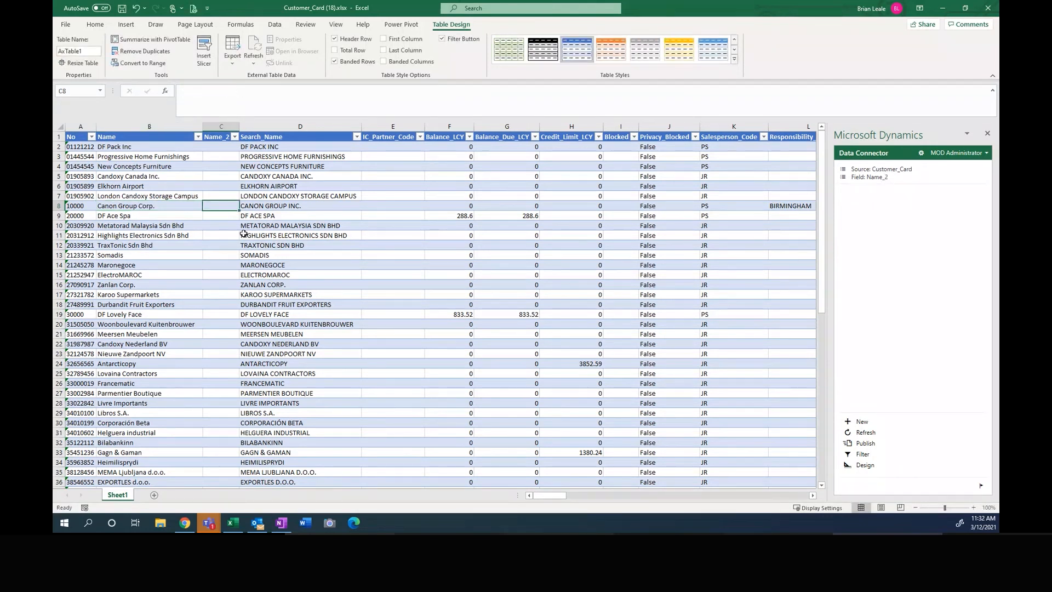
left_click(862, 446)
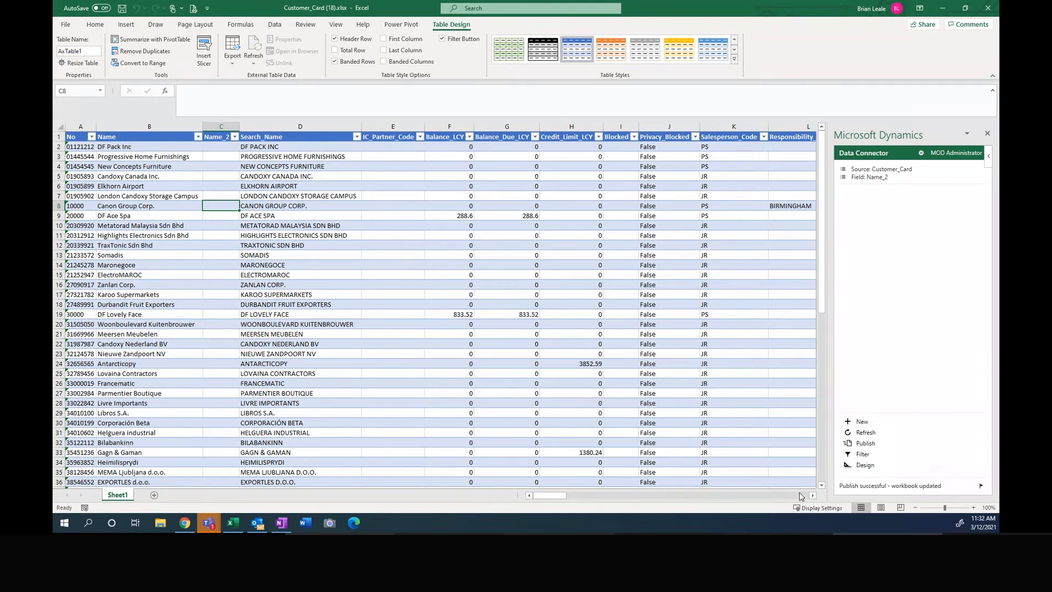
Step: Close the workbook and select the Canon Group entry in the Business Central customer list
left_click(988, 9)
left_click(525, 273)
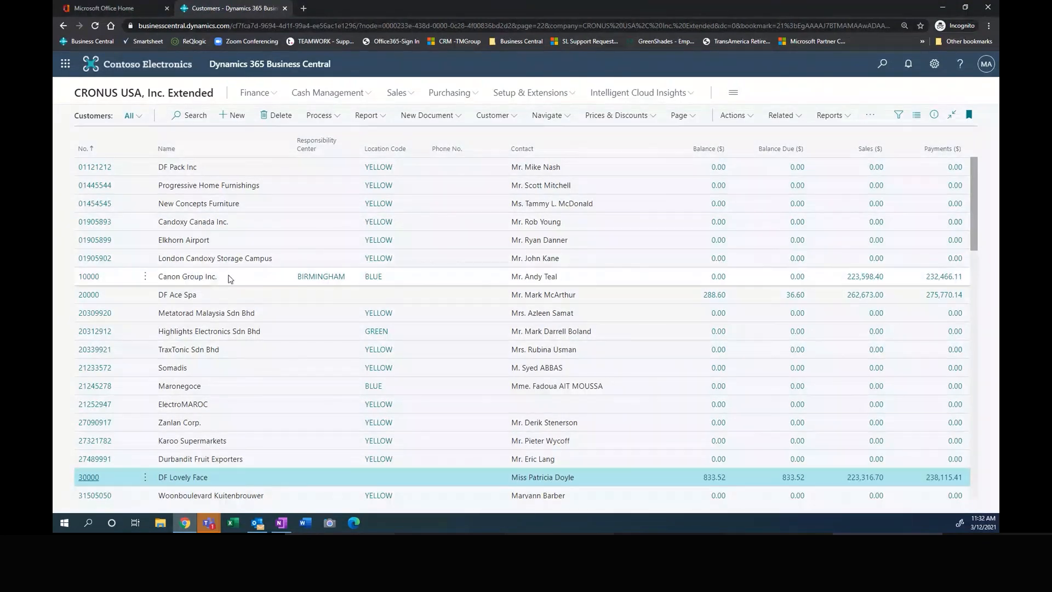
left_click(251, 282)
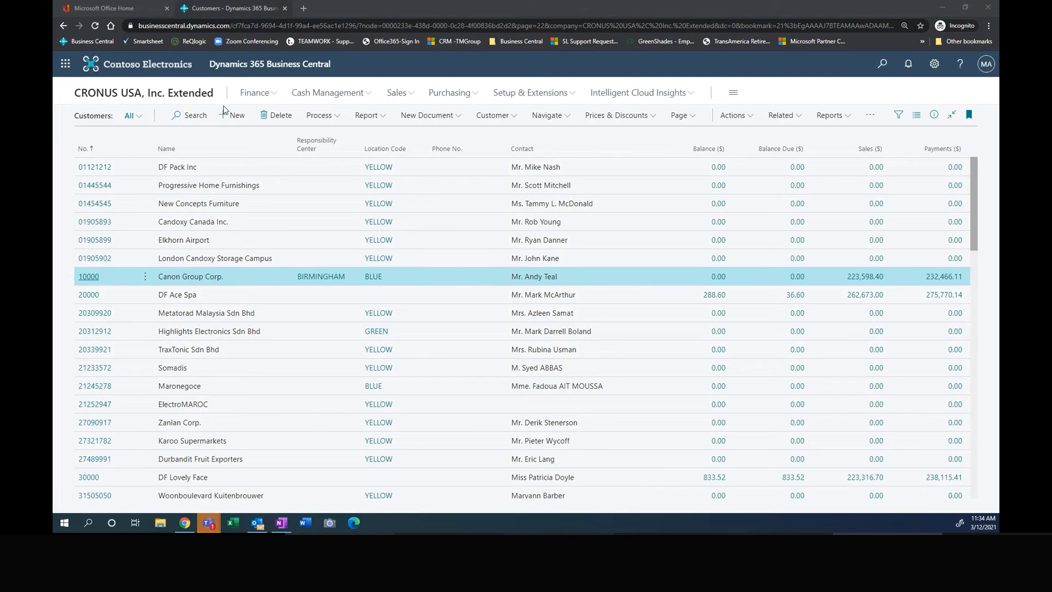
Step: Search the customer list for "df ri" and open the DF Rio customer card
left_click(195, 116)
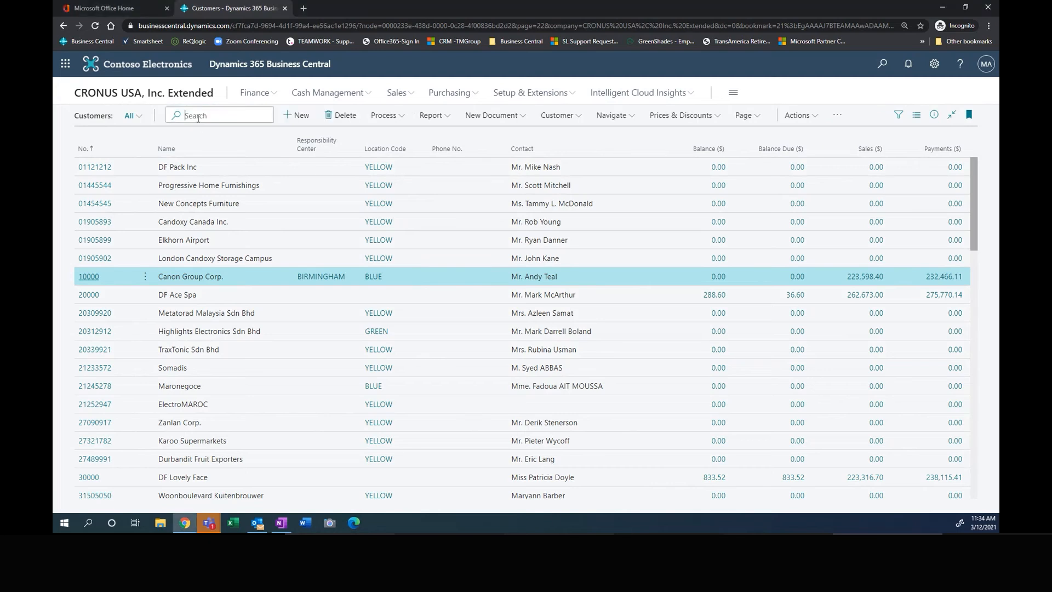
type("df")
type(" m")
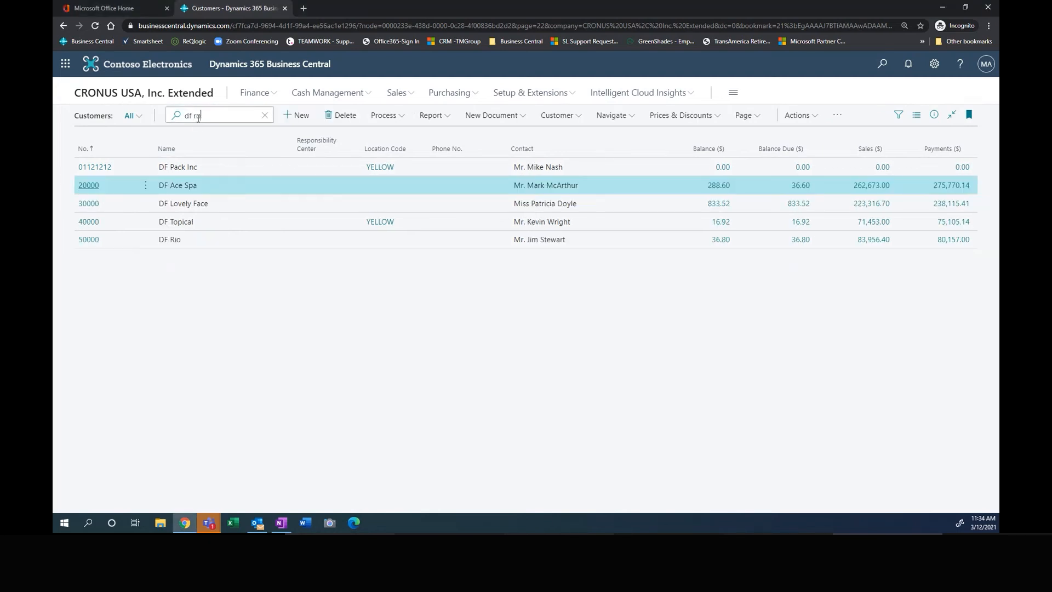
type("o")
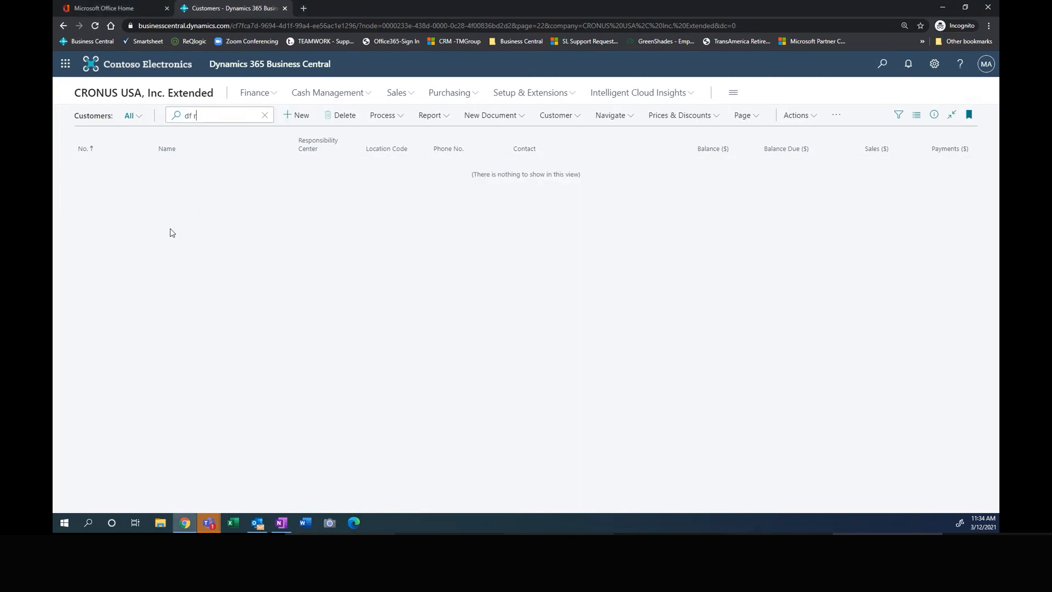
type("i")
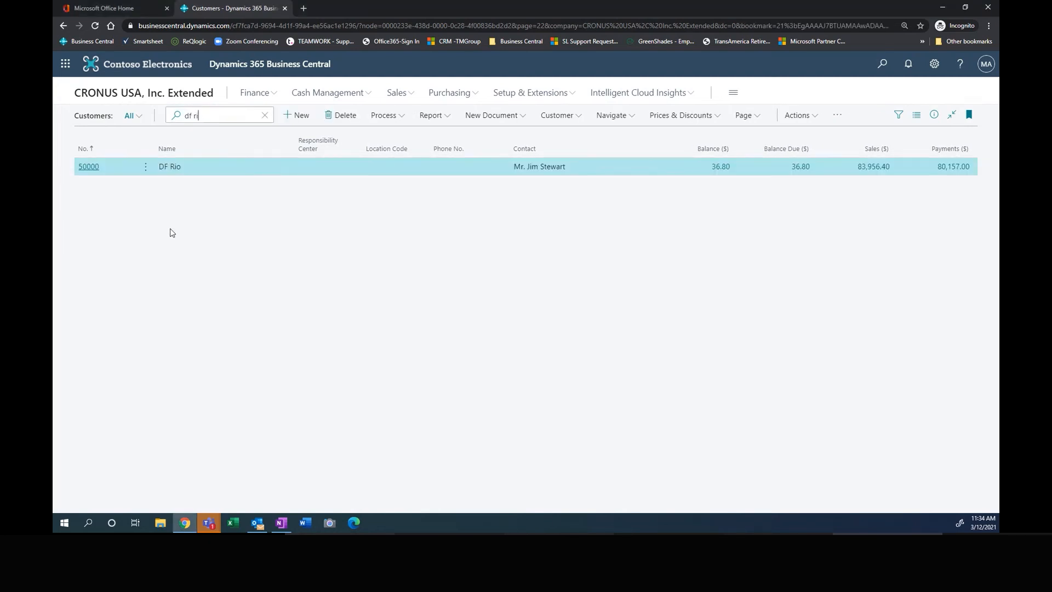
left_click(83, 167)
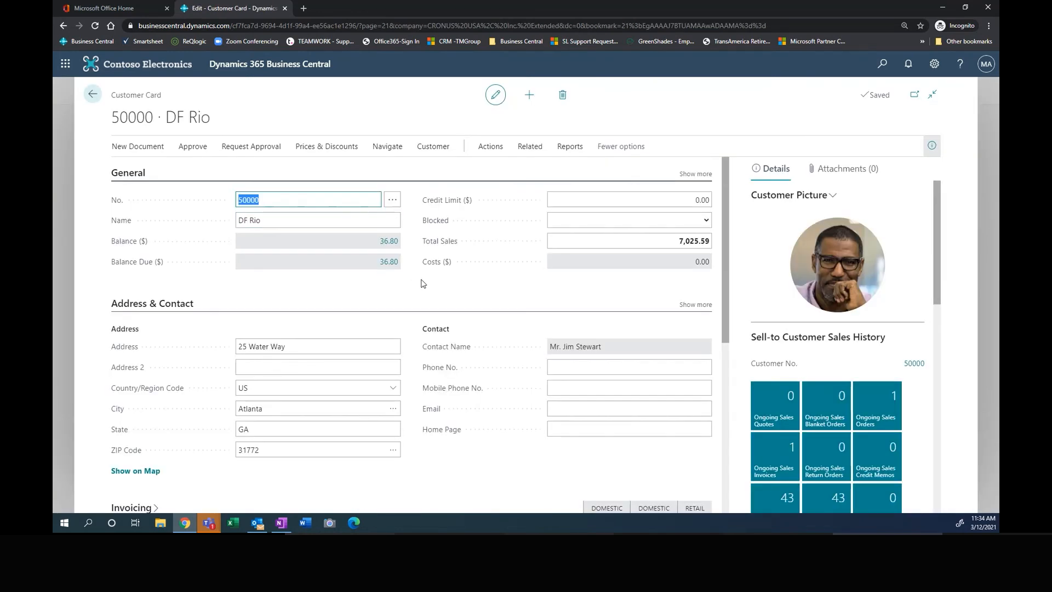
Step: Inspect the default dimensions related to customer DF Rio and return to the customer card
left_click(530, 148)
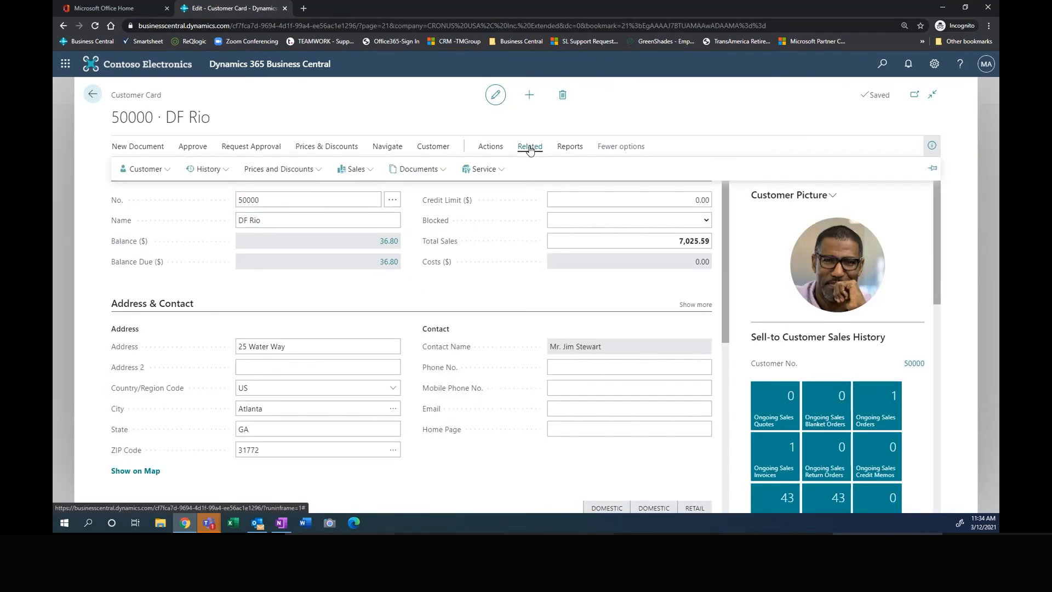
left_click(138, 169)
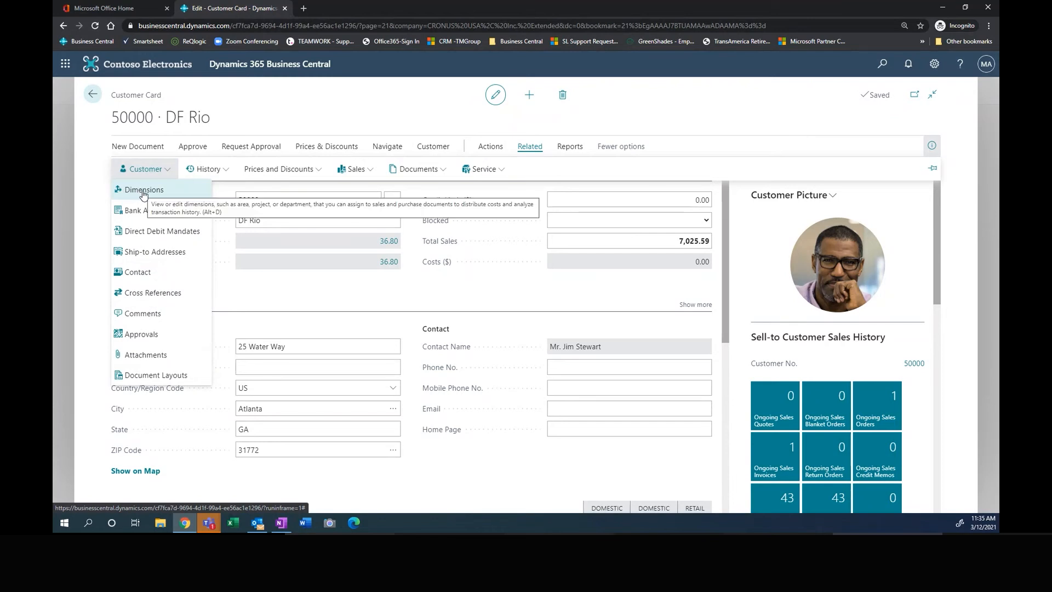
left_click(143, 189)
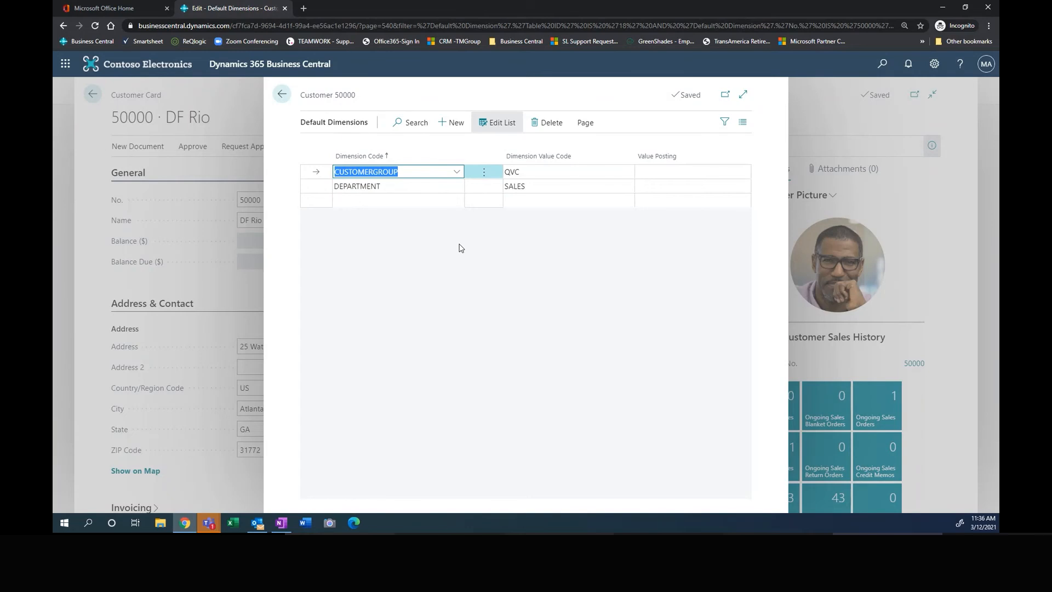
key("Escape")
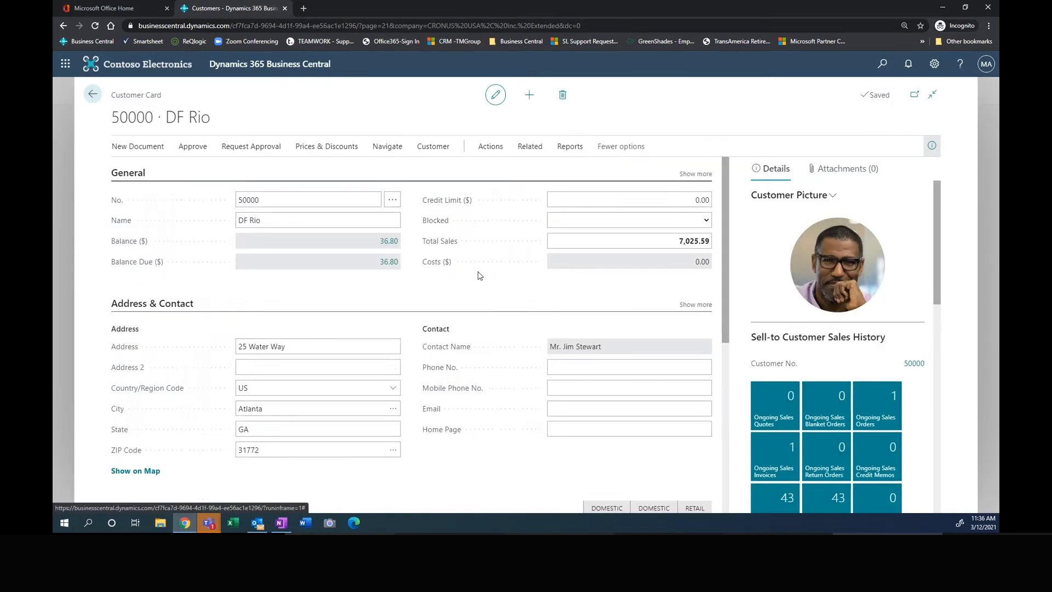
Step: Examine the Payments settings and the sell-to sales history on the DF Rio customer card
scroll(478, 276, "down", 5)
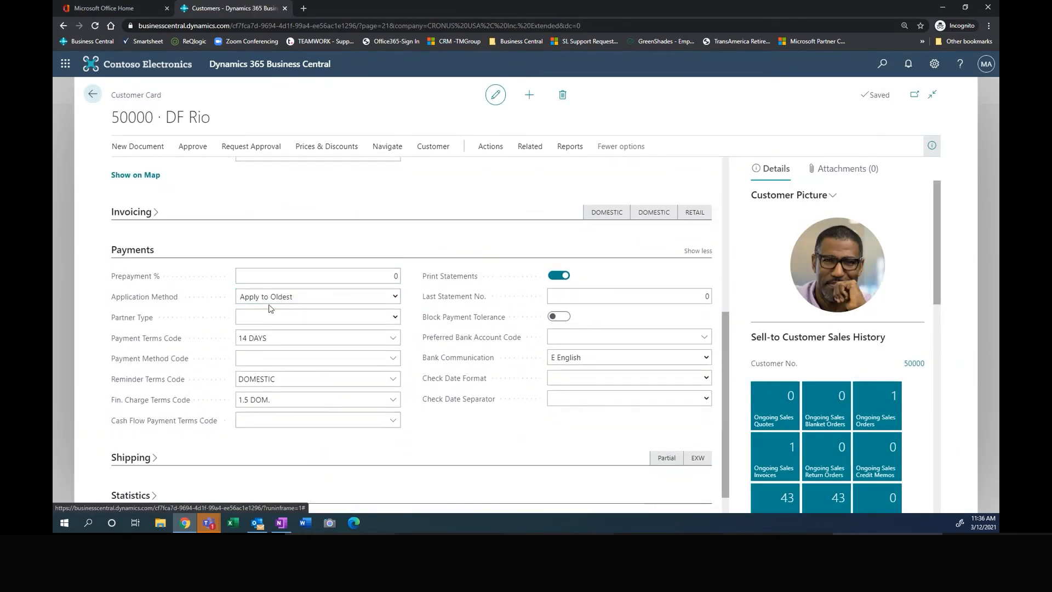
left_click(293, 298)
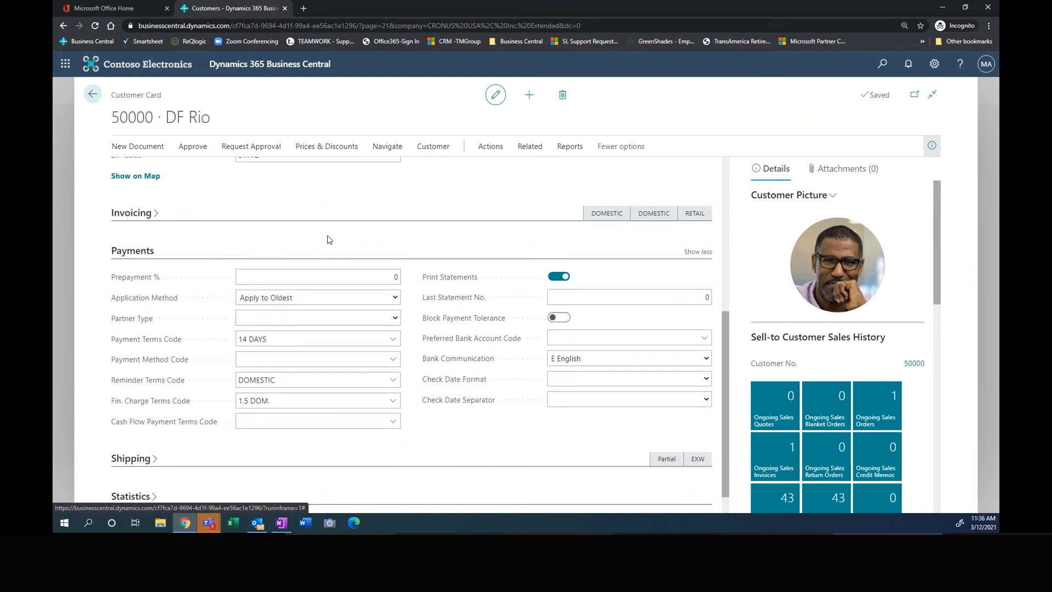
scroll(329, 242, "up", 5)
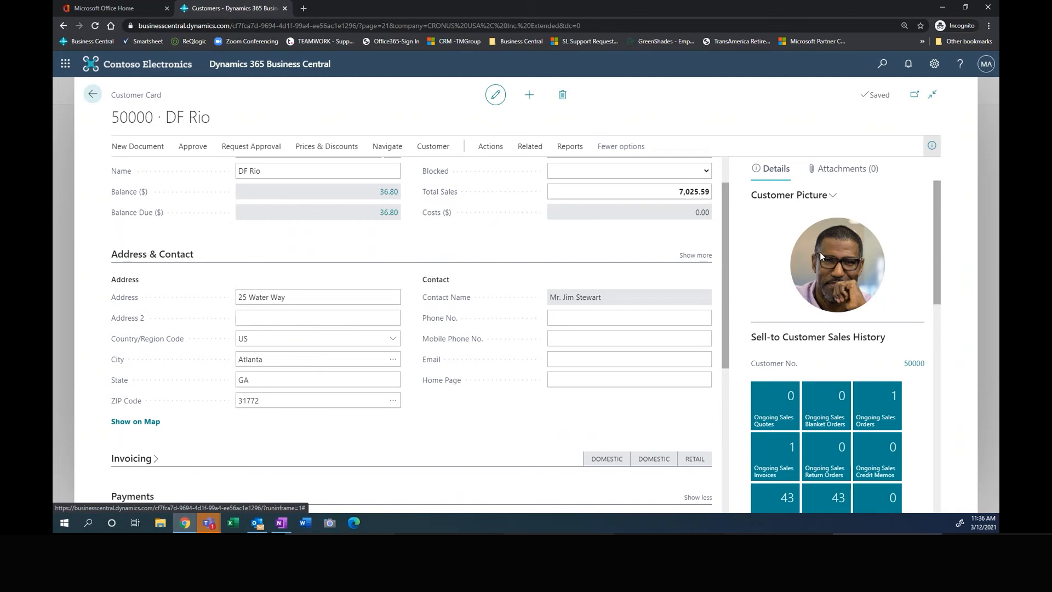
scroll(854, 350, "down", 2)
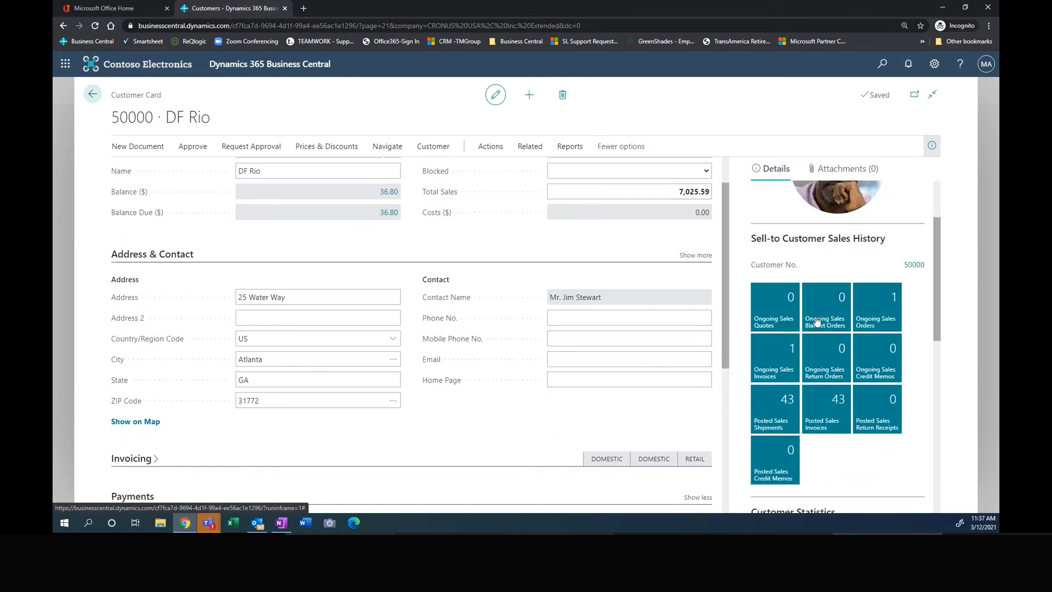
scroll(726, 378, "down", 3)
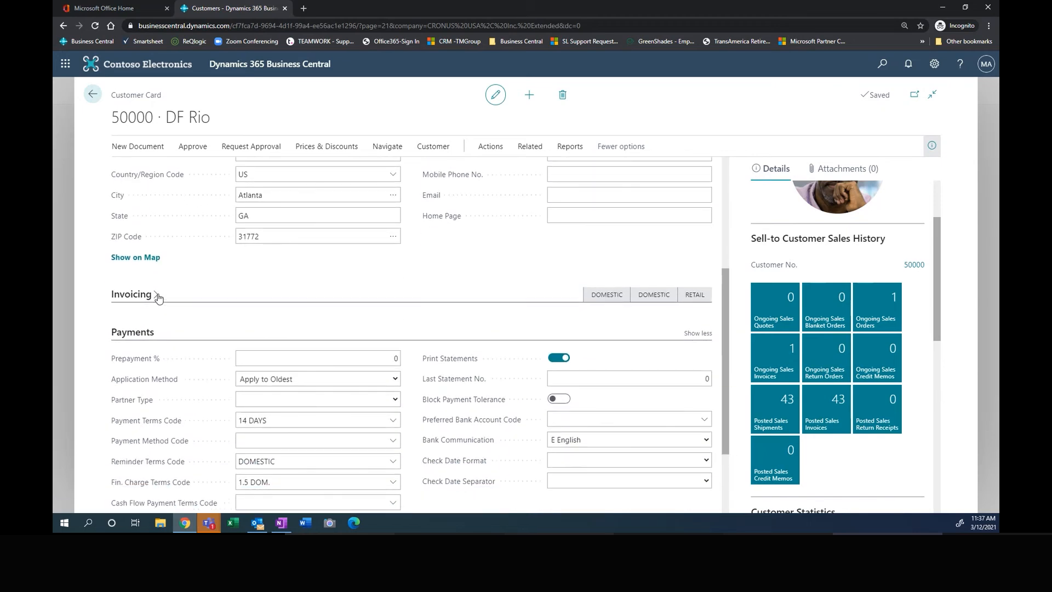
Step: Expand the Invoicing section of the customer card and examine its tax, posting and discount settings
left_click(156, 297)
scroll(395, 300, "down", 1)
scroll(387, 297, "down", 1)
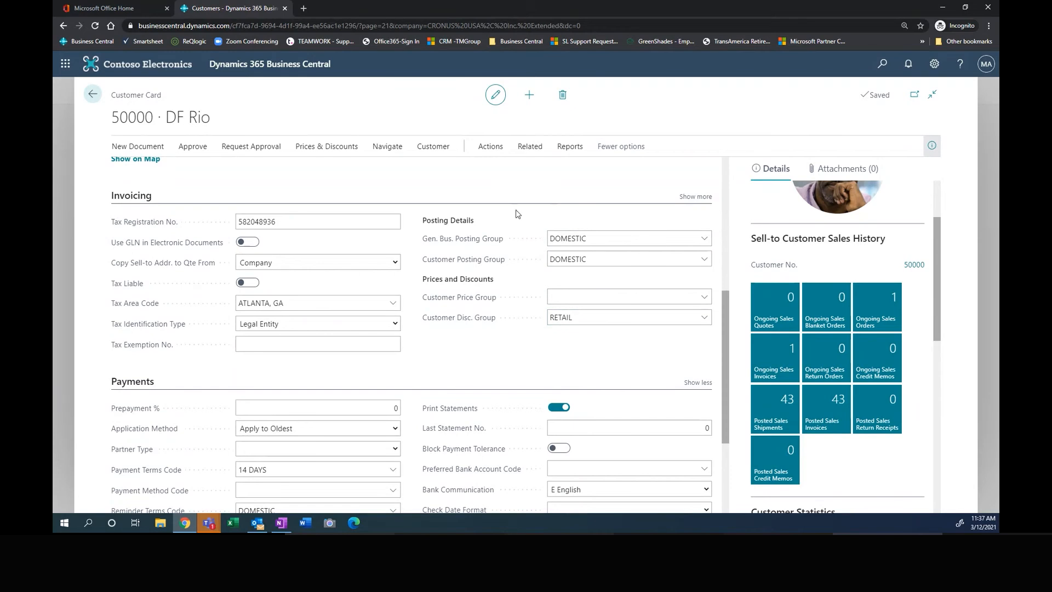
scroll(339, 211, "up", 2)
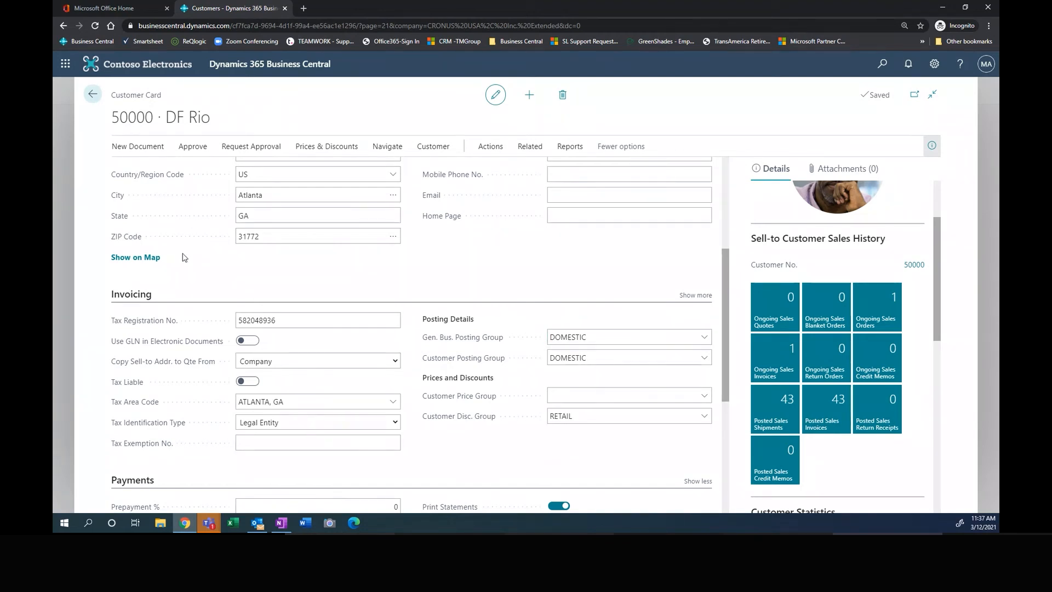
scroll(186, 260, "up", 3)
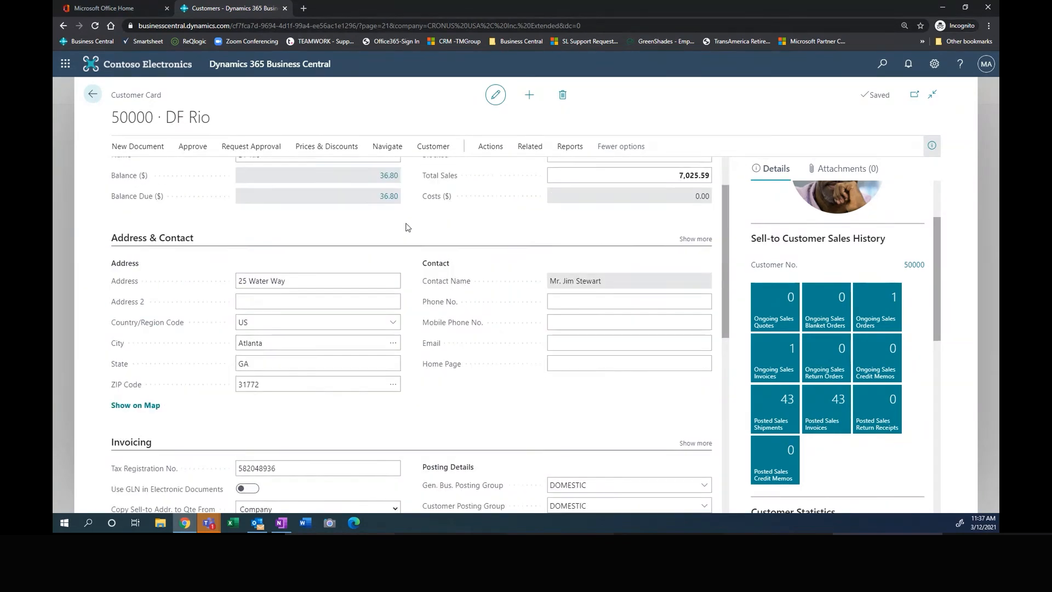
scroll(408, 227, "up", 1)
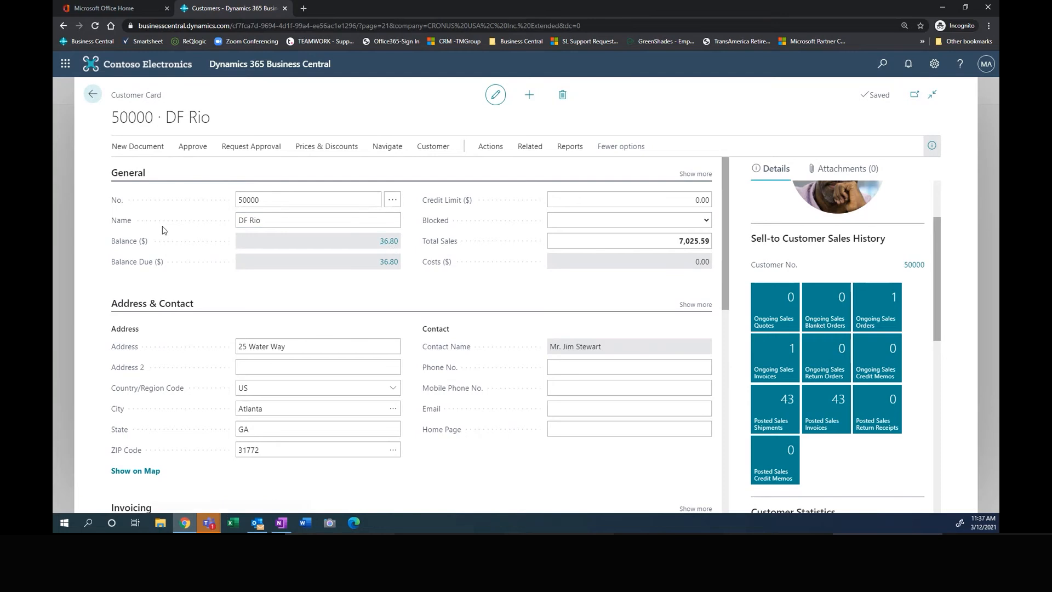
Step: Inspect the ledger entries behind DF Rio's balance with the details pane hidden, and return to the customer card
left_click(388, 242)
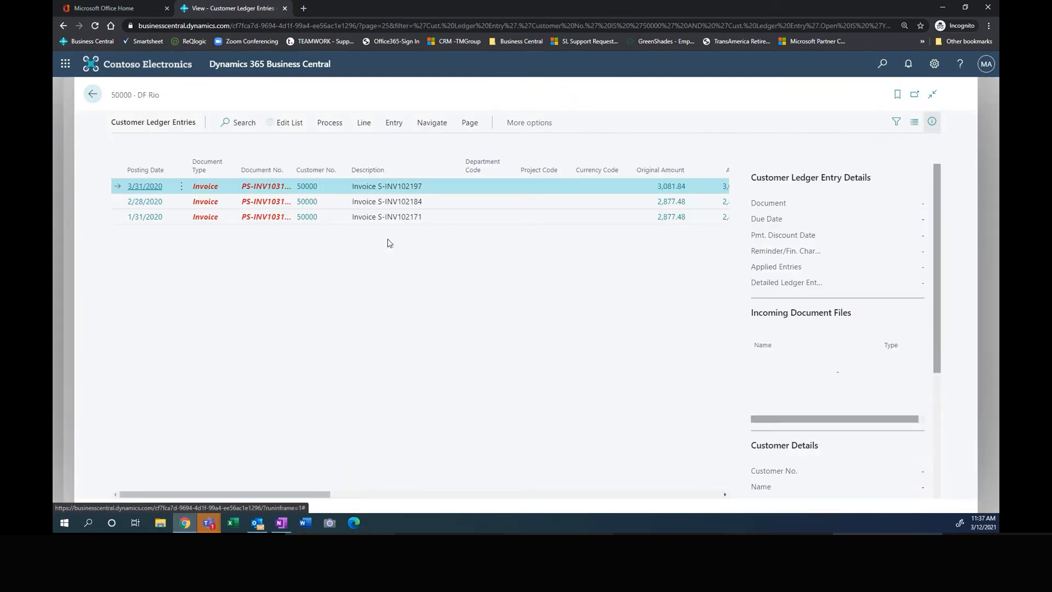
left_click(933, 123)
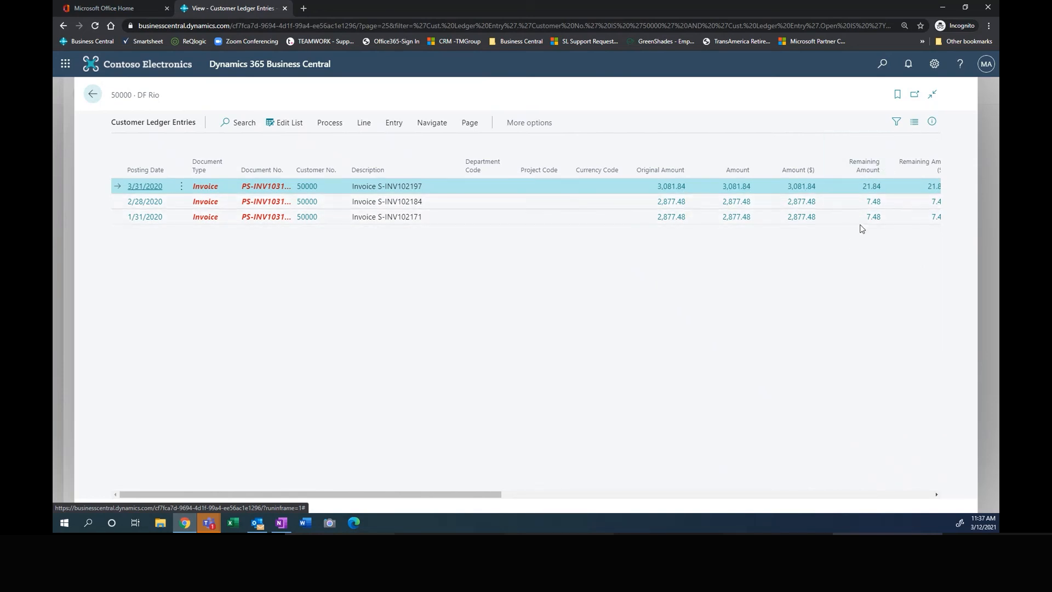
mouse_move(491, 495)
left_mouse_down()
mouse_move(530, 496)
mouse_move(489, 495)
left_mouse_up()
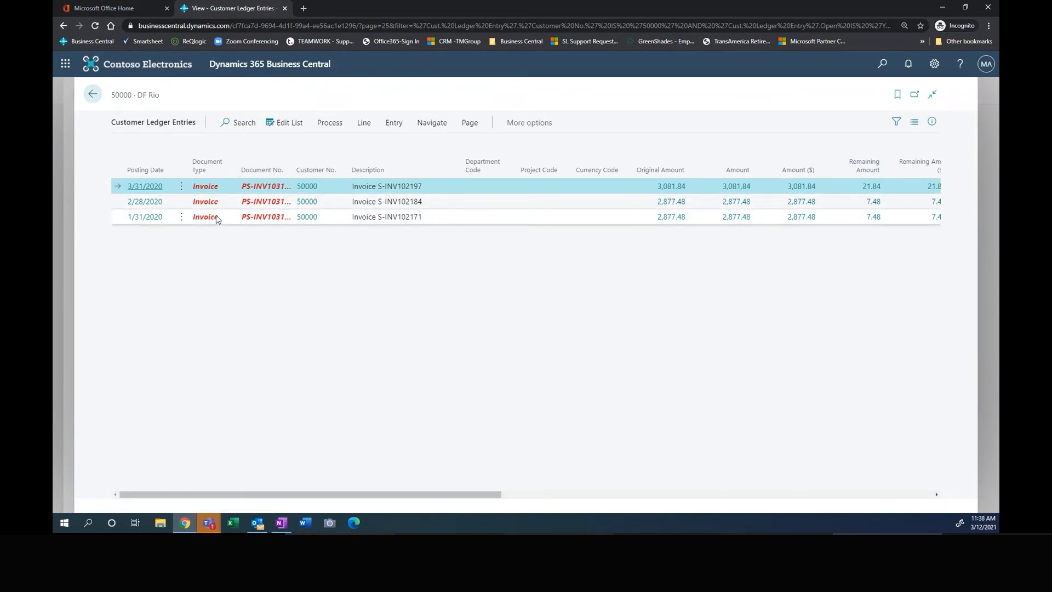
left_click(93, 96)
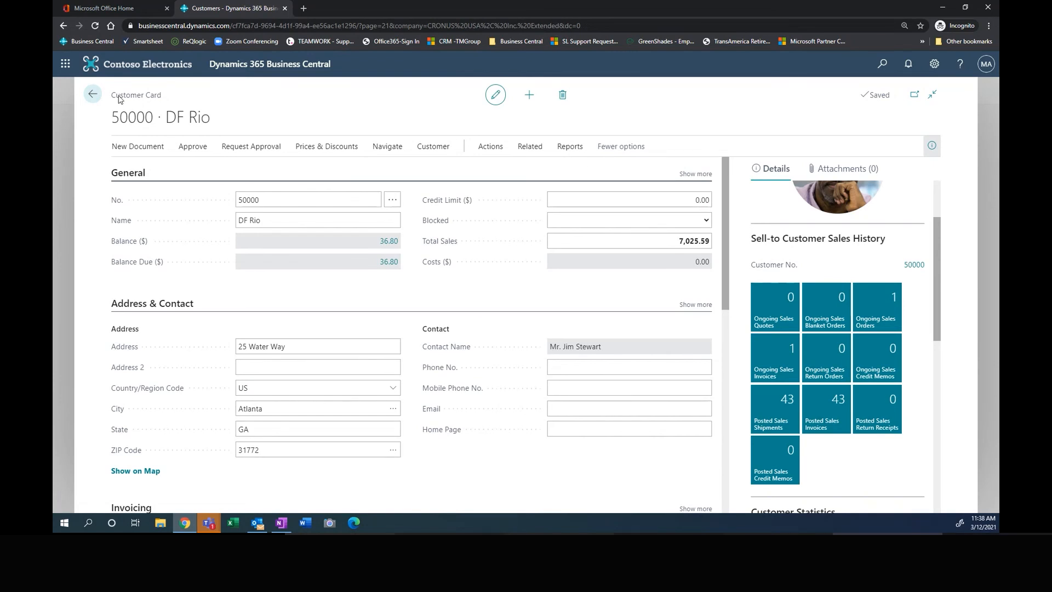
Step: Clear the customer list's search and open DF Rio's sales order from the sales orders list
left_click(94, 95)
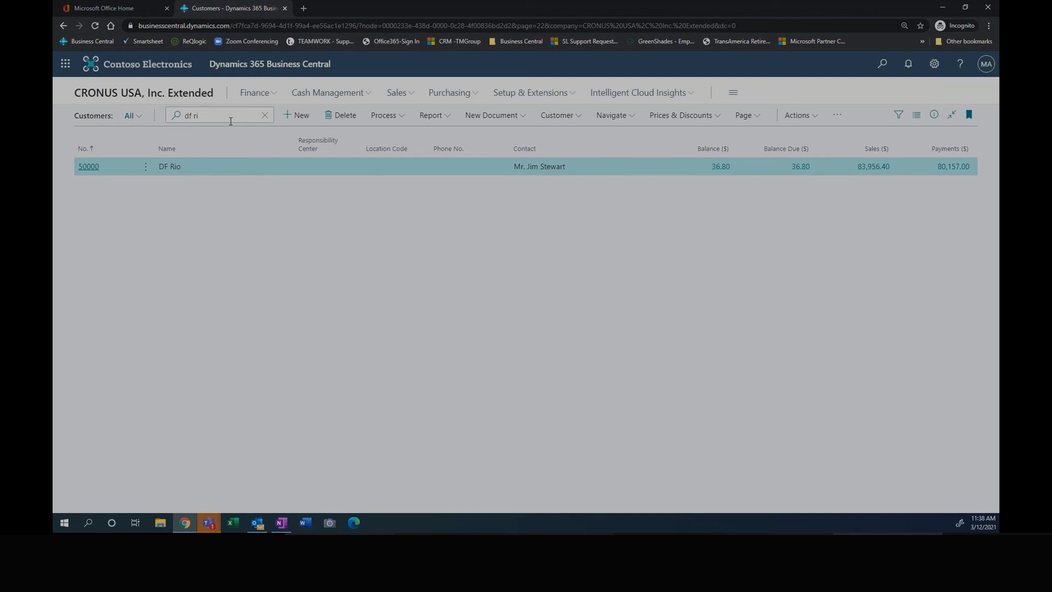
left_click(264, 115)
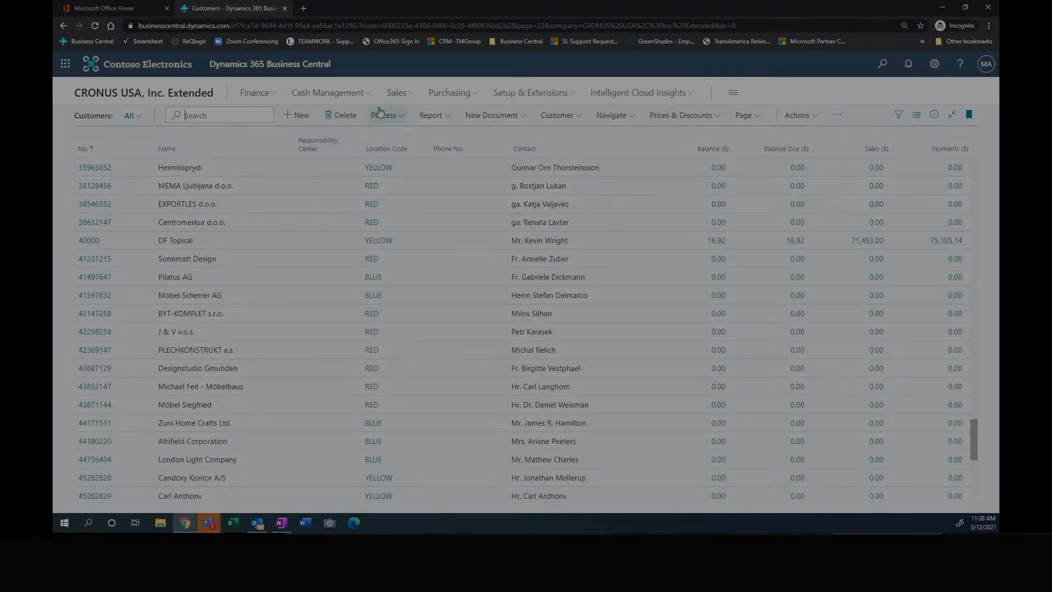
left_click(399, 93)
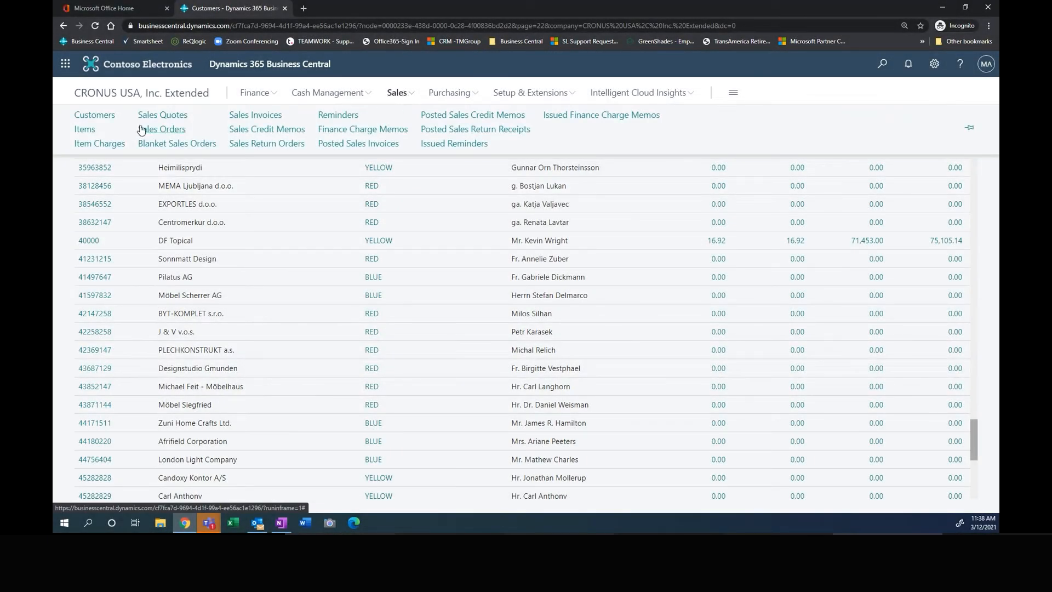
left_click(176, 130)
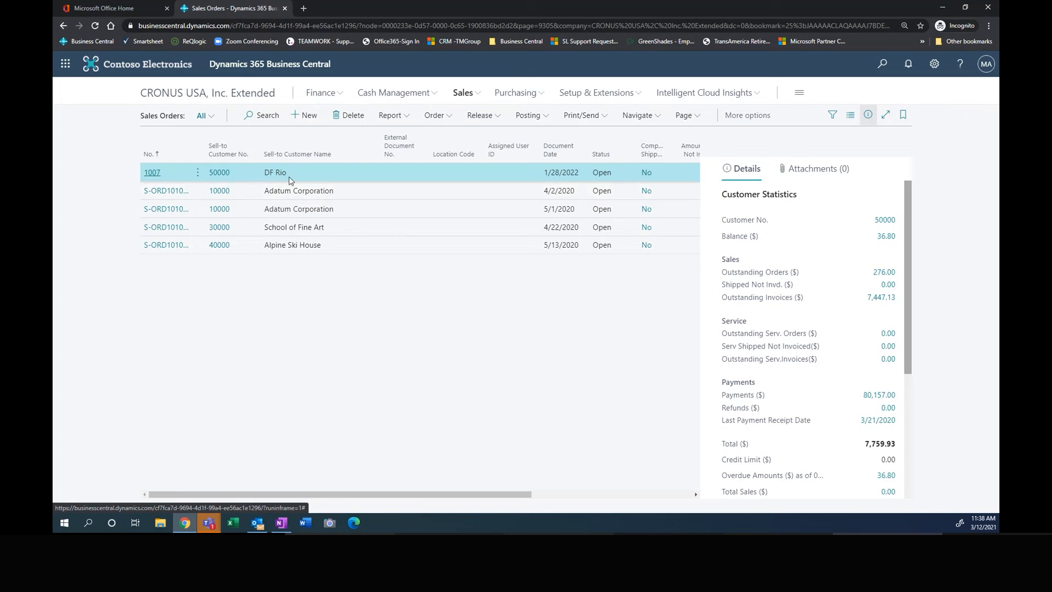
left_click(151, 174)
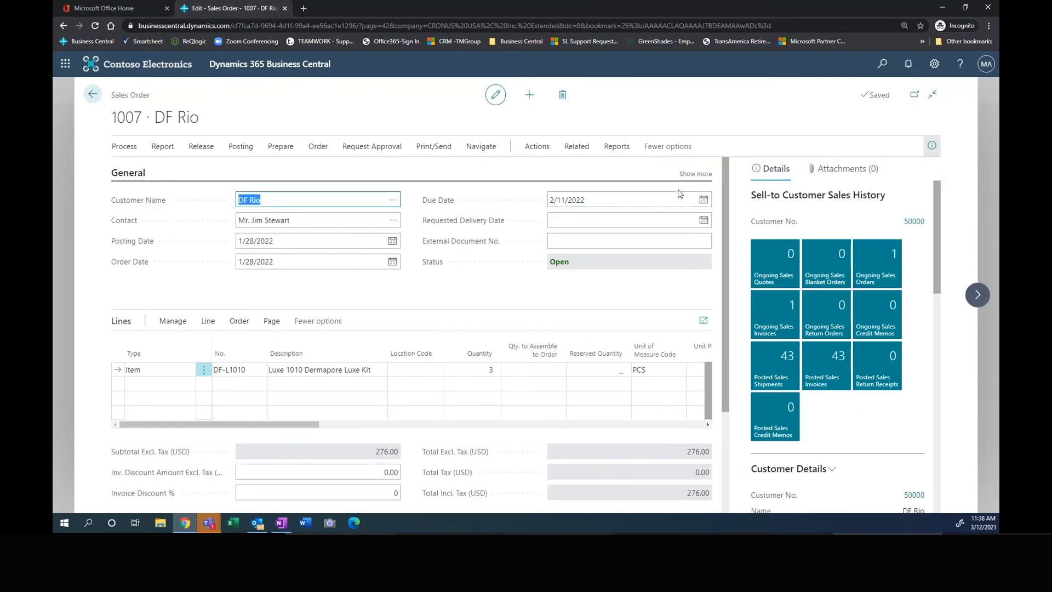
Step: Set the Order Date of the DF Rio sales order to today's date, 3/12/2021
left_click(586, 199)
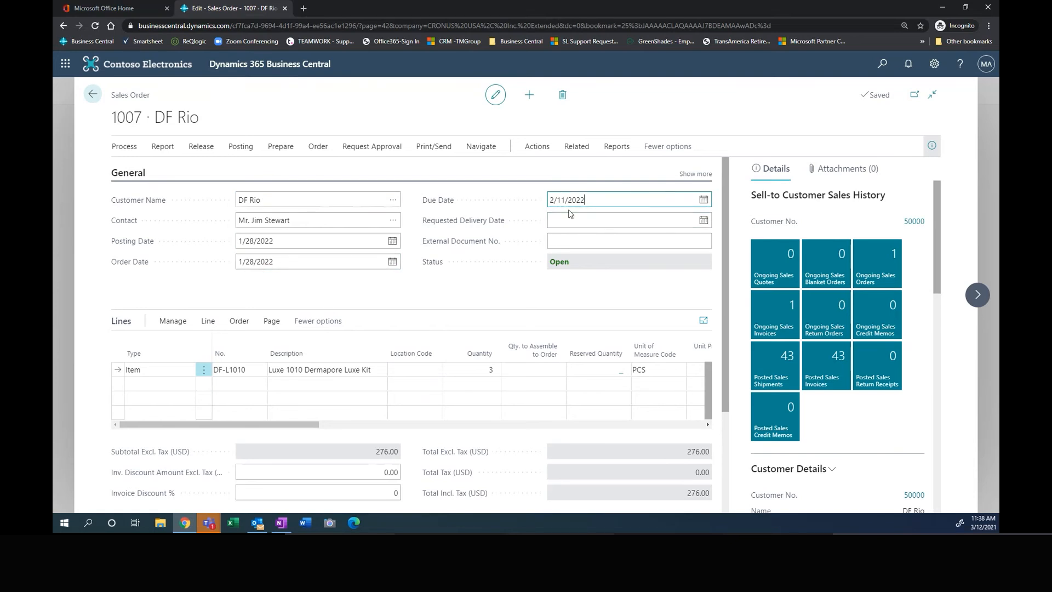
left_click(286, 262)
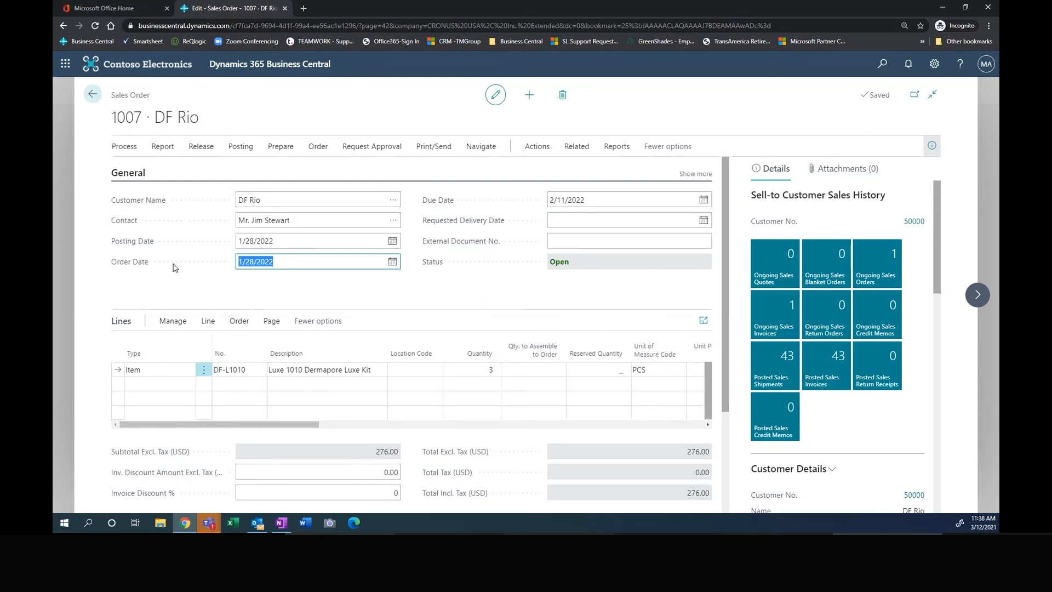
type("t")
key("Tab")
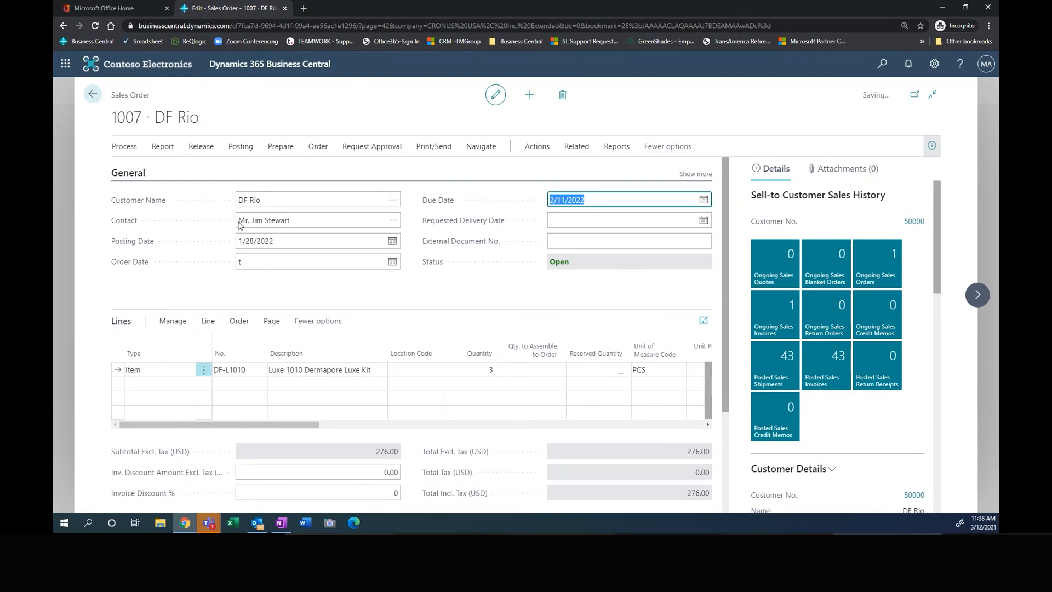
left_click(624, 319)
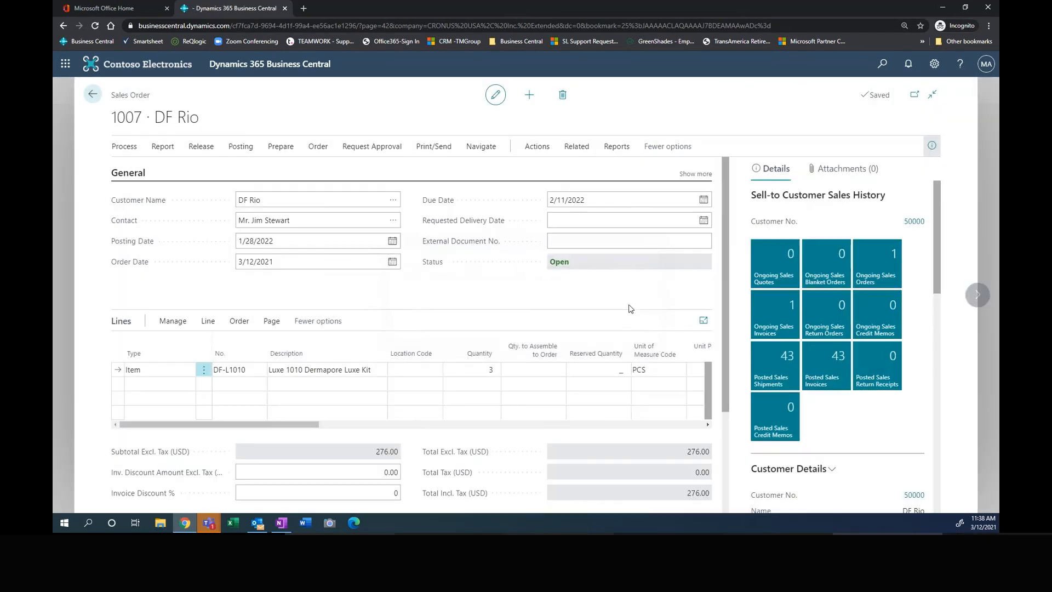
Step: Show the additional General fields of the sales order and set the Posting Date to today, 3/12/2021
left_click(695, 174)
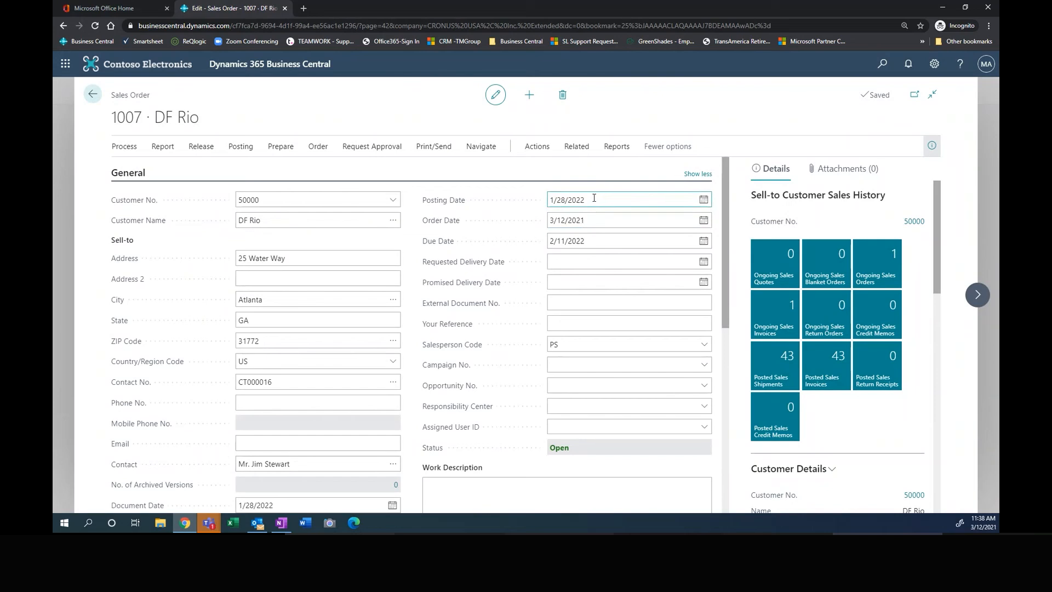
left_click(594, 198)
type("t")
left_click(591, 239)
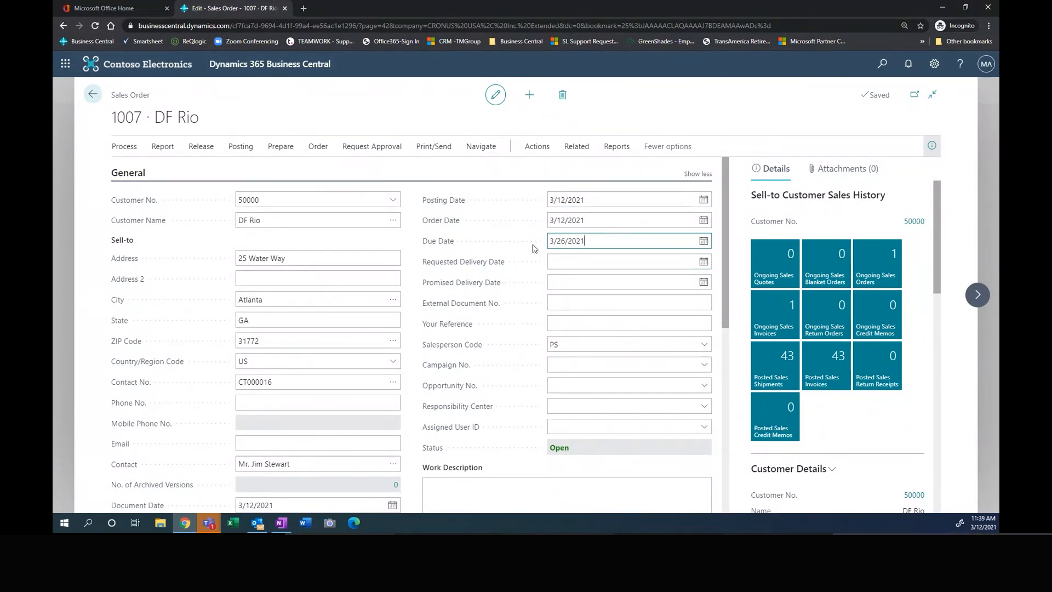
Step: Examine the sales order's header details and the Luxe 1010 Dermapore Luxe Kit line, including its quantity and unit price
scroll(450, 305, "down", 5)
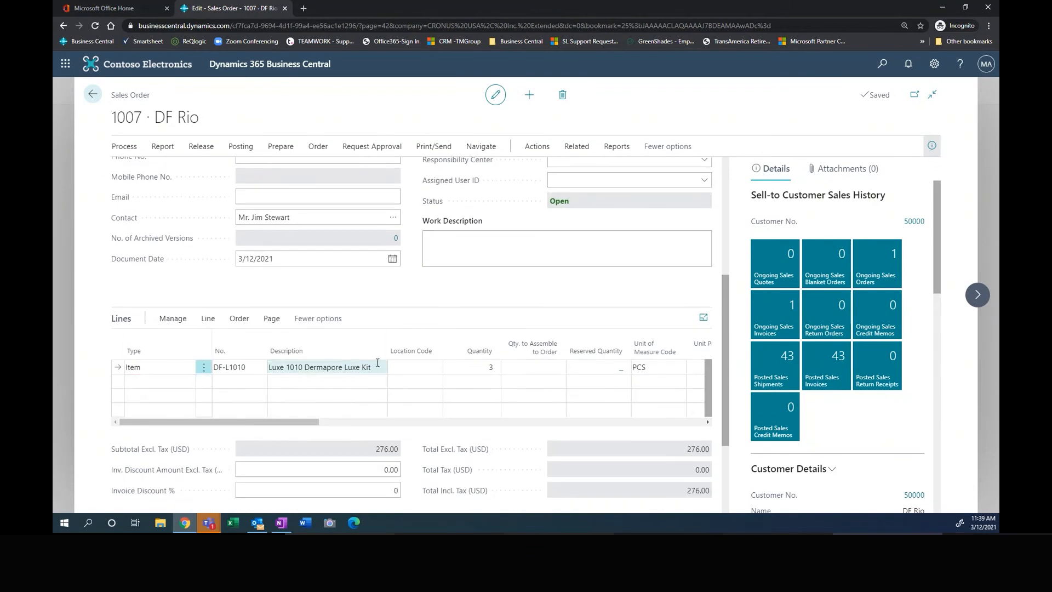
scroll(431, 277, "up", 2)
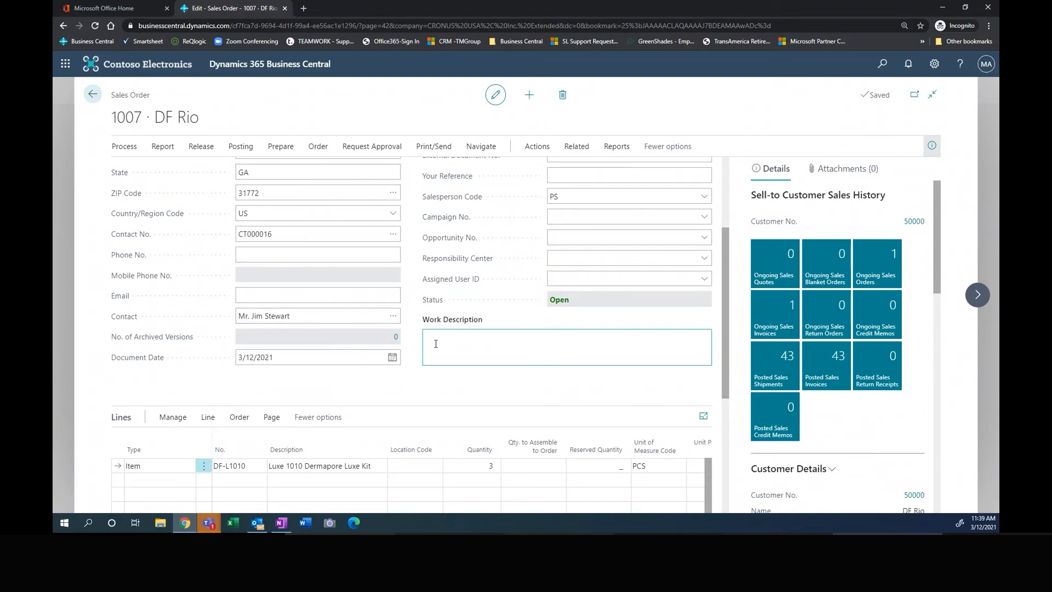
scroll(468, 340, "up", 1)
scroll(468, 340, "up", 1)
scroll(534, 294, "down", 4)
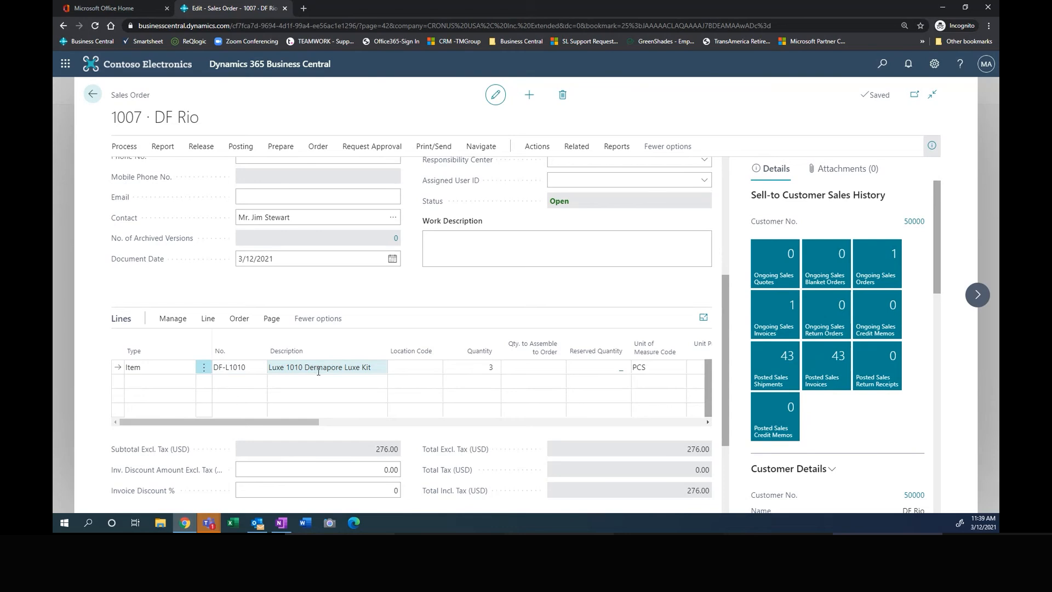
left_click_drag(293, 423, 321, 422)
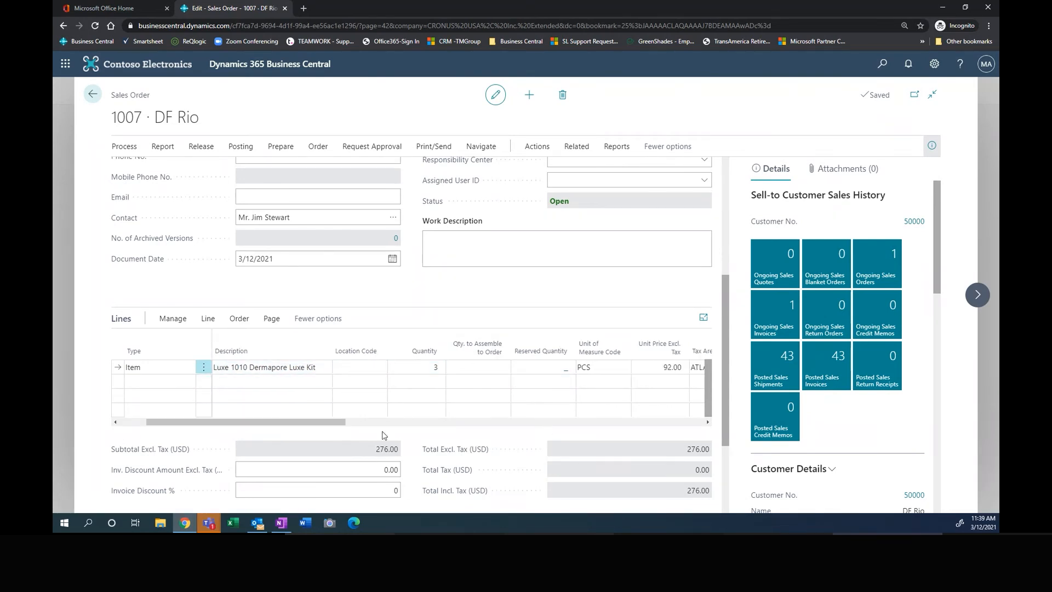
left_click_drag(291, 422, 265, 423)
Step: Preview the posting of the sales order and inspect its related G/L entries, selecting the Finished Goods entry
scroll(603, 251, "up", 4)
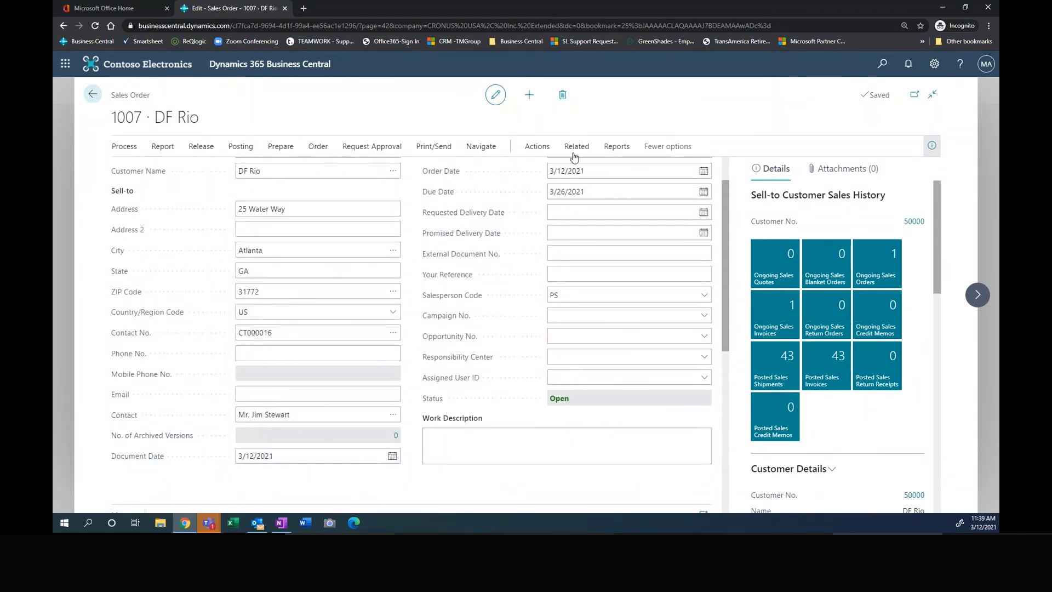
scroll(566, 188, "up", 1)
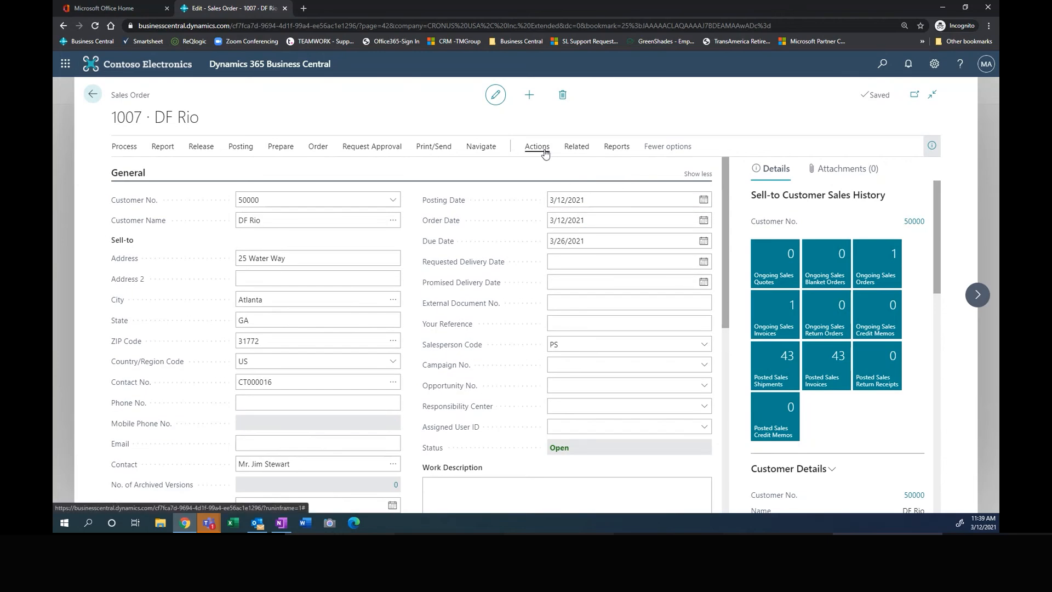
left_click(241, 147)
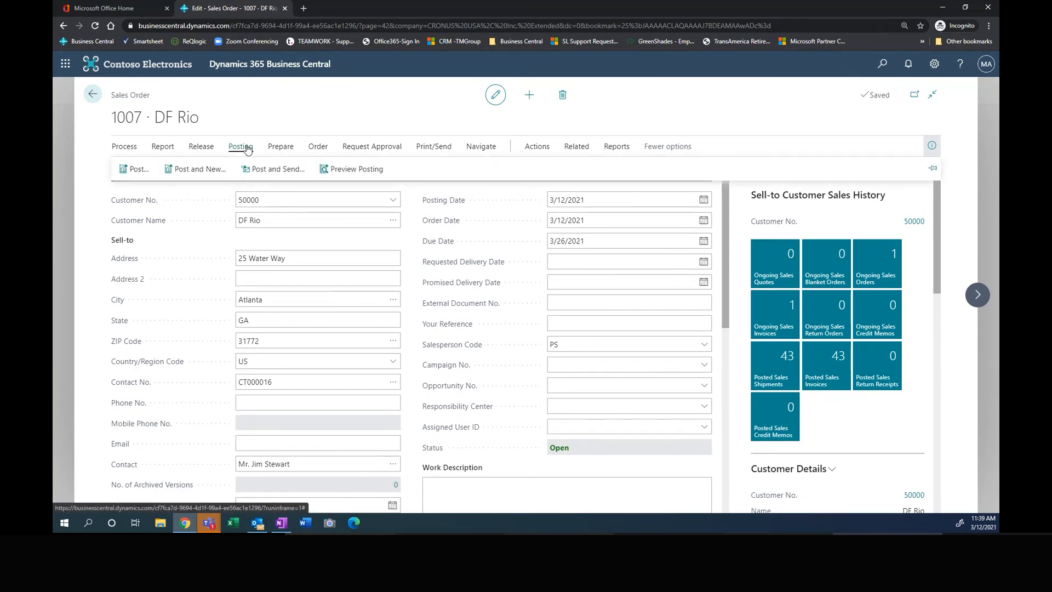
left_click(364, 169)
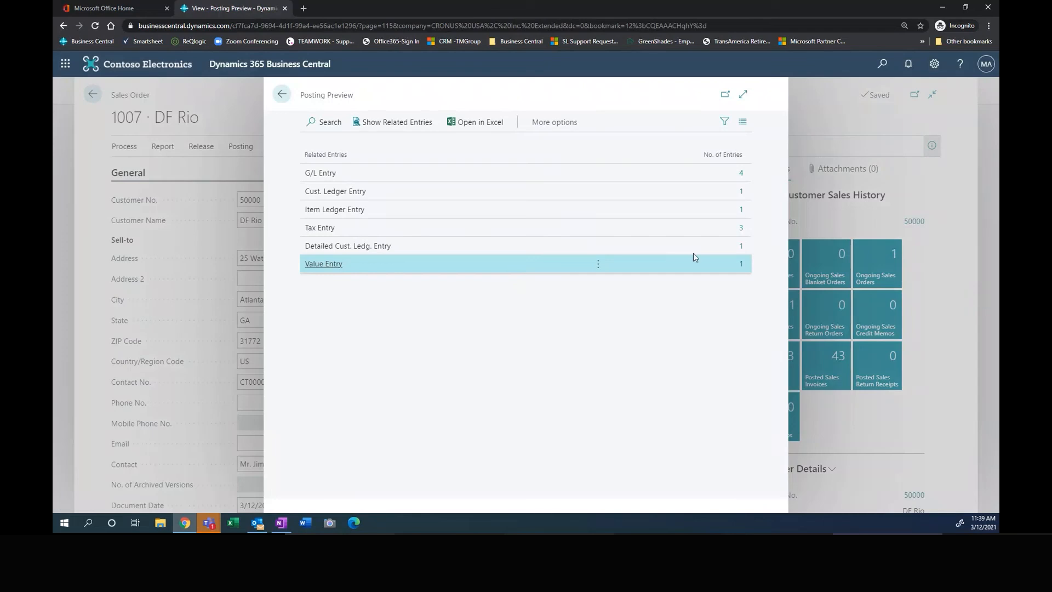
left_click(742, 175)
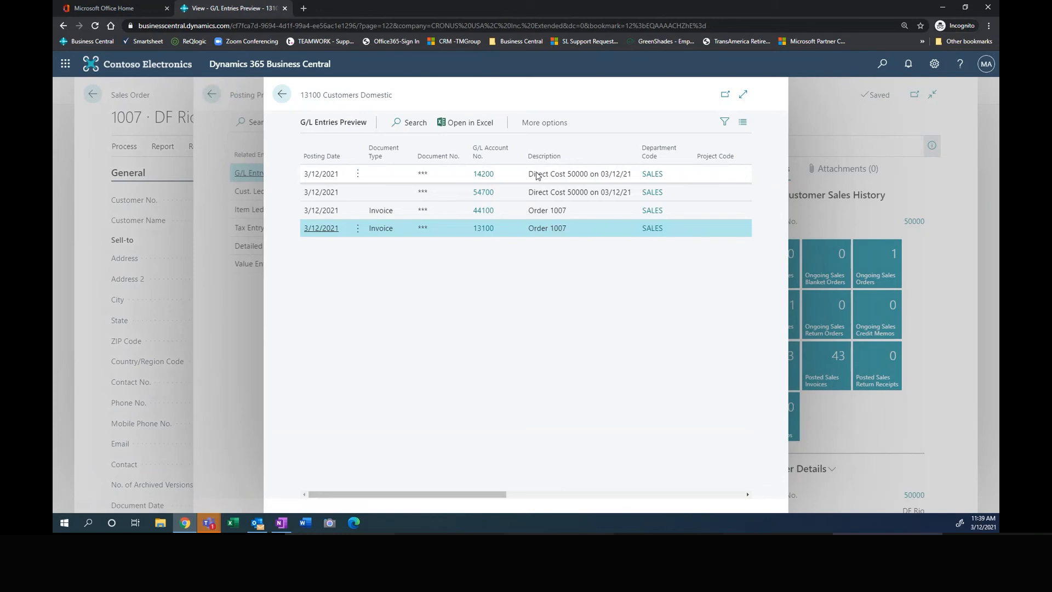
left_click(460, 175)
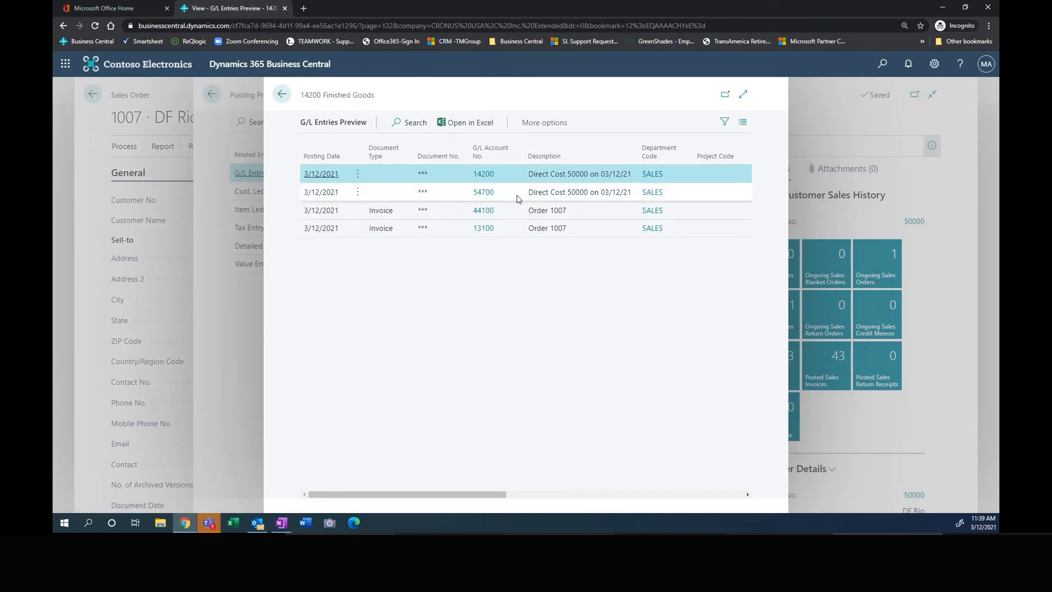
Step: Examine the accounts and amounts of all four G/L preview entries in the expanded view, and close the posting preview
left_click(745, 97)
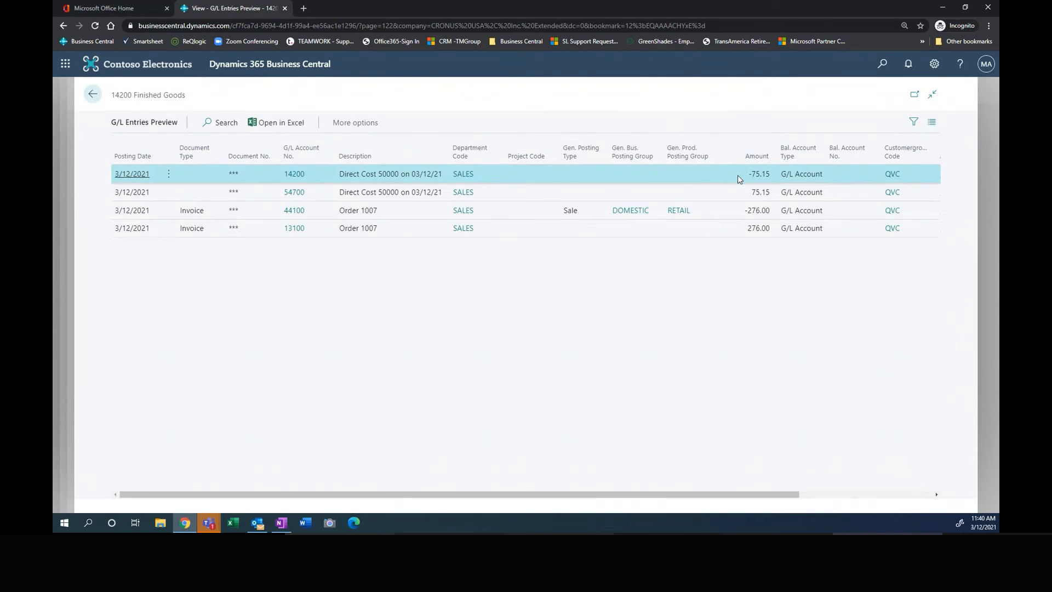
left_click(262, 199)
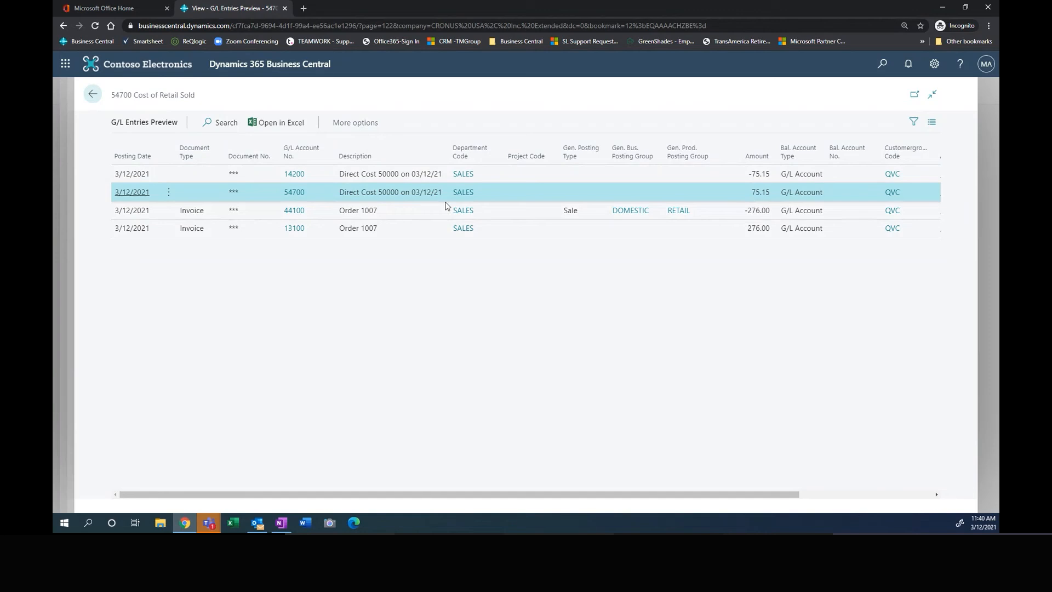
left_click(388, 216)
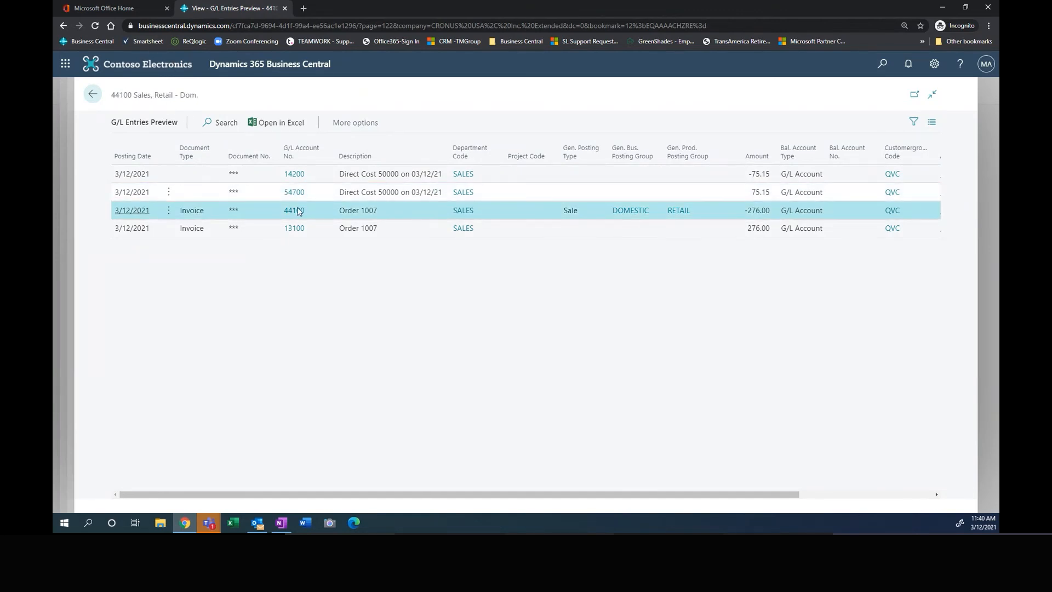
left_click(323, 233)
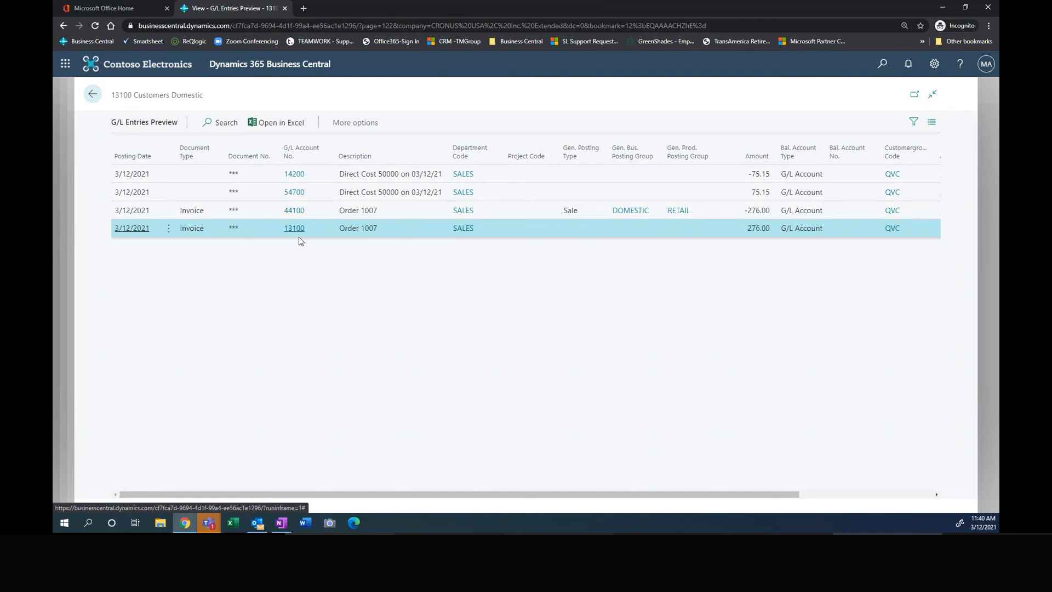
left_click(93, 94)
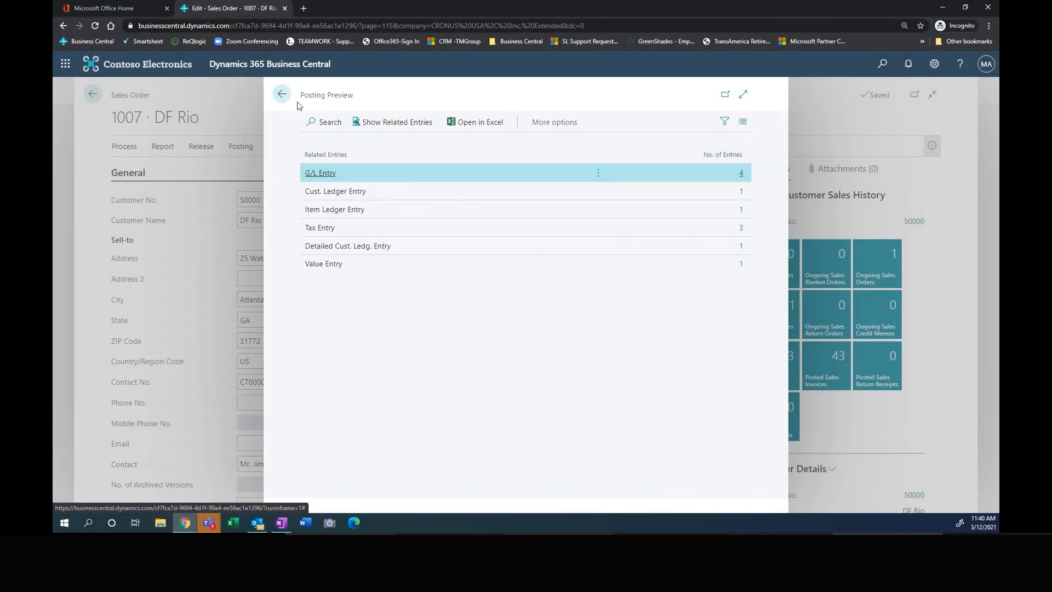
left_click(282, 97)
Step: Review the Luxe 1010 Dermapore Luxe Kit order line and the warehouses available for its Location Code, without choosing one
scroll(173, 444, "down", 4)
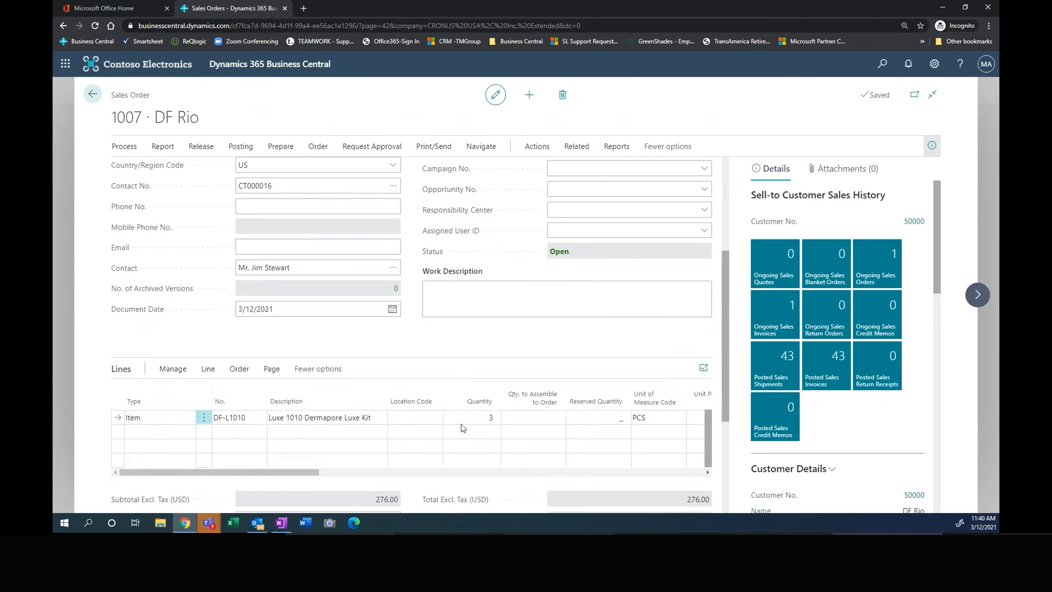
left_click(257, 418)
left_click(296, 416)
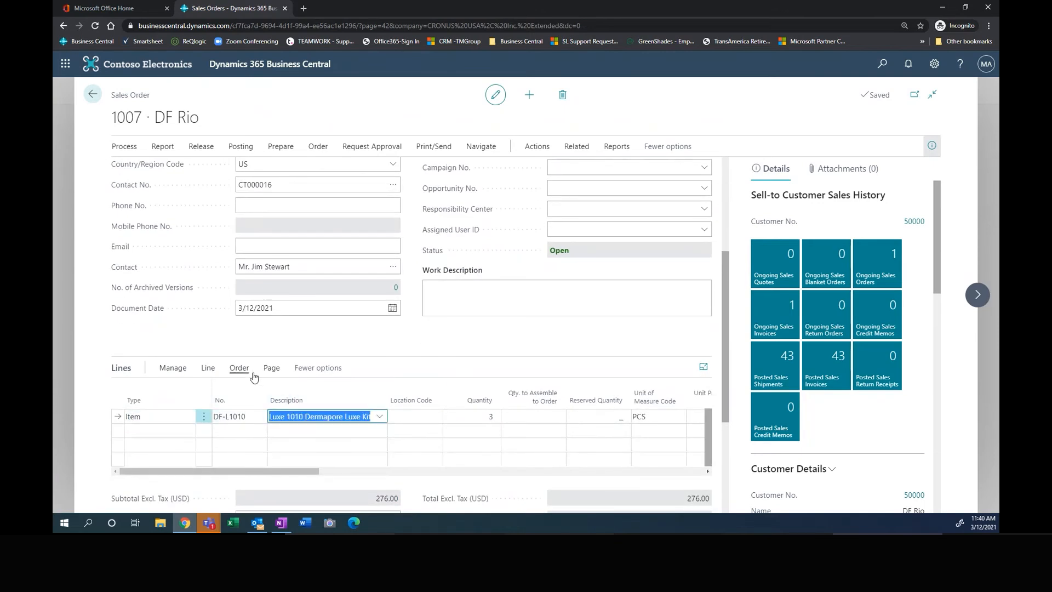
left_click(419, 416)
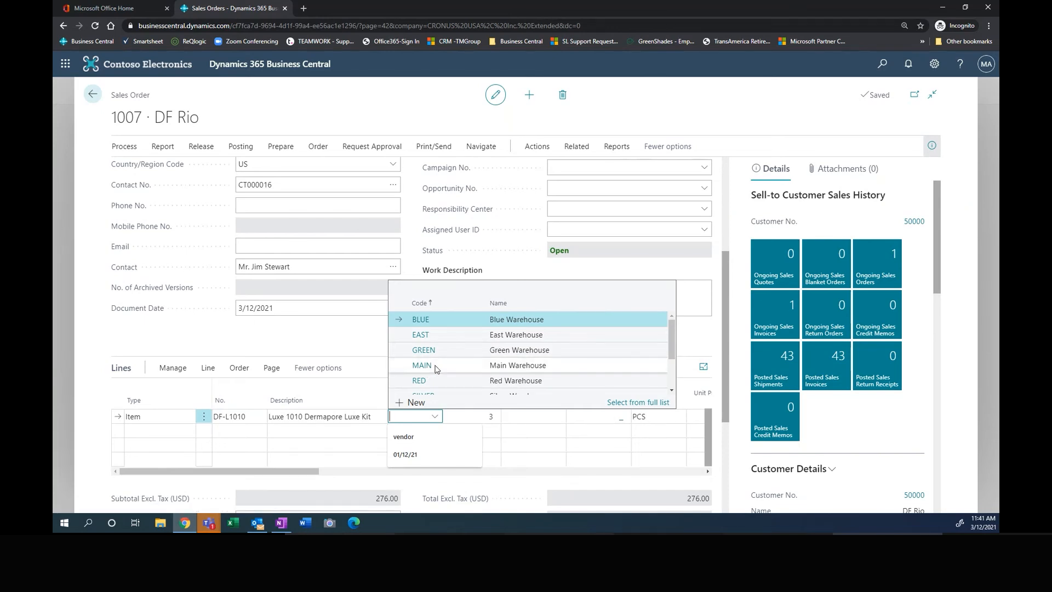
left_click(353, 341)
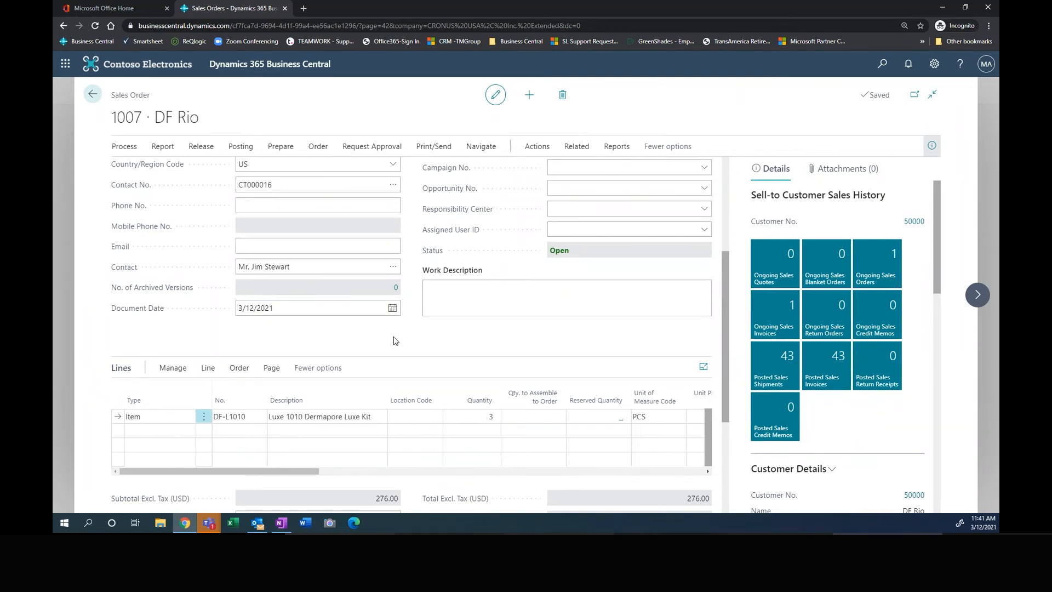
Step: Check the item availability by location for the Luxe 1010 Dermapore Luxe Kit line, including quantities on hand, and close the overview
left_click(208, 367)
left_click(229, 392)
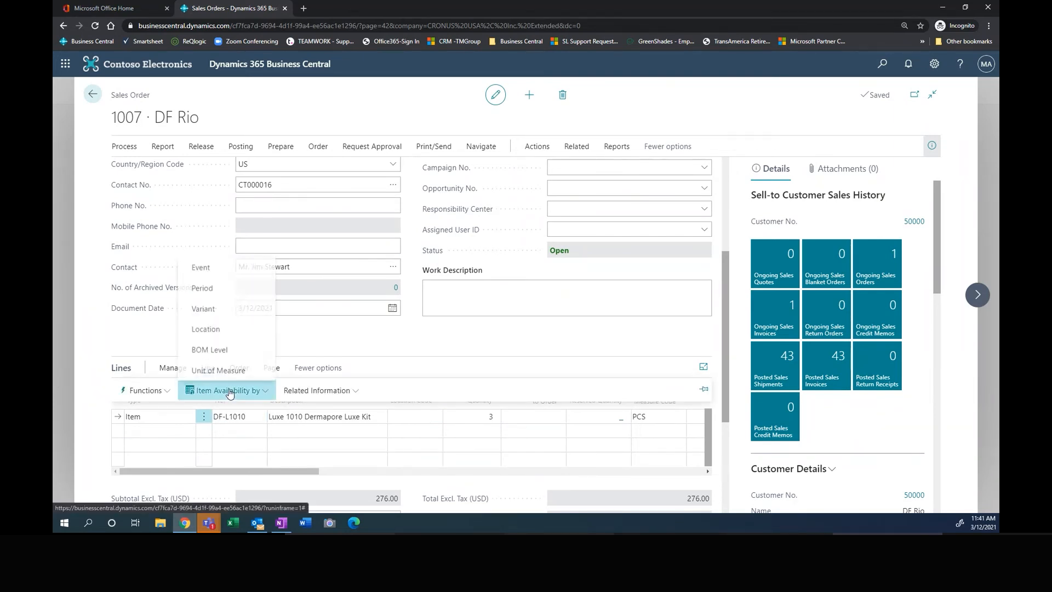
left_click(205, 328)
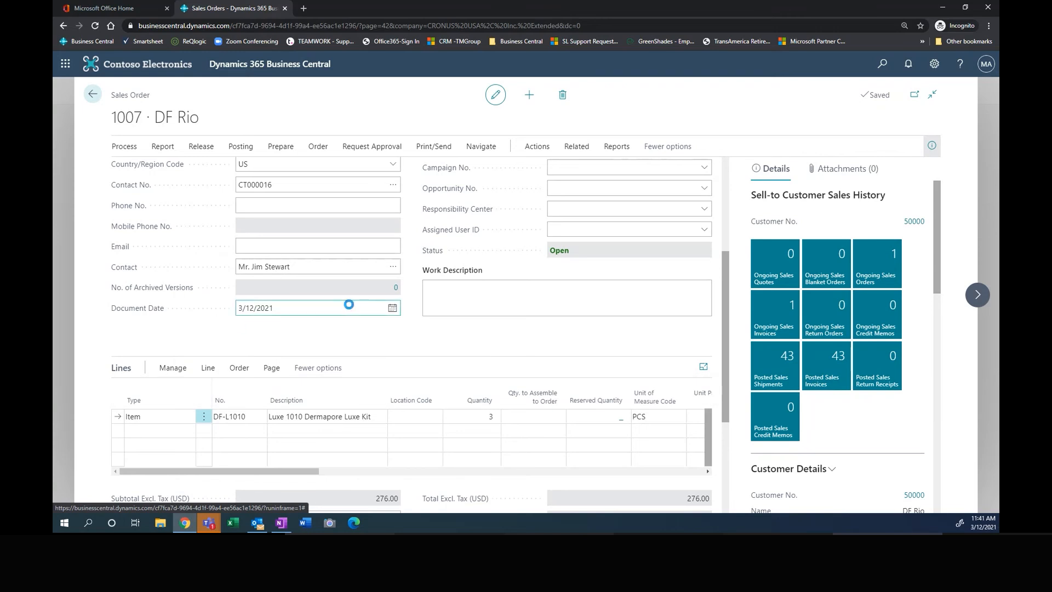
left_click(437, 311)
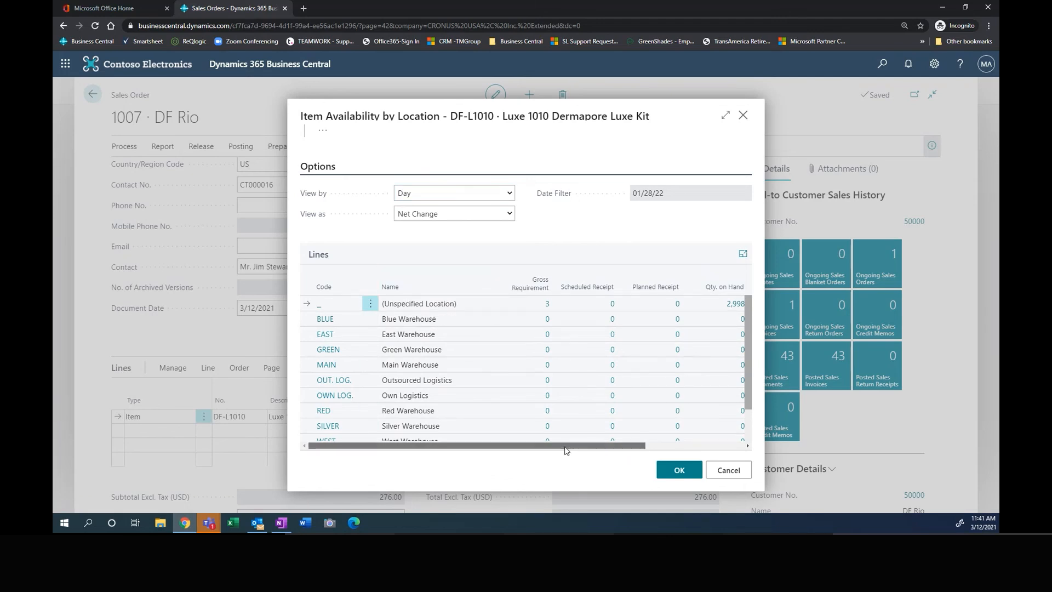
left_click_drag(561, 447, 602, 447)
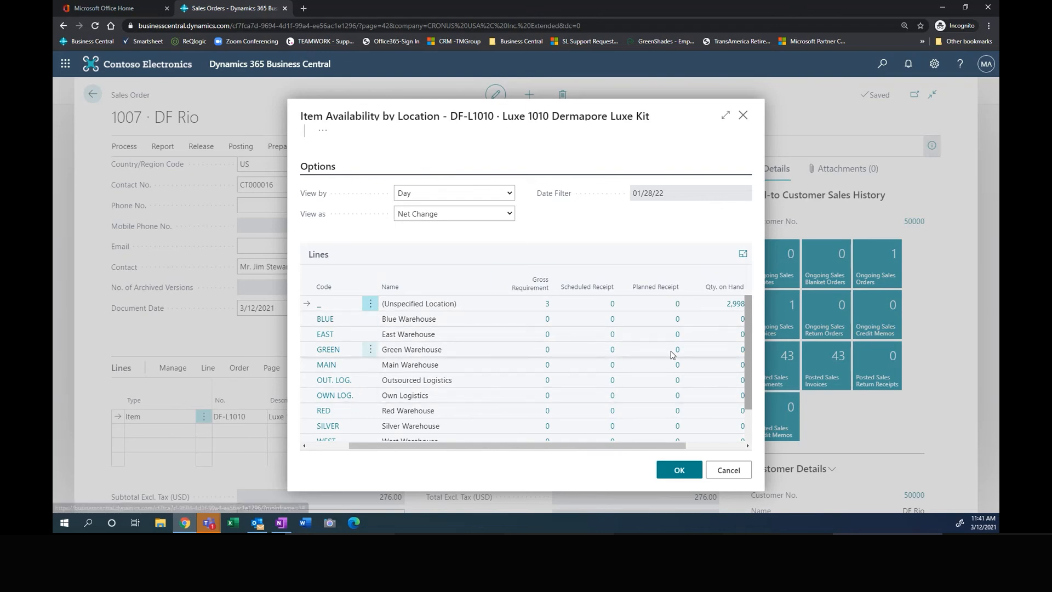
left_click(728, 477)
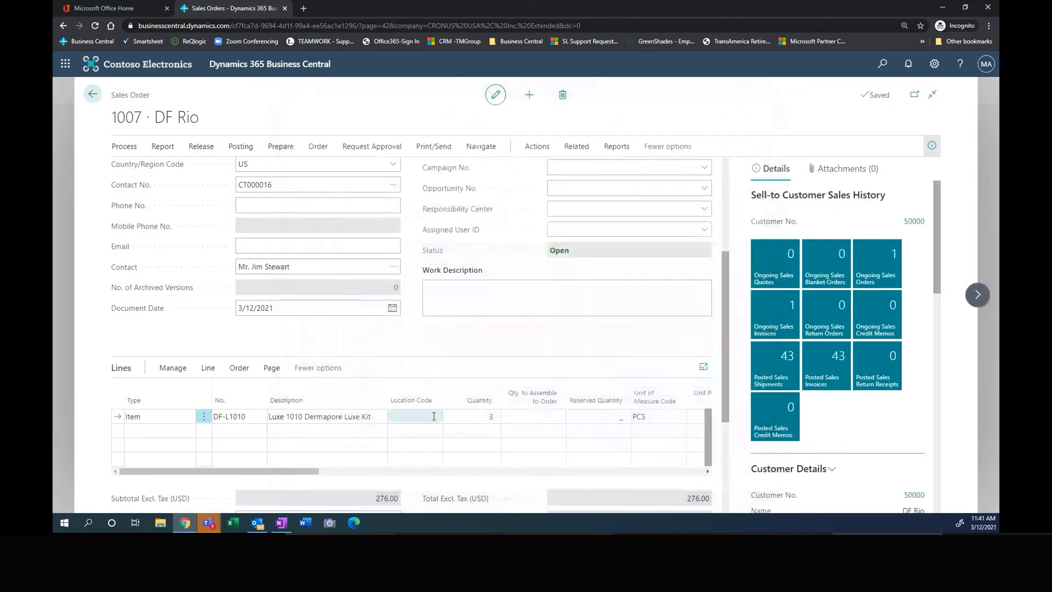
left_click(499, 418)
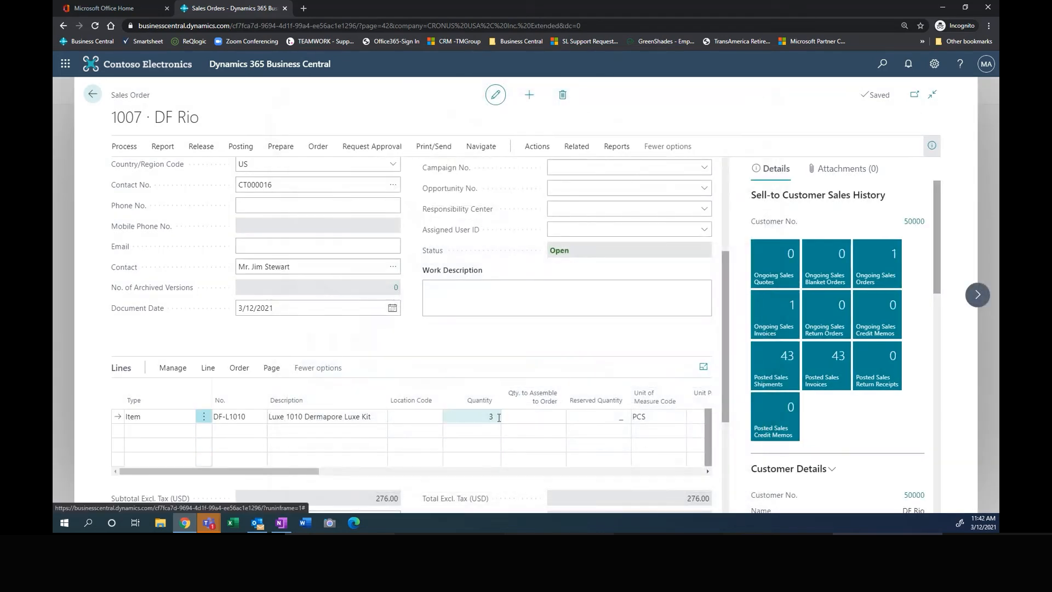
left_click(337, 418)
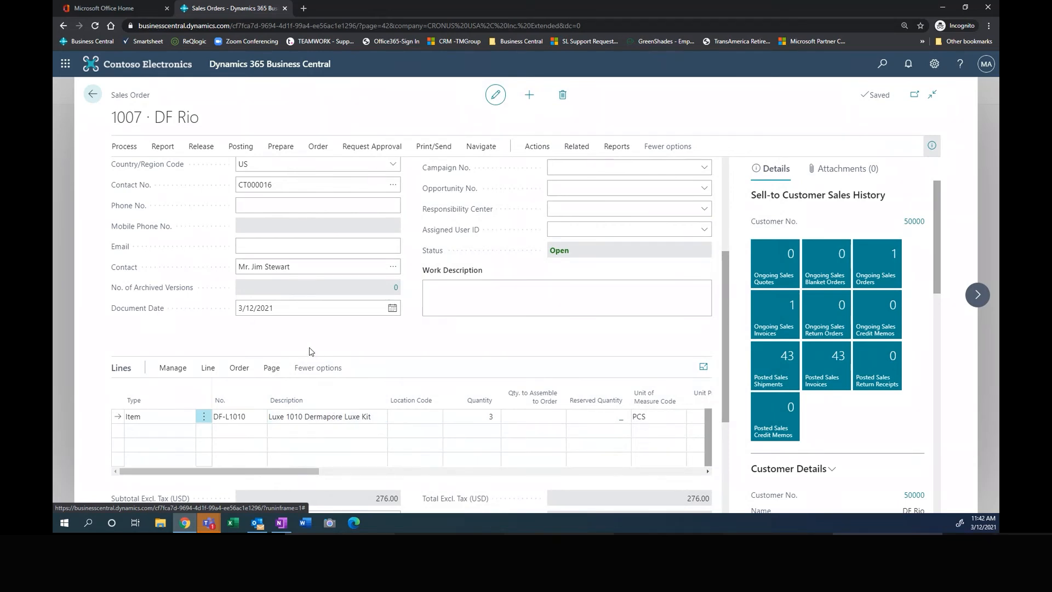
Step: Post the DF Rio sales order with the Ship and Invoice option and open the resulting posted sales invoice
scroll(315, 352, "up", 2)
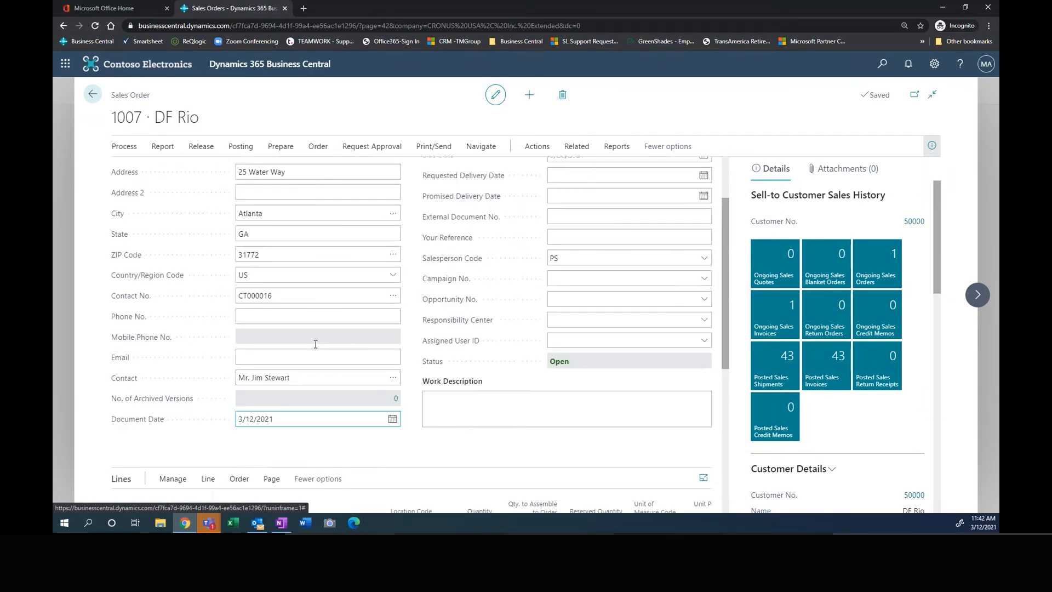
scroll(316, 344, "up", 2)
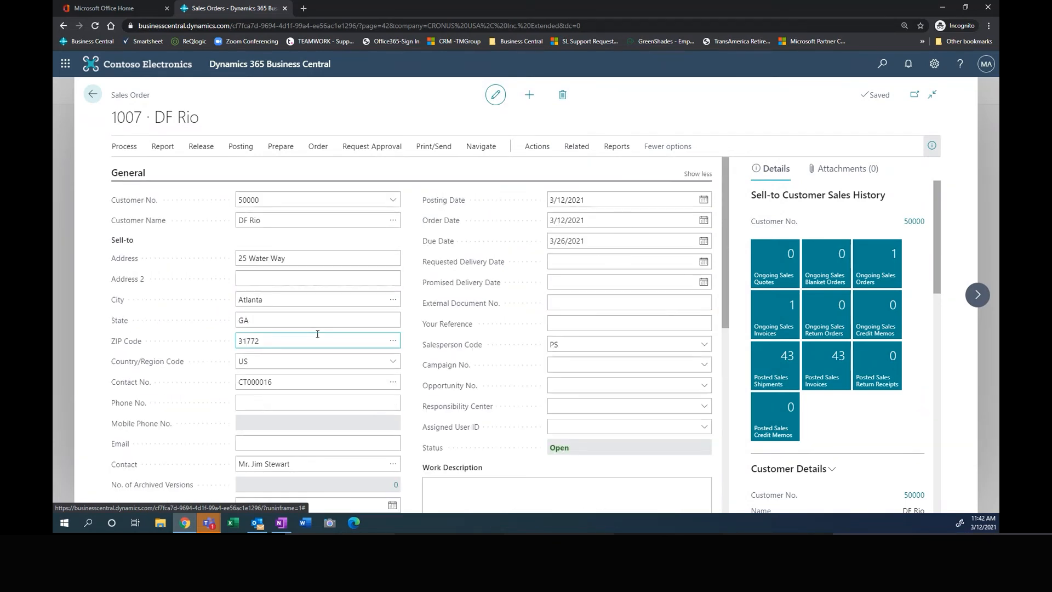
left_click(241, 146)
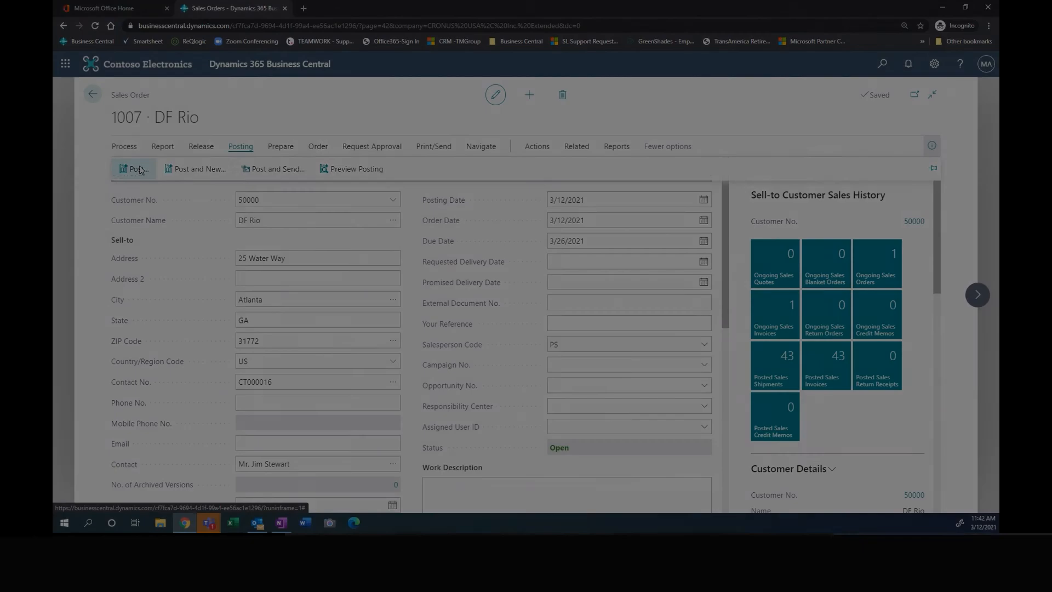
left_click(137, 169)
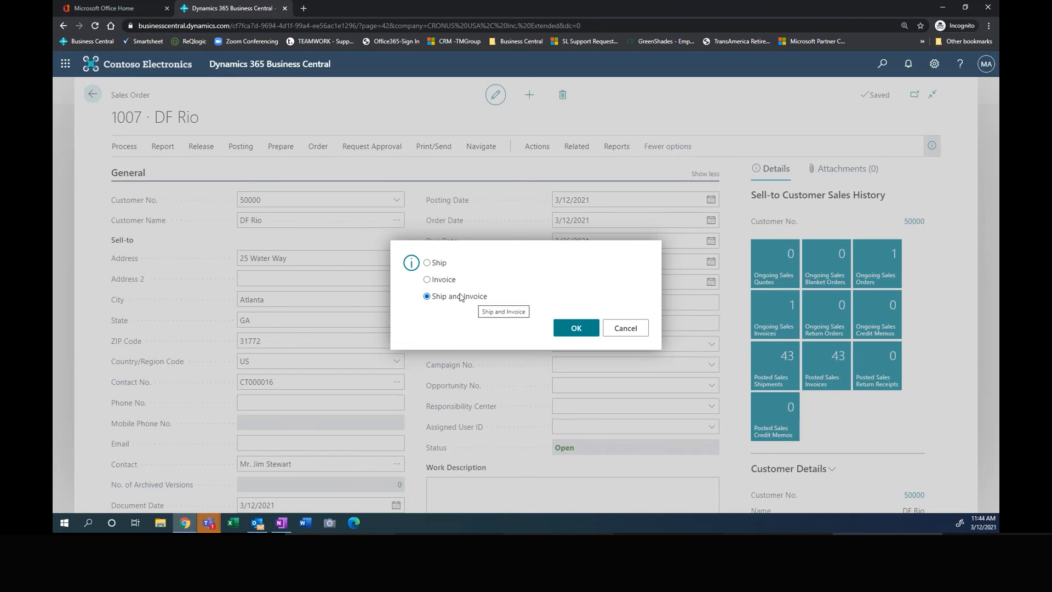
left_click(577, 327)
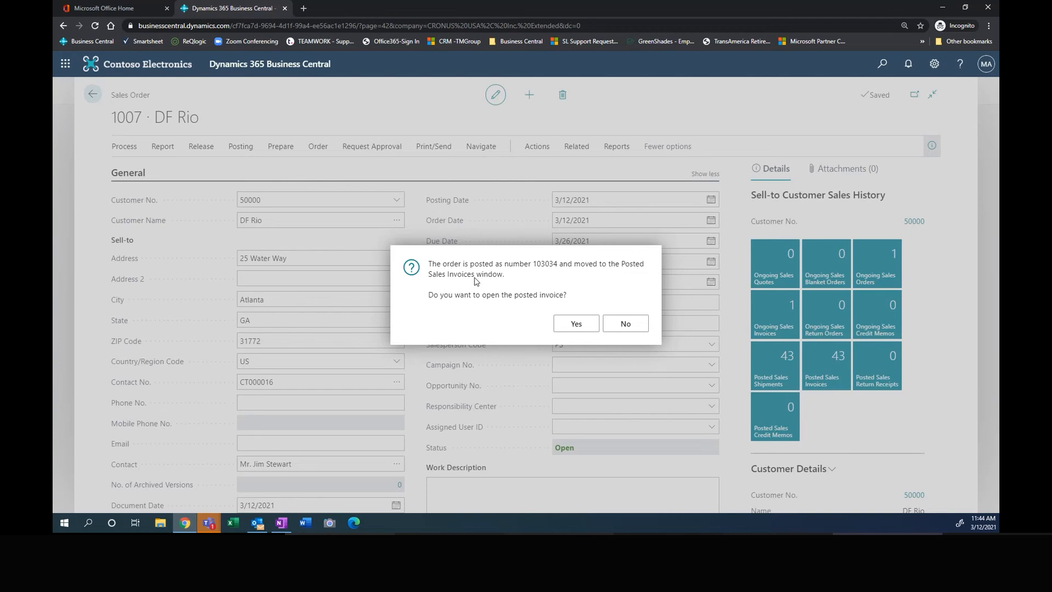
left_click(576, 324)
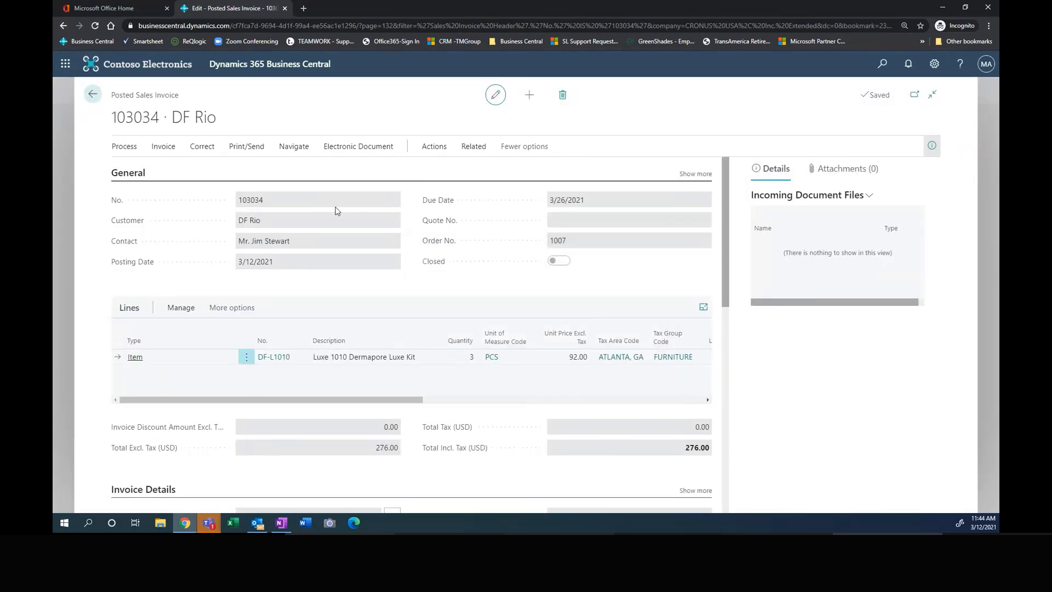
Step: Review the email draft for the posted invoice, including its PDF attachment and PayPal payment link, and cancel it without sending
left_click(256, 146)
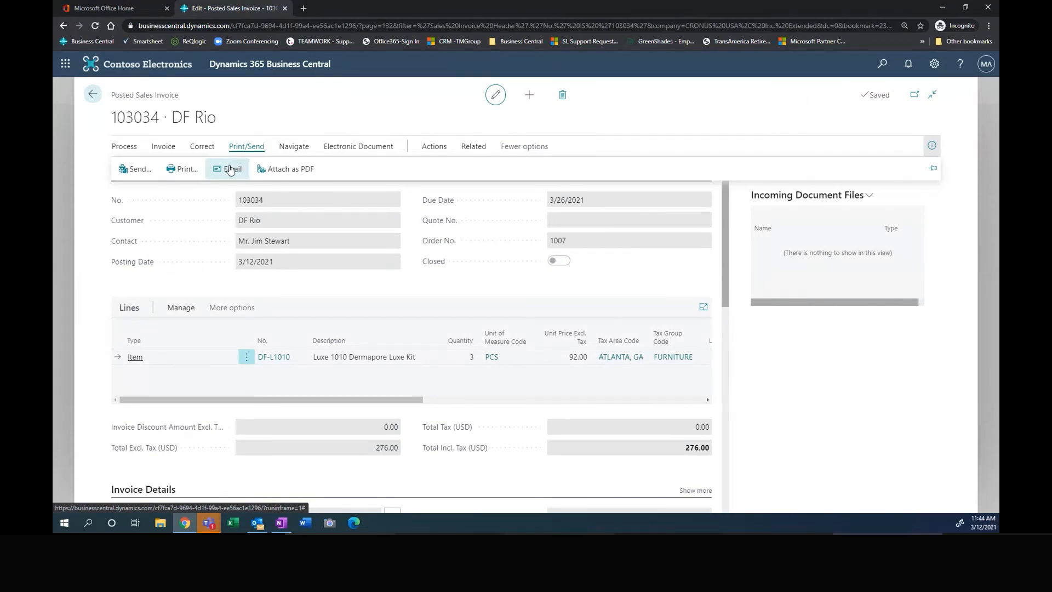
left_click(232, 168)
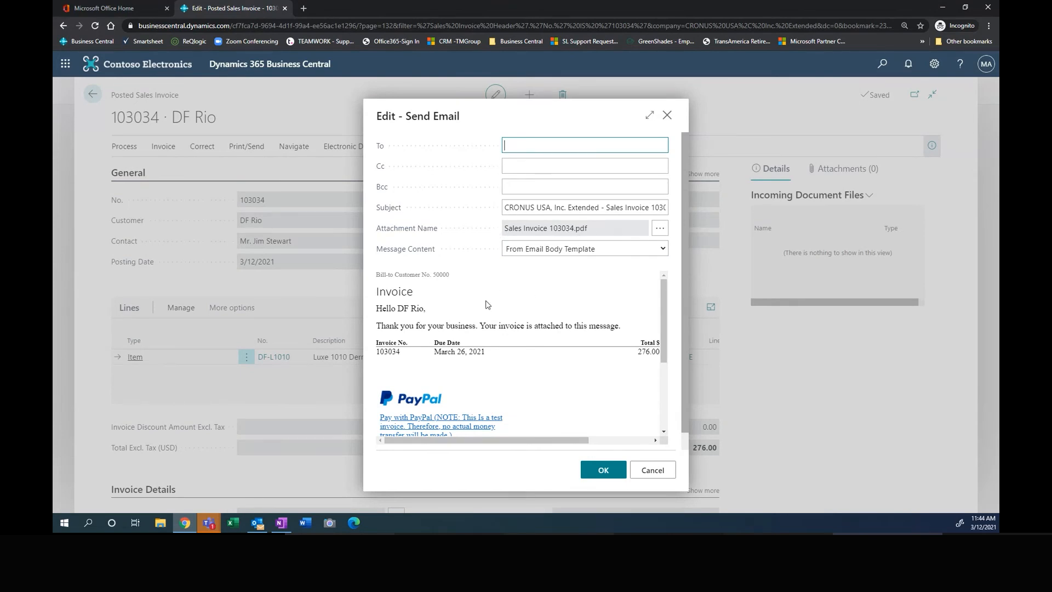
scroll(529, 370, "down", 1)
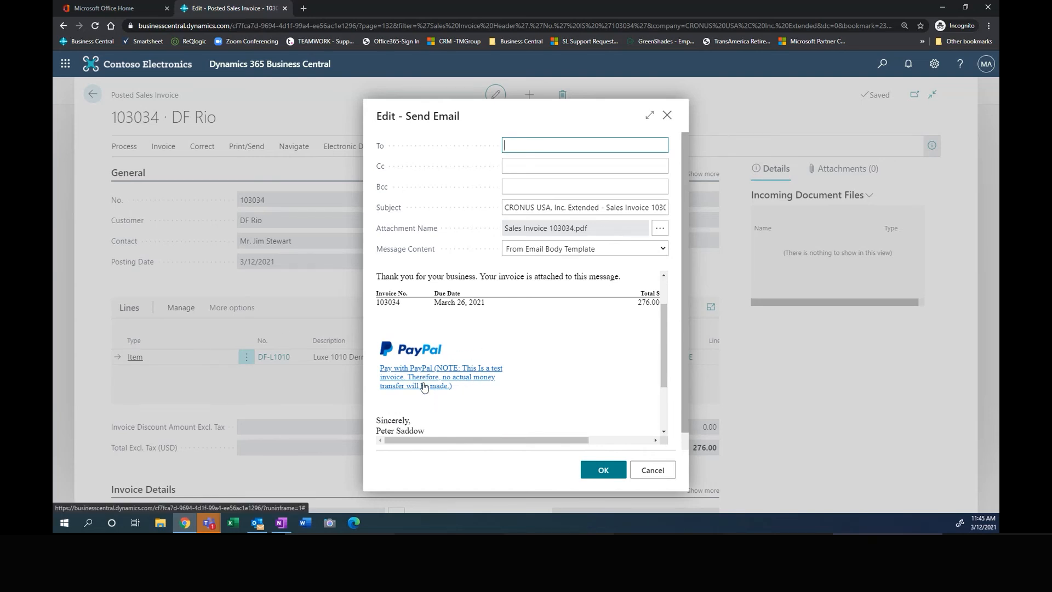
left_click_drag(591, 440, 551, 442)
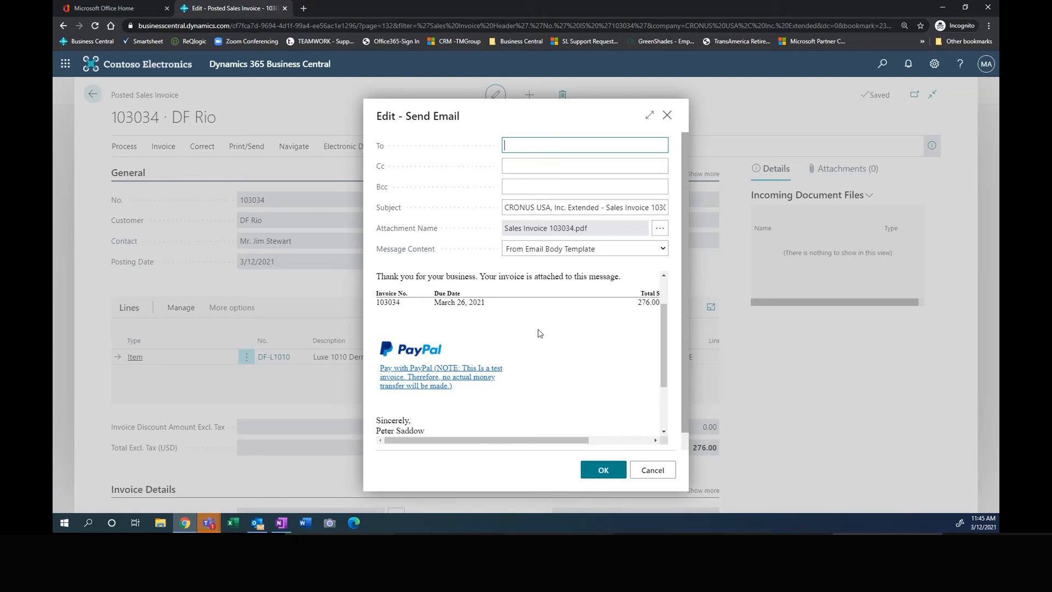
left_click(666, 474)
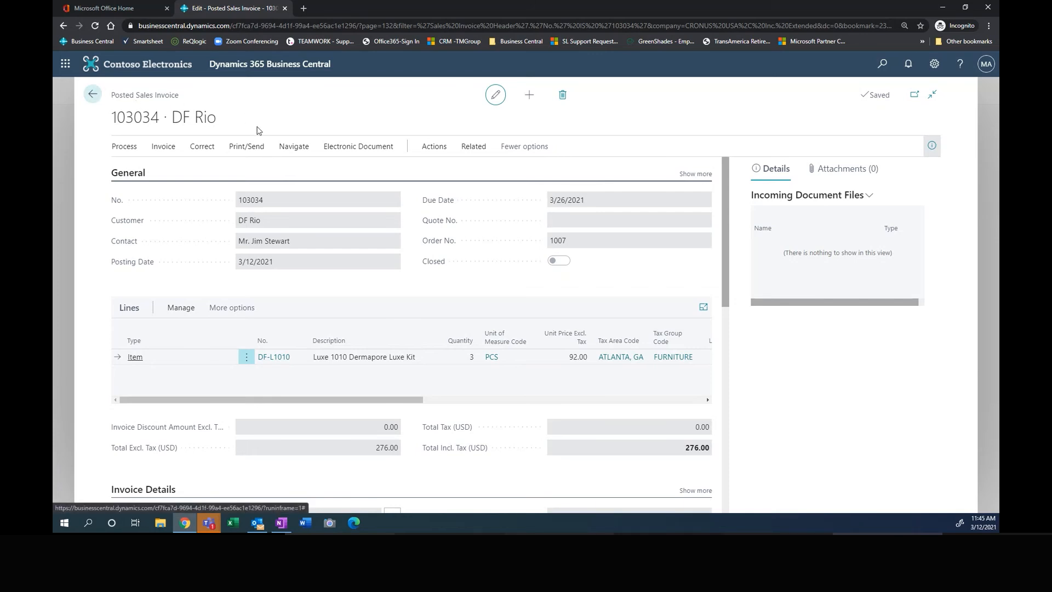
Step: Leave the posted sales invoice and open the Customers list
left_click(93, 99)
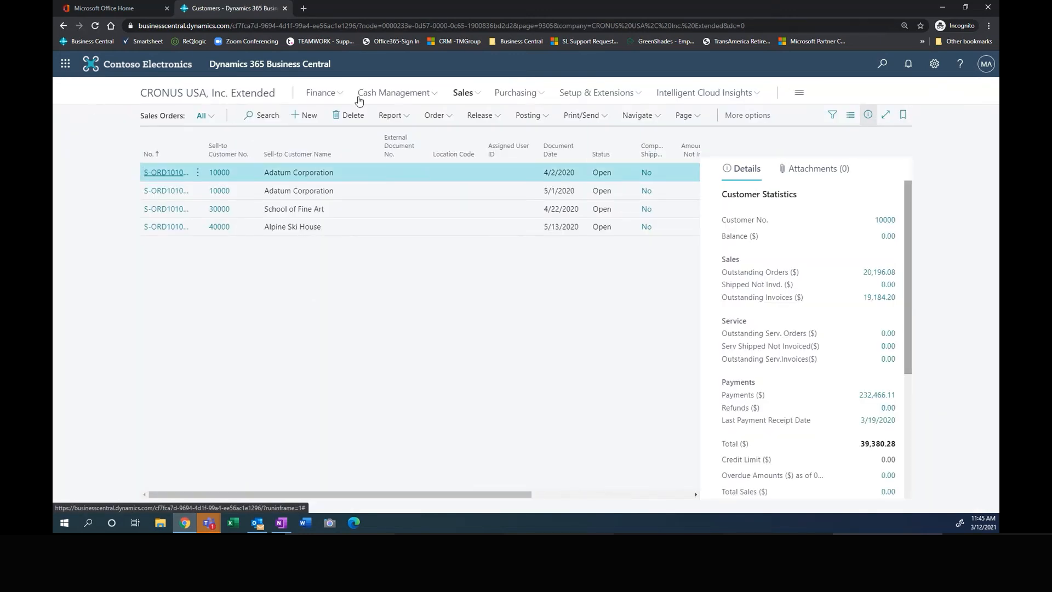
left_click(463, 93)
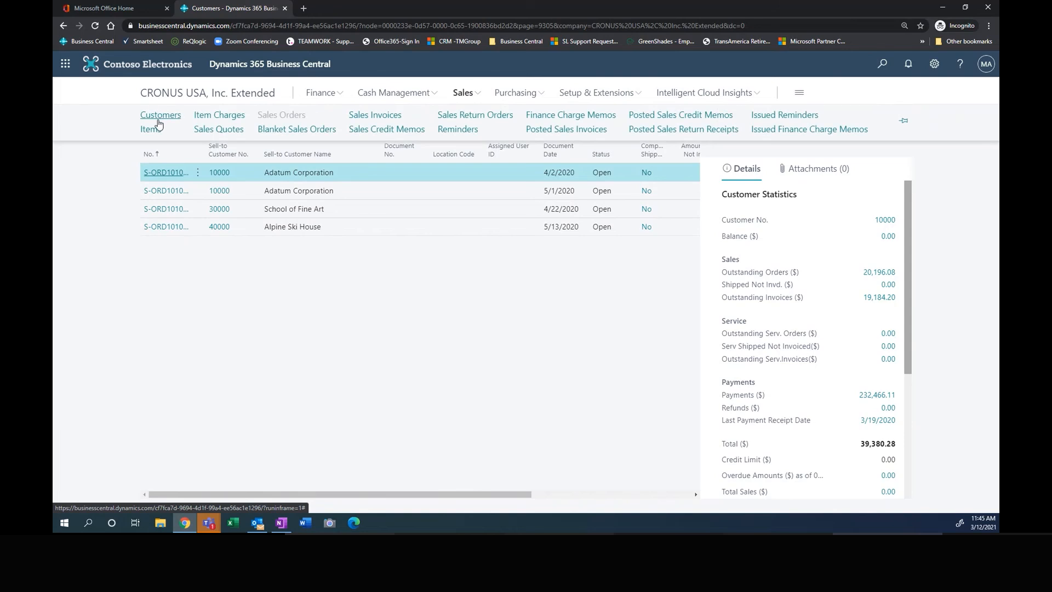
left_click(161, 116)
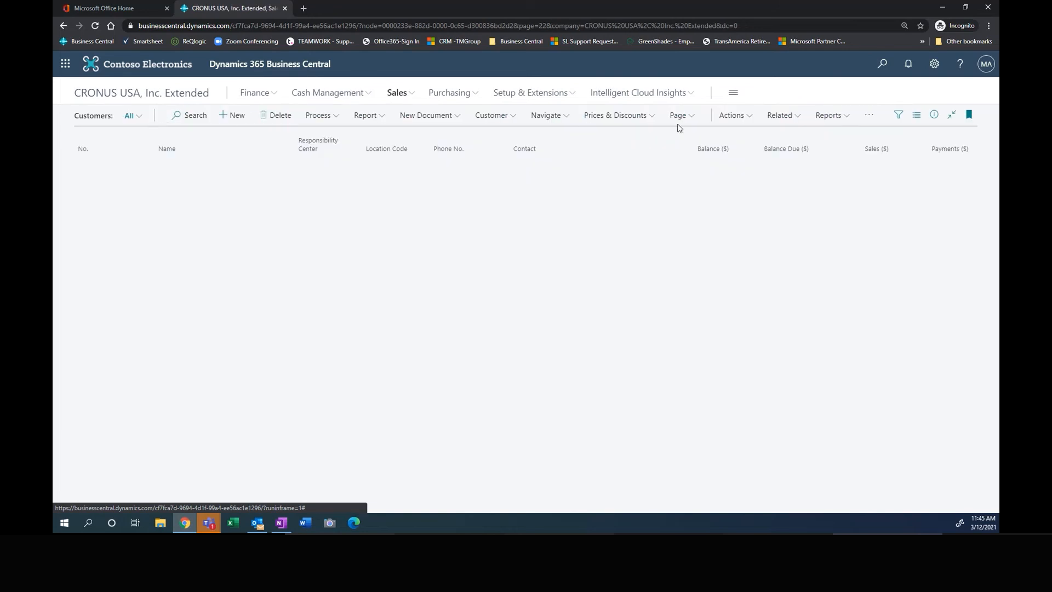
Step: Open the Aged Accounts Receivable finance report for customers and set its Aged as of date to 4/30/2021
left_click(830, 116)
mouse_move(841, 134)
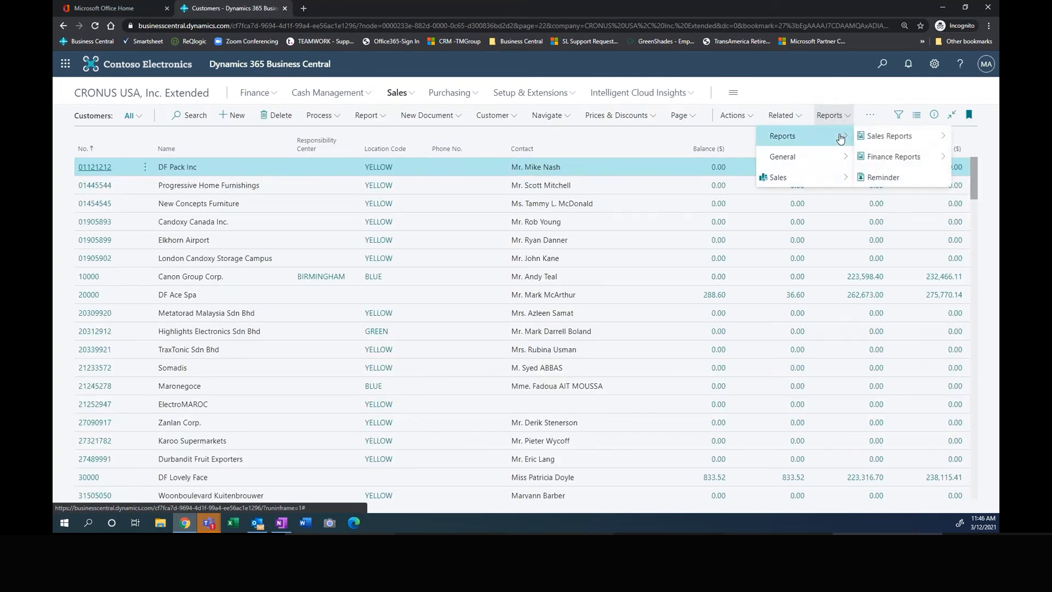
mouse_move(912, 140)
mouse_move(922, 160)
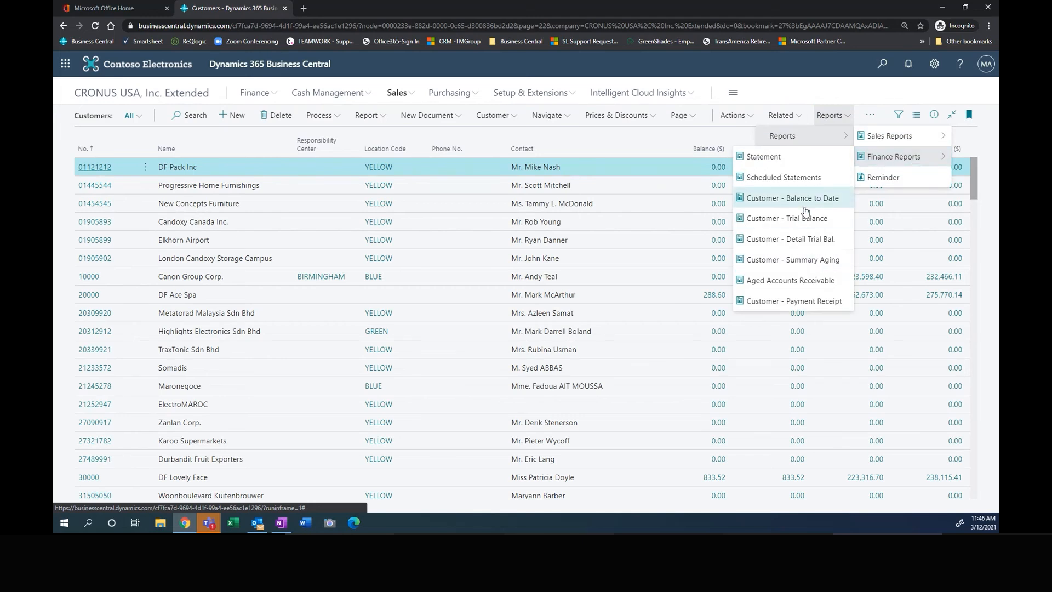
left_click(793, 282)
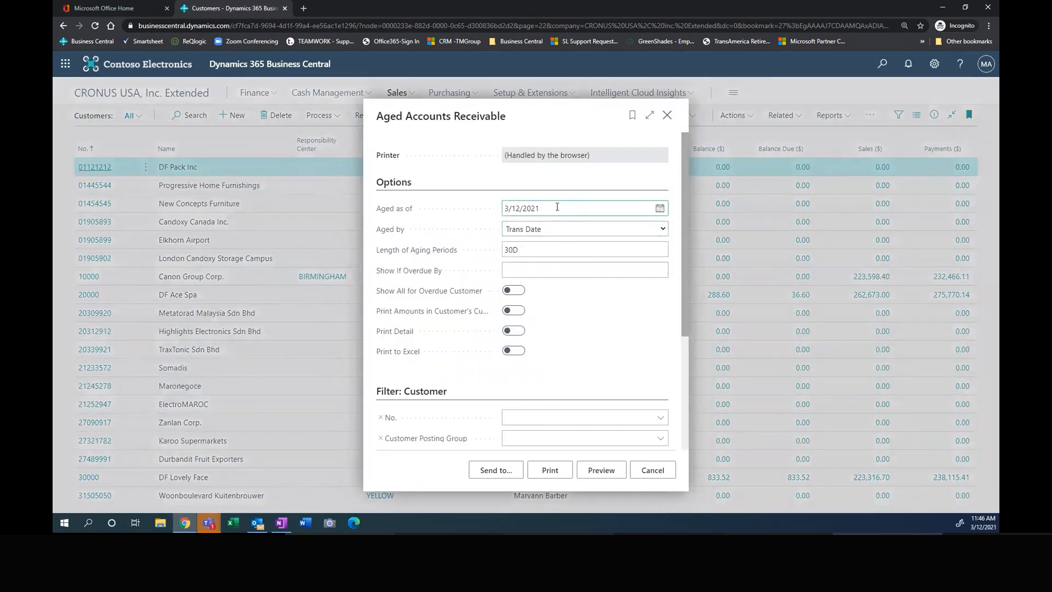
left_click_drag(570, 206, 484, 213)
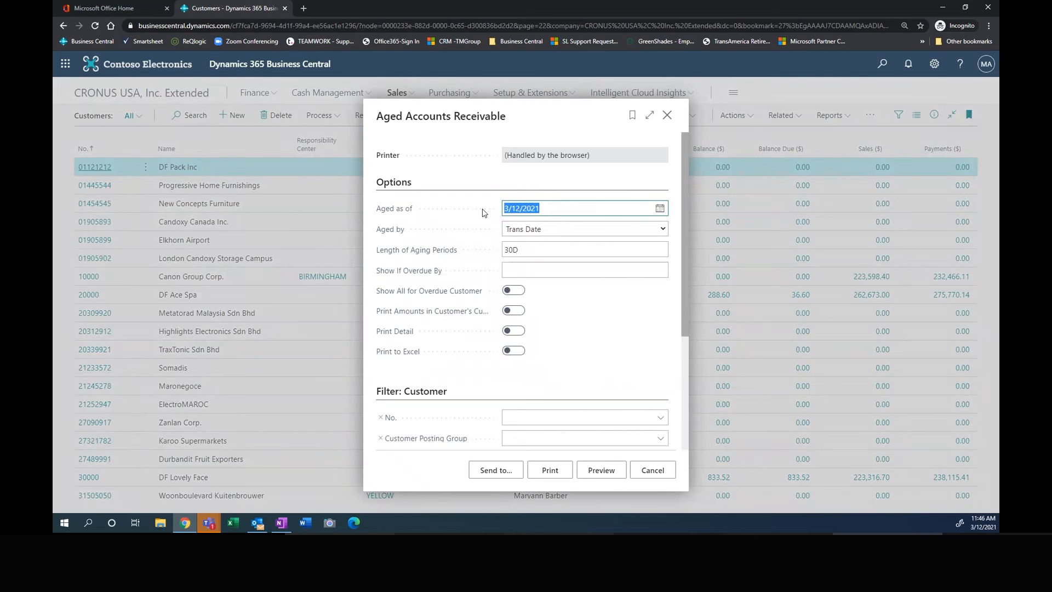
type("043021")
key("Tab")
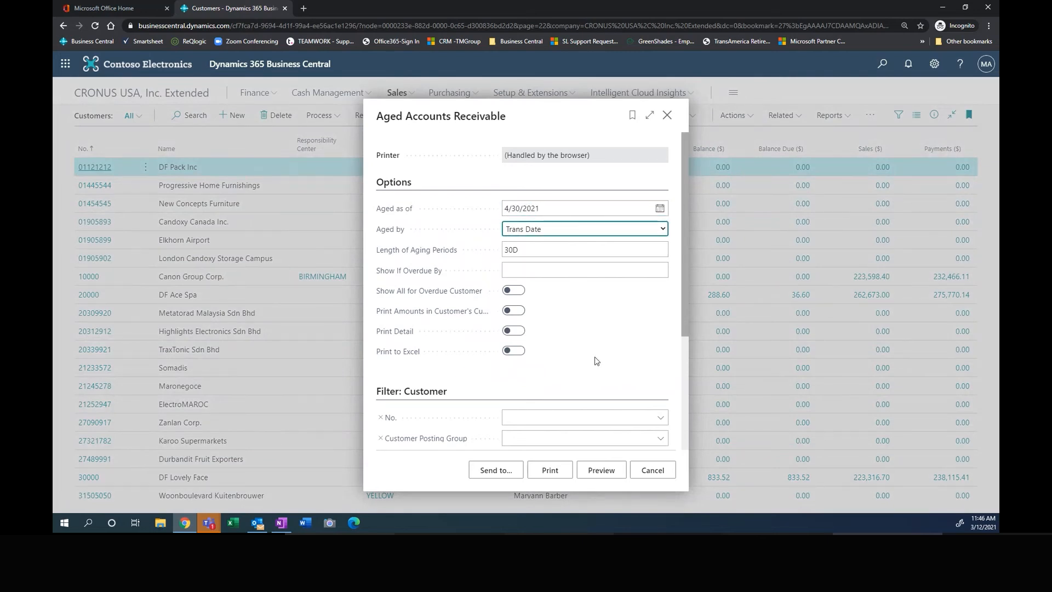
Step: Filter the Aged Accounts Receivable report to customer DF Rio and preview it
scroll(570, 345, "down", 2)
left_click(579, 322)
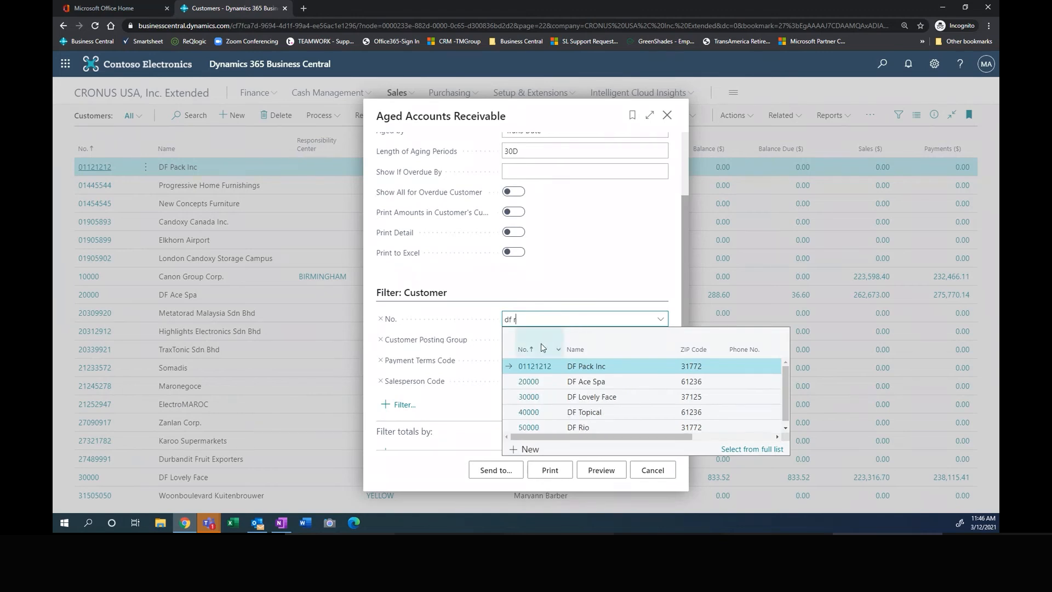
type("df r")
left_click(530, 363)
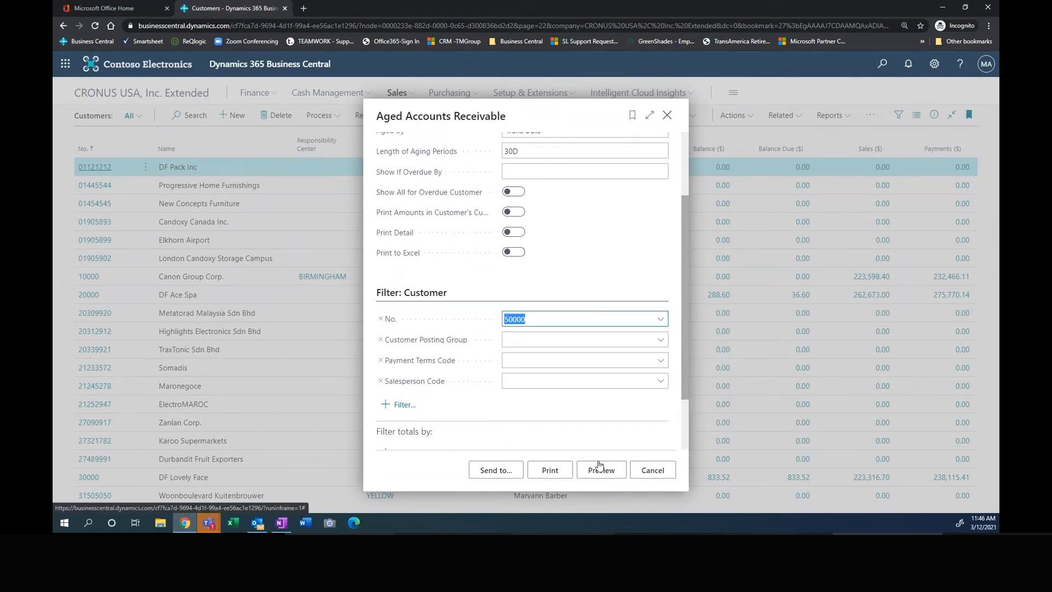
left_click(601, 471)
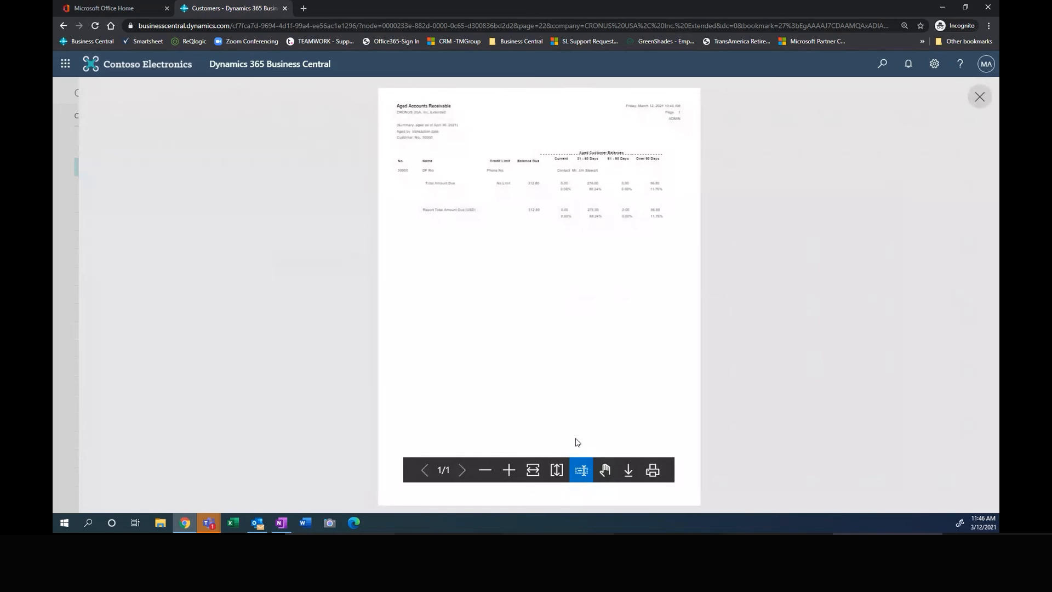
Step: Examine DF Rio's aged customer balances in the report preview, and close the preview and the report options
left_click(509, 470)
left_click(509, 469)
scroll(548, 191, "up", 2)
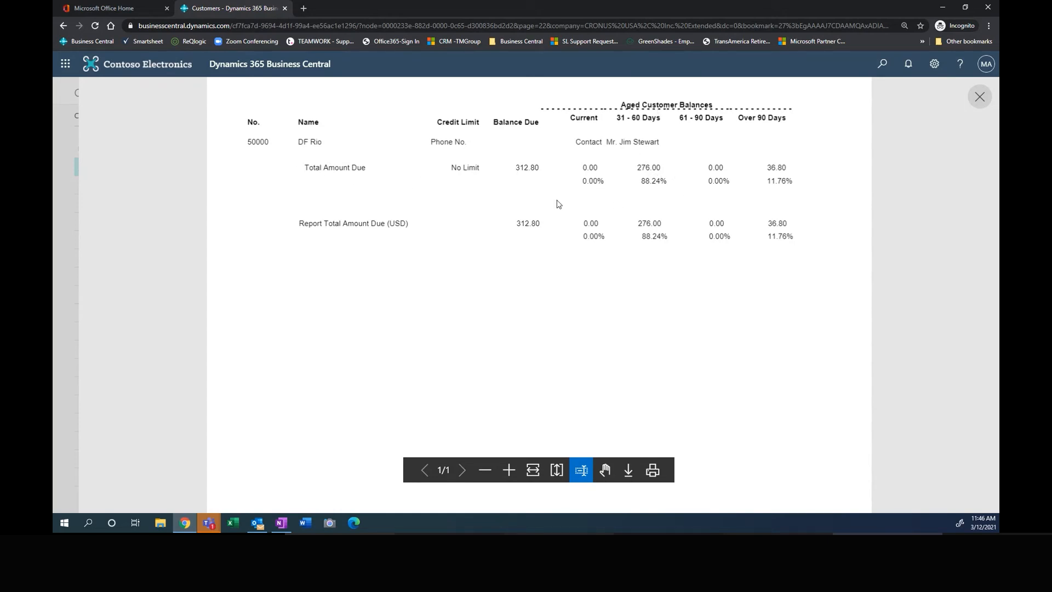
left_click(979, 98)
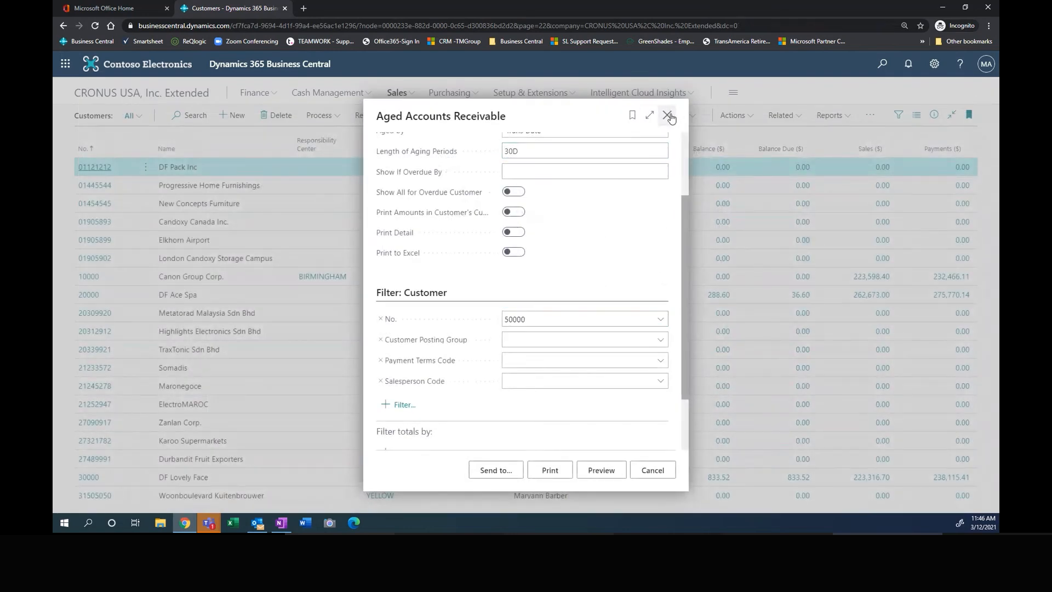
left_click(670, 116)
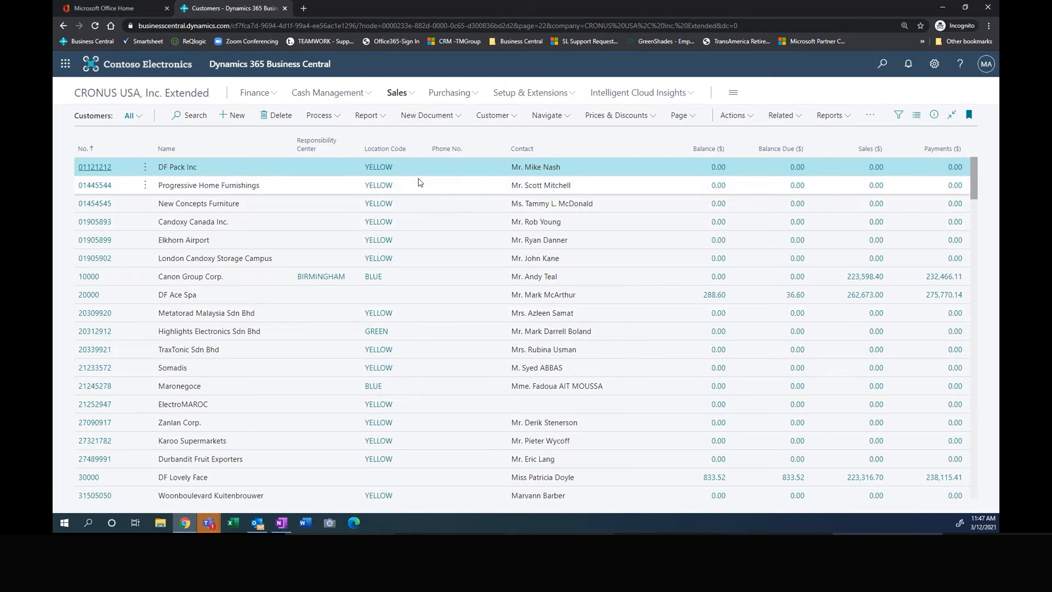
Step: Open the GENERAL batch of the Cash Receipt Journals under Cash Management
left_click(403, 95)
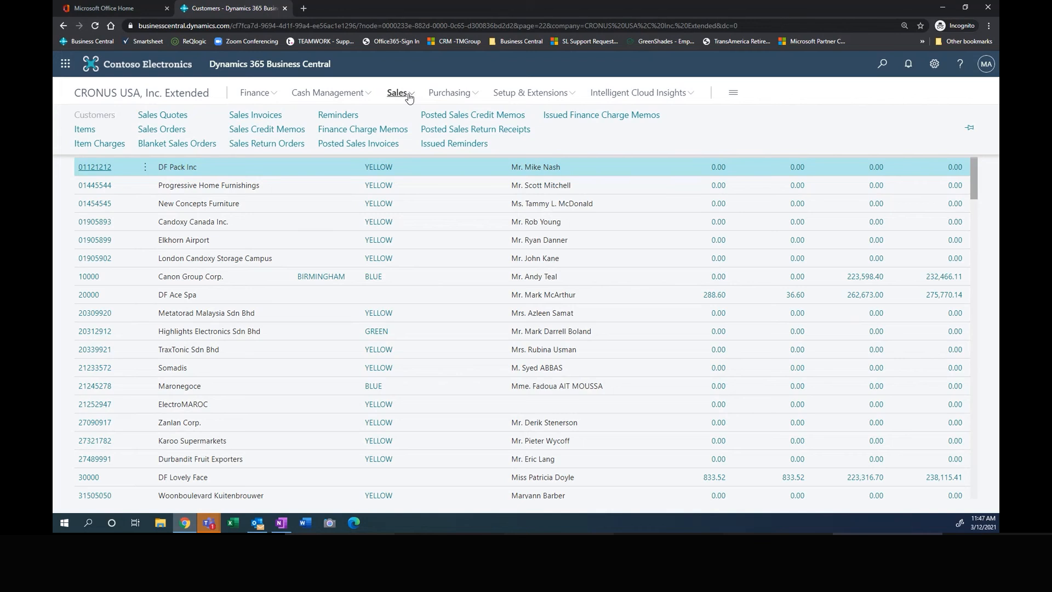
left_click(313, 95)
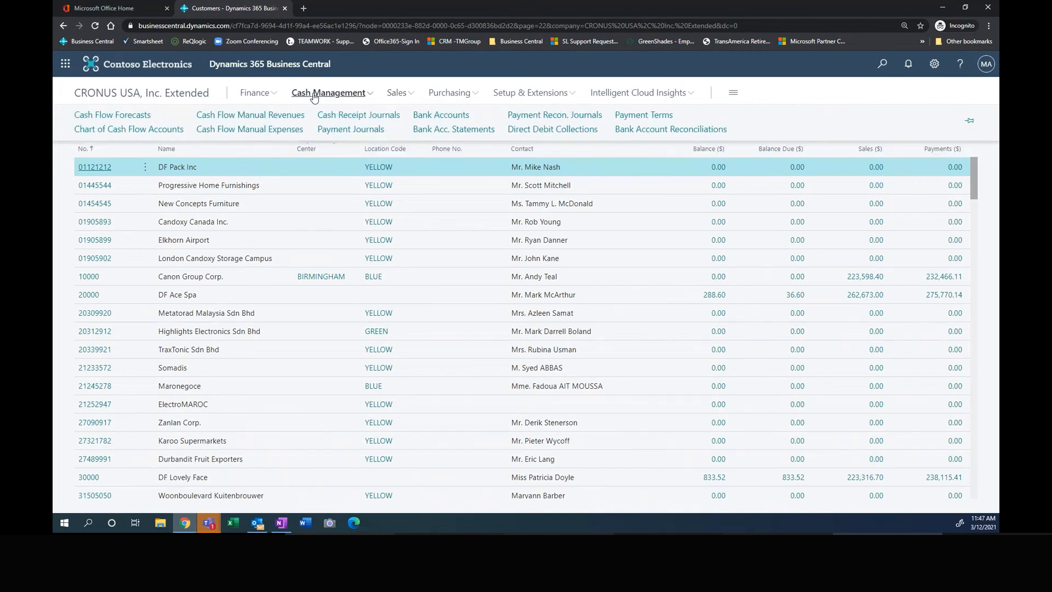
left_click(346, 116)
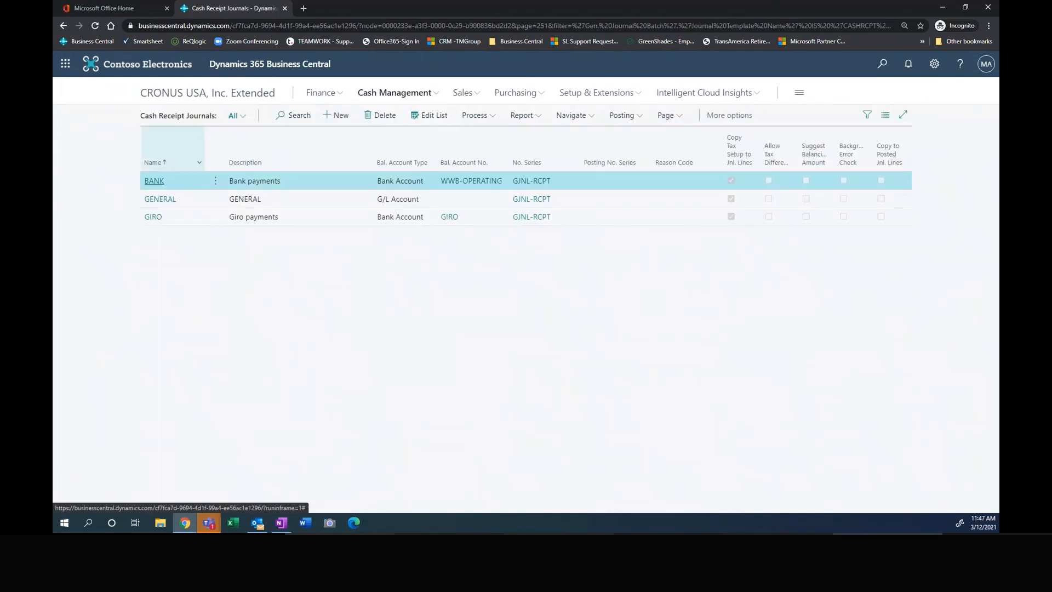
left_click(158, 201)
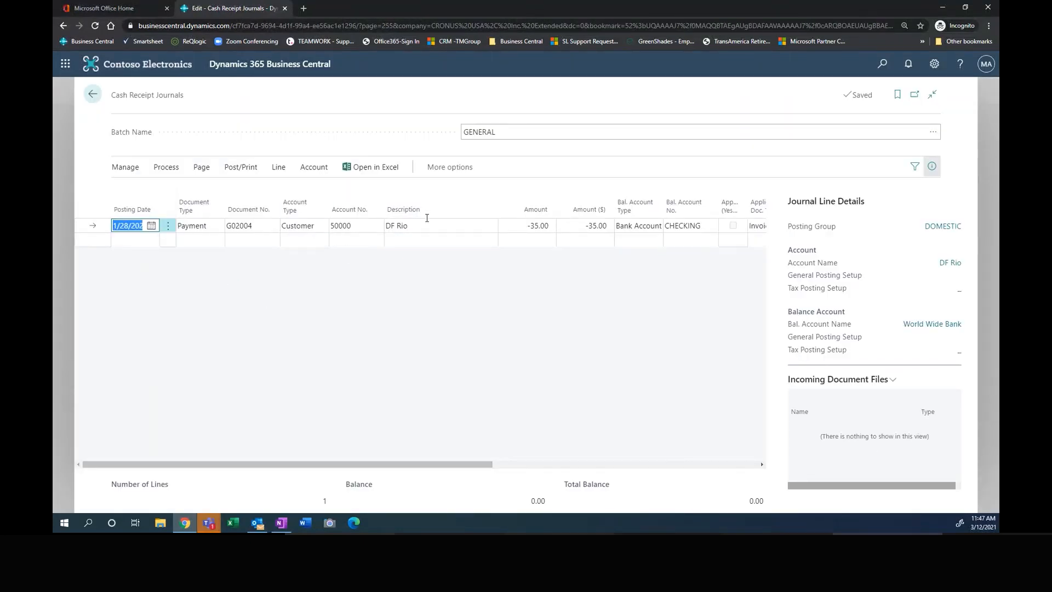
Step: Set the DF Rio payment line's posting date to 3/12/2021 and hide the journal line details
type("t")
key("Tab")
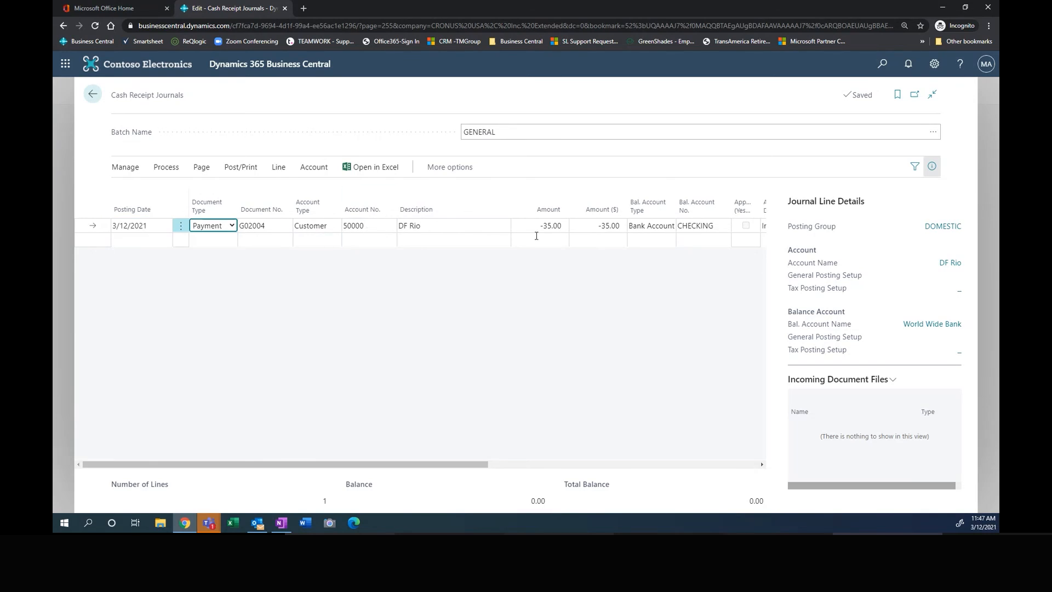
left_click_drag(440, 466, 508, 469)
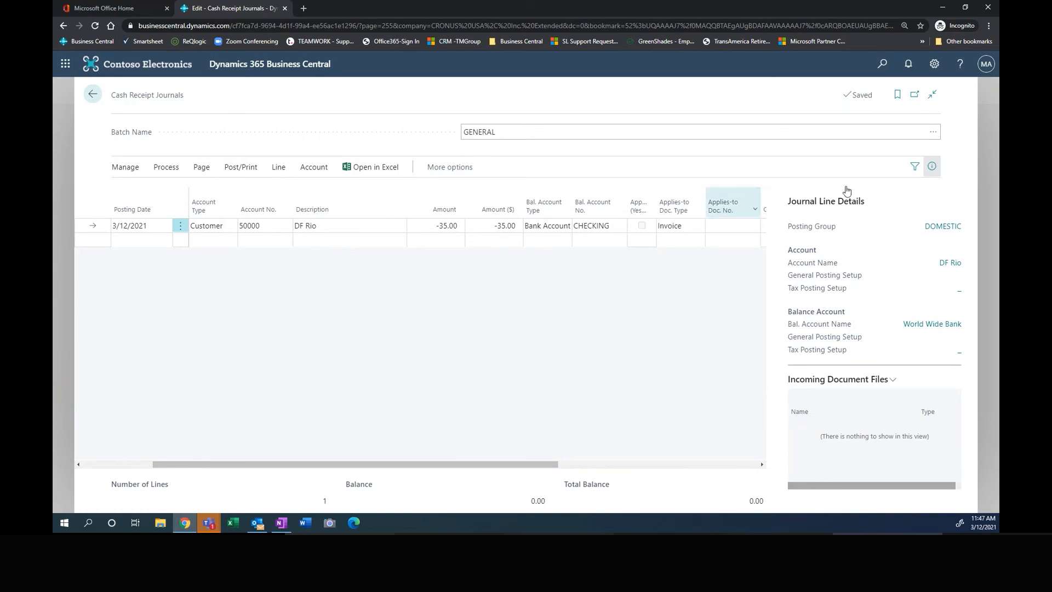
left_click(930, 168)
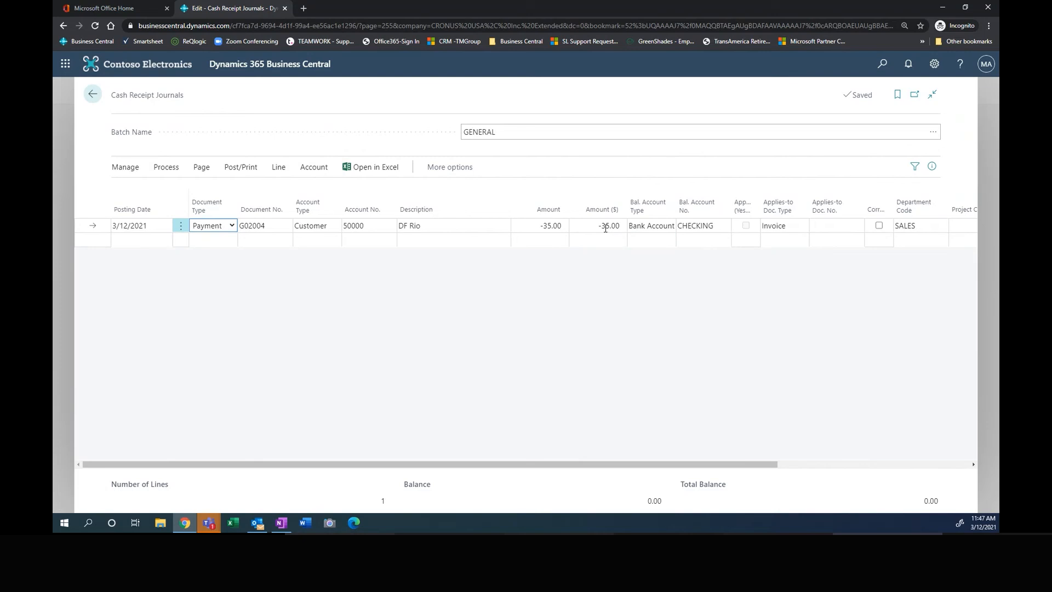
Step: Try to preview posting the DF Rio payment line with an amount of 300, and close the error messages
left_click(539, 225)
type("3")
left_click(580, 222)
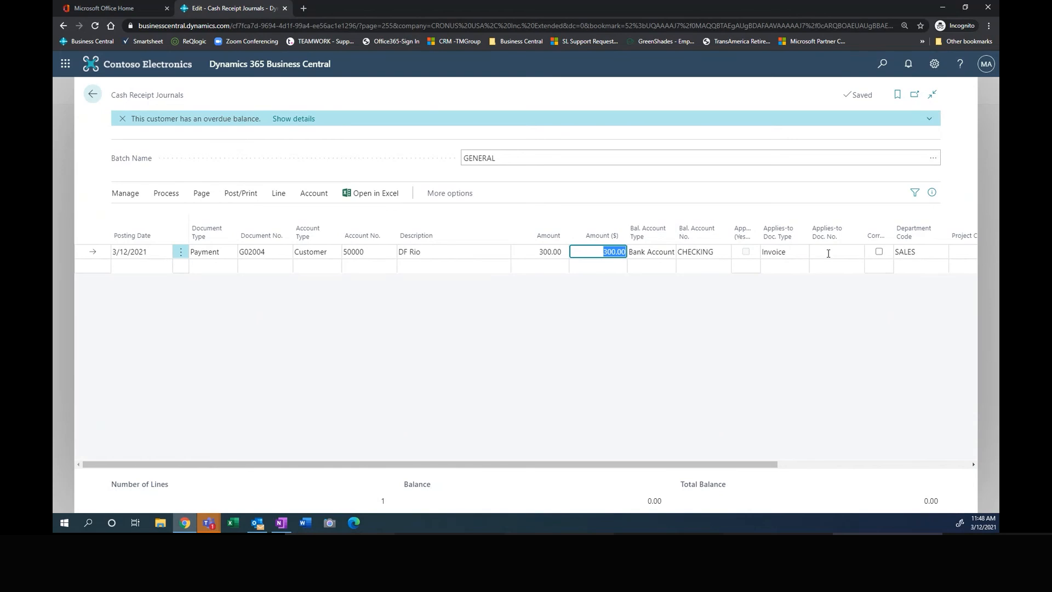
left_click(242, 198)
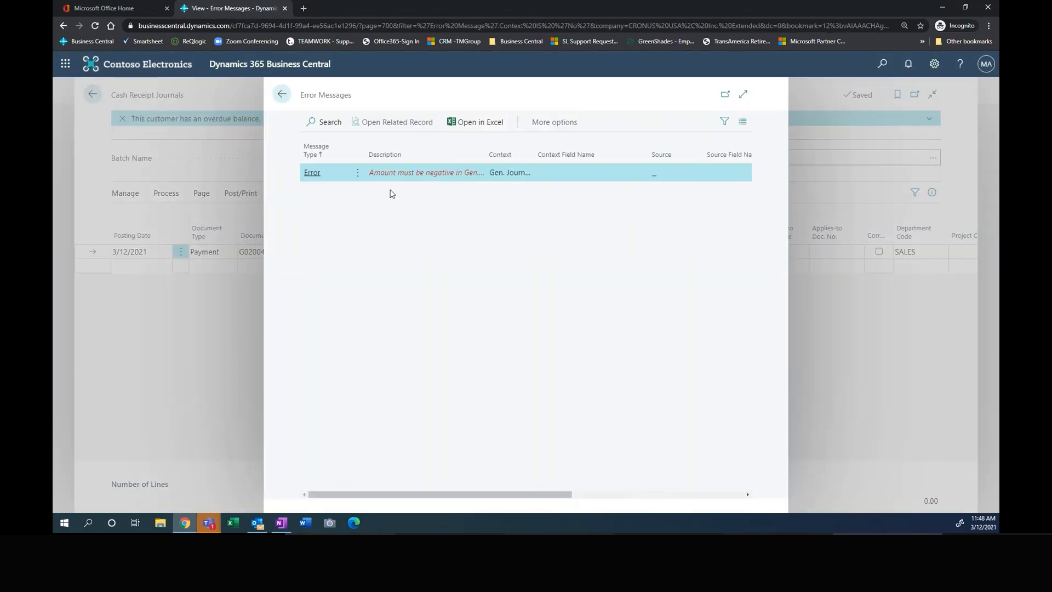
left_click(281, 94)
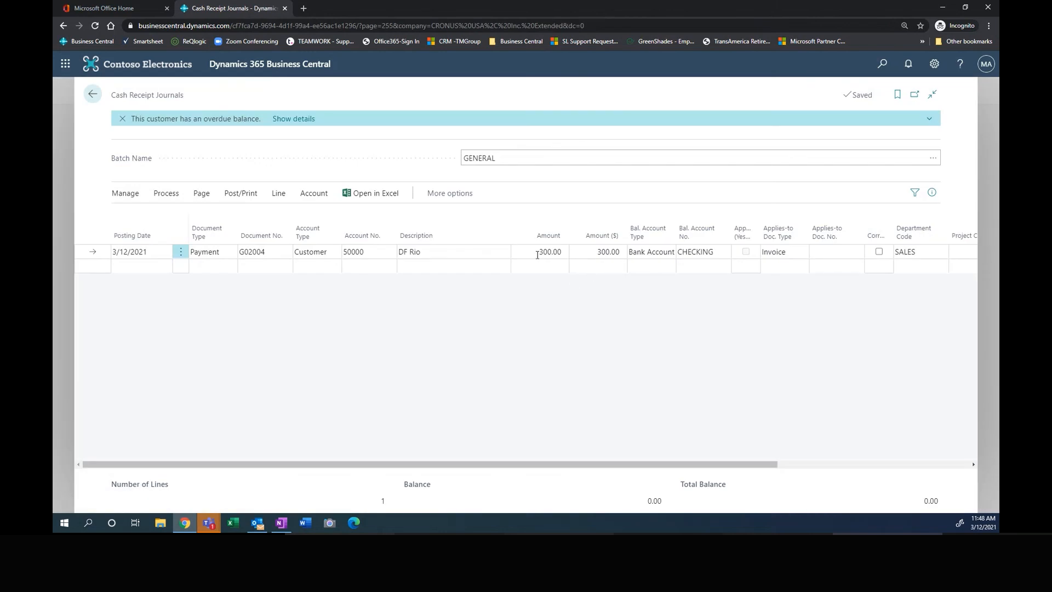
Step: Set the DF Rio payment line's amount to -300
left_click(538, 255)
key("BackSpace")
type("-300")
key("Tab")
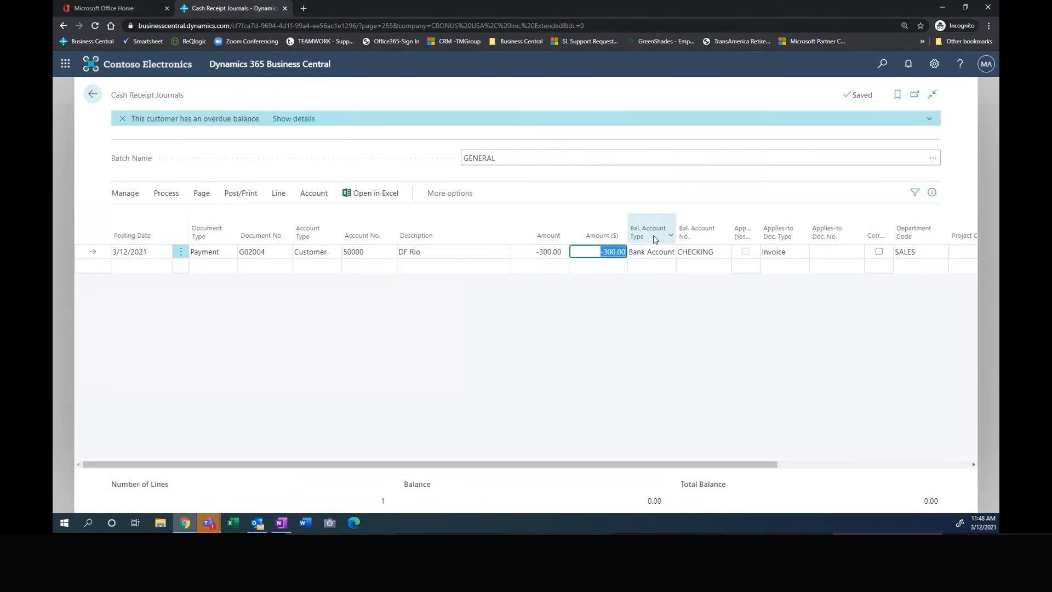
Step: Preview the posting of the cash receipt journal and examine its detailed customer ledger entries in the expanded view
left_click(242, 194)
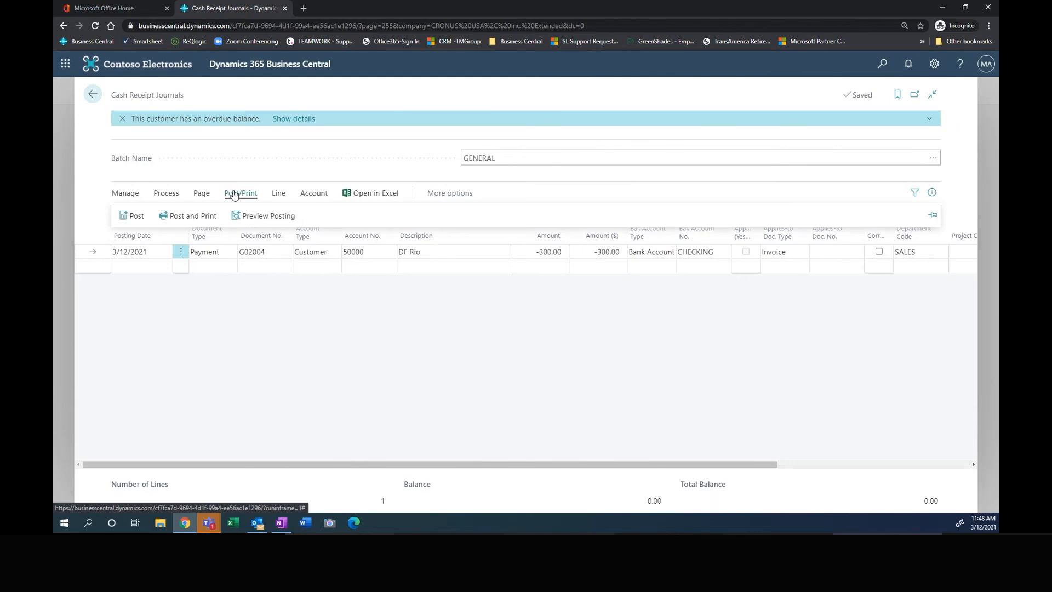
left_click(260, 218)
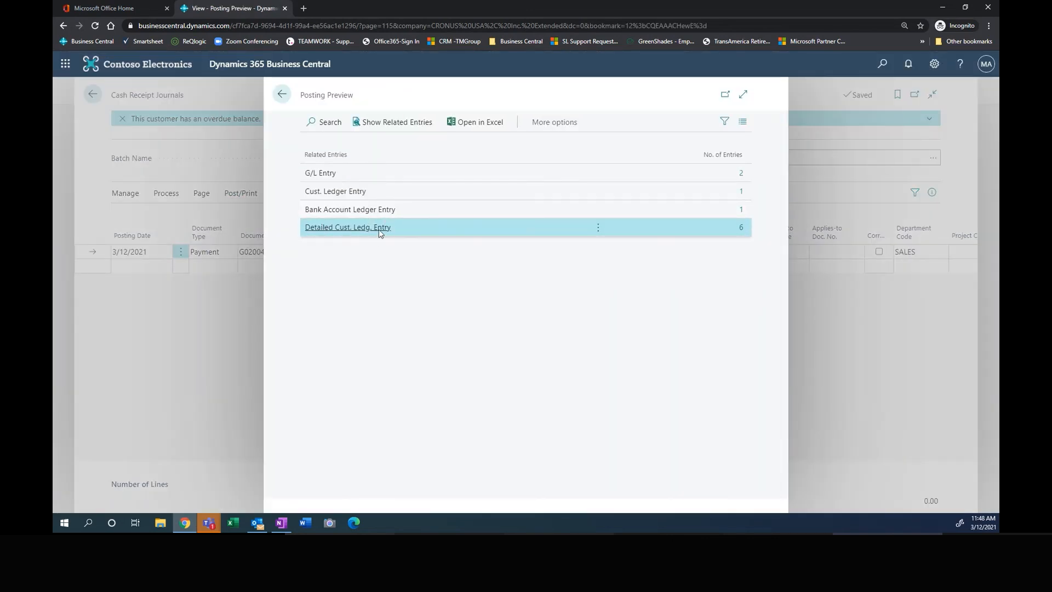
left_click(742, 228)
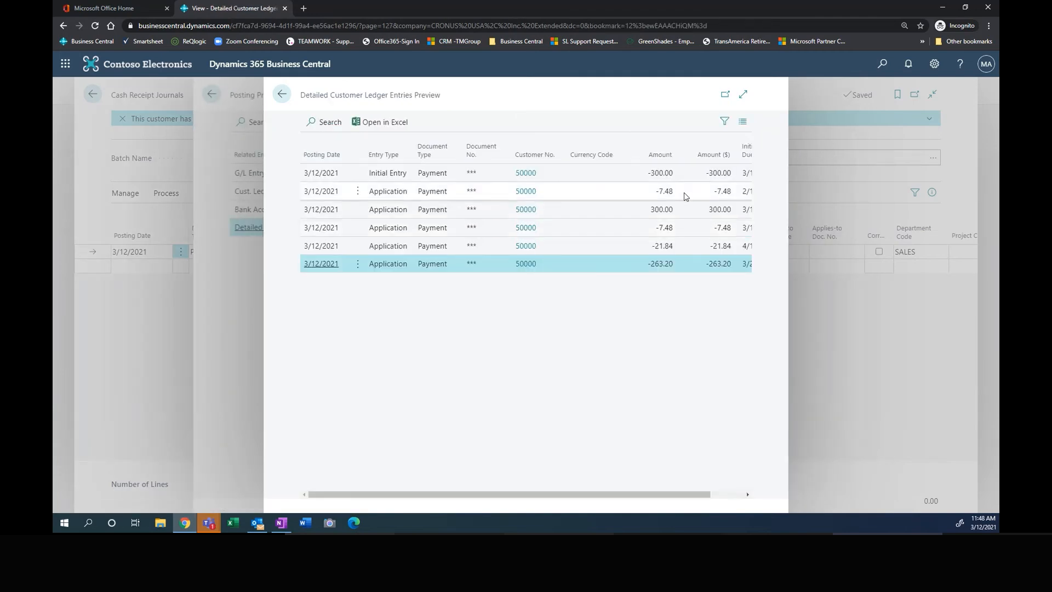
left_click(743, 96)
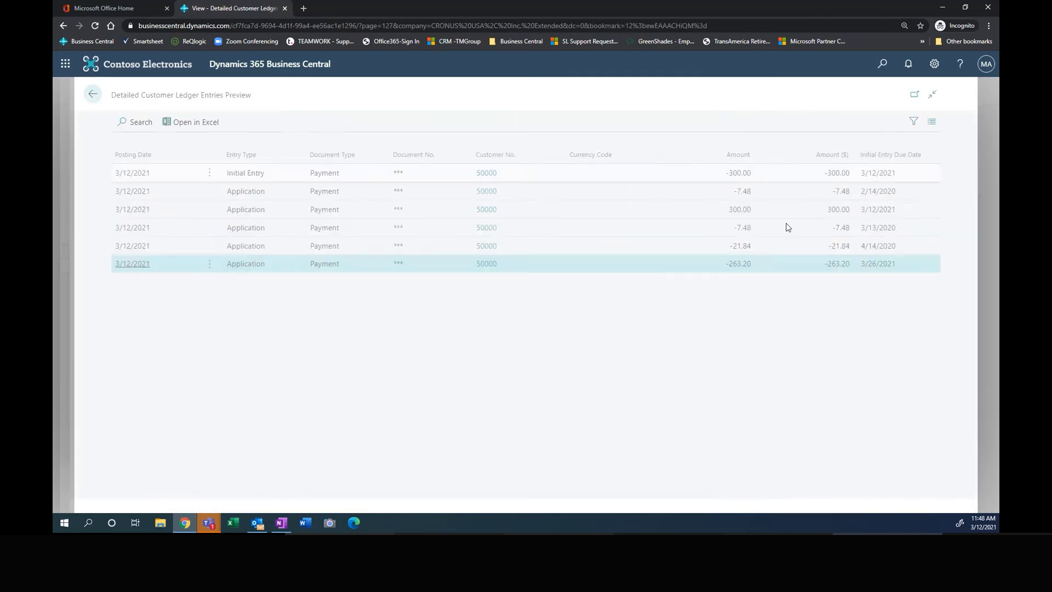
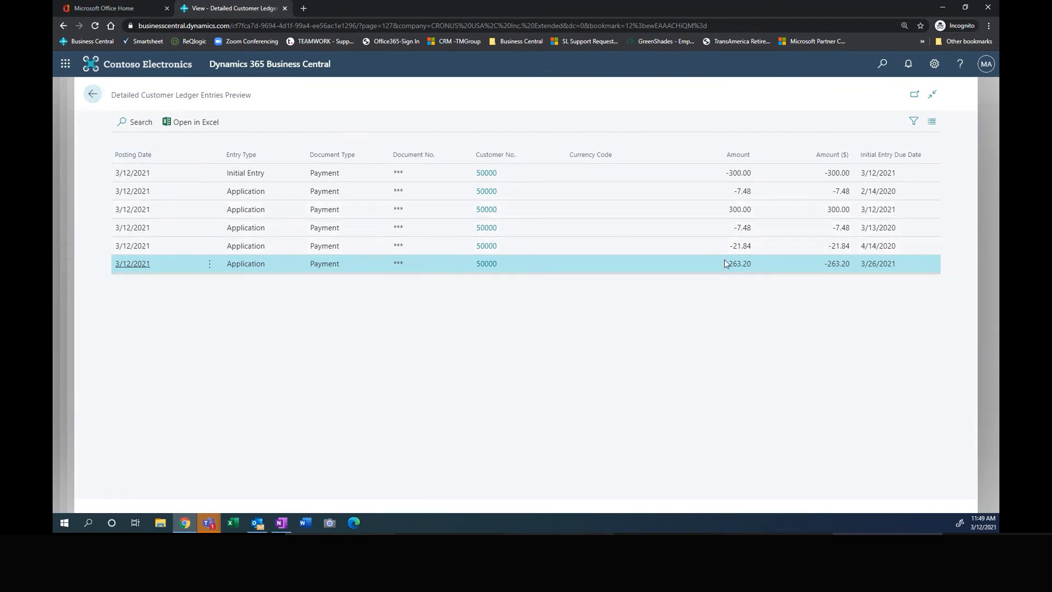
Step: Examine DF Rio's open invoices and their amounts for applying the payment, select the Order 1007 invoice, and cancel the application
left_click(93, 96)
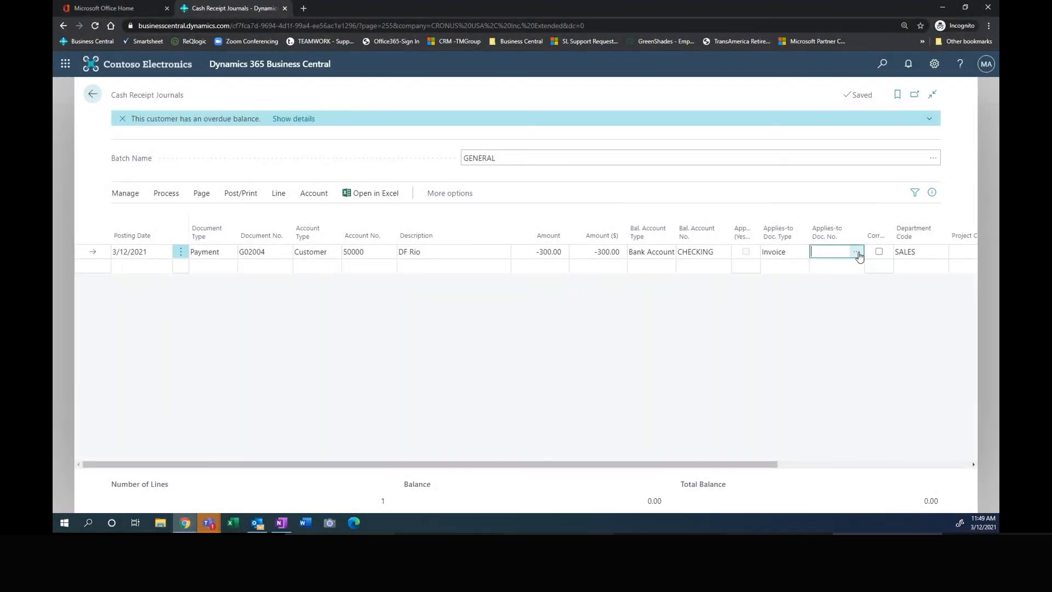
left_click(857, 252)
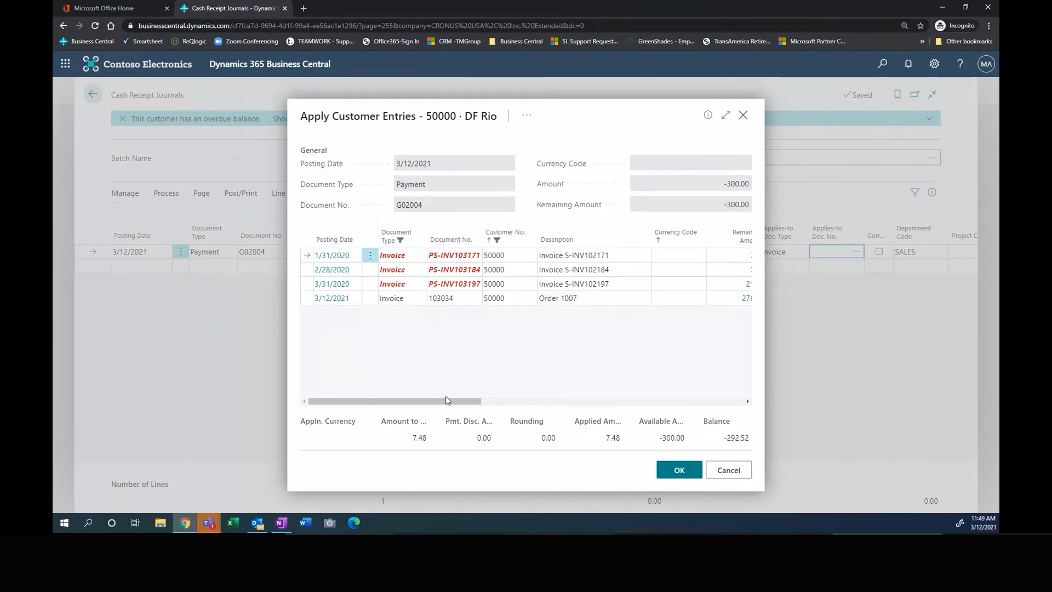
left_click_drag(437, 406, 543, 406)
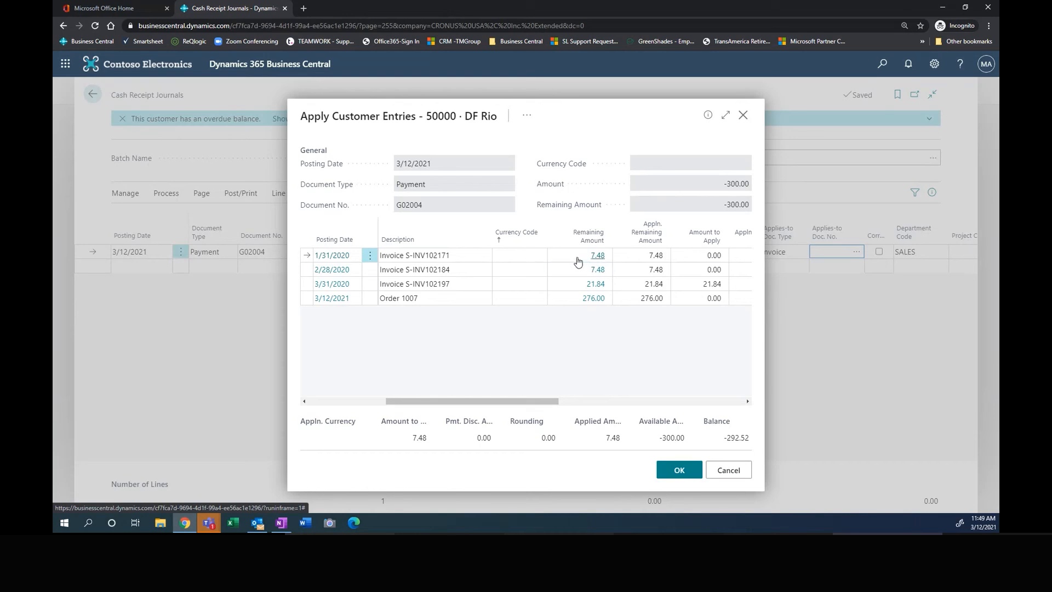
left_click_drag(496, 405, 418, 404)
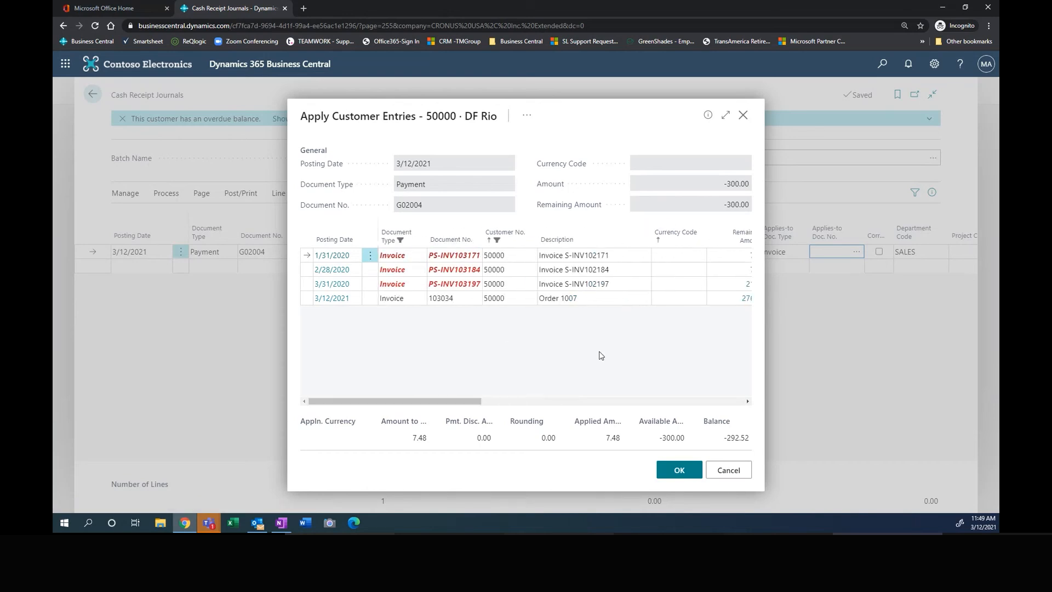
left_click(405, 302)
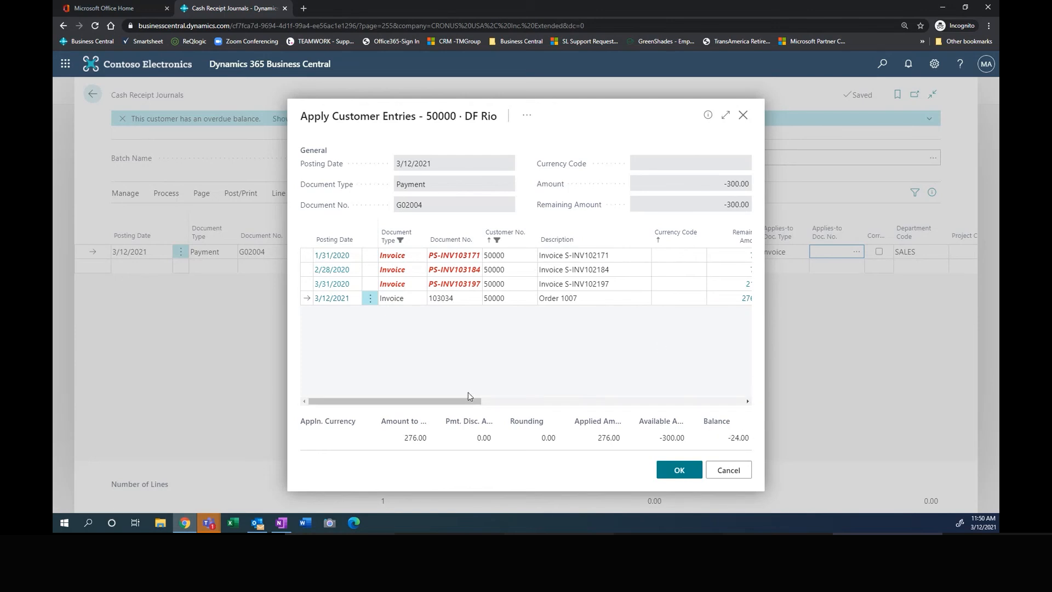
mouse_move(470, 402)
left_mouse_down()
mouse_move(491, 406)
mouse_move(470, 405)
left_mouse_up()
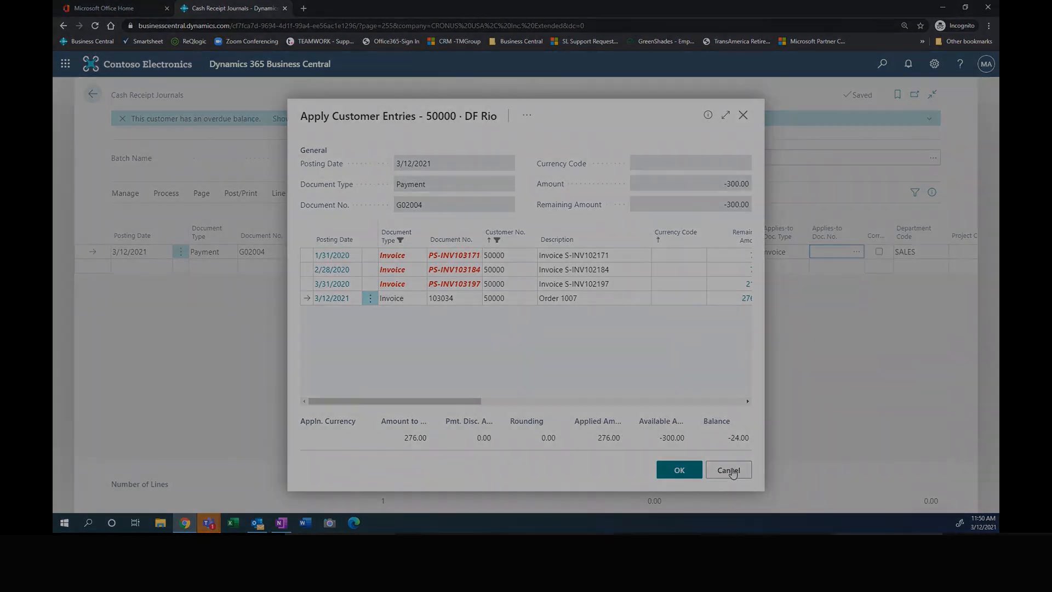
left_click(729, 471)
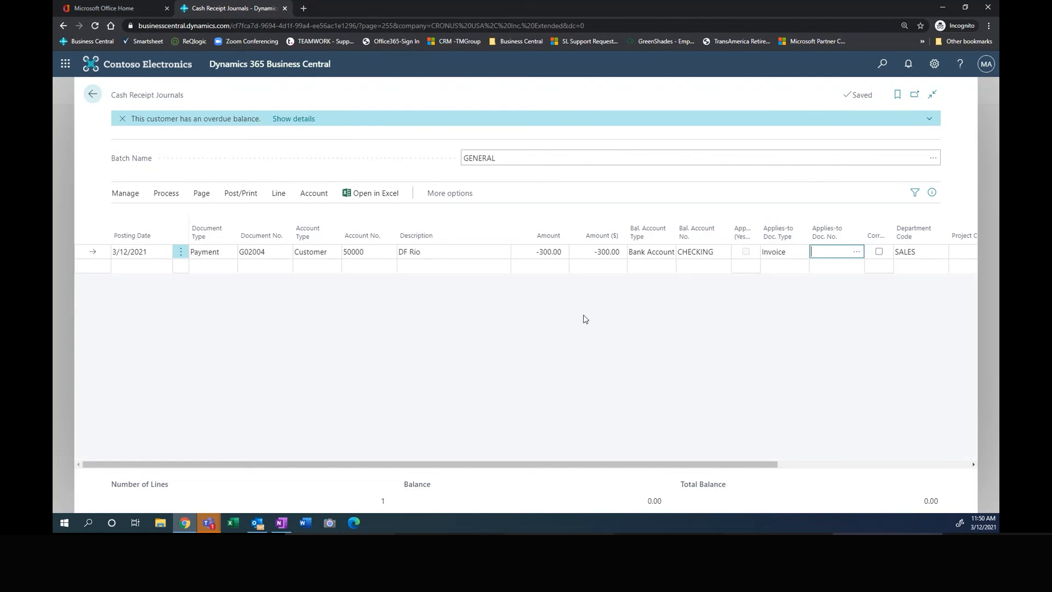
Step: Post the DF Rio payment line in the GENERAL cash receipt journal and close the journal
left_click(241, 194)
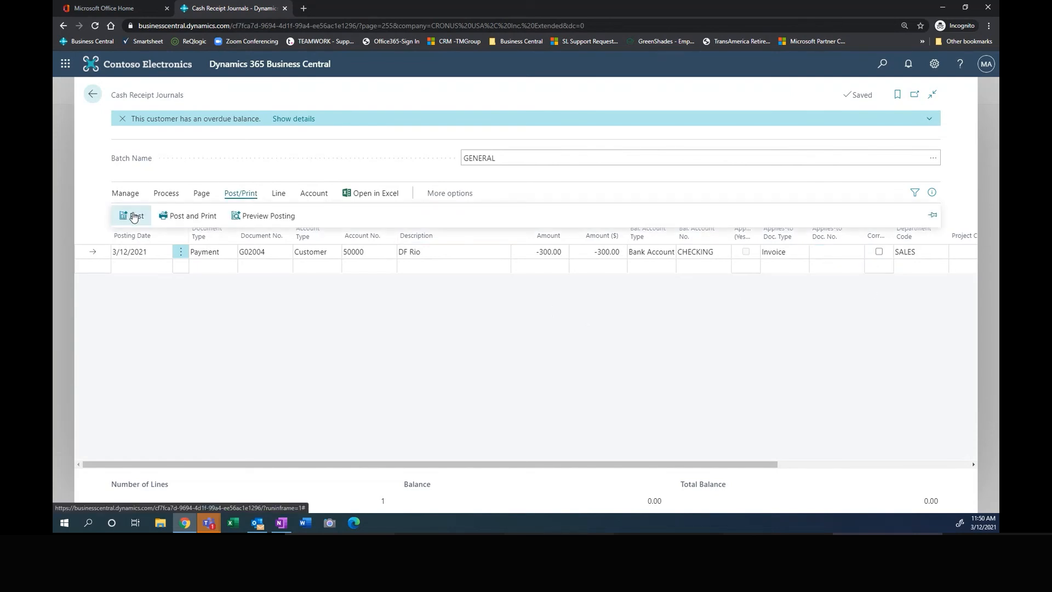
left_click(133, 217)
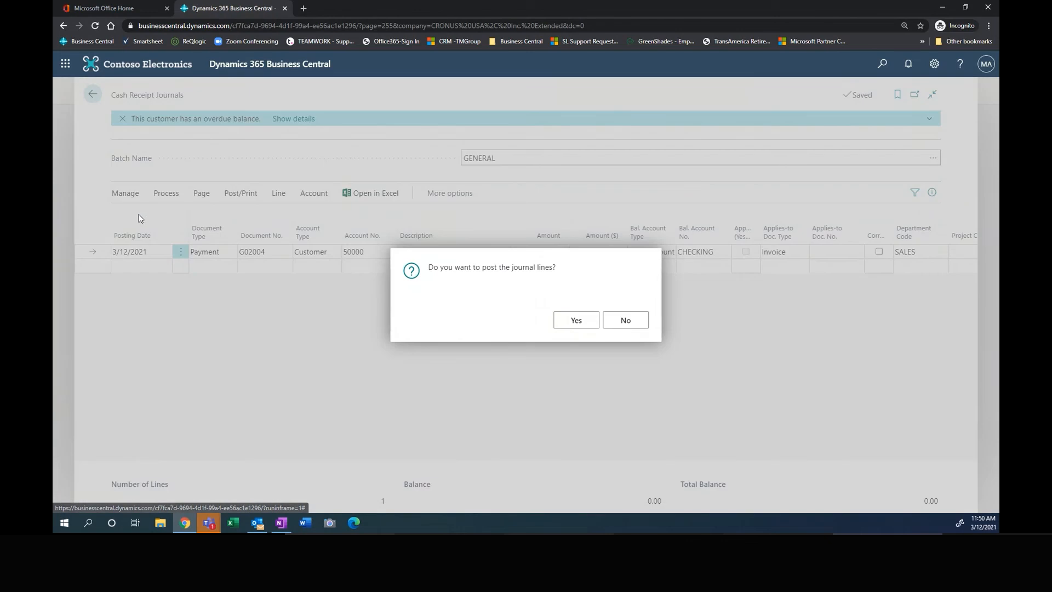
left_click(574, 315)
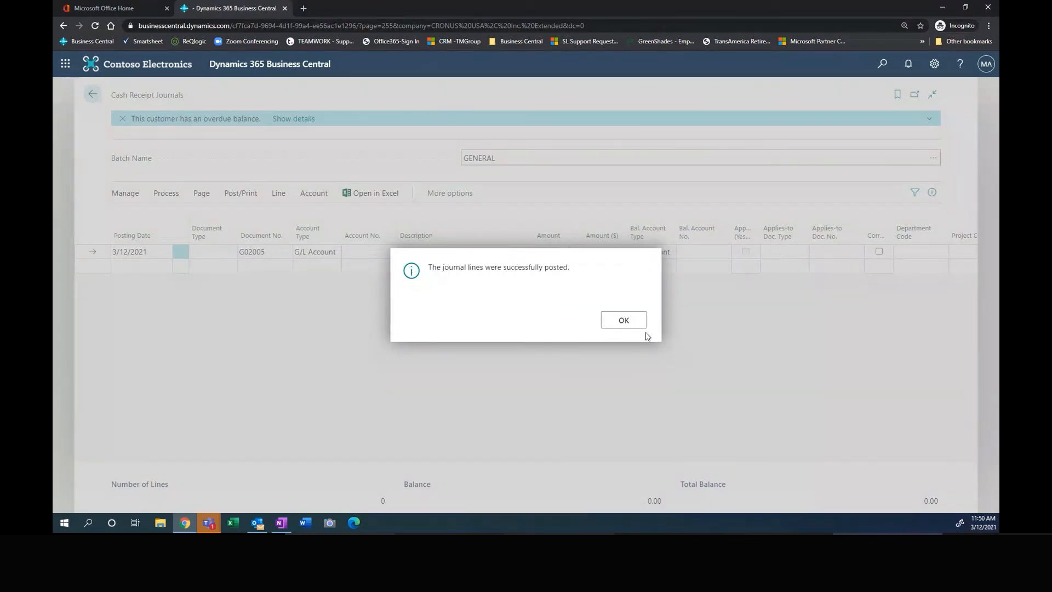
left_click(633, 321)
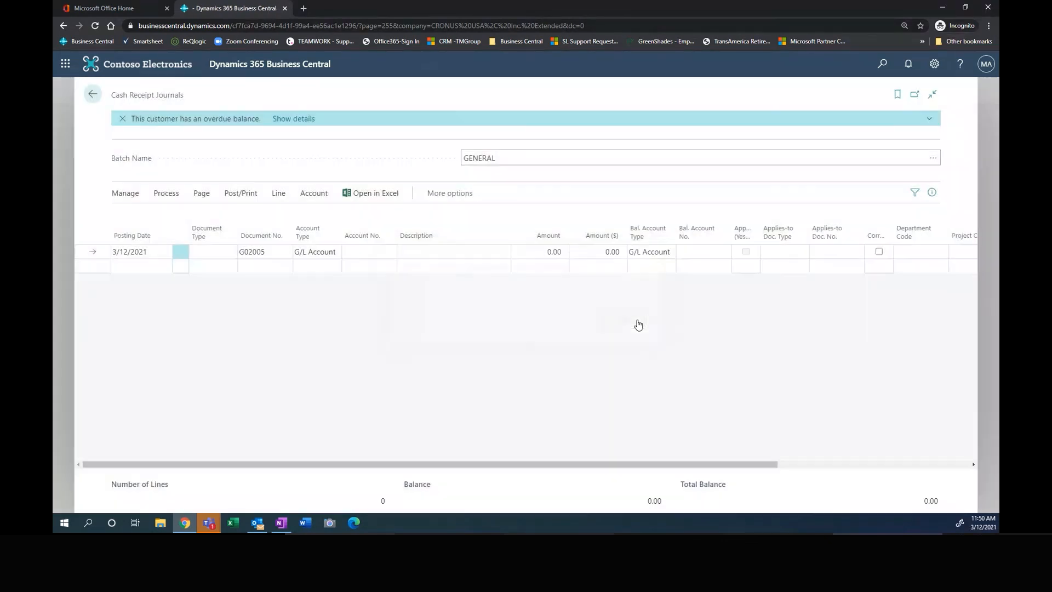
left_click(94, 102)
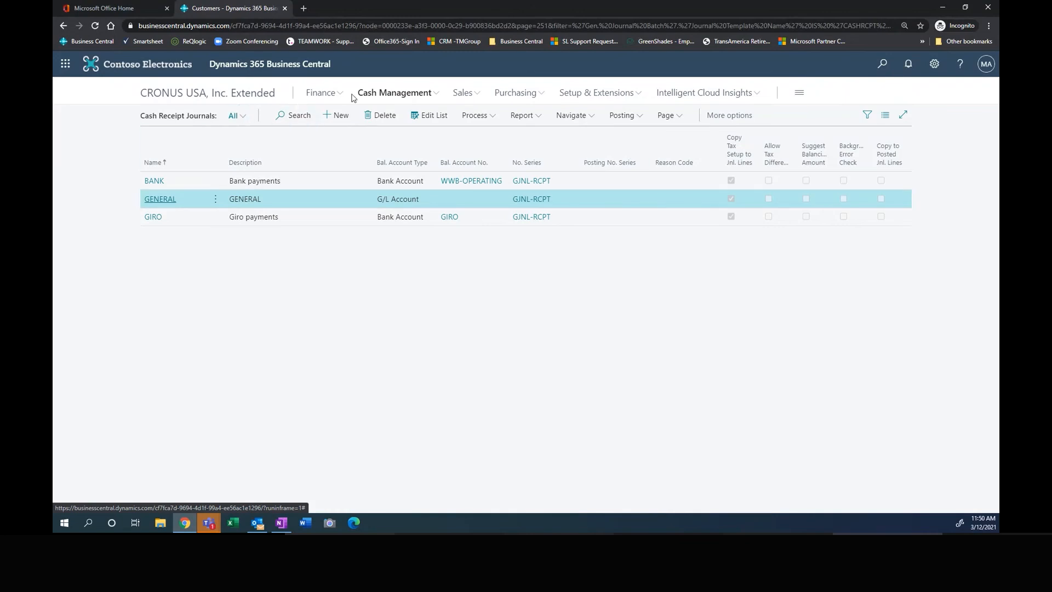
Step: Open the Customer - Trial Balance report from the customer list and filter it to customer DF Rio
left_click(464, 93)
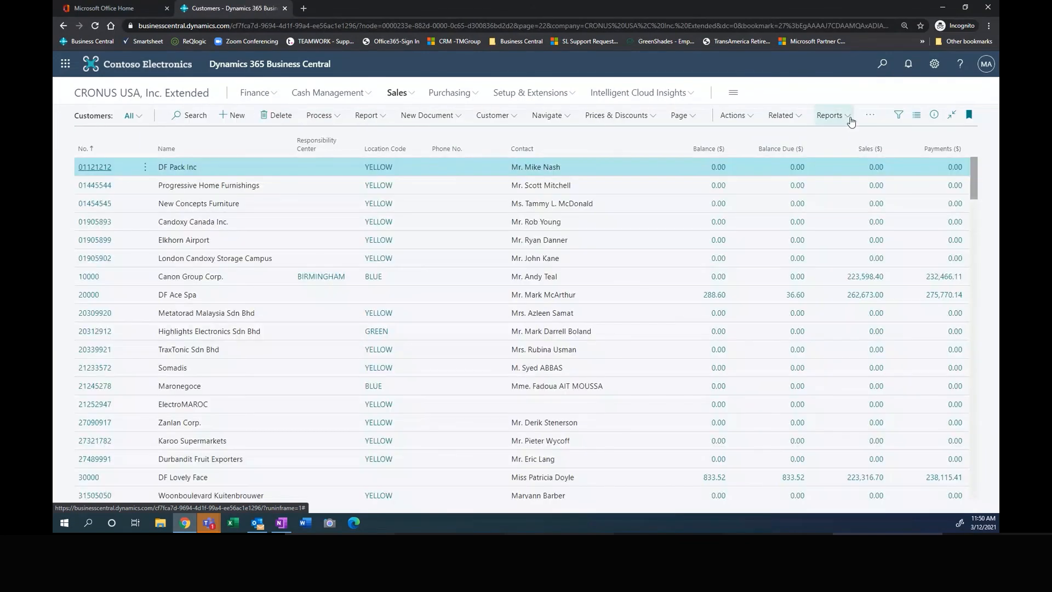
left_click(849, 120)
mouse_move(837, 140)
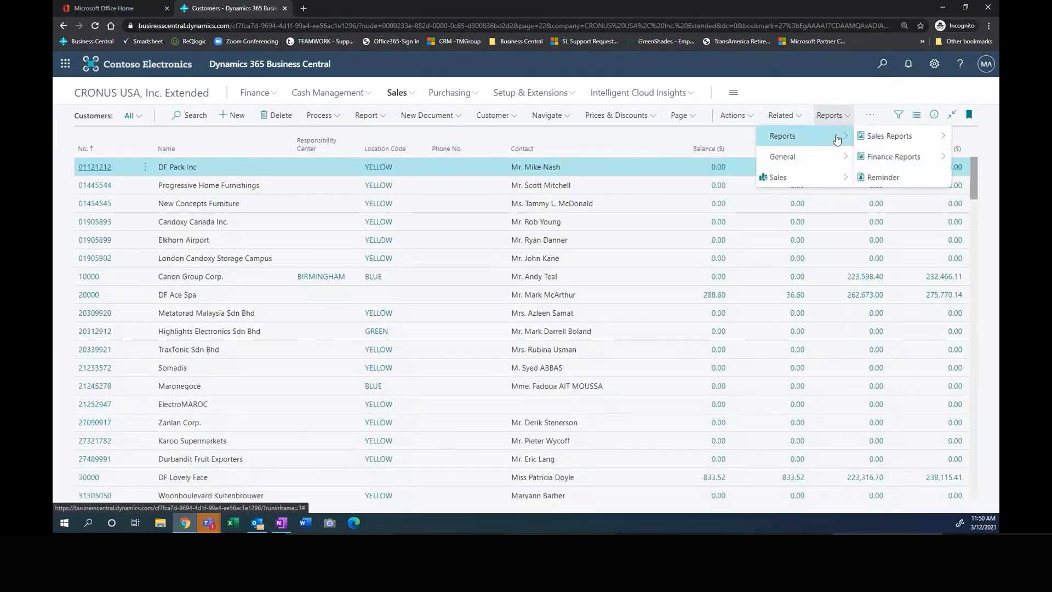
mouse_move(900, 160)
left_click(810, 220)
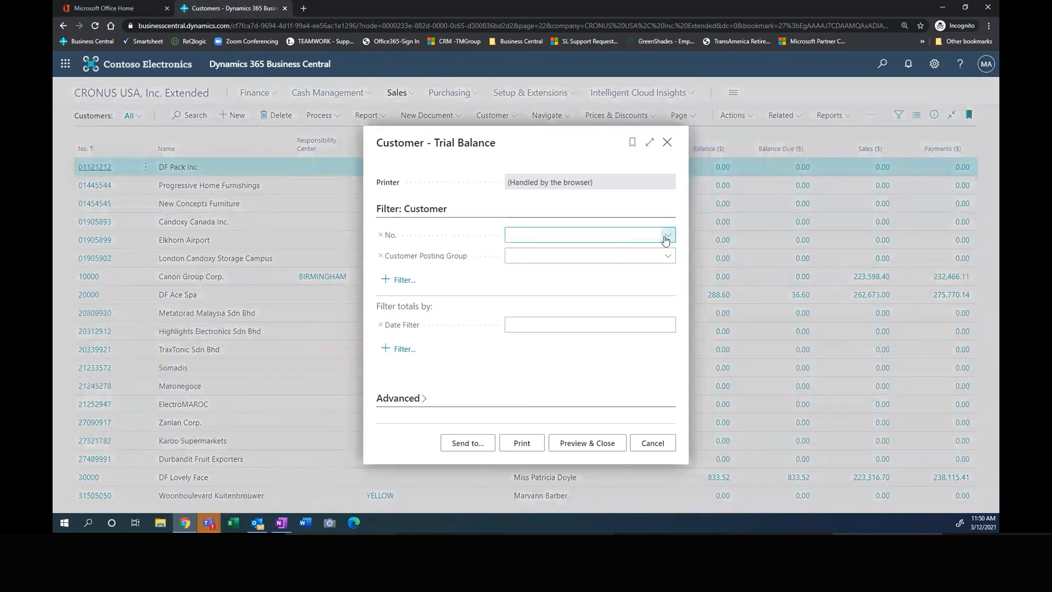
left_click(667, 237)
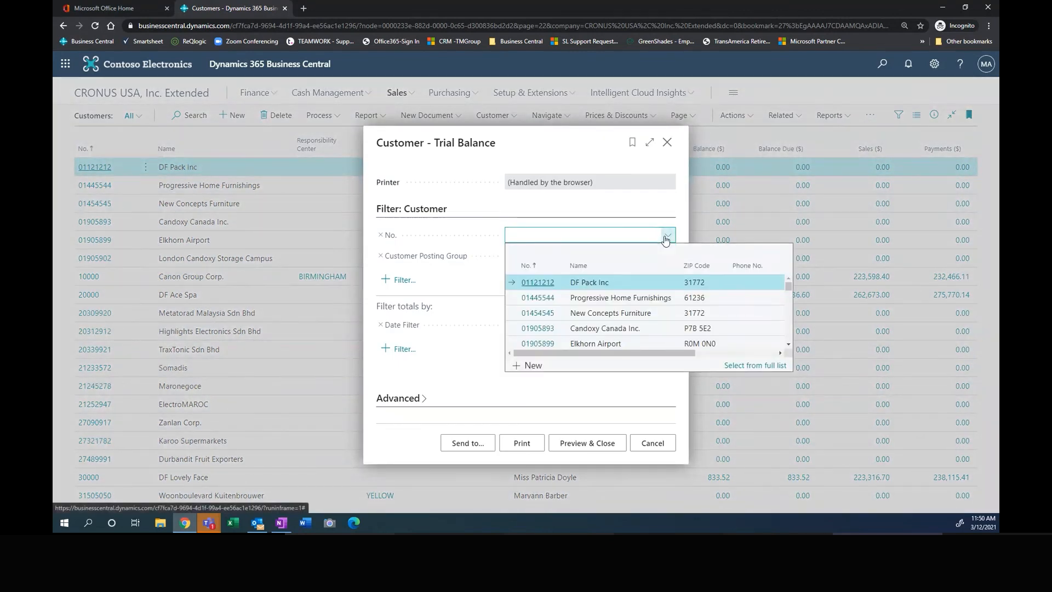
type("fr")
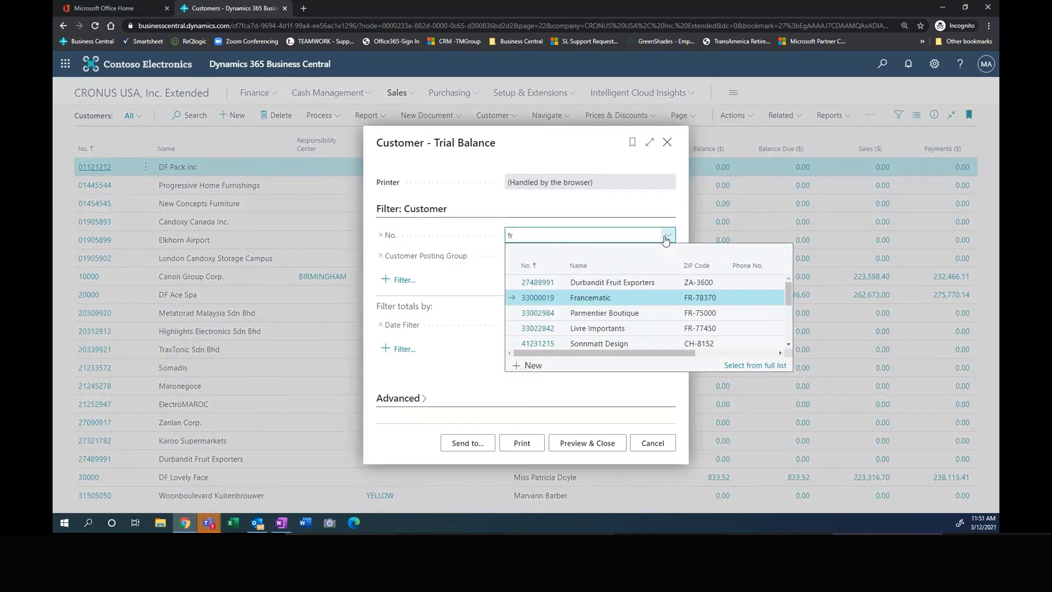
type("df")
left_click(527, 281)
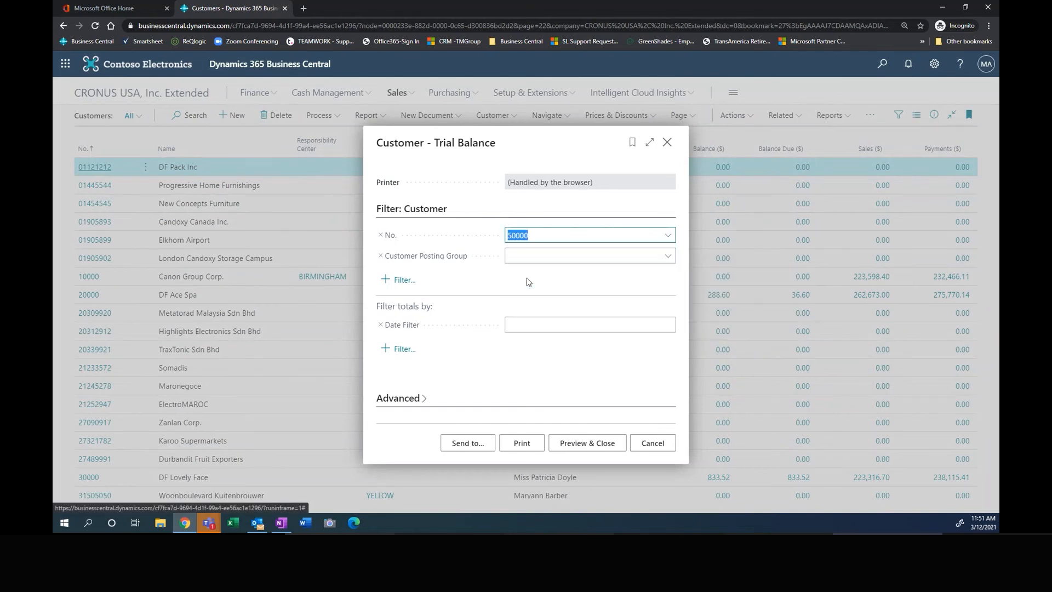
Step: Set the trial balance date filter to 01/01/20..12/31/21, preview the report and close it
left_click(531, 323)
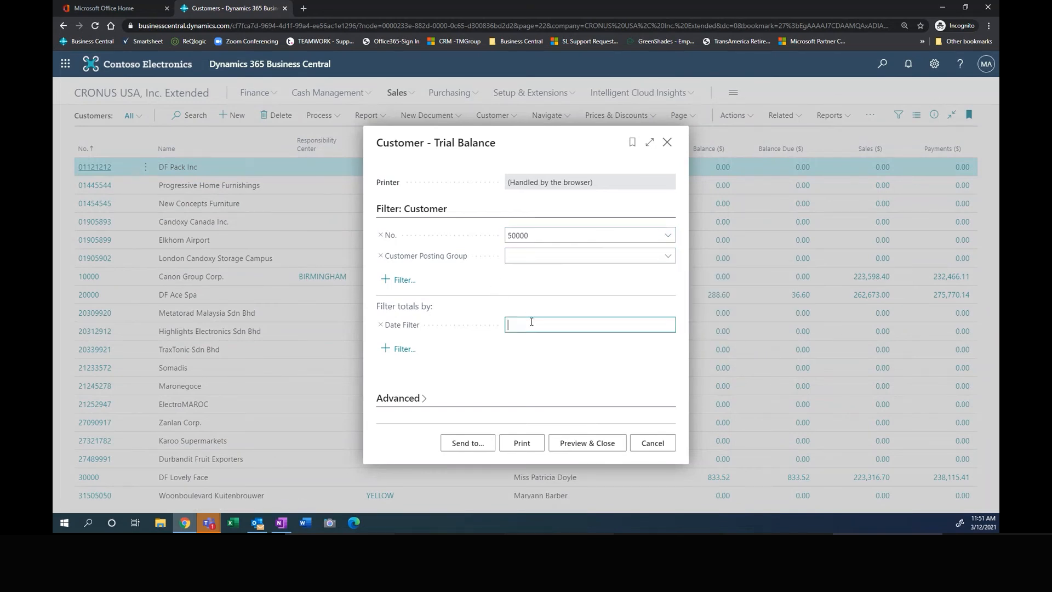
type("010120..123121")
key("Tab")
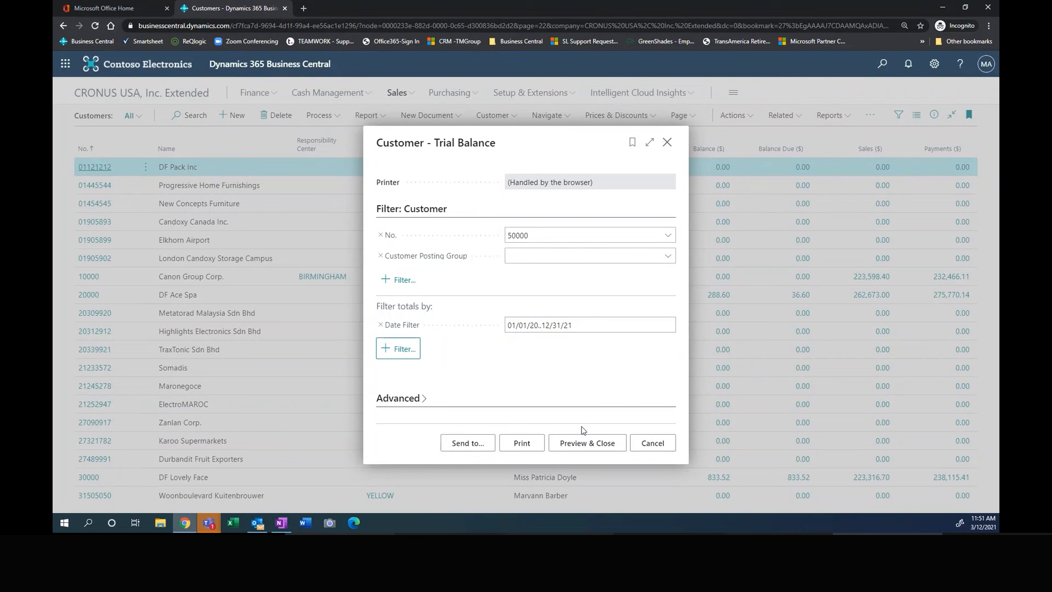
left_click(570, 438)
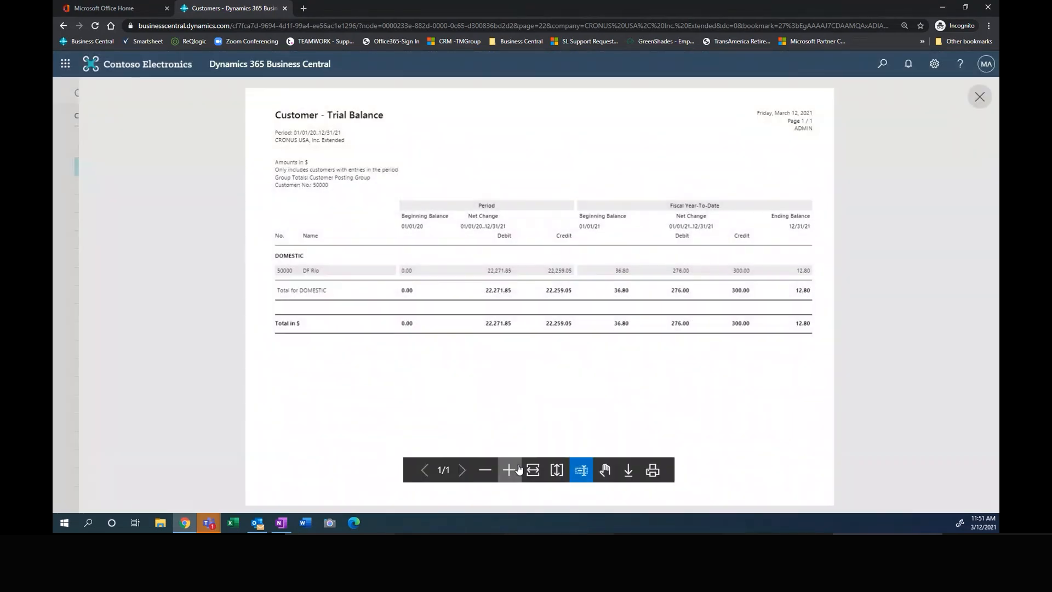
left_click(515, 470)
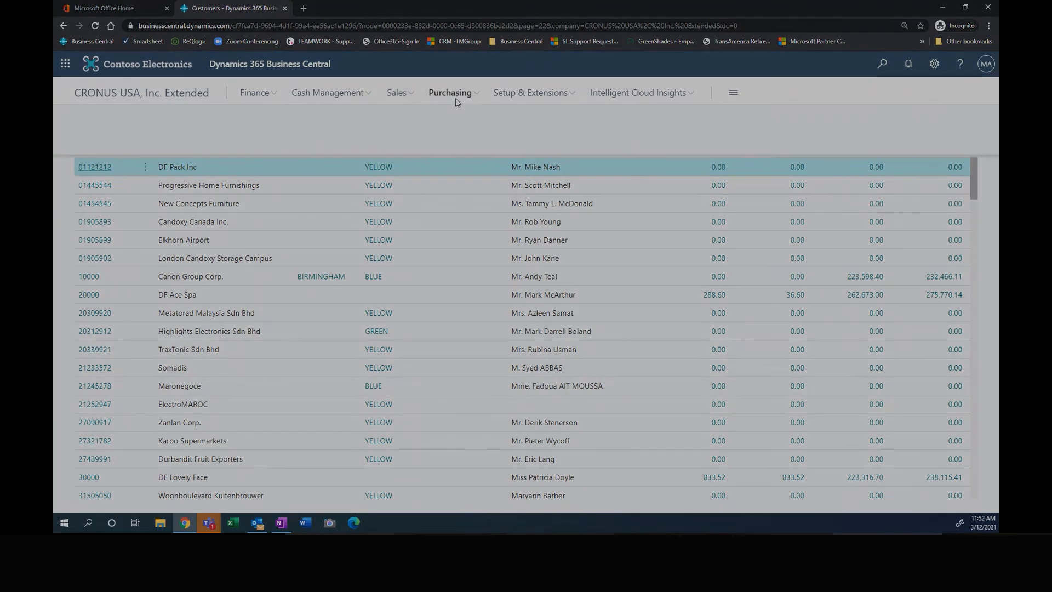
Step: Search the vendor list for "lamar" and open the LAMAR Advertising vendor card
left_click(459, 98)
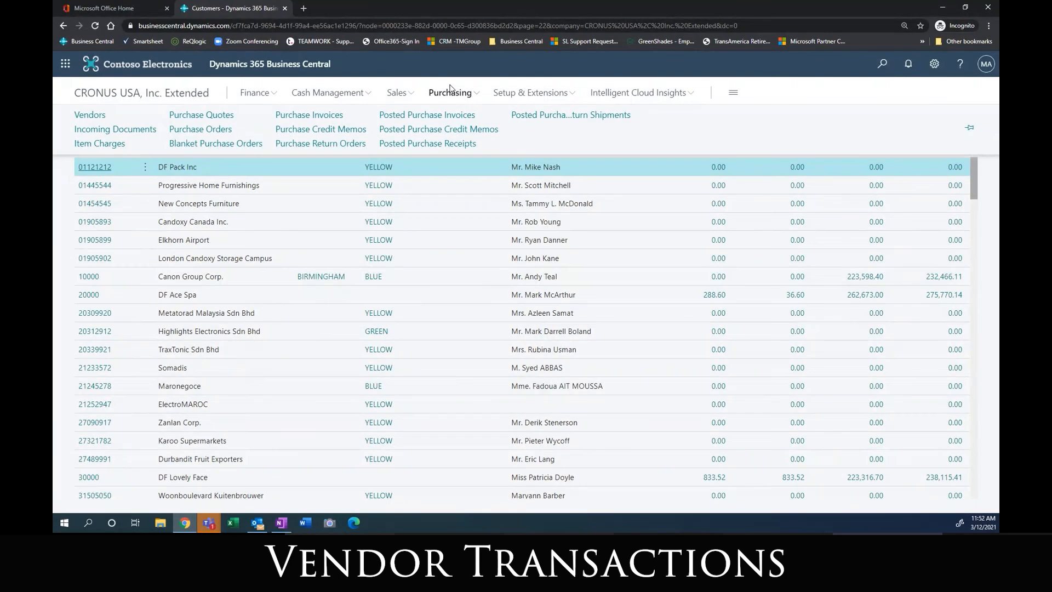
left_click(89, 115)
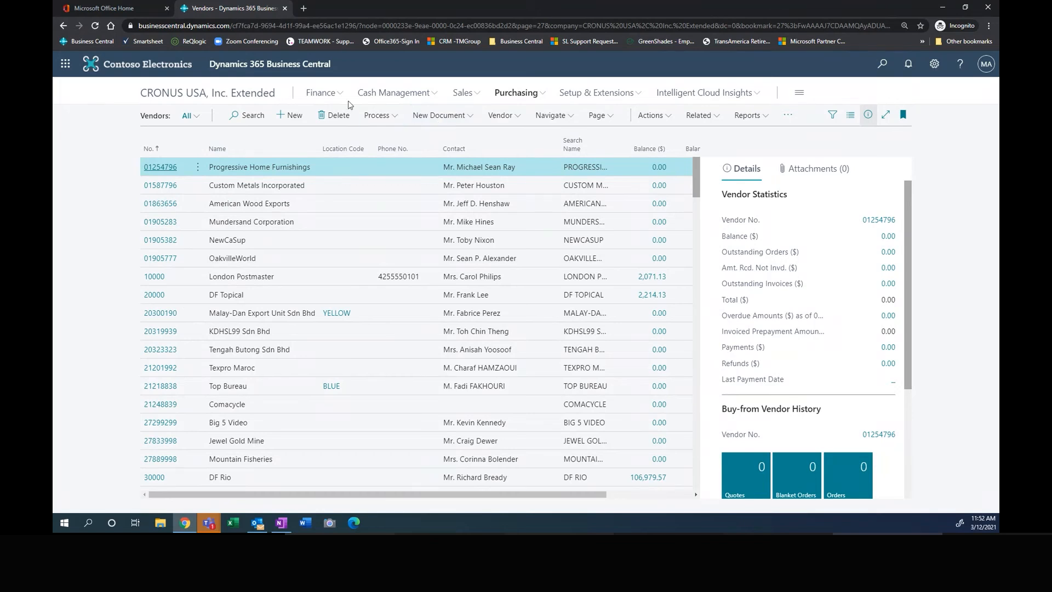
left_click(249, 115)
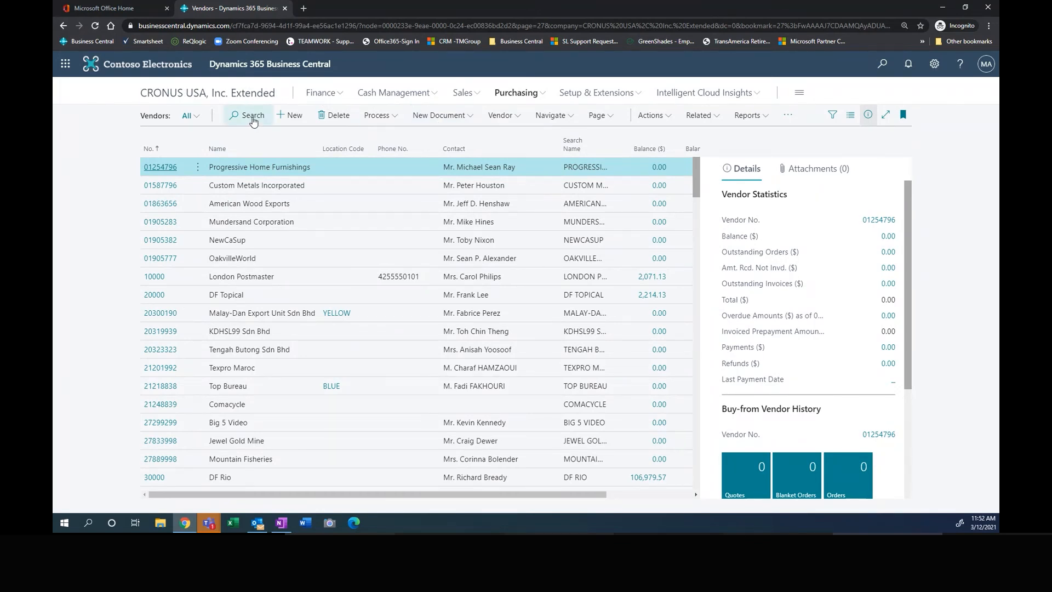
type("lamar")
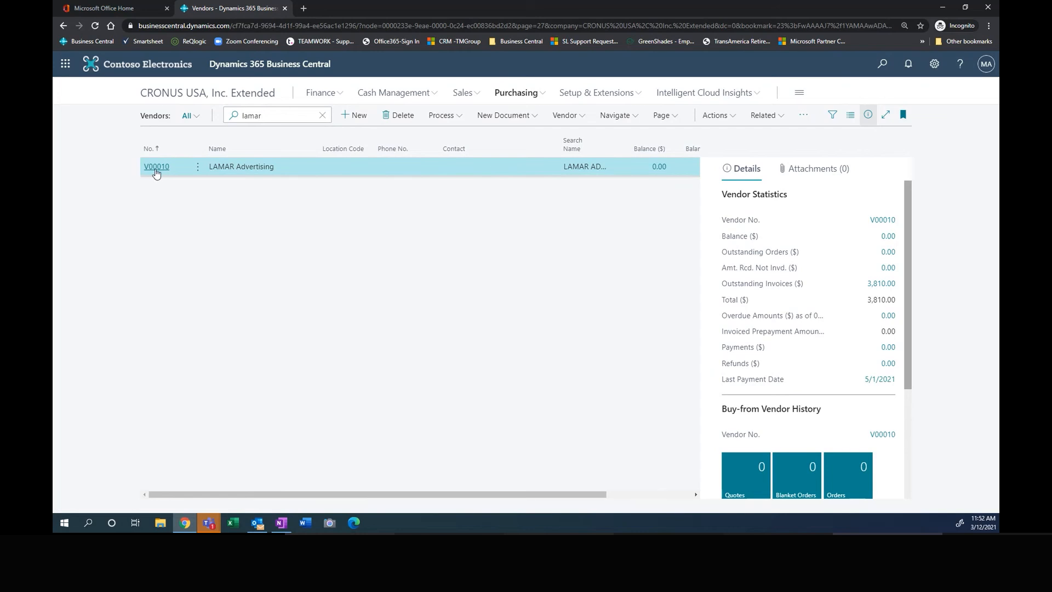
left_click(158, 167)
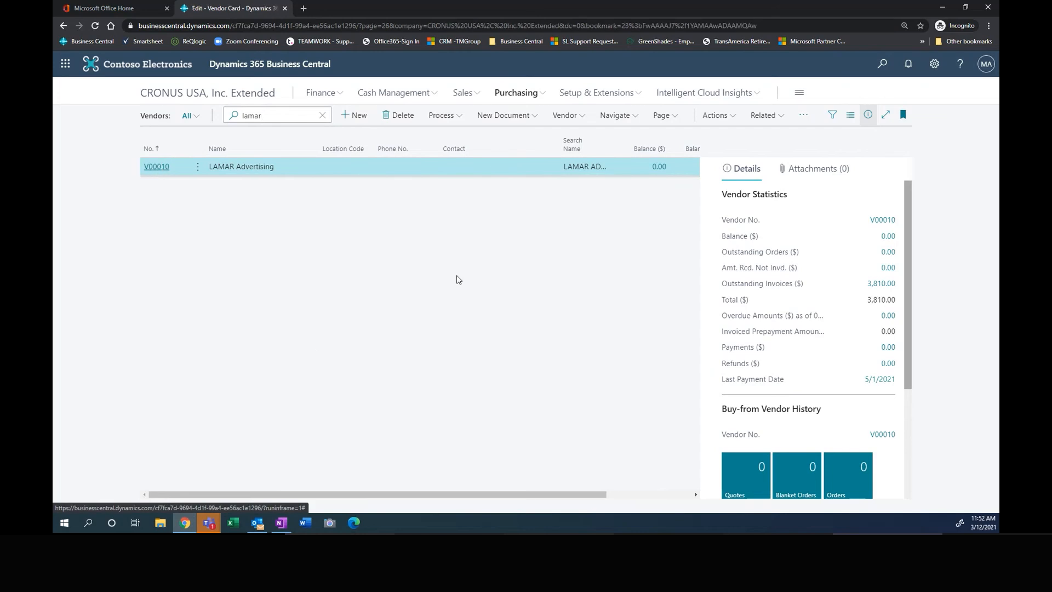
Step: Examine LAMAR Advertising's default dimensions, and return to the vendor list
left_click(432, 147)
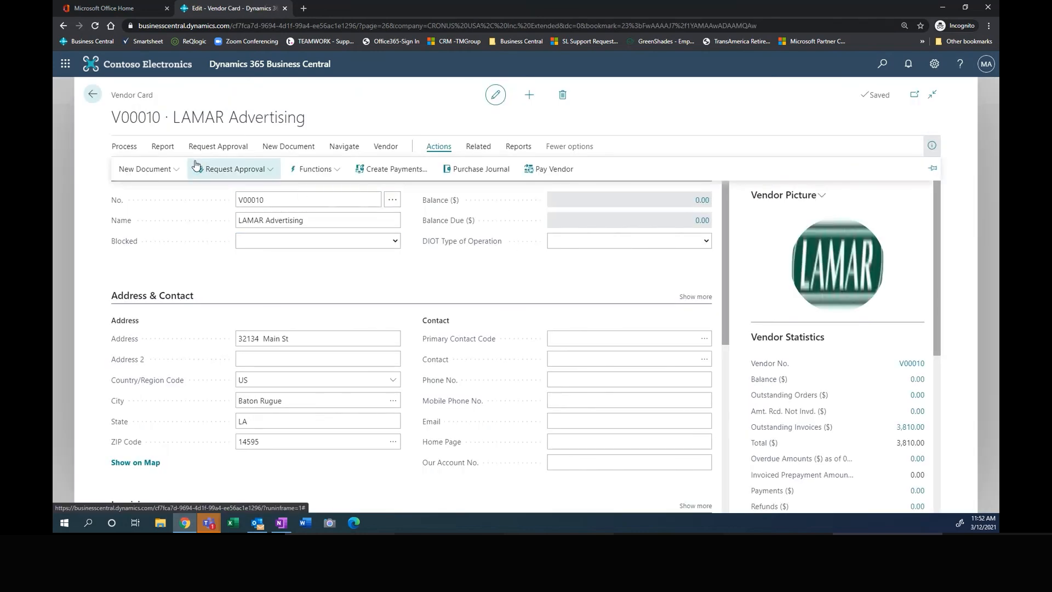
left_click(479, 148)
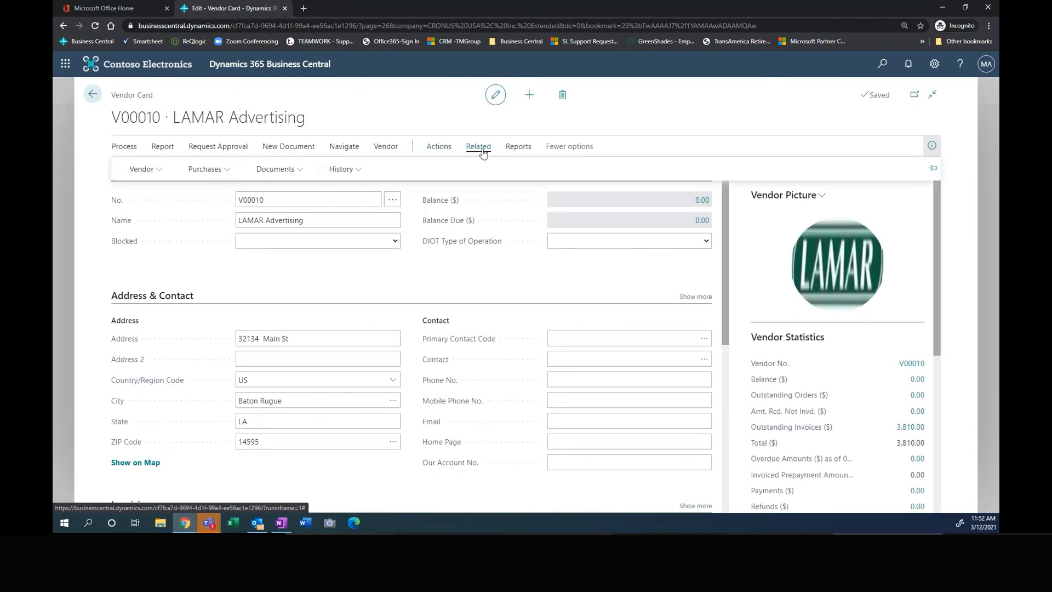
left_click(142, 169)
left_click(143, 190)
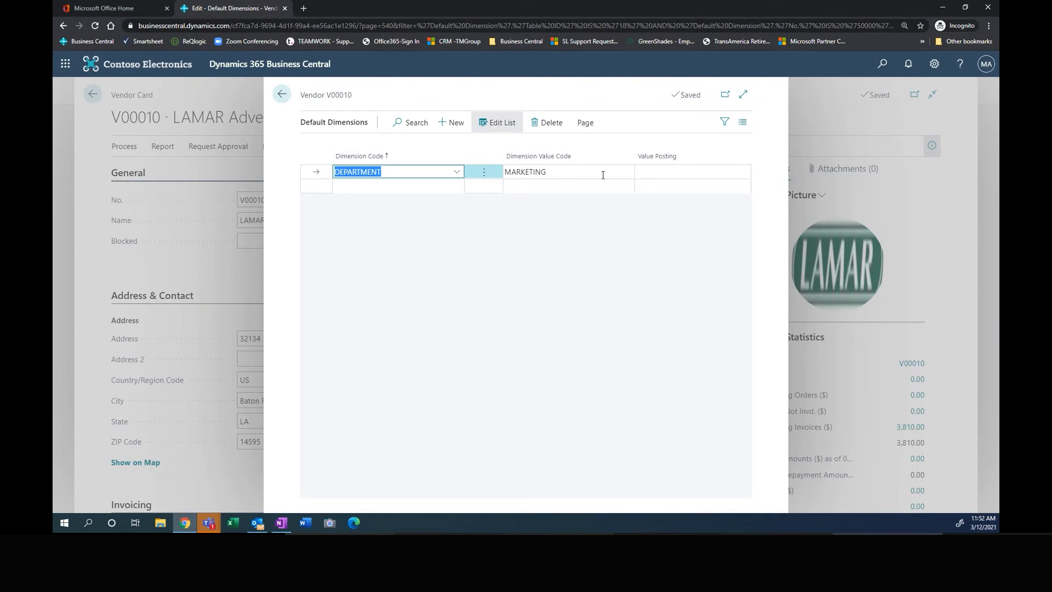
left_click(281, 96)
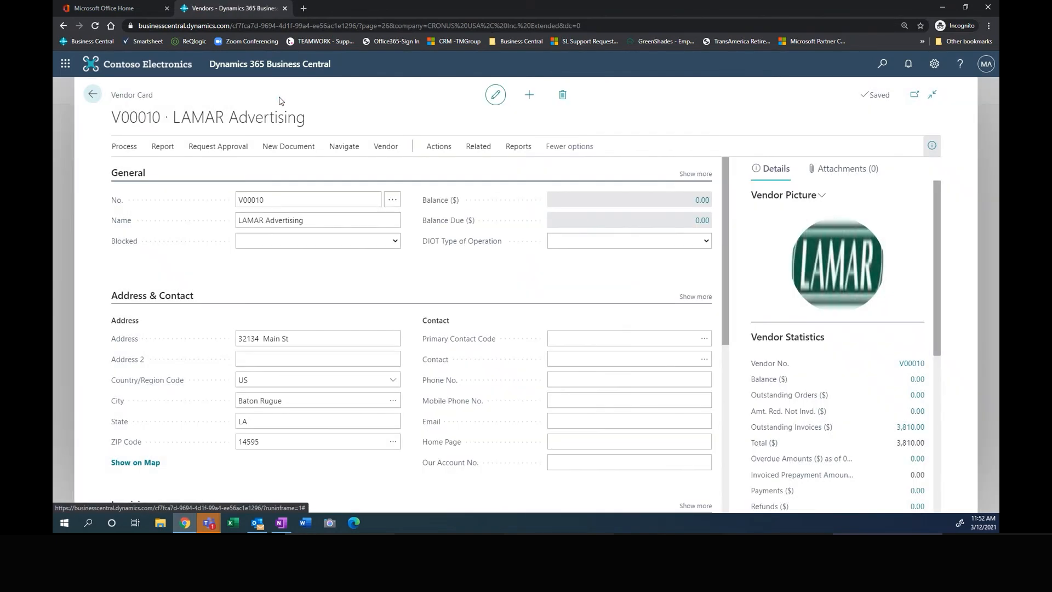
left_click(94, 95)
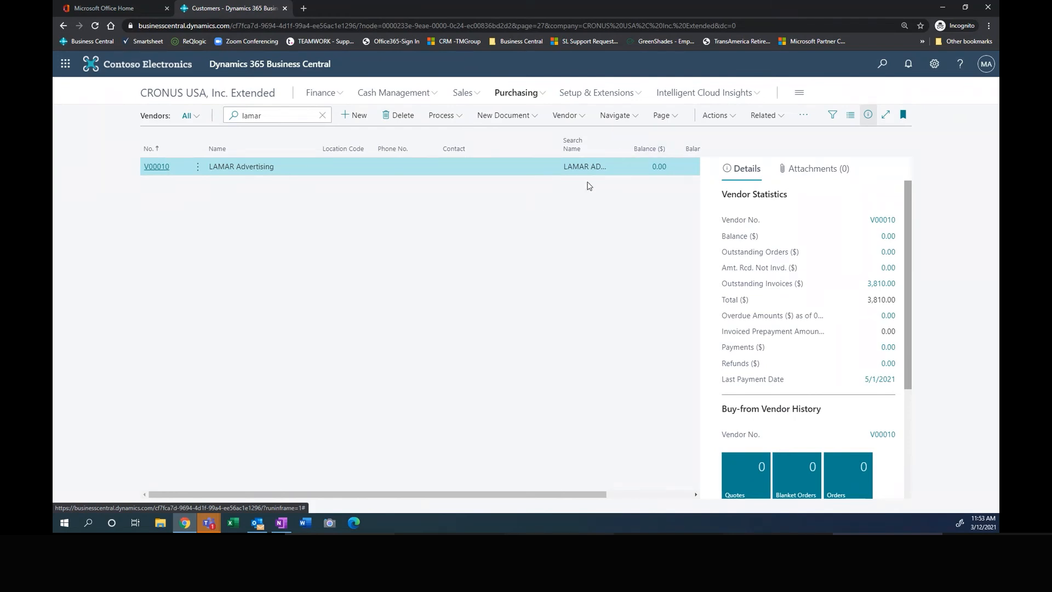
Step: View the list of purchase orders and open the list of purchase invoices
left_click(516, 92)
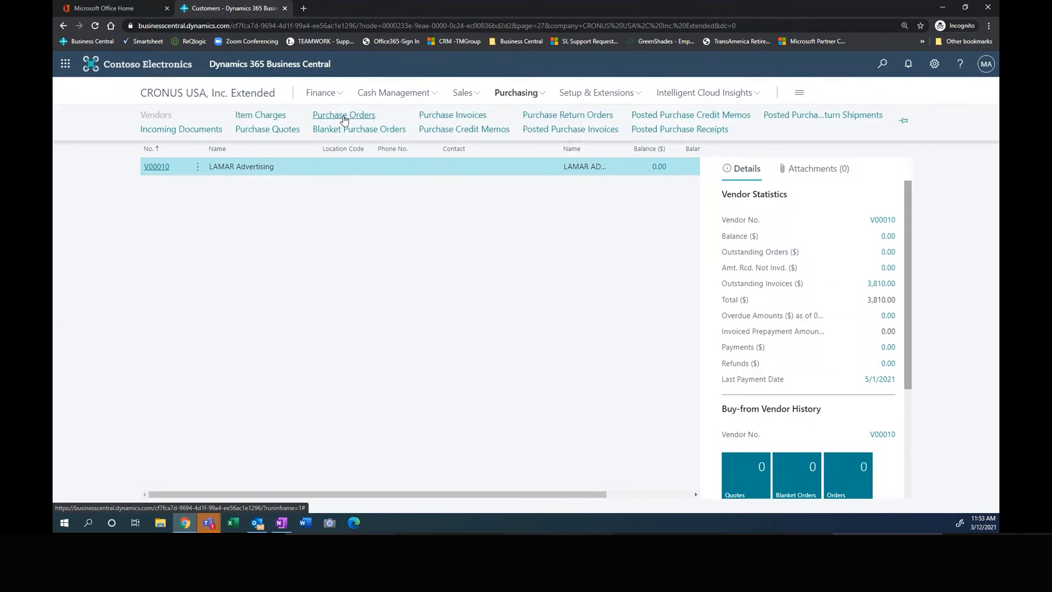
left_click(344, 115)
left_click(507, 97)
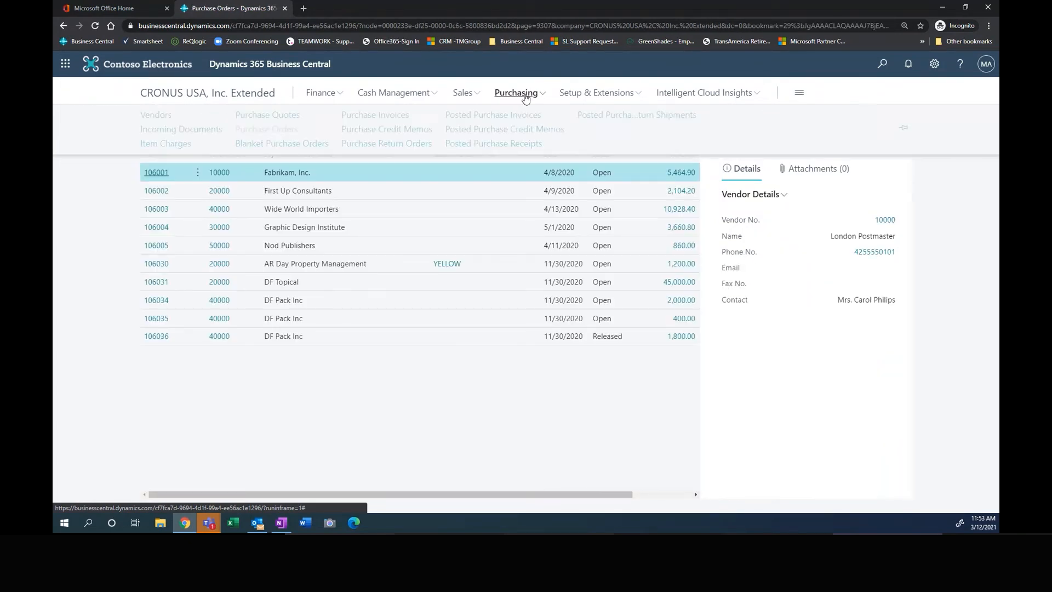
left_click(377, 115)
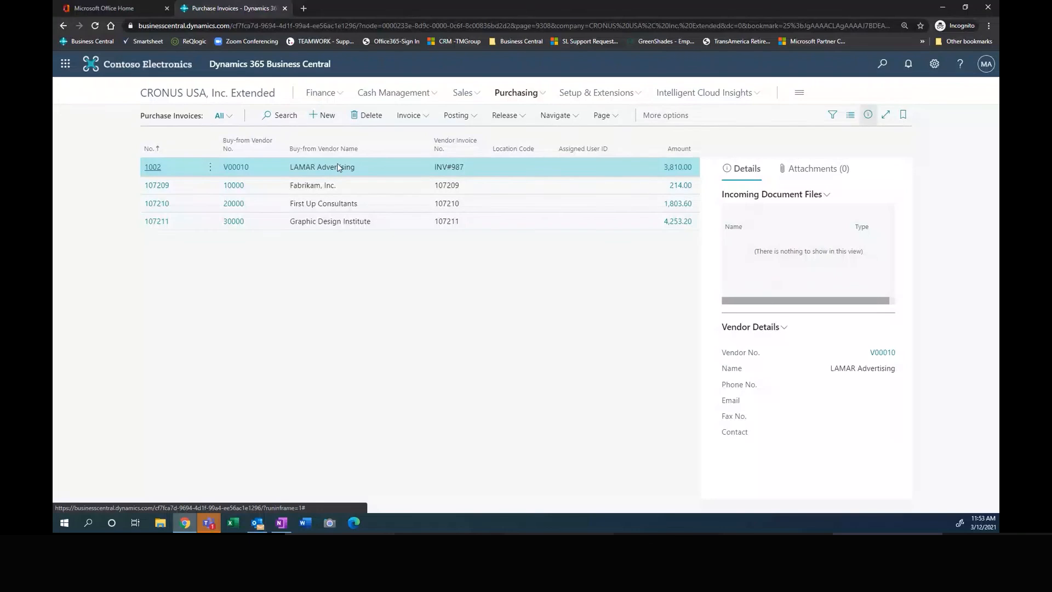
Step: Open LAMAR Advertising's purchase invoice and select the Advertising Expense G/L account for its line by searching for "adver"
left_click(154, 167)
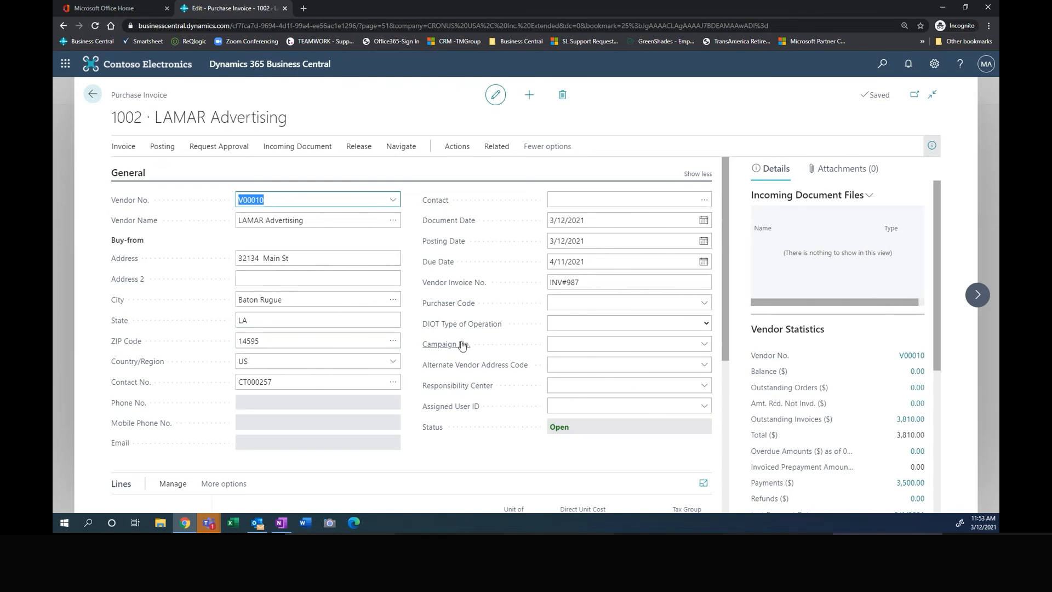
scroll(459, 343, "down", 3)
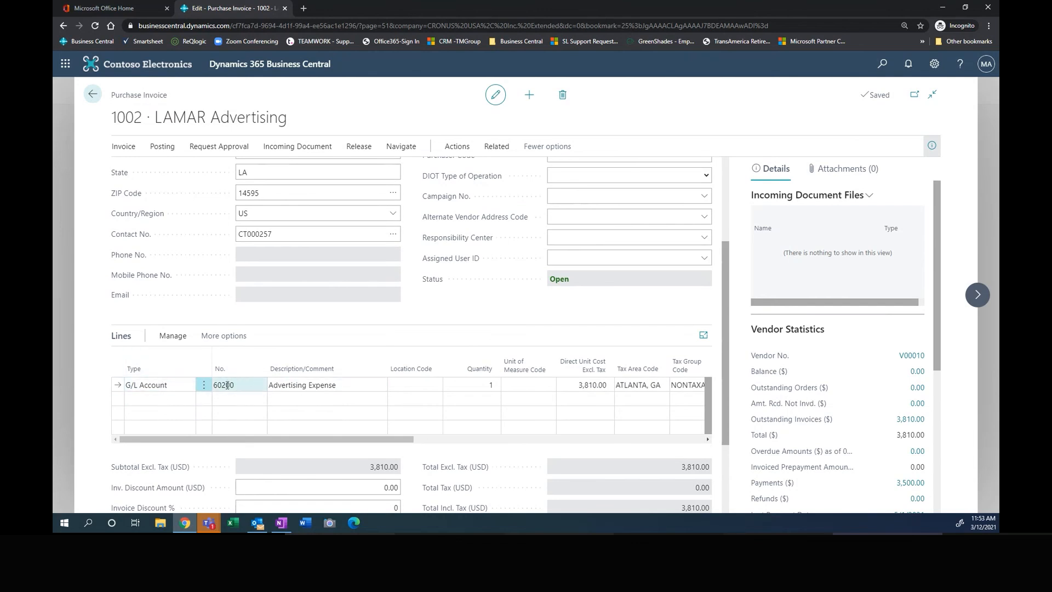
left_click(250, 382)
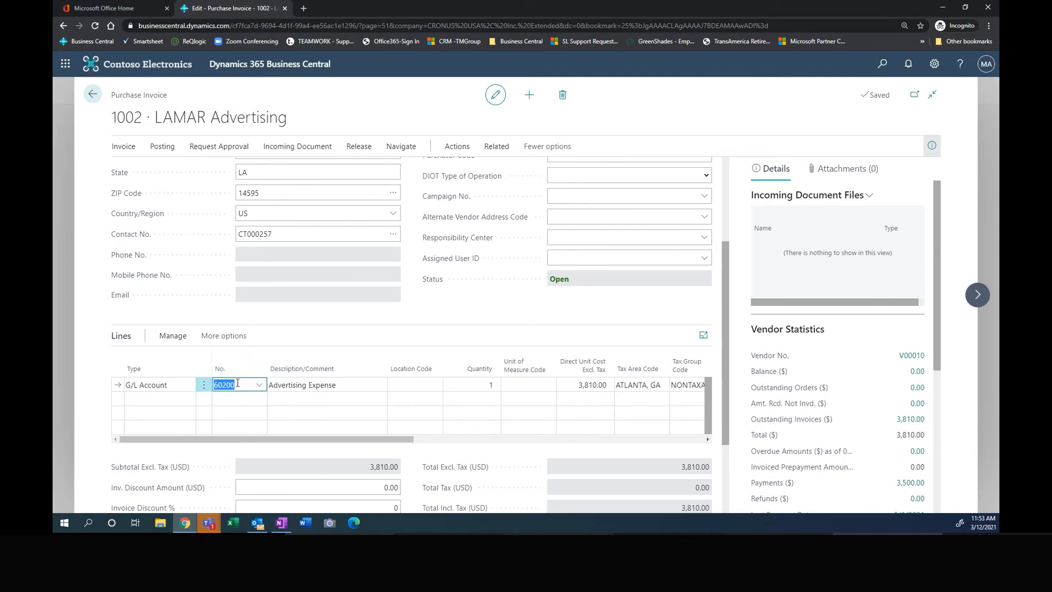
type("adver")
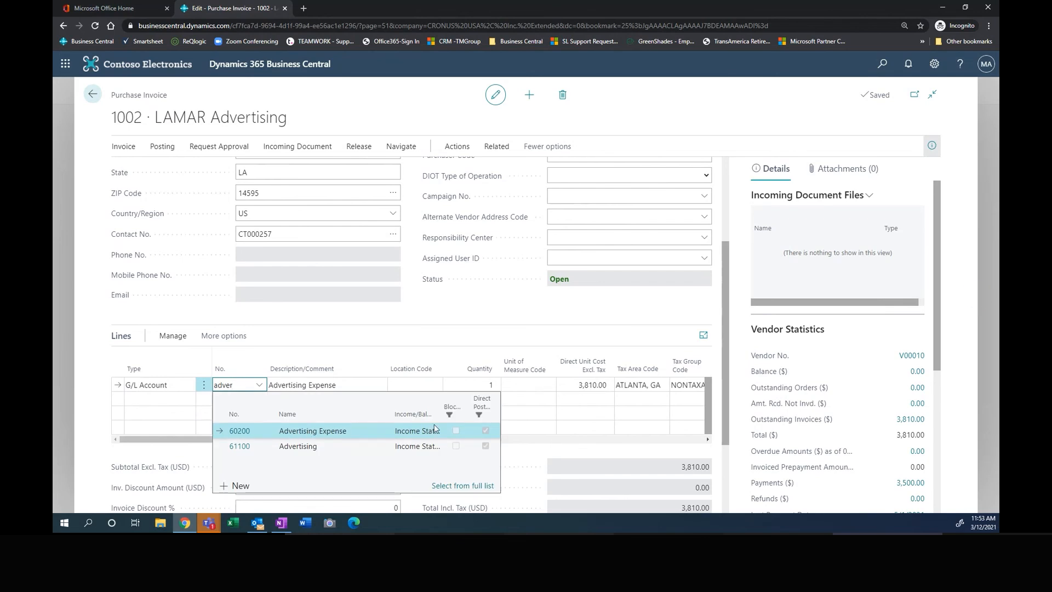
left_click(241, 432)
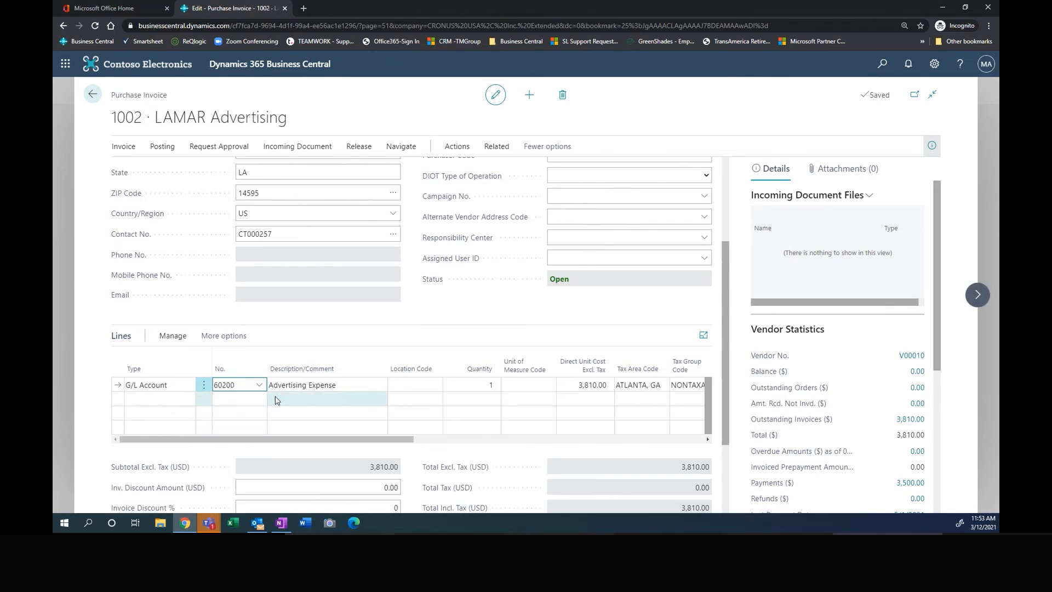
key("Tab")
key("Tab")
Step: Examine the invoice line's tax, amount and department columns, and check the vendor invoice number, document date and posting date
left_click_drag(392, 440, 581, 426)
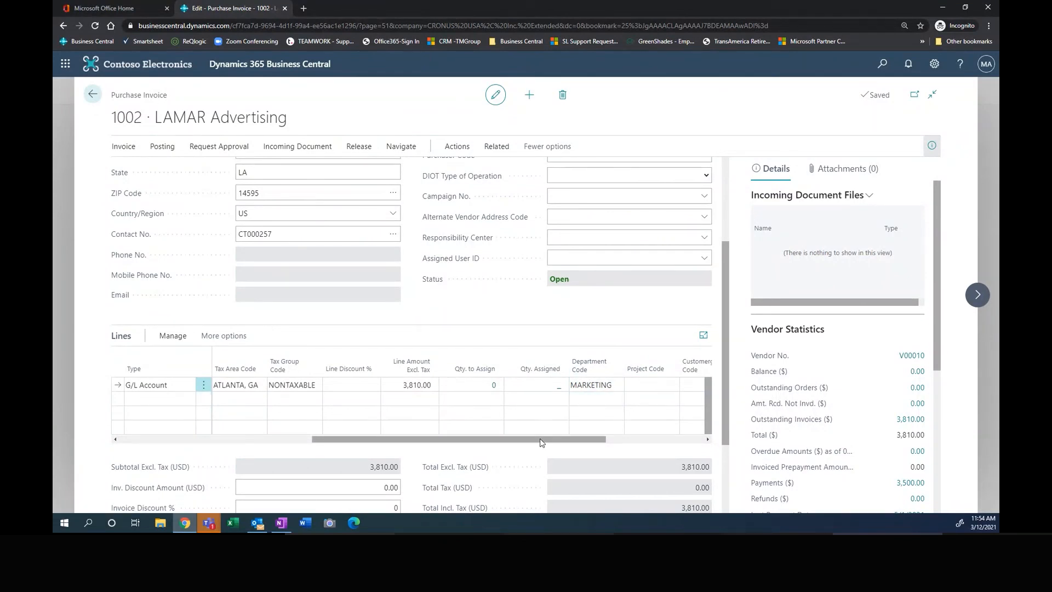
left_click_drag(540, 442, 509, 463)
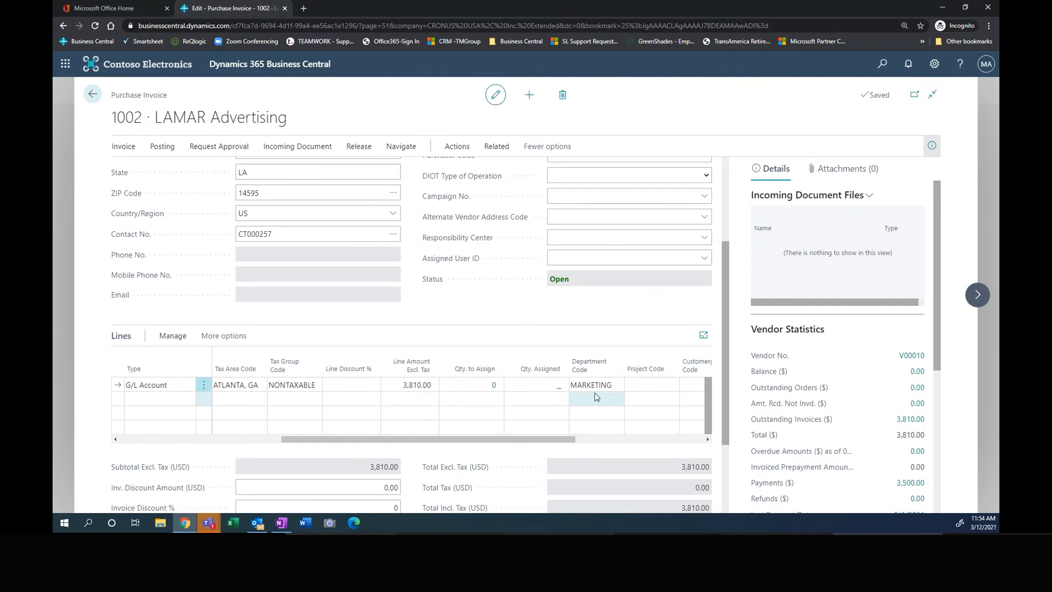
left_click_drag(492, 447, 344, 458)
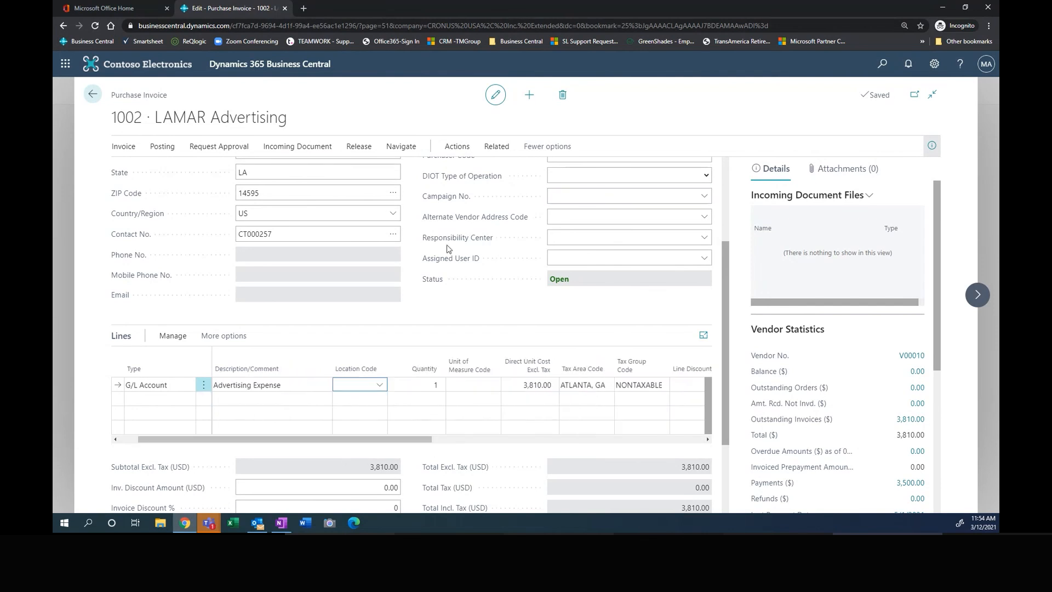
scroll(444, 243, "up", 3)
left_click(642, 278)
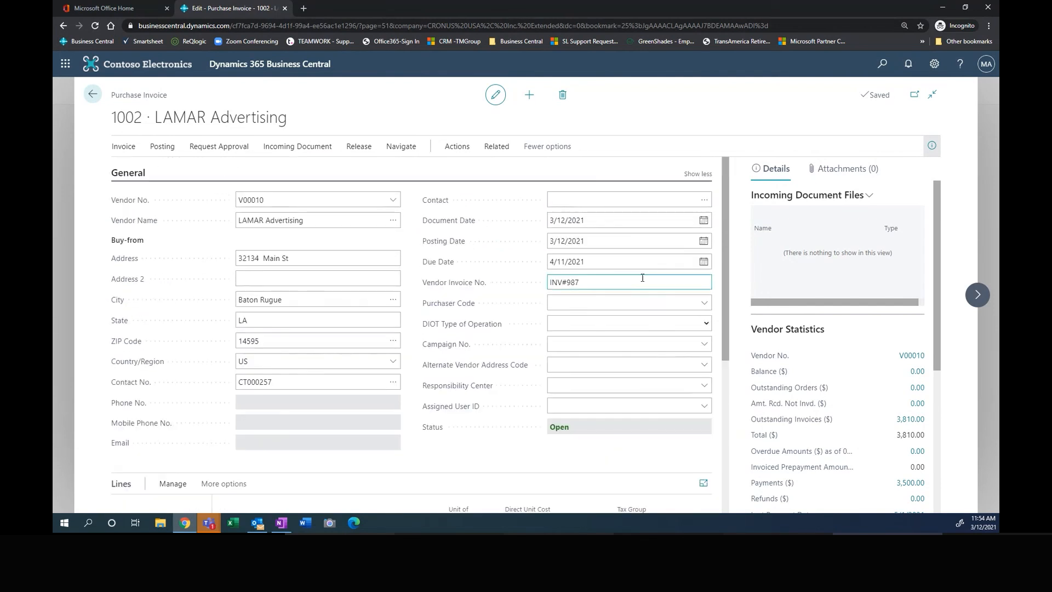
left_click(575, 222)
left_click(572, 236)
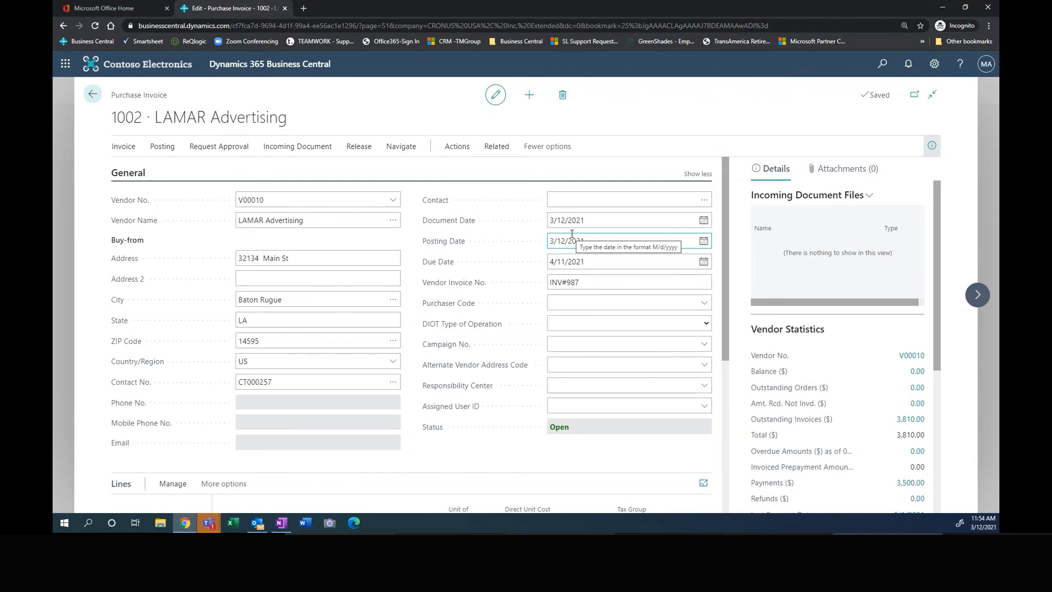
Step: Post the LAMAR Advertising purchase invoice without opening the posted document
left_click(163, 146)
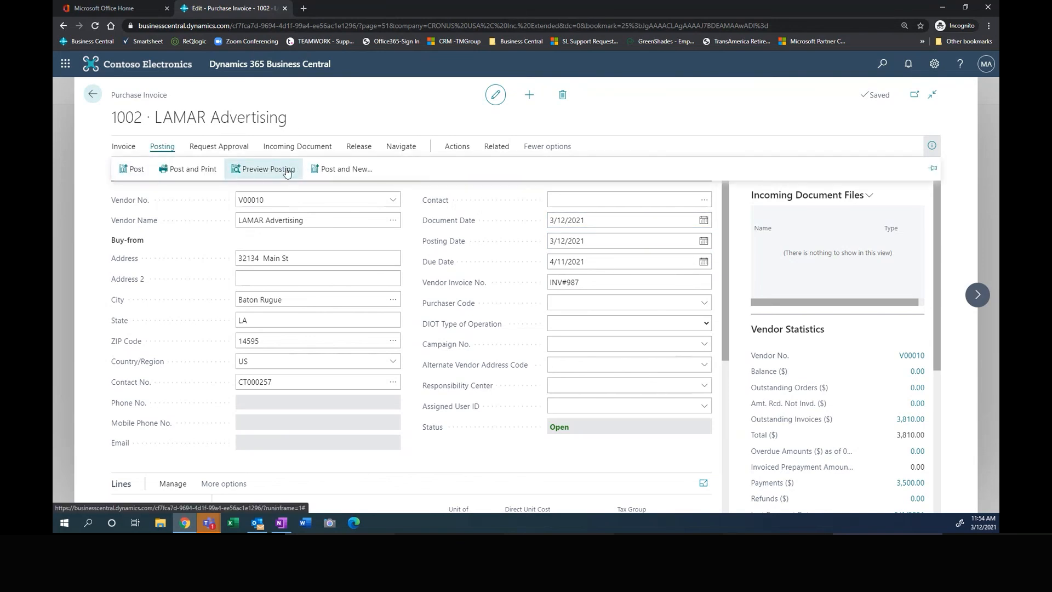
left_click(135, 170)
left_click(577, 318)
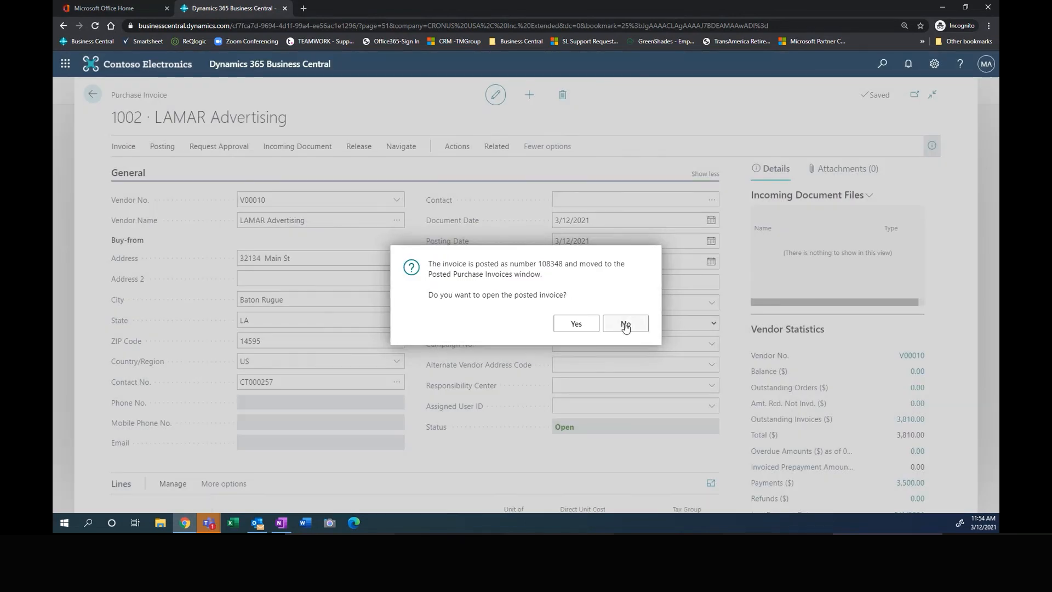
left_click(626, 324)
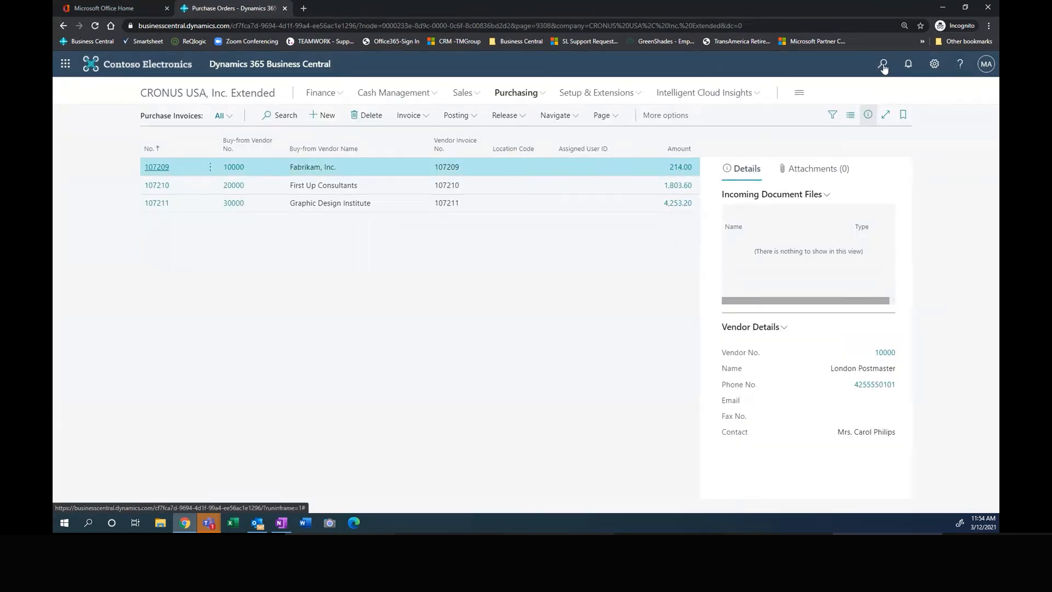
Step: Go to the vendor list and open the Aged Accounts Payable report request from the general vendor reports
left_click(516, 94)
left_click(157, 116)
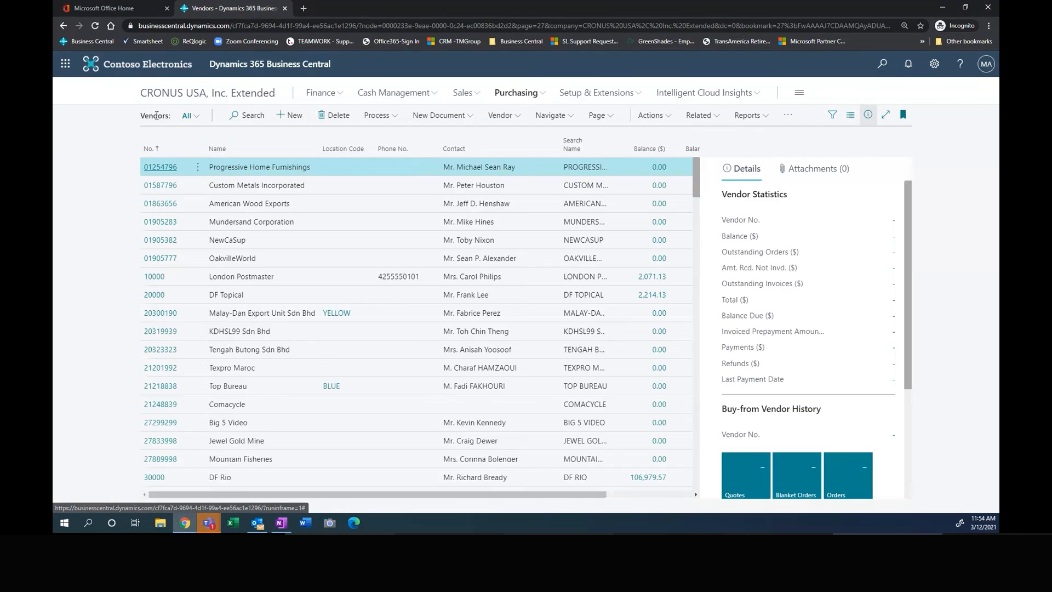
left_click(756, 117)
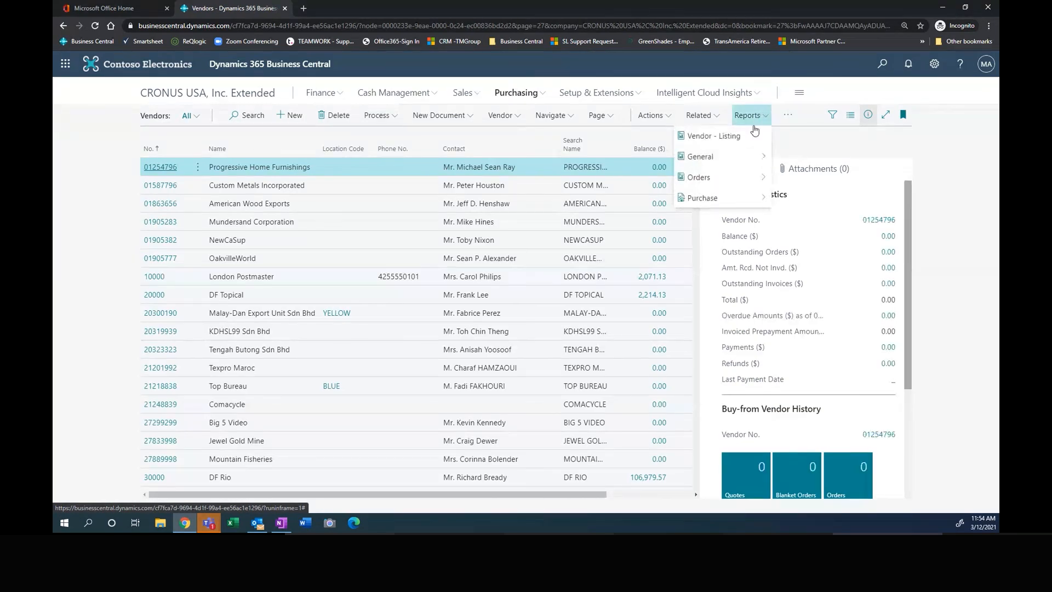
left_click(745, 156)
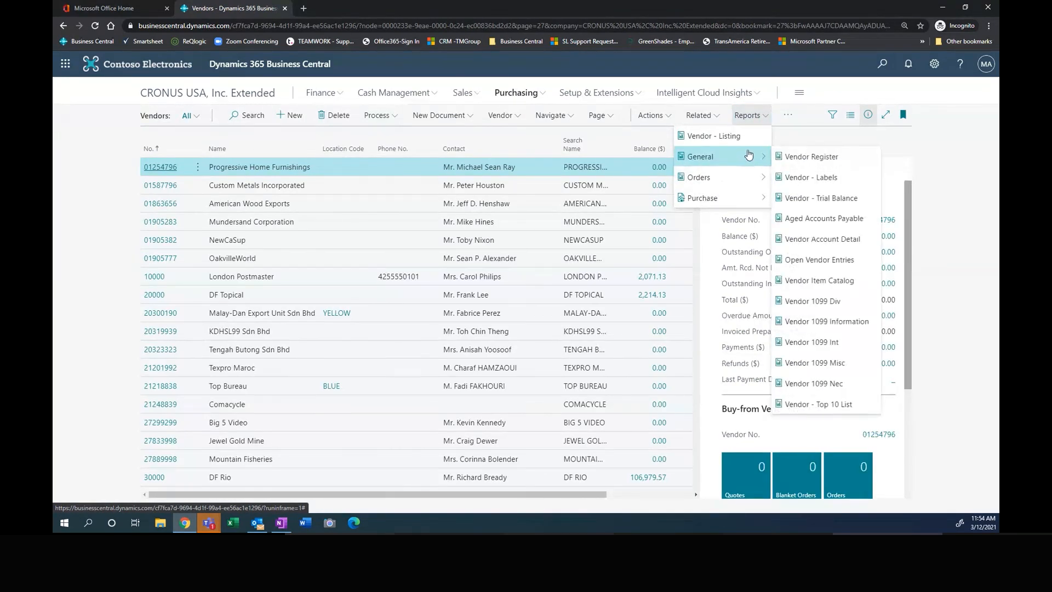
left_click(788, 119)
left_click(751, 115)
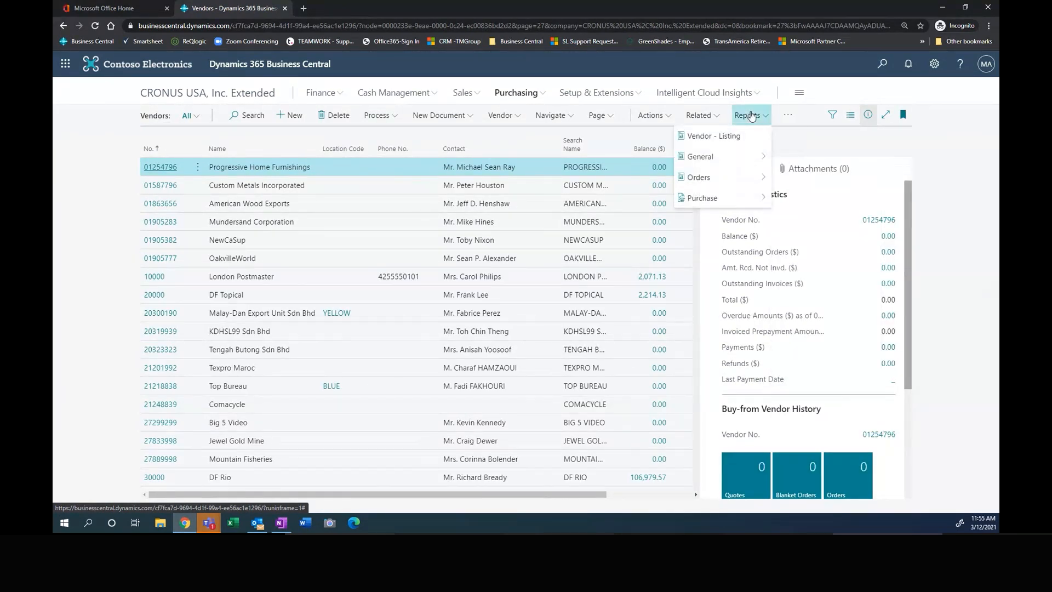
left_click(715, 159)
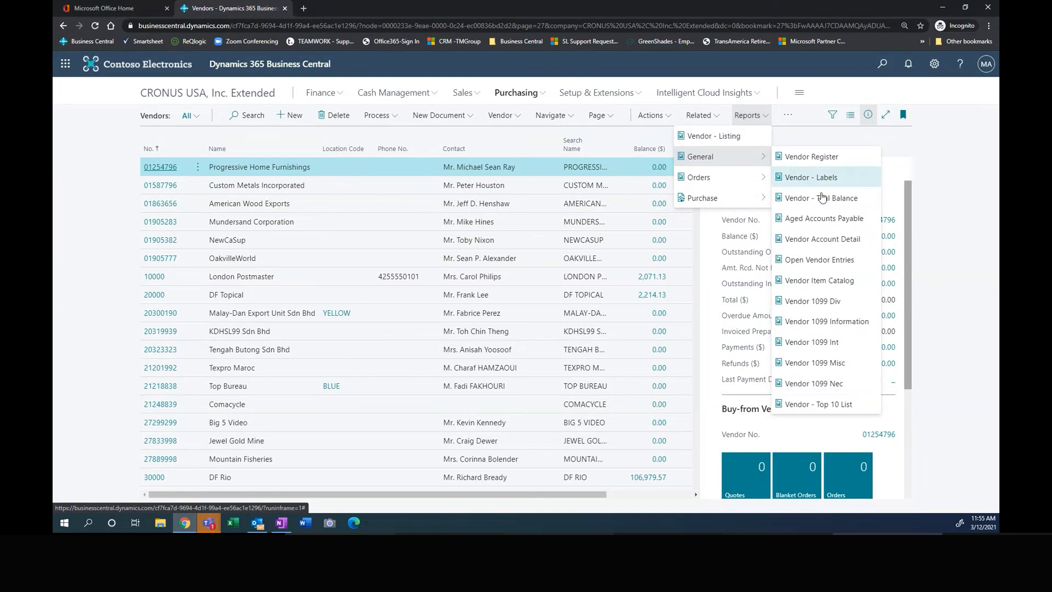
left_click(835, 219)
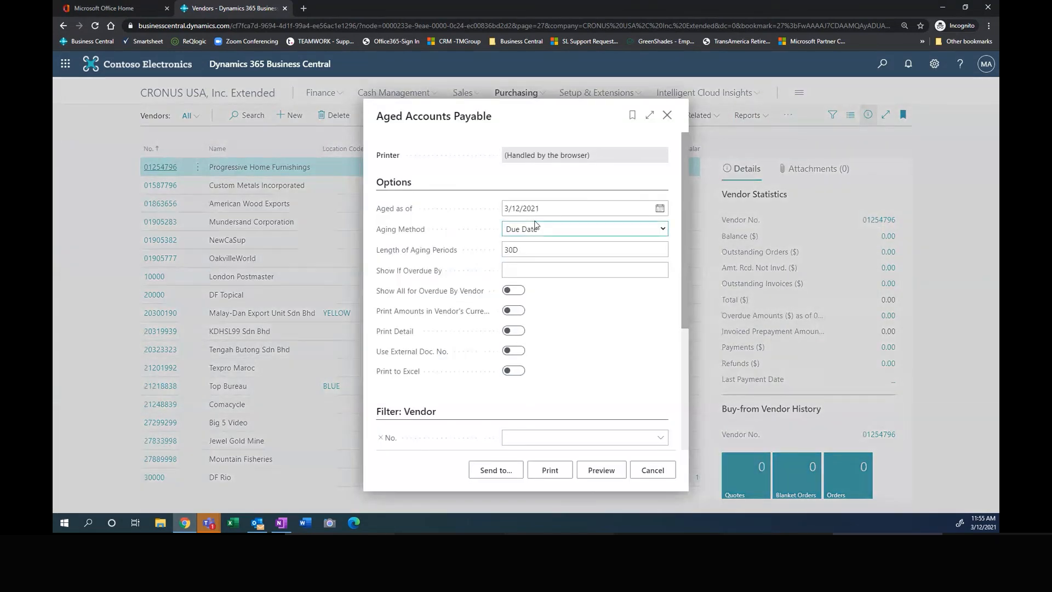
Step: Set the aging report's as-of date to 4/30/2021 and enable Print Detail
type("04")
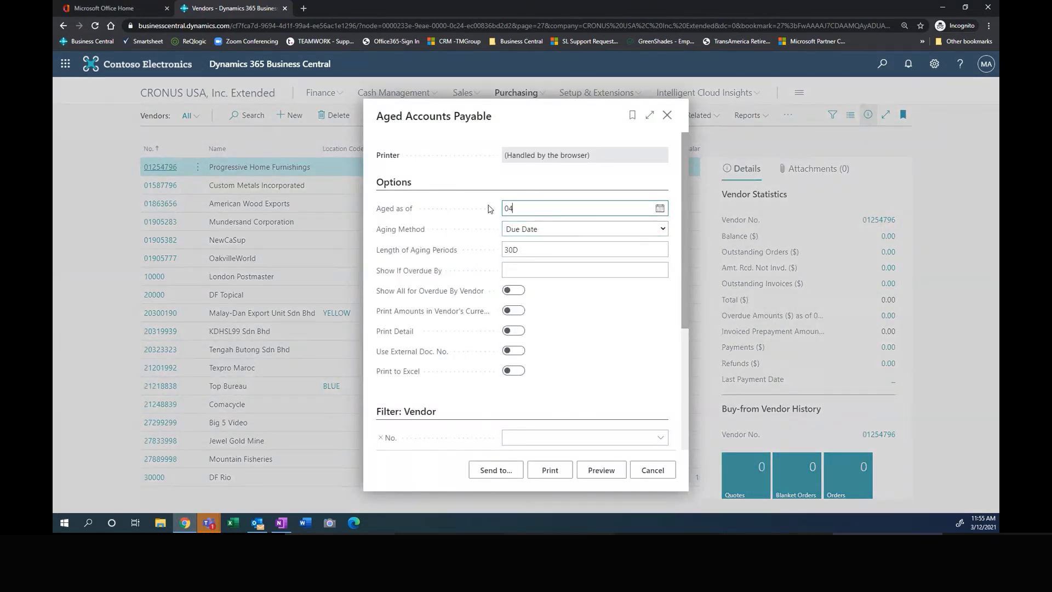
type("0321")
key("Tab")
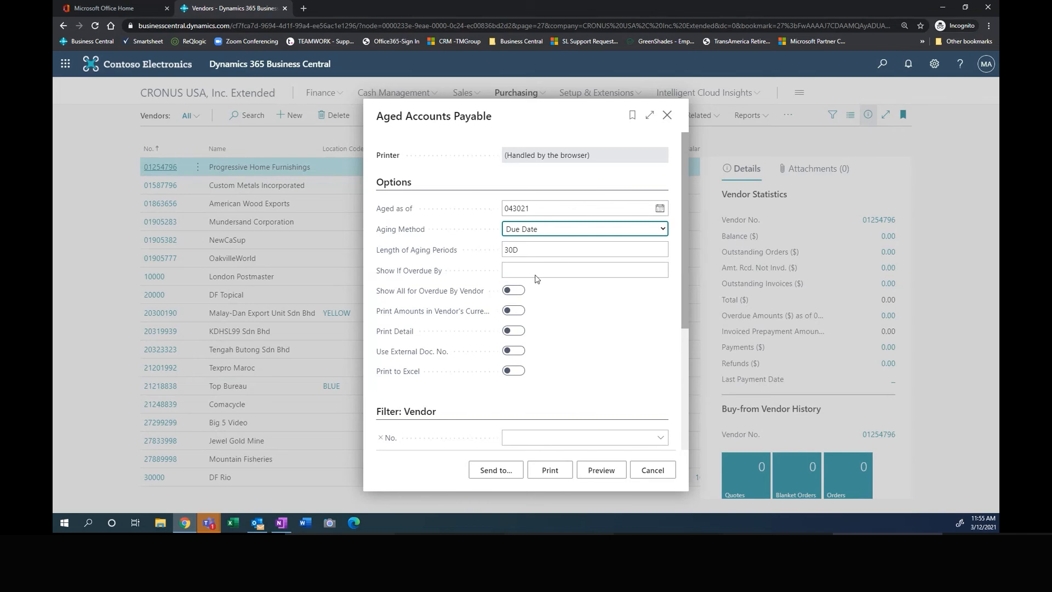
left_click(514, 331)
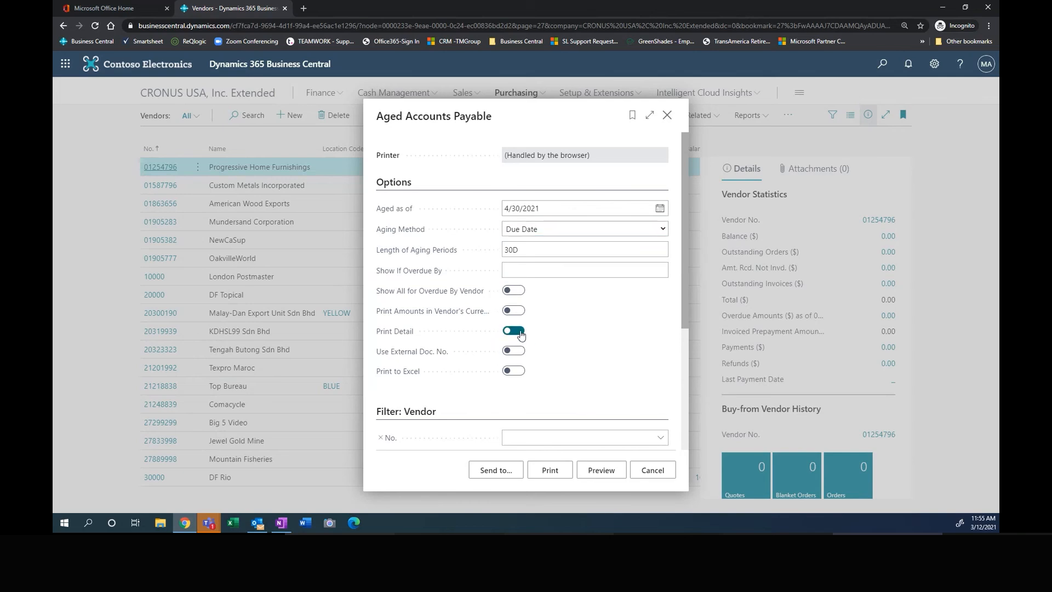
Step: Filter the aging report to LAMAR Advertising, preview it, and close the preview and report request
scroll(553, 351, "down", 2)
left_click(550, 340)
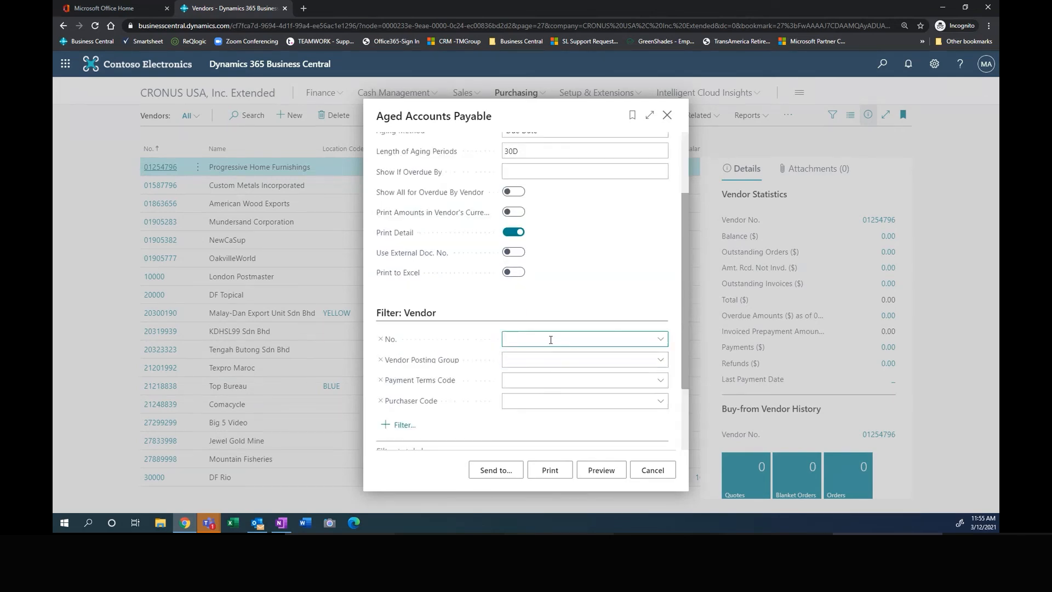
type("lama")
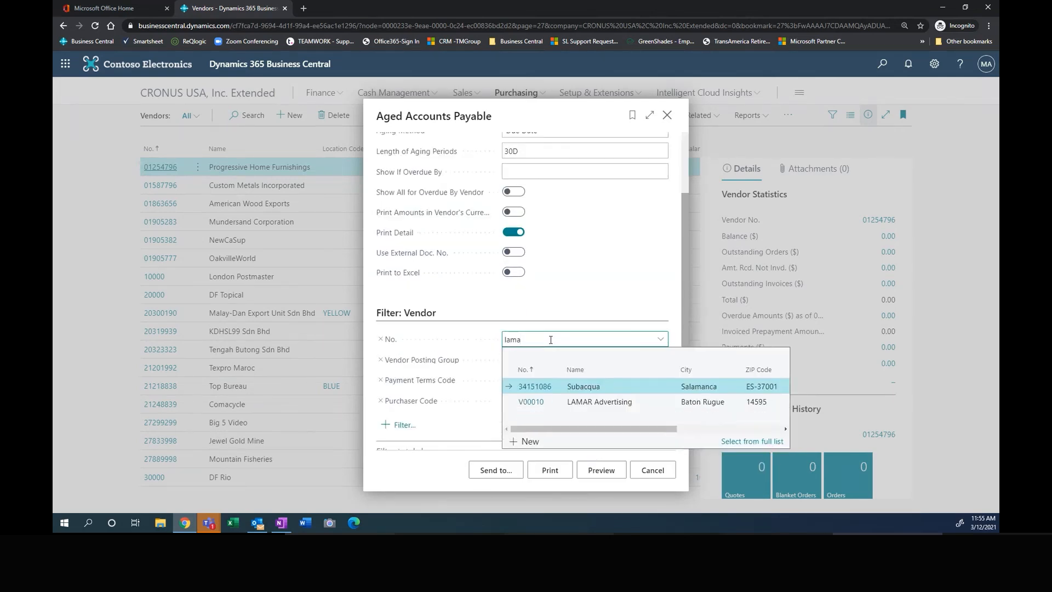
left_click(553, 402)
left_click(602, 470)
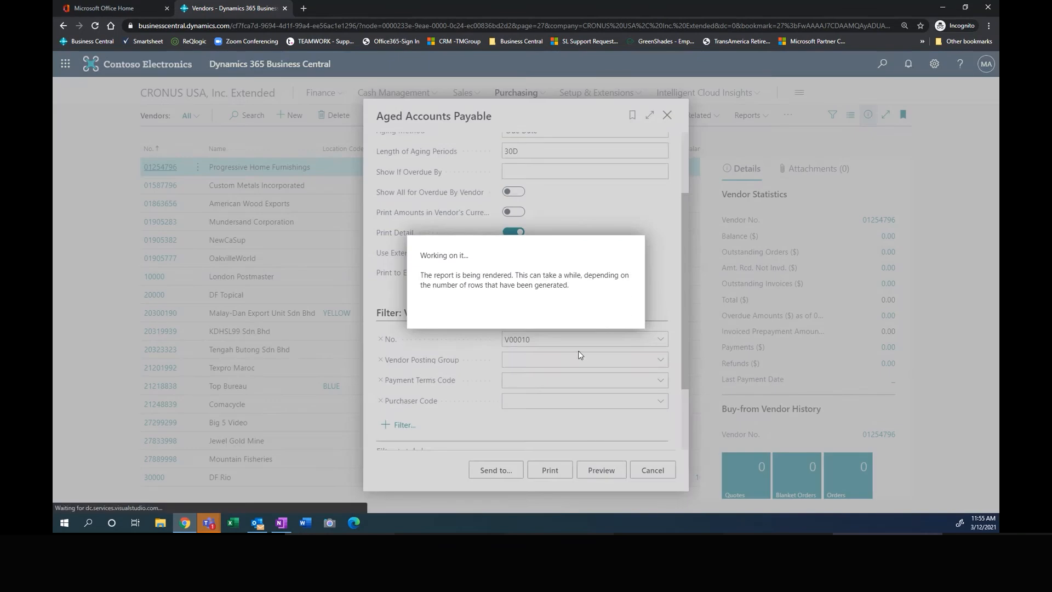
left_click(509, 470)
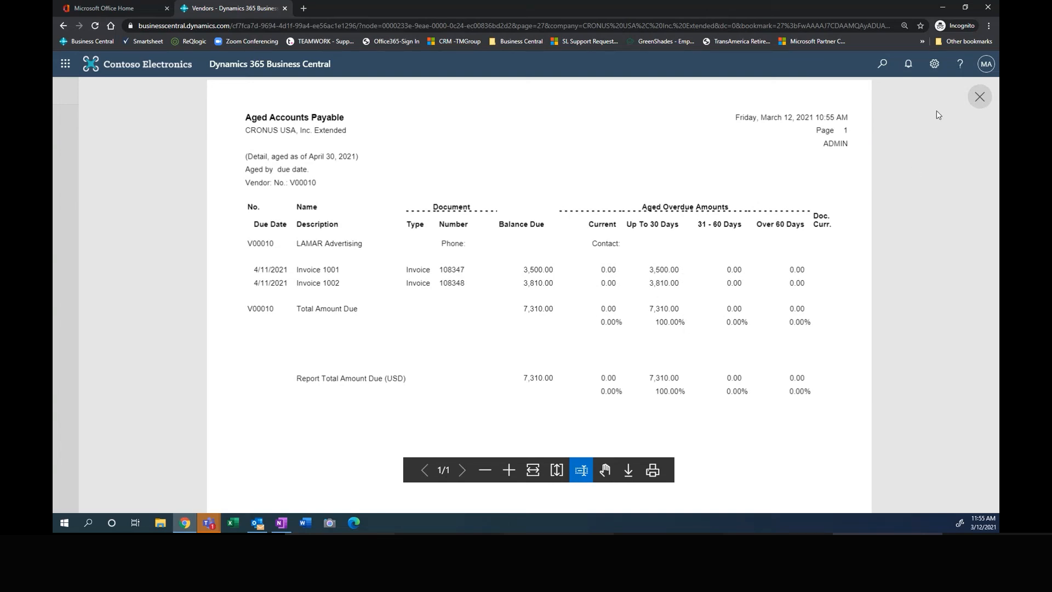
left_click(980, 98)
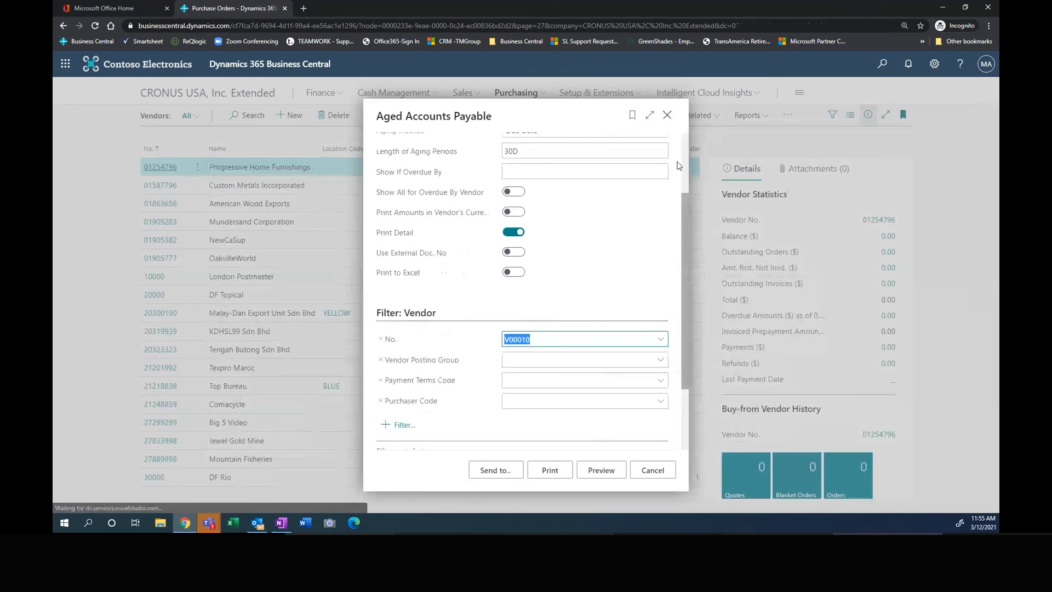
left_click(668, 115)
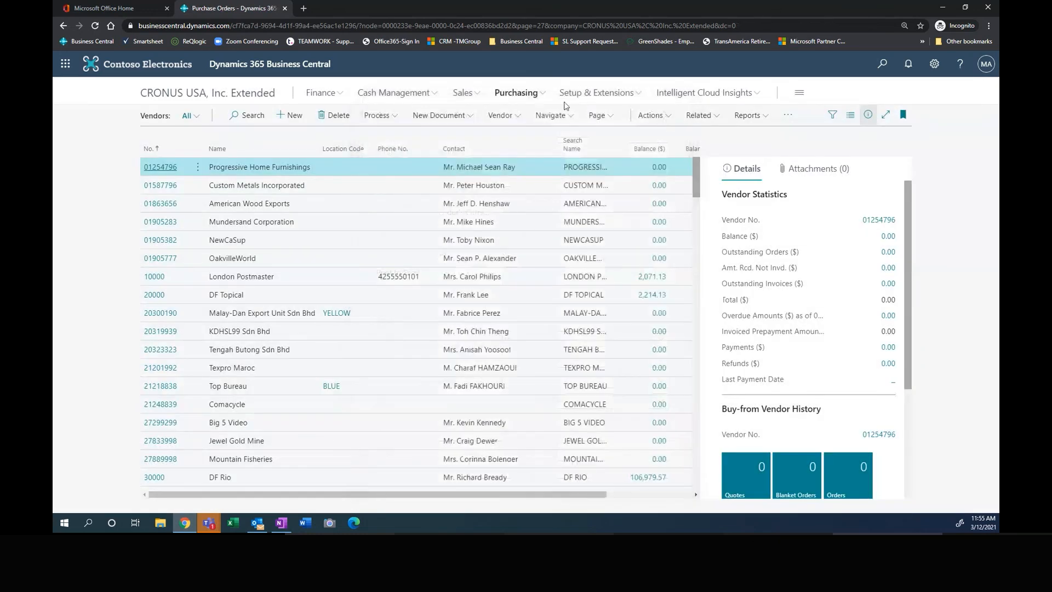
Step: Open the list of payment journals under cash management
left_click(395, 94)
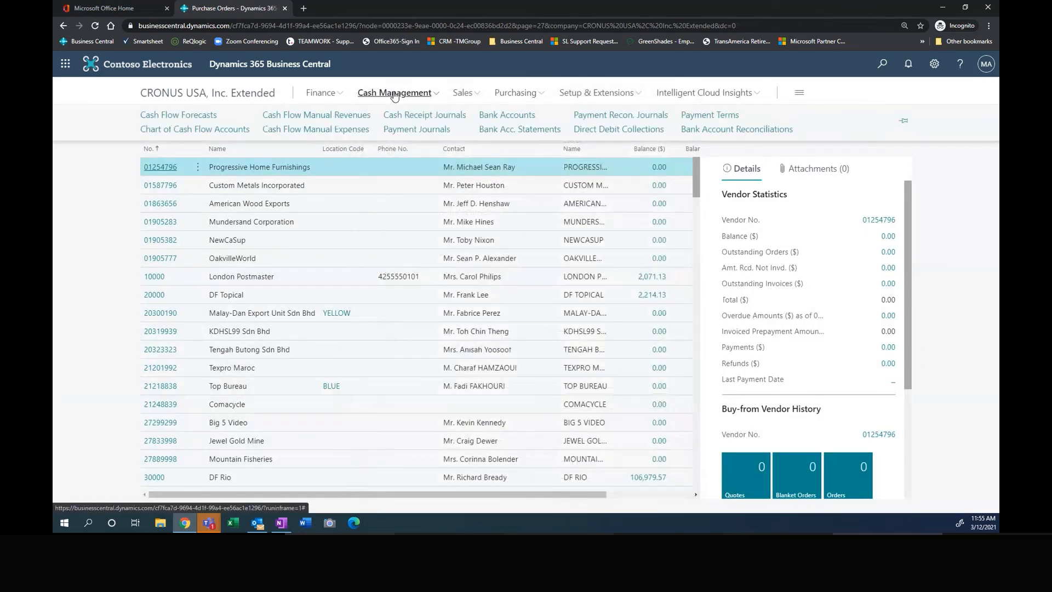
left_click(409, 131)
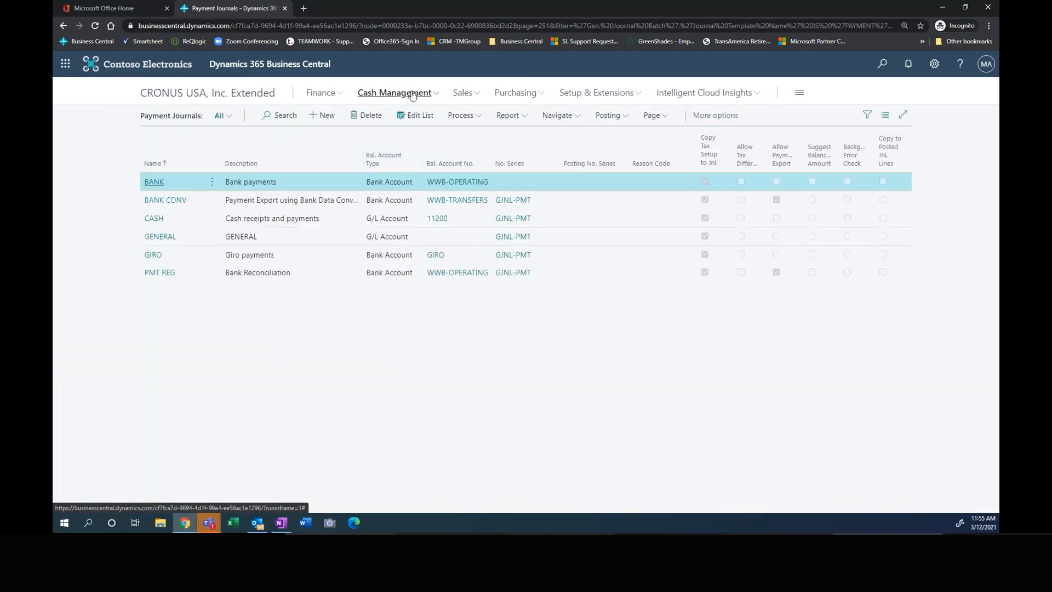
Step: Search for the payment journals page using "pay jour" and close the search without opening a result
left_click(883, 64)
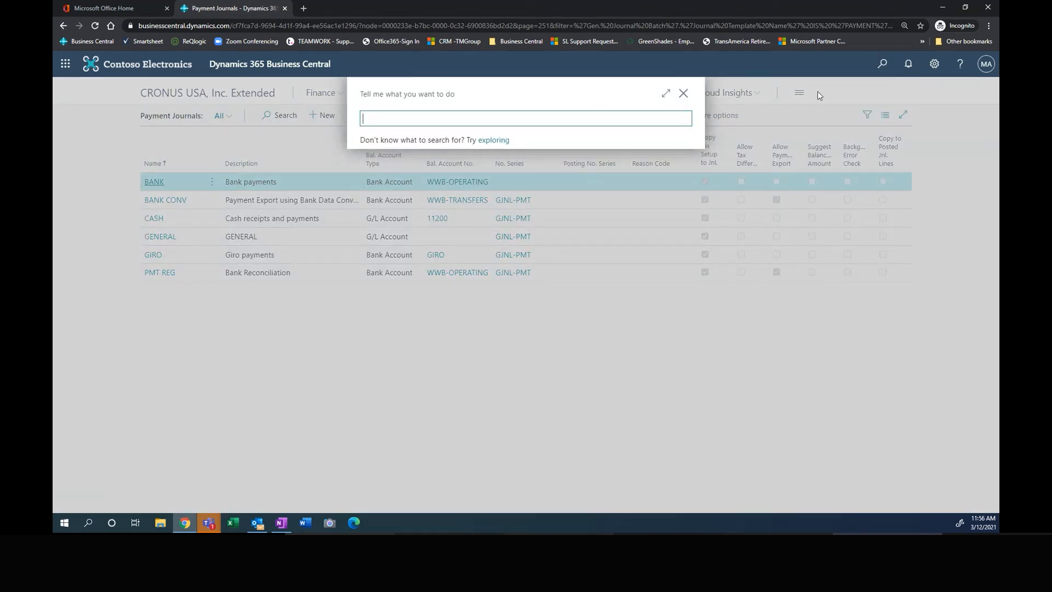
type("pay jour")
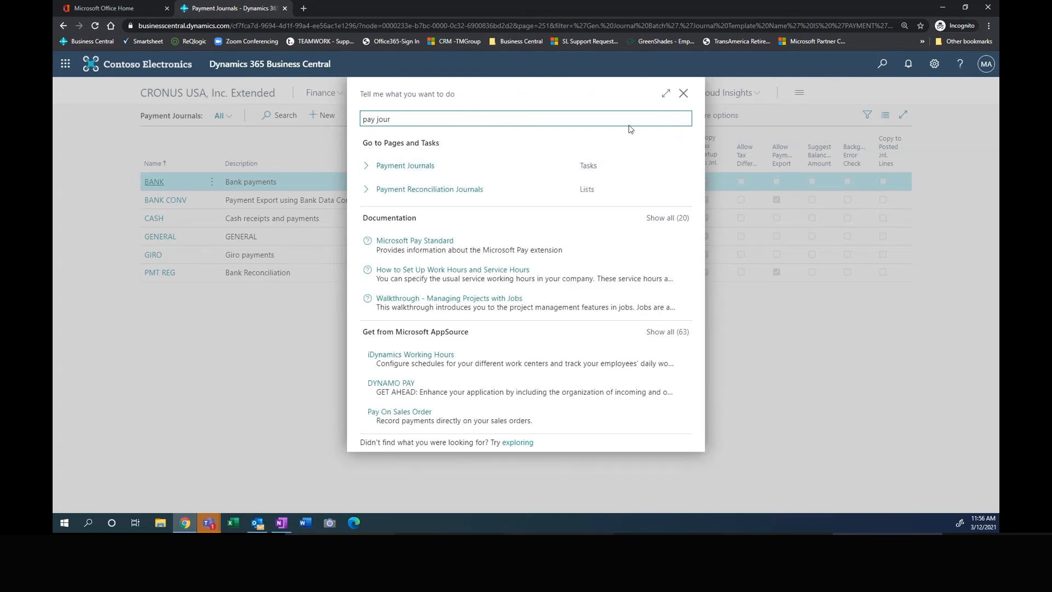
left_click(683, 94)
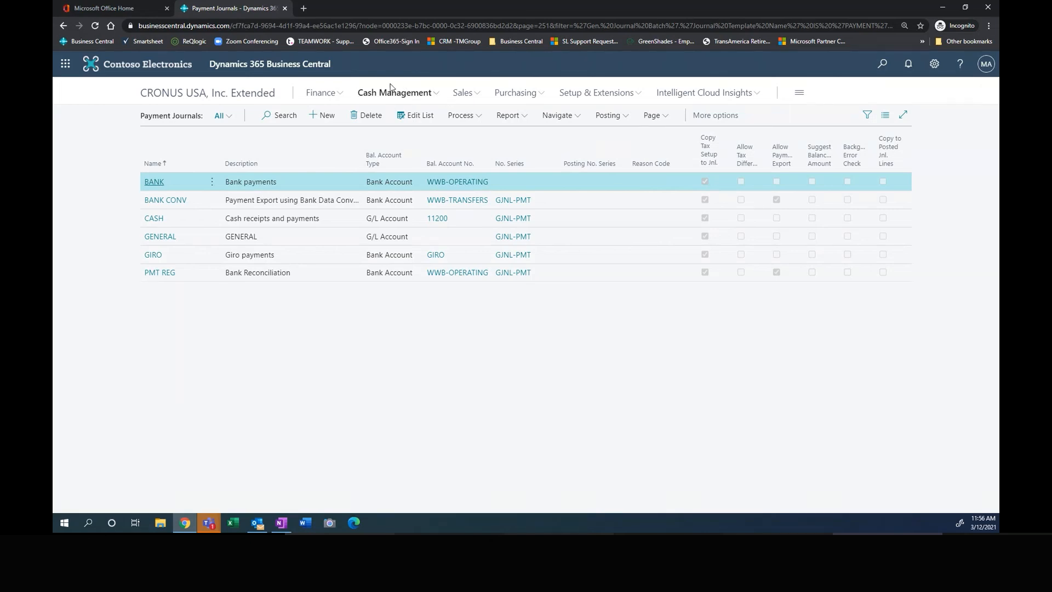
Step: Open the GENERAL payment journal batch and start the Suggest Vendor Payments routine
left_click(160, 237)
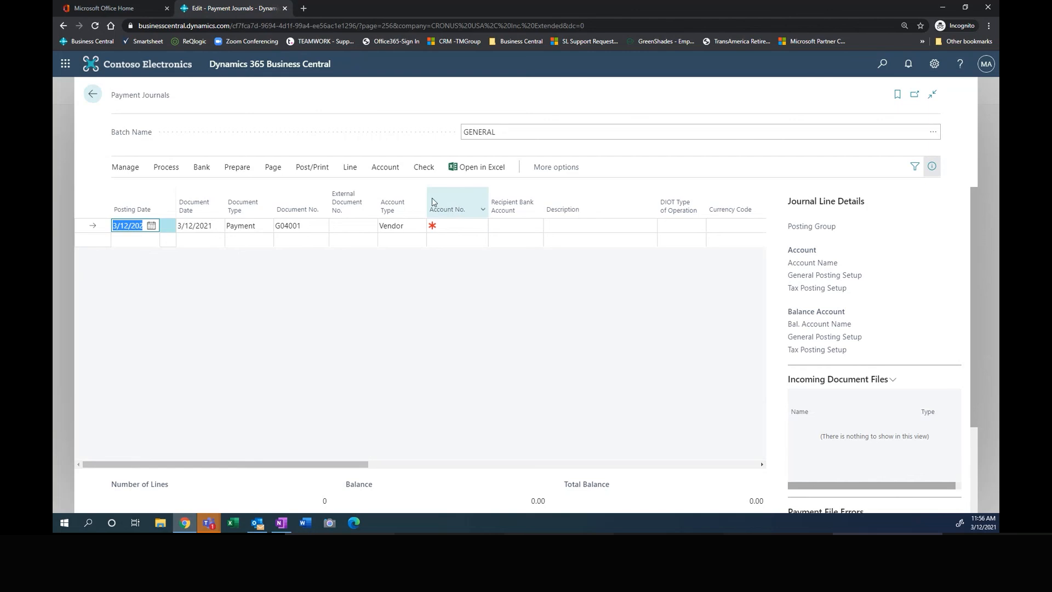
left_click(232, 173)
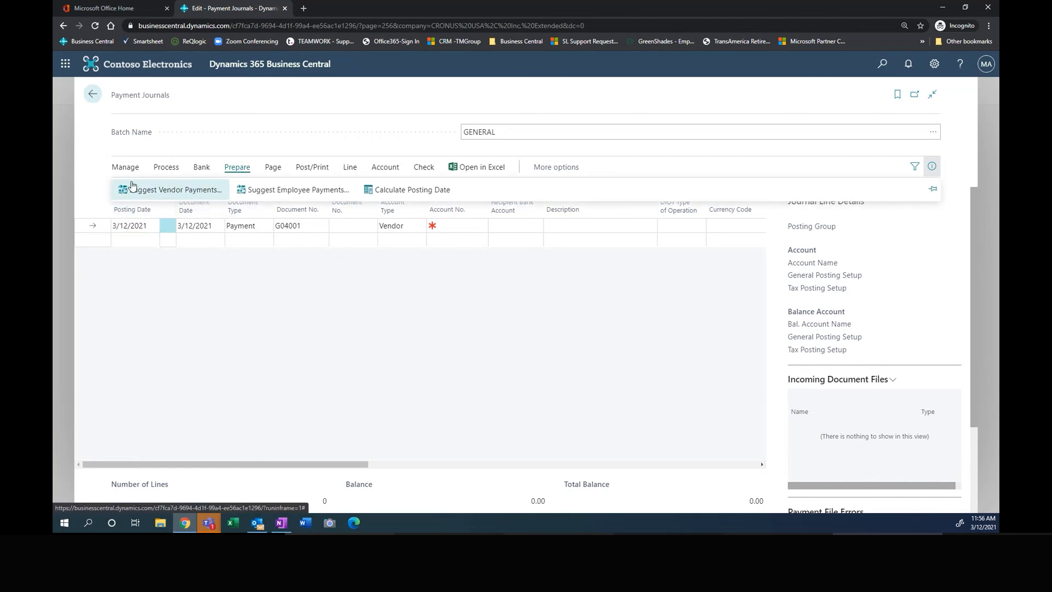
left_click(166, 190)
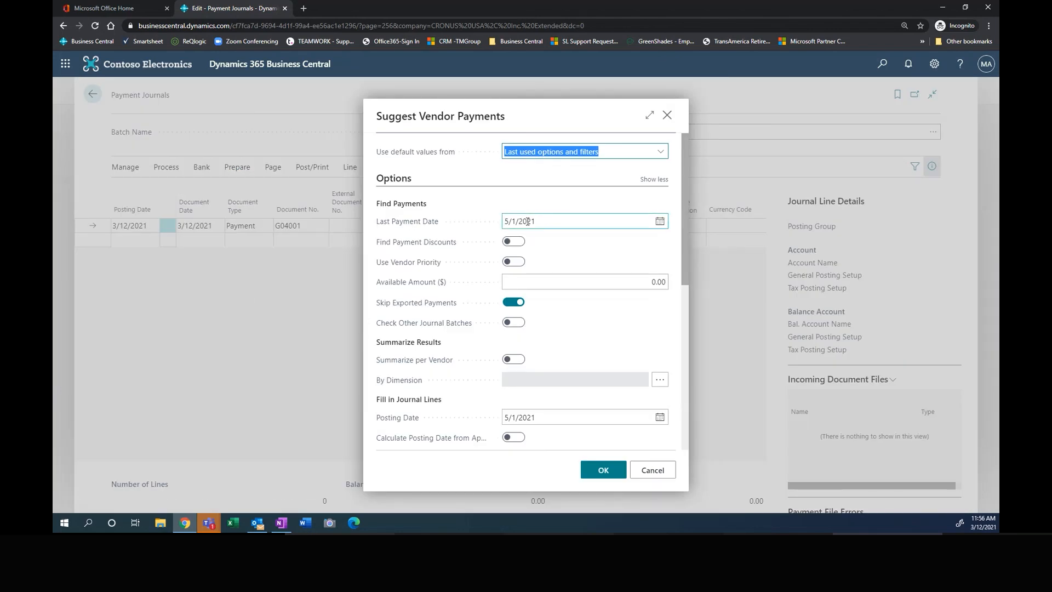
Step: Generate suggested payments for LAMAR Advertising with last payment and posting dates of 5/1/2021, using computer checks from the CHECKING bank account
left_click_drag(532, 220, 496, 225)
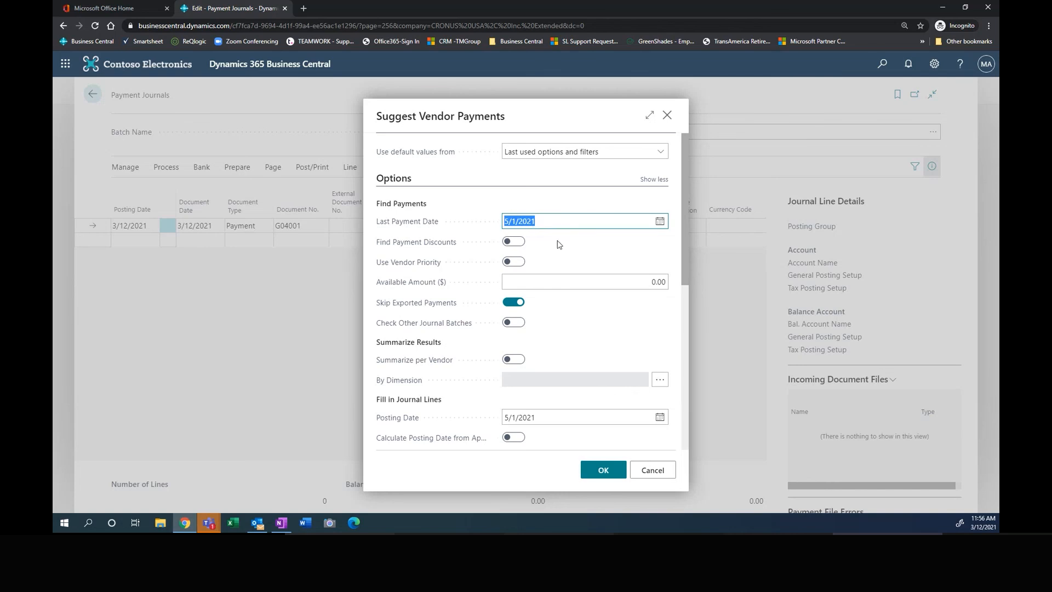
scroll(559, 241, "down", 5)
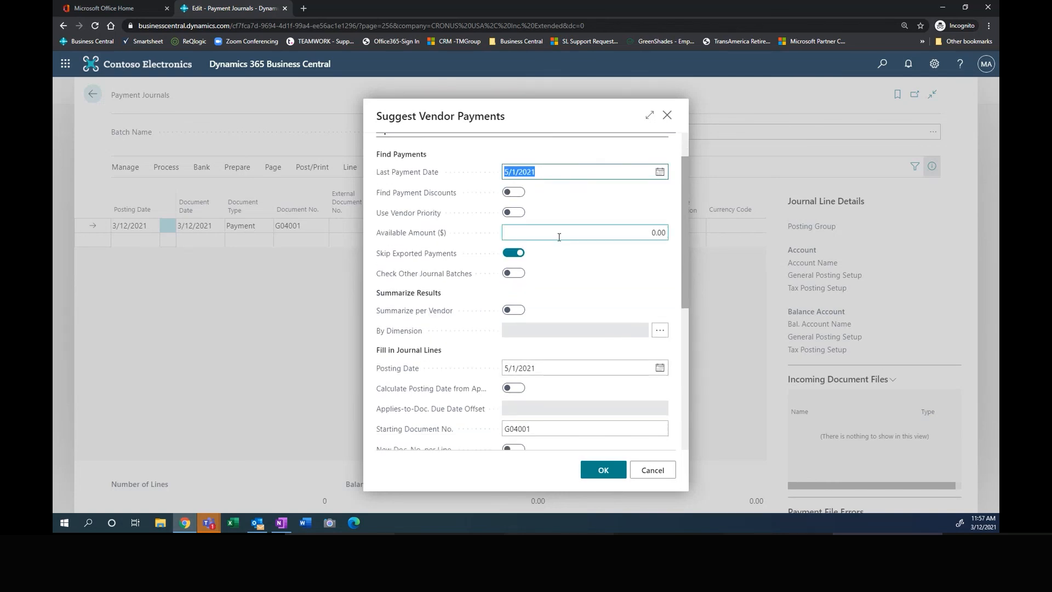
scroll(537, 245, "down", 1)
left_click(556, 271)
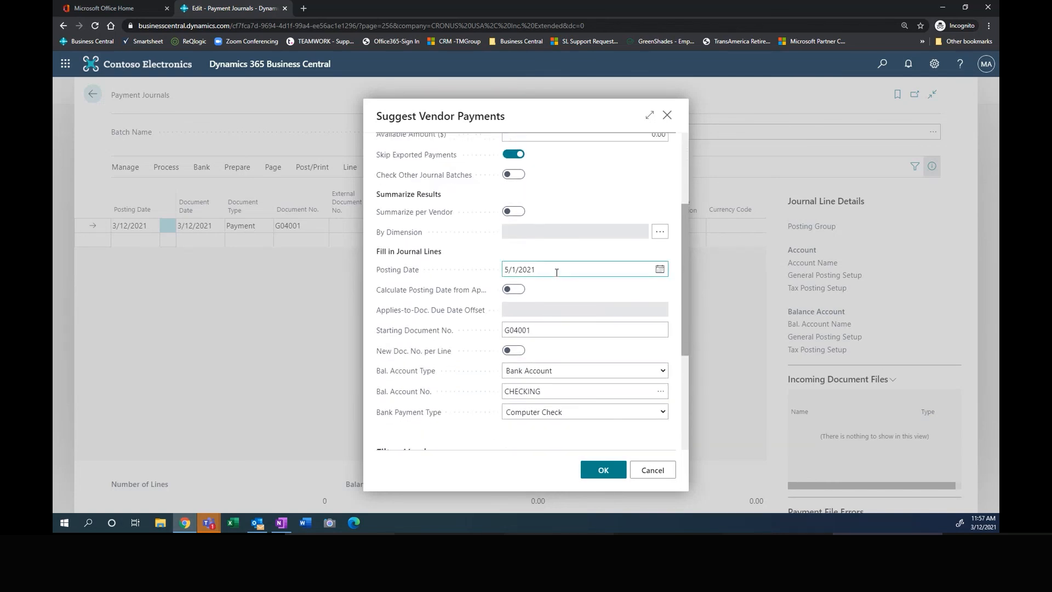
scroll(542, 265, "down", 4)
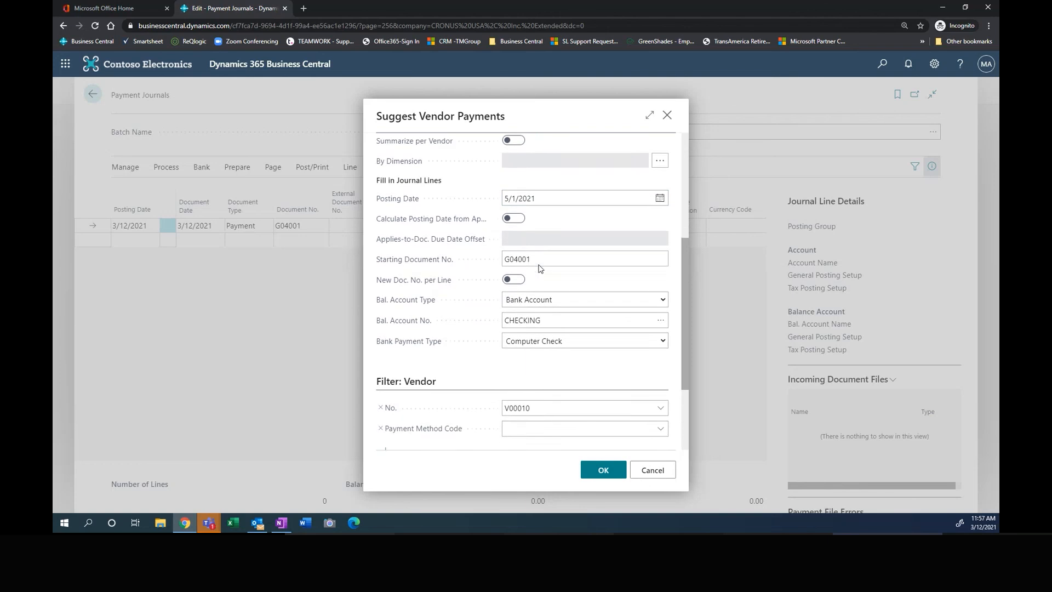
scroll(538, 269, "down", 2)
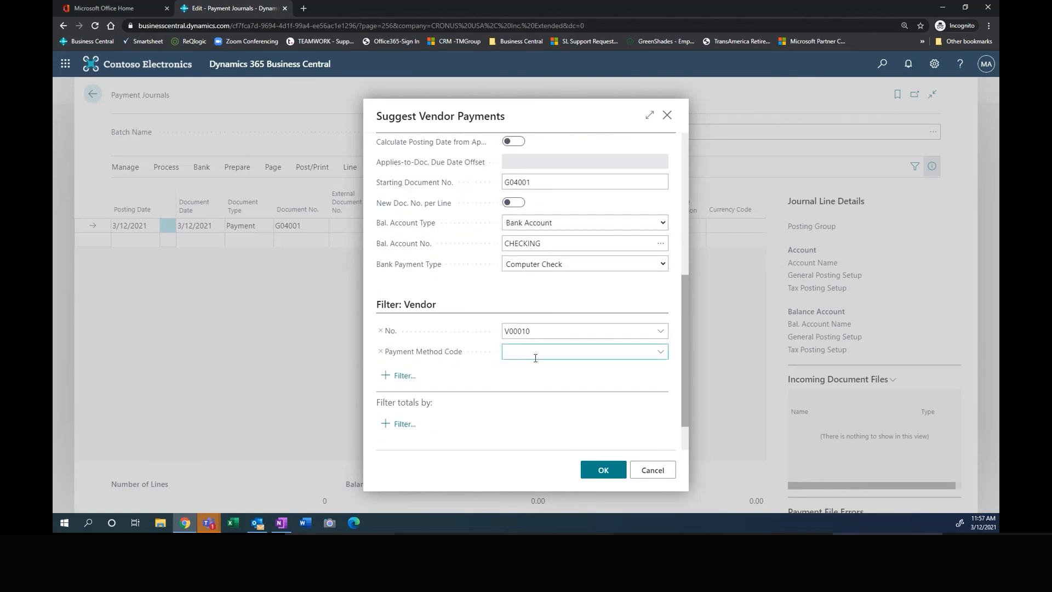
left_click(536, 330)
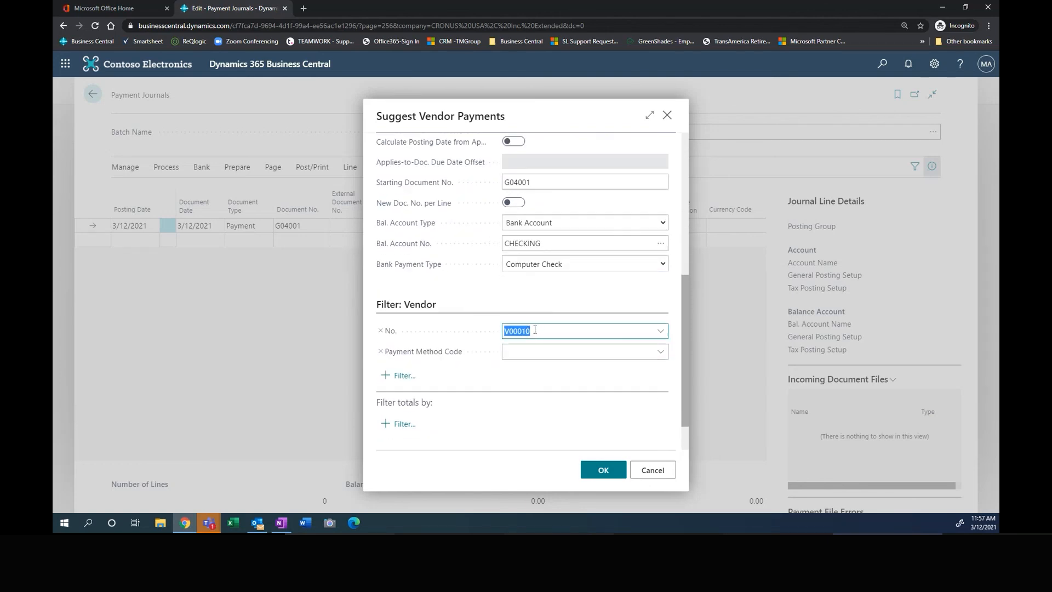
left_click(660, 331)
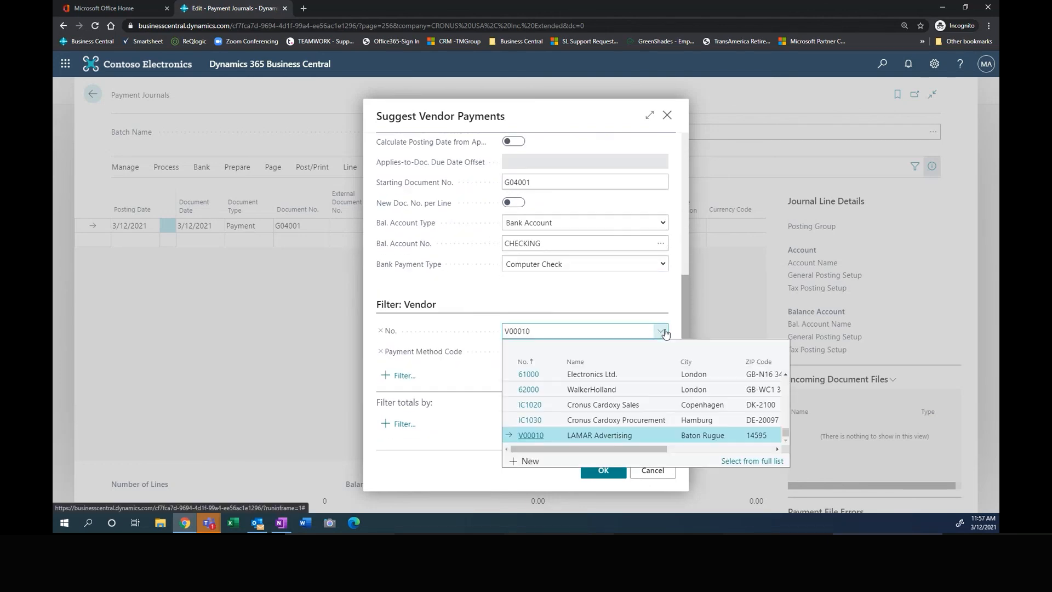
left_click(533, 436)
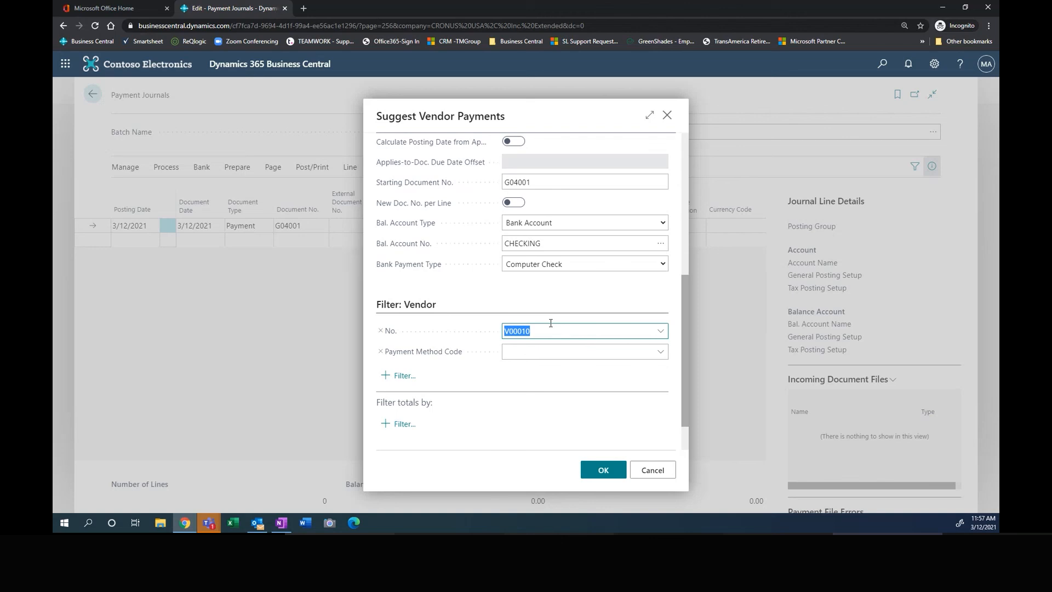
scroll(551, 323, "up", 1)
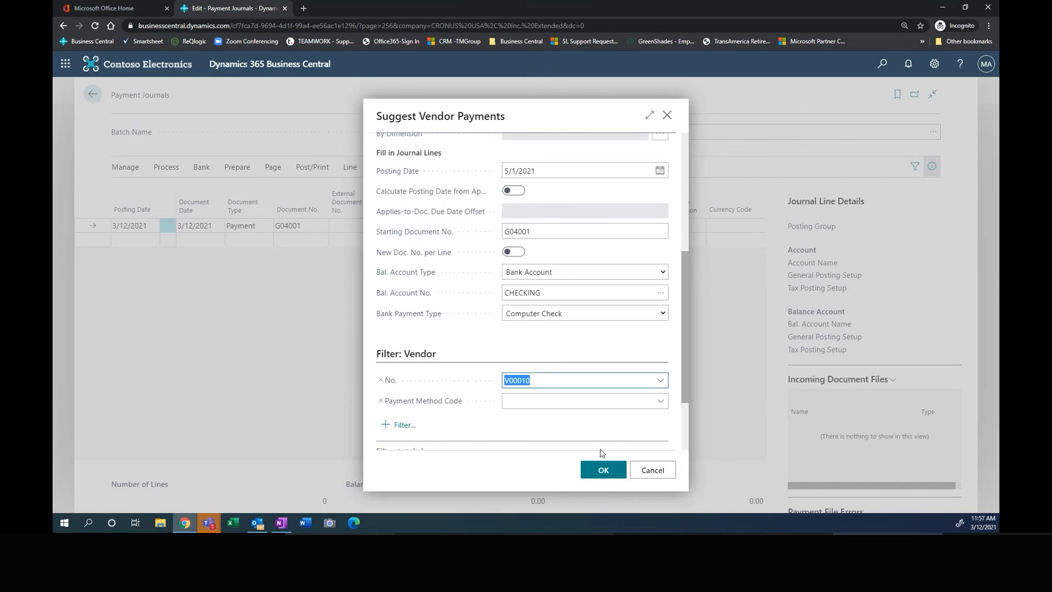
left_click(603, 471)
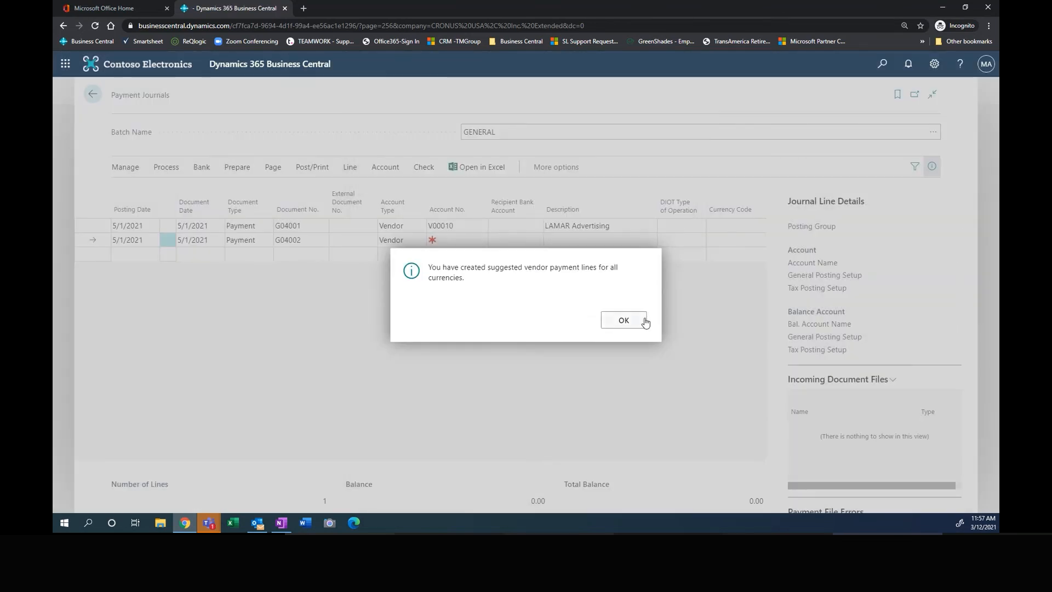
left_click(624, 321)
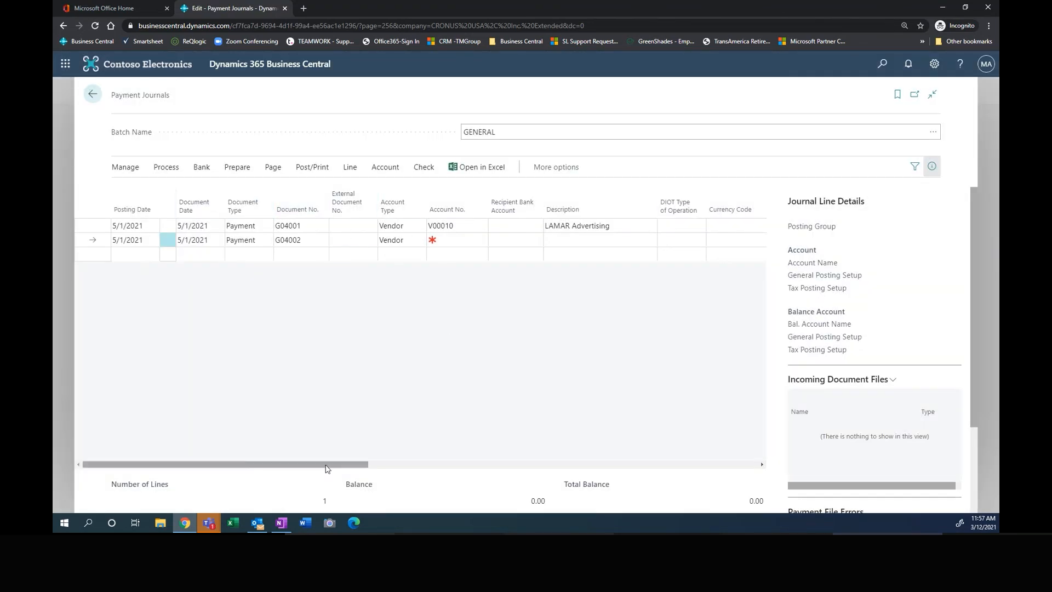
Step: Print the LAMAR Advertising check from the CHECKING account, with one check per vendor per document number
left_click_drag(327, 465, 523, 475)
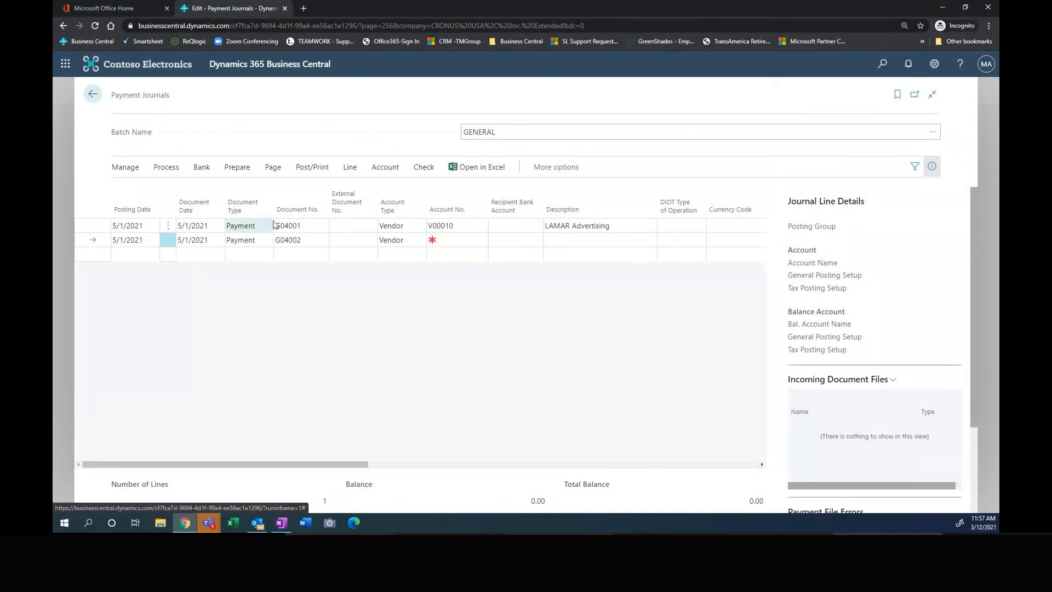
left_click(427, 169)
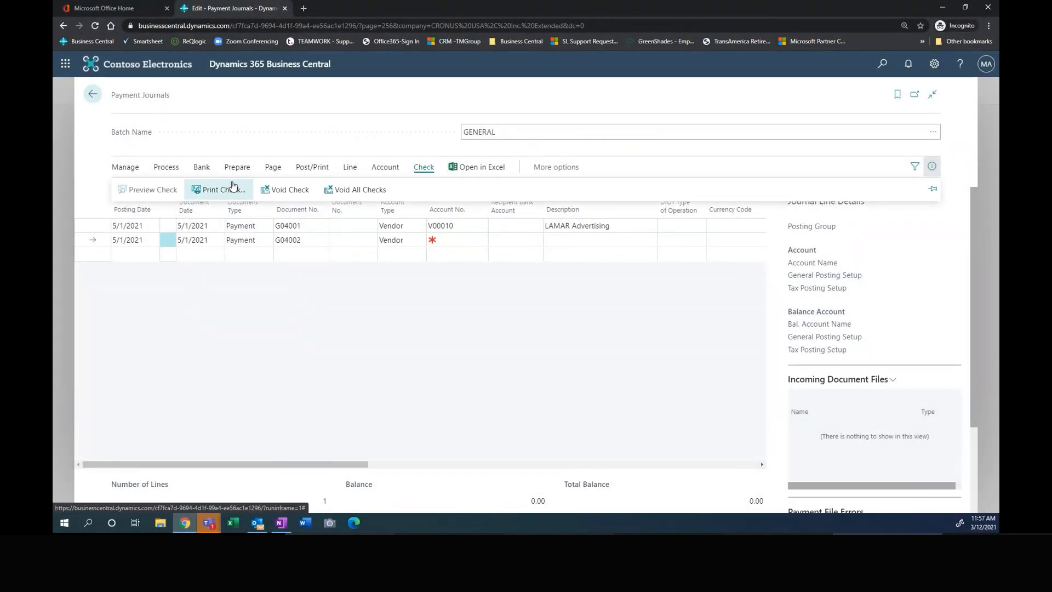
left_click(213, 190)
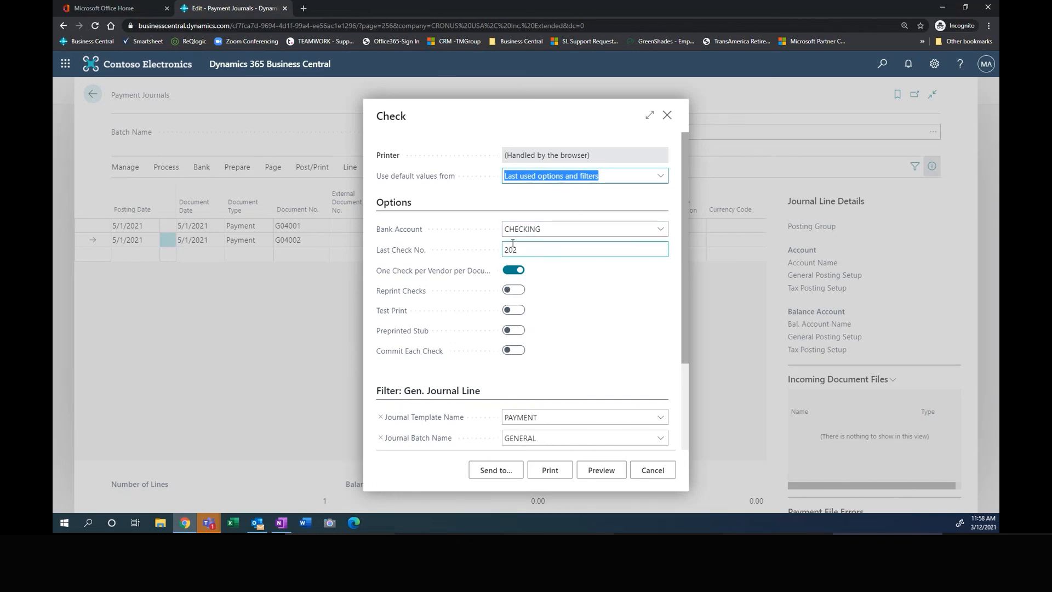
scroll(563, 313, "down", 2)
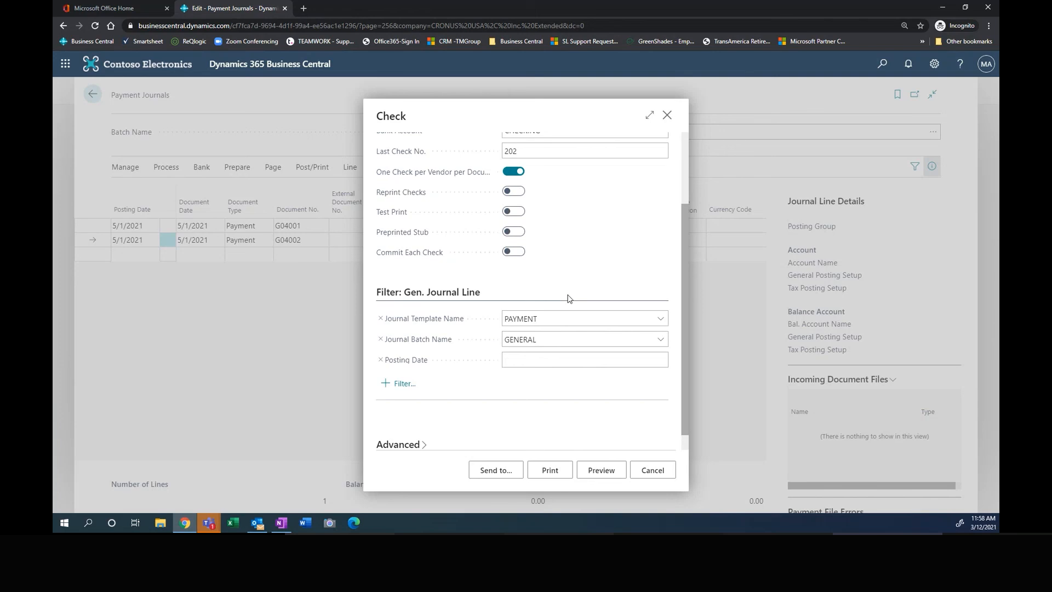
left_click(550, 471)
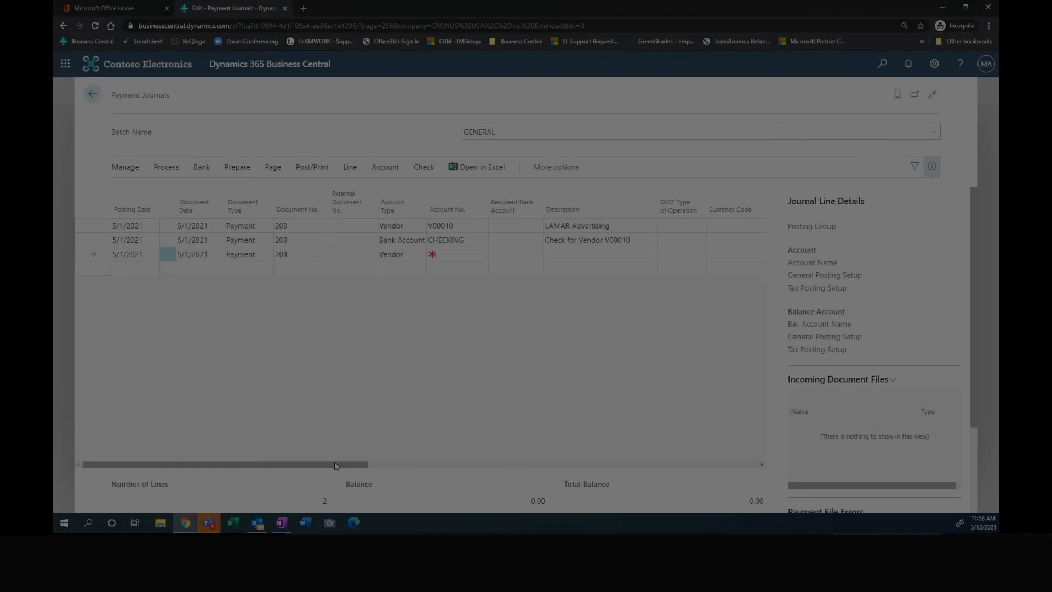
Step: Post the GENERAL payment journal, accept the posting date after the current calendar date, and return to the list of payment journals
left_click_drag(334, 464, 619, 481)
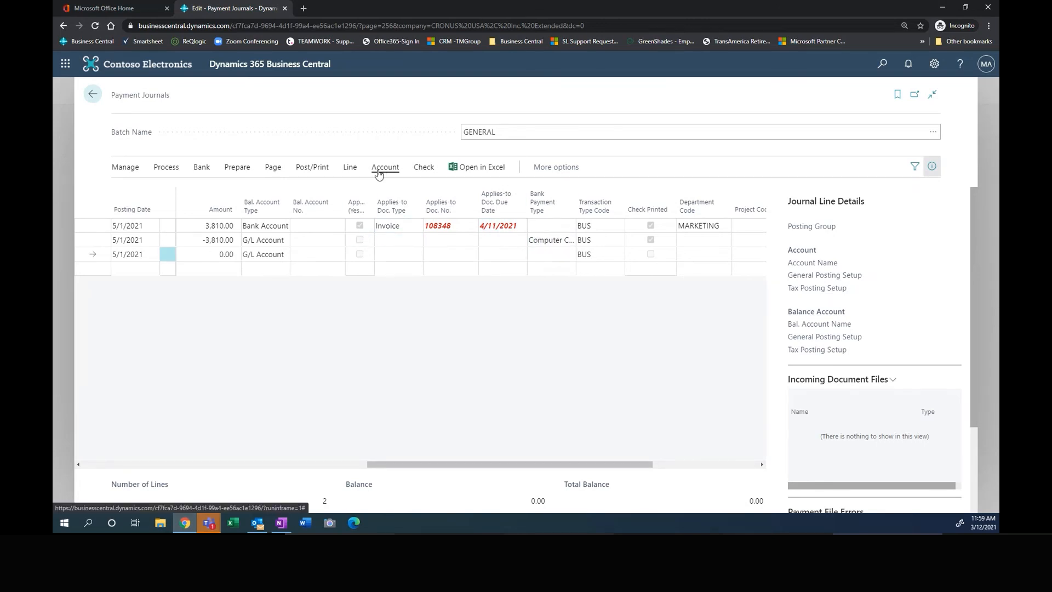
left_click(310, 174)
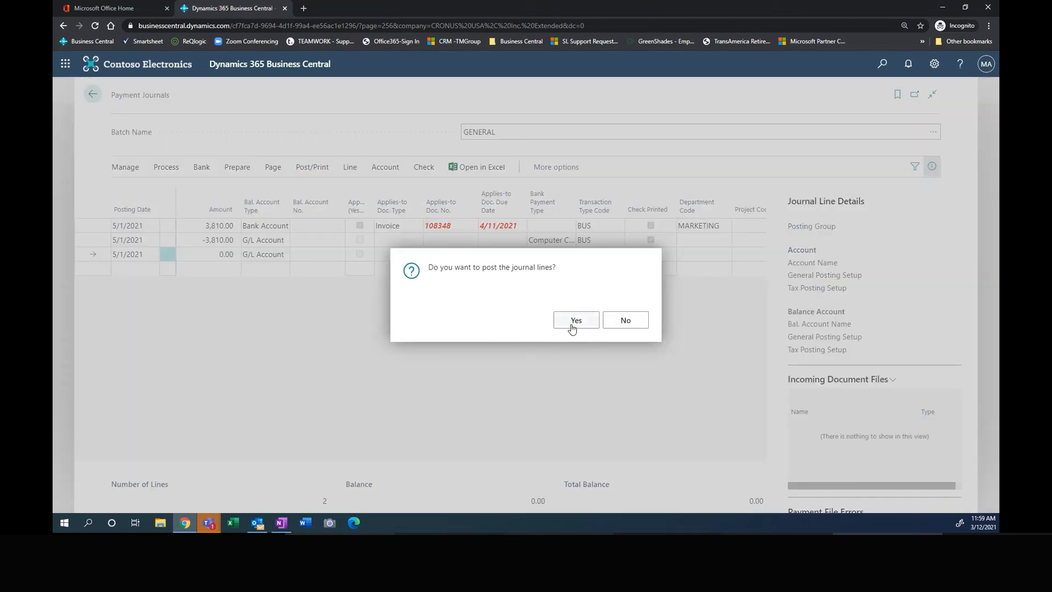
left_click(573, 321)
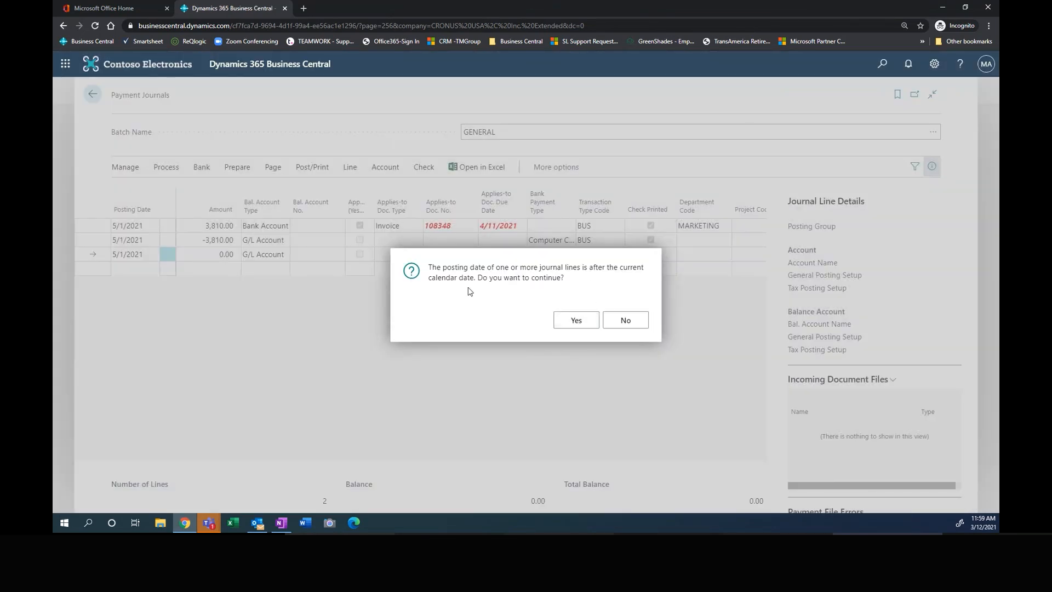
left_click(577, 321)
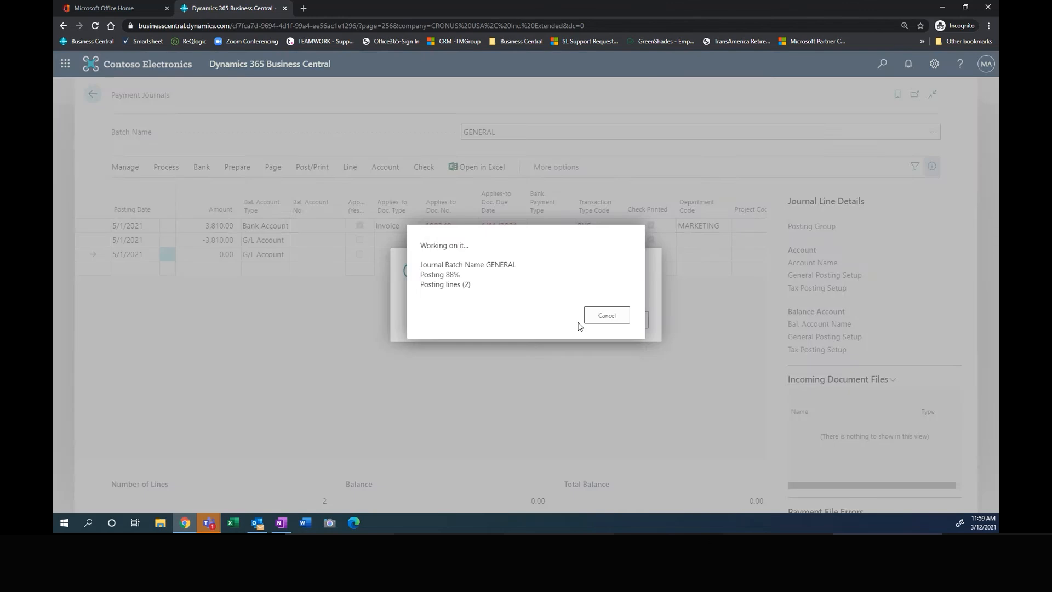
left_click(623, 321)
left_click(92, 97)
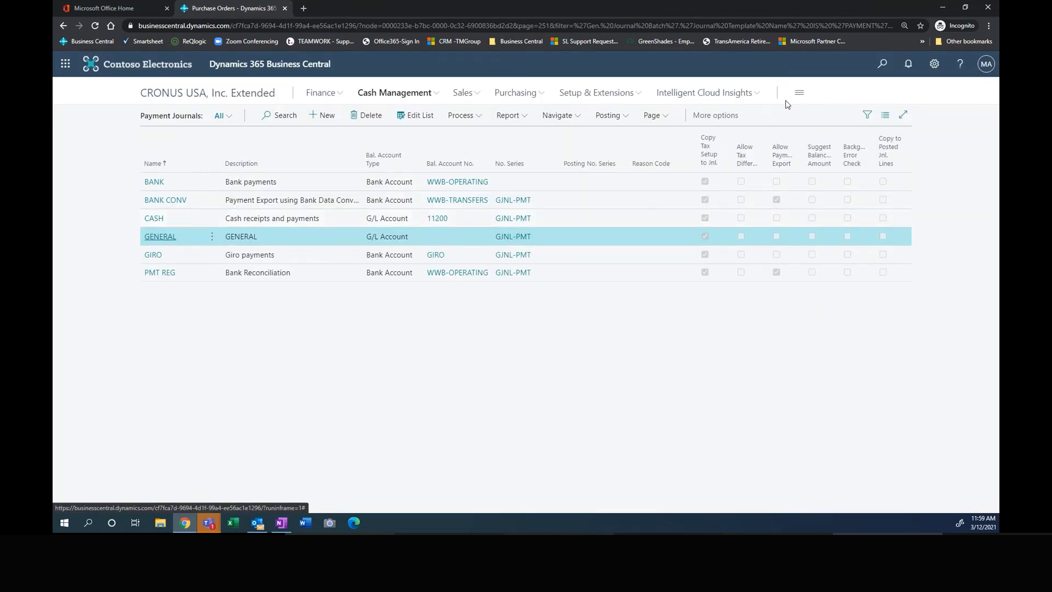
Step: Open the vendor list and start the Aged Accounts Payable report
left_click(512, 92)
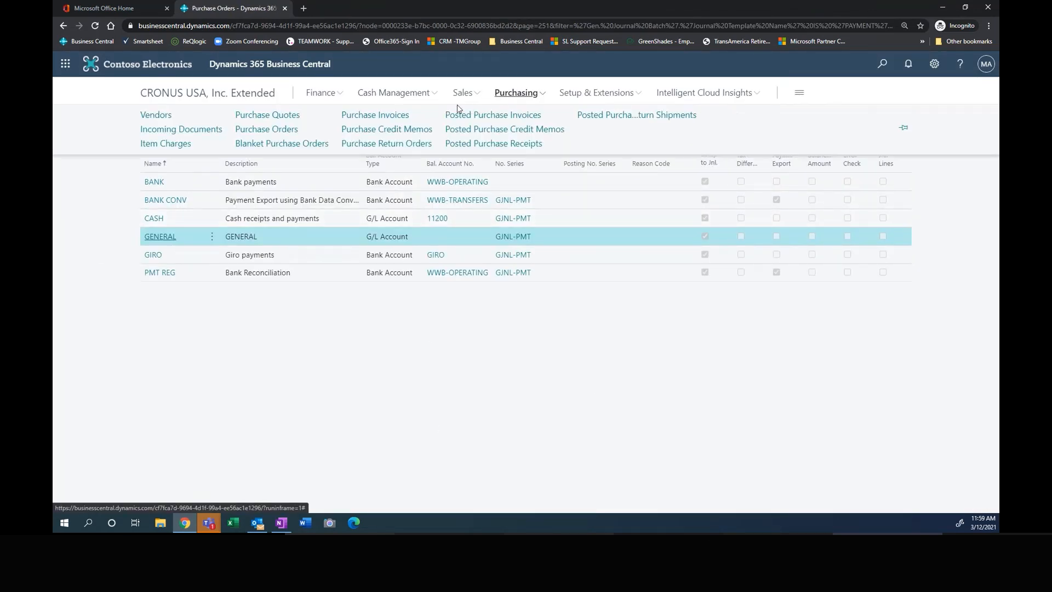
left_click(165, 119)
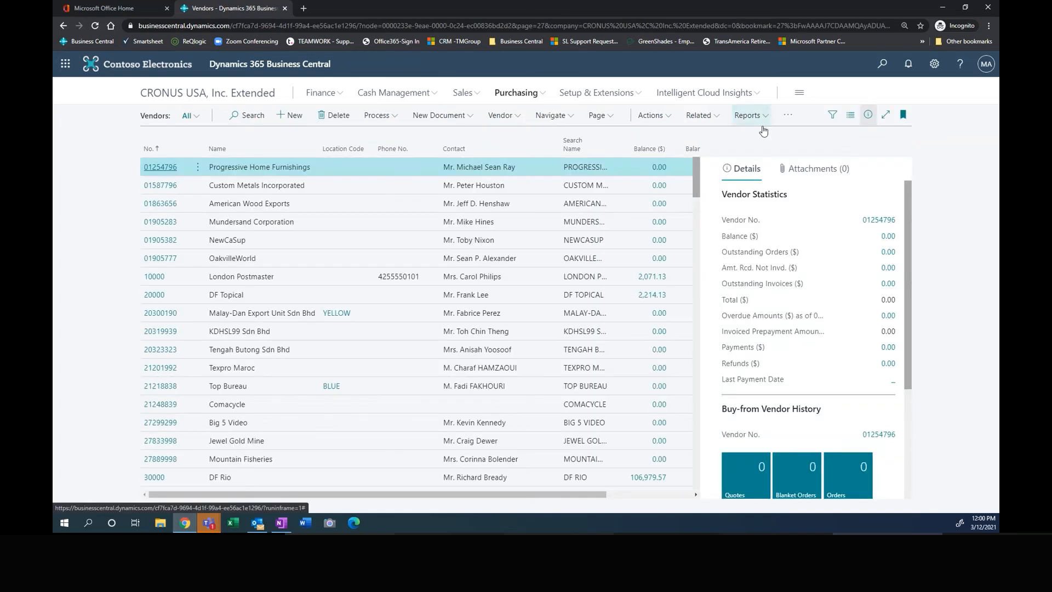
left_click(756, 118)
mouse_move(740, 156)
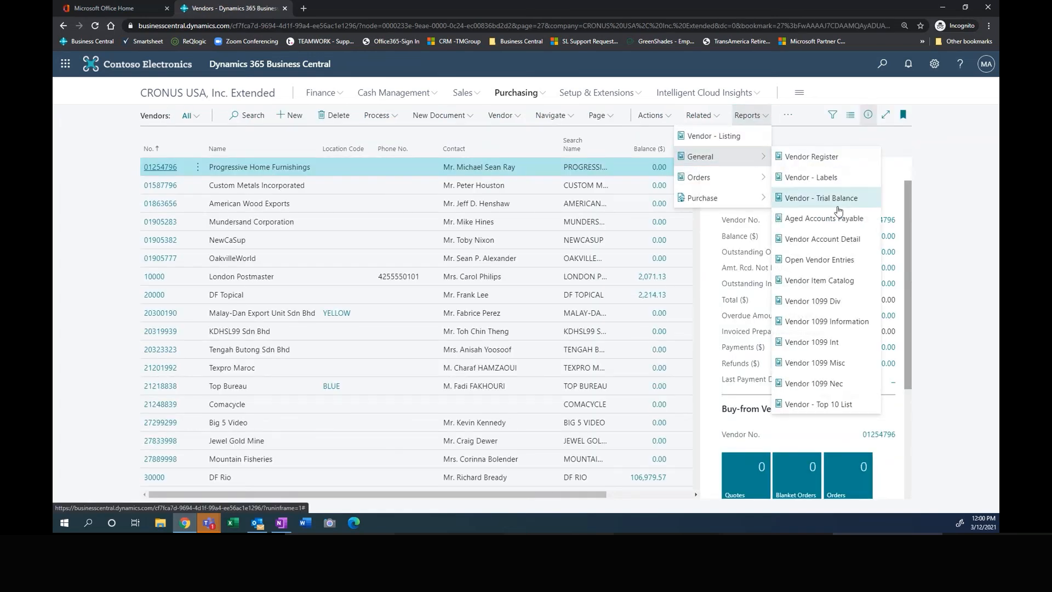
left_click(830, 219)
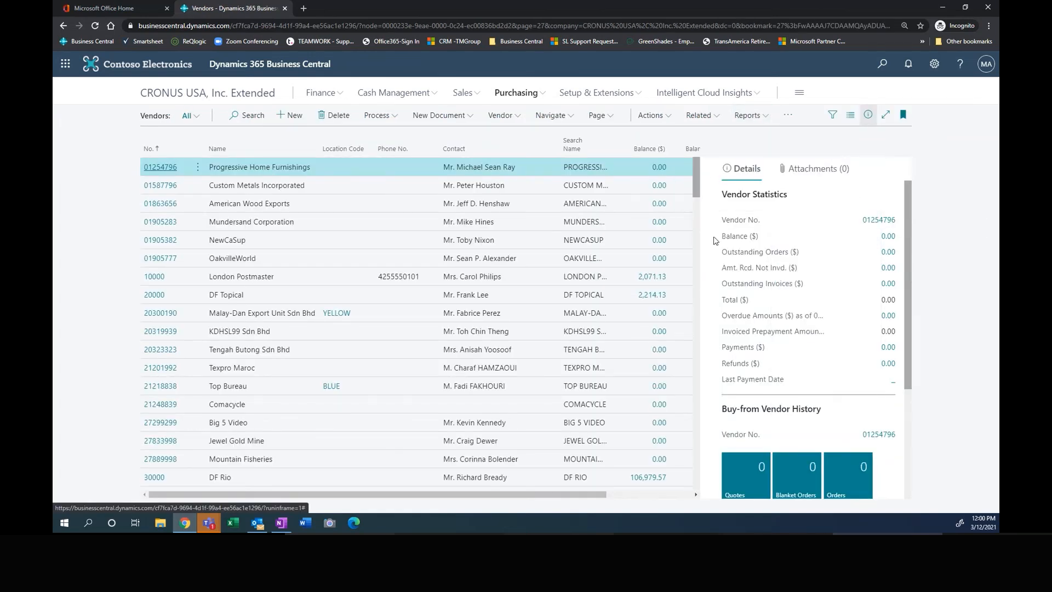
Step: Set the aging report's as-of date to 5/31/2021 and enable Print Detail
left_click(551, 208)
type("5/31/2021")
key("Tab")
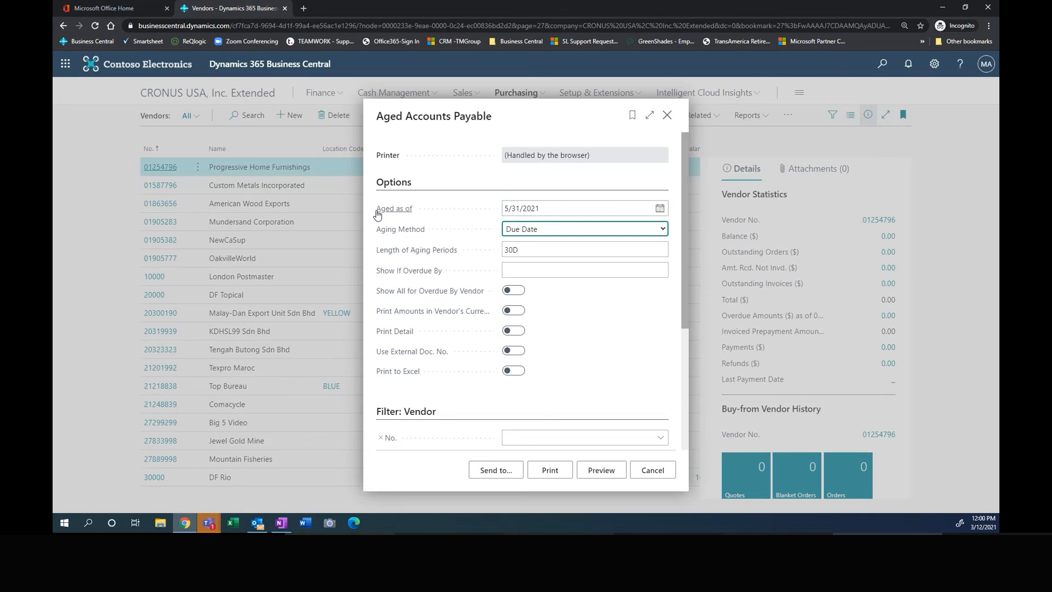
scroll(583, 359, "down", 2)
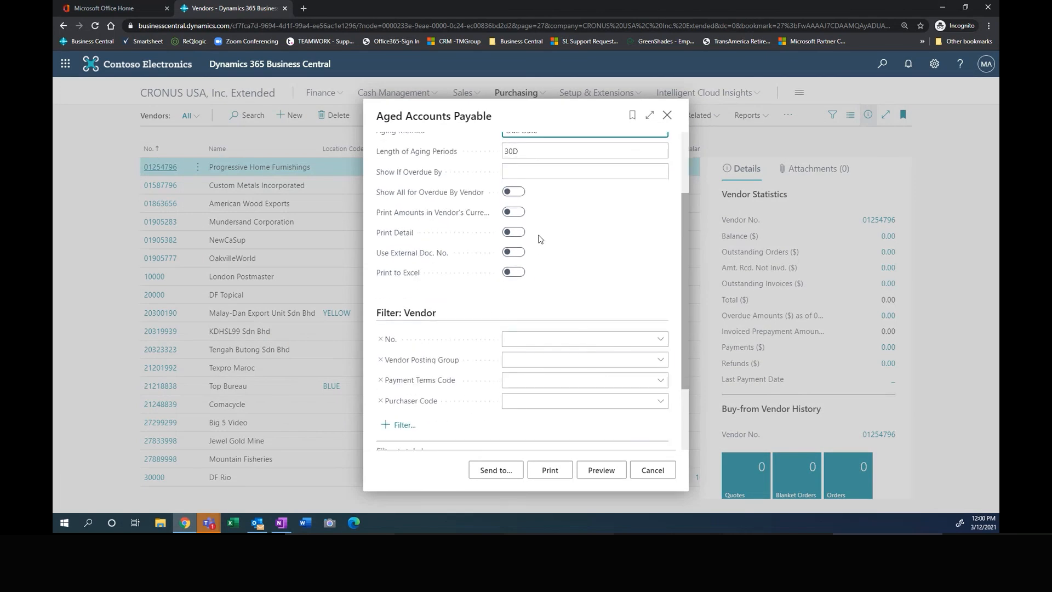
left_click(520, 234)
Step: Filter the aging report to the vendor LAMAR Advertising and preview it
scroll(568, 277, "down", 2)
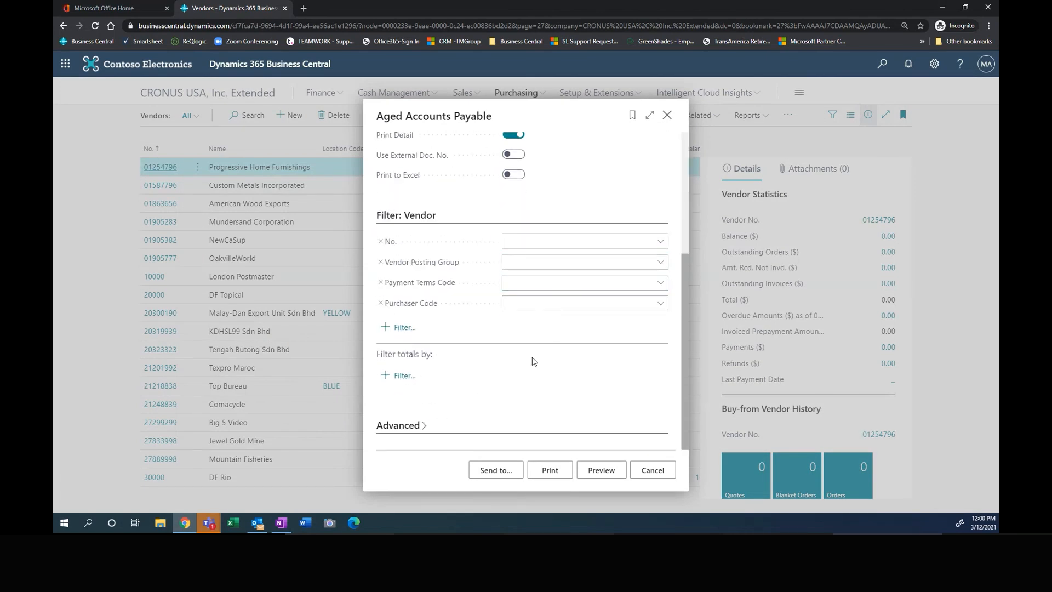
left_click(640, 244)
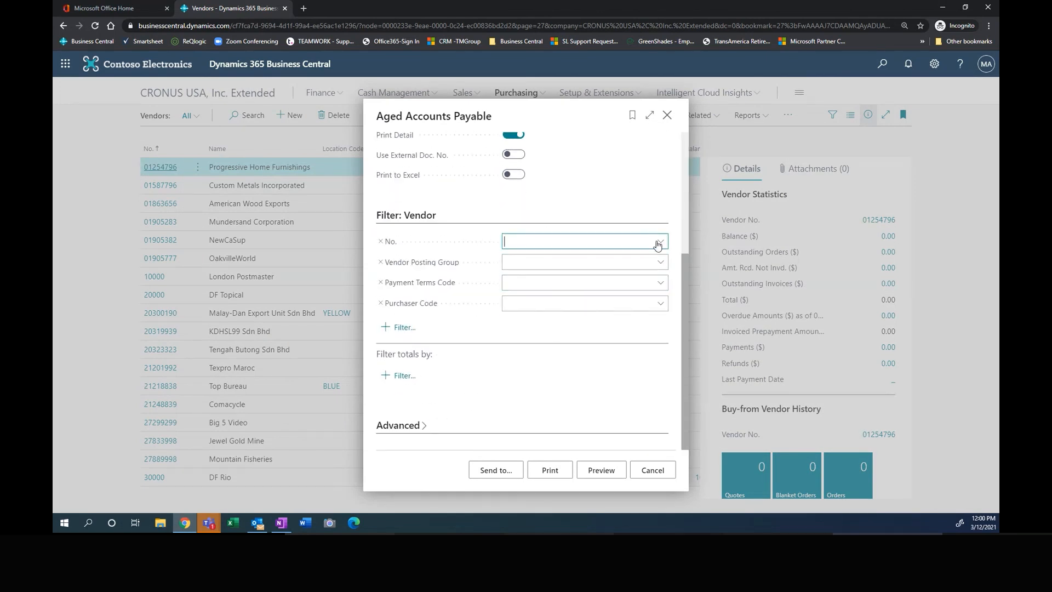
left_click(659, 243)
type("lam")
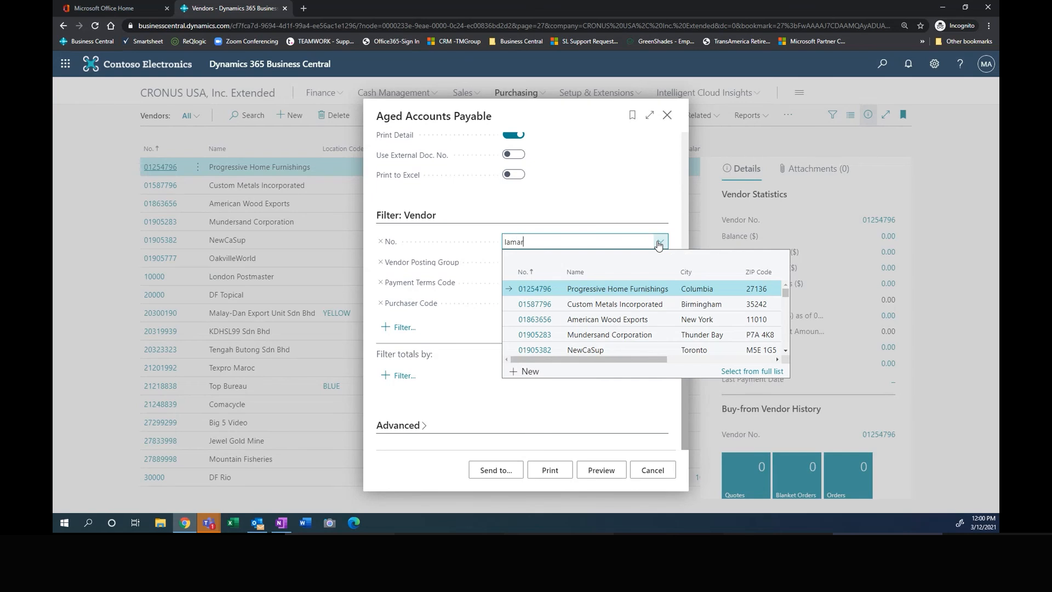
type("ar")
left_click(533, 294)
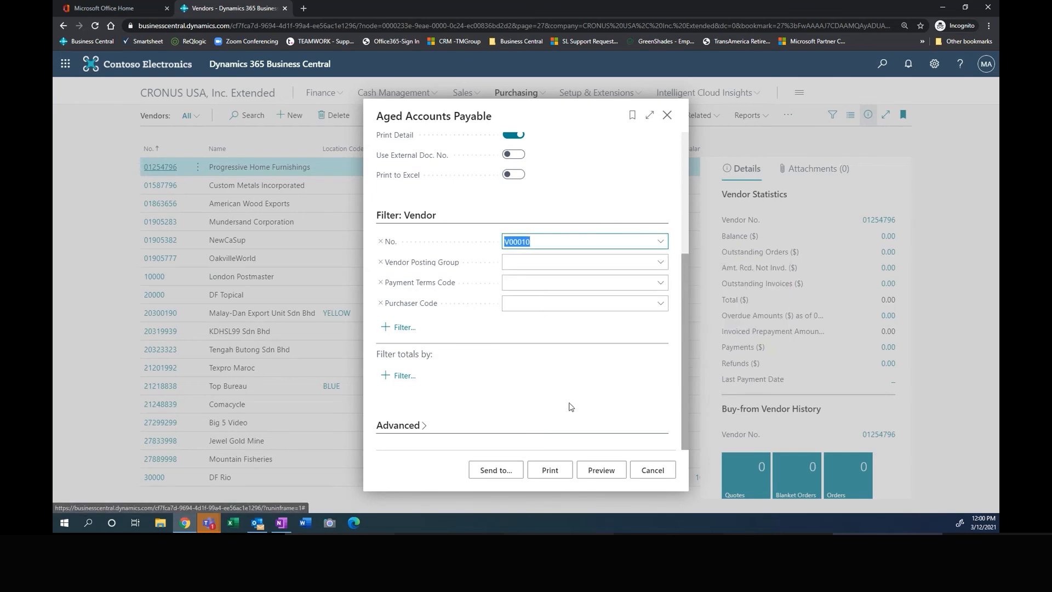
left_click(601, 471)
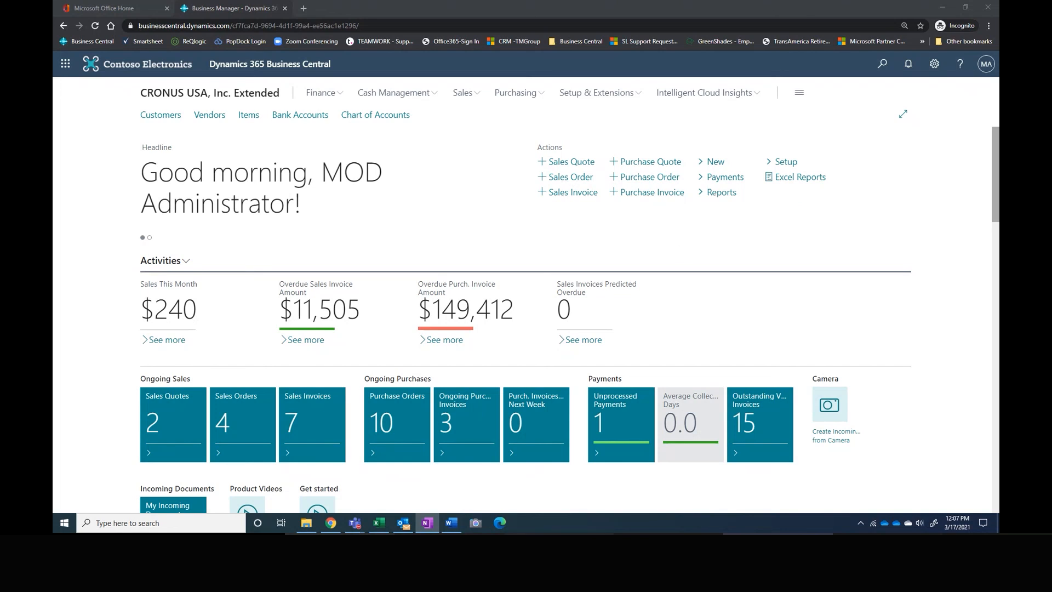
Step: Open the chart of accounts from the finance area and collapse the FactBox pane
left_click(323, 94)
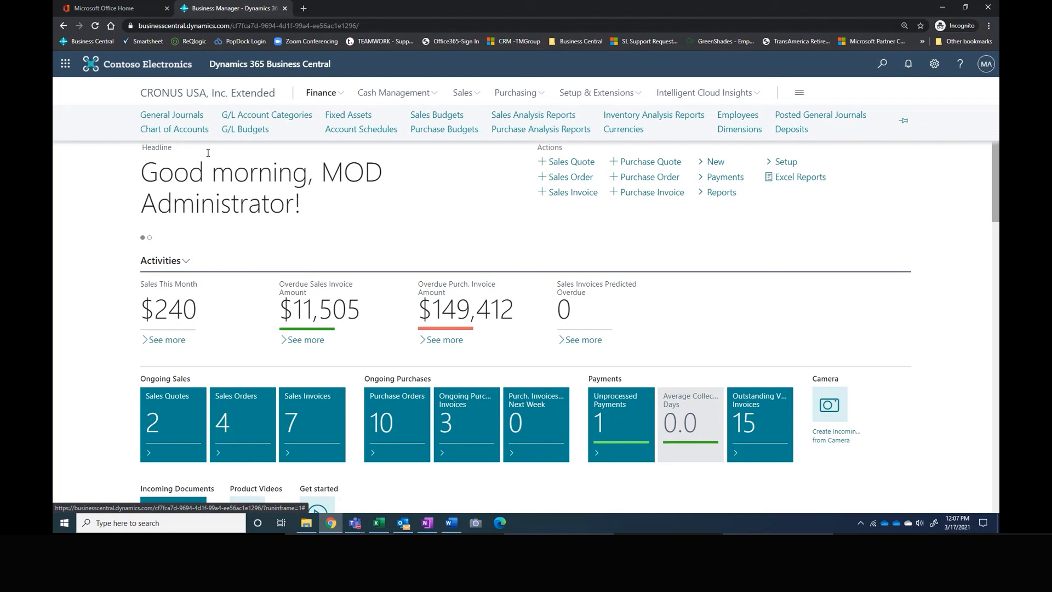
left_click(181, 134)
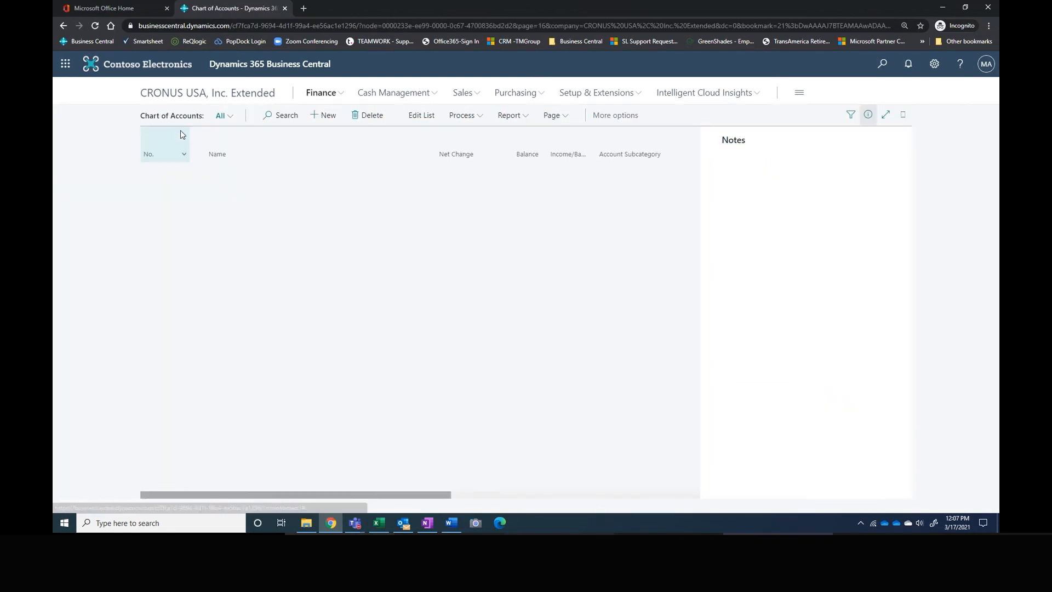
left_click(869, 115)
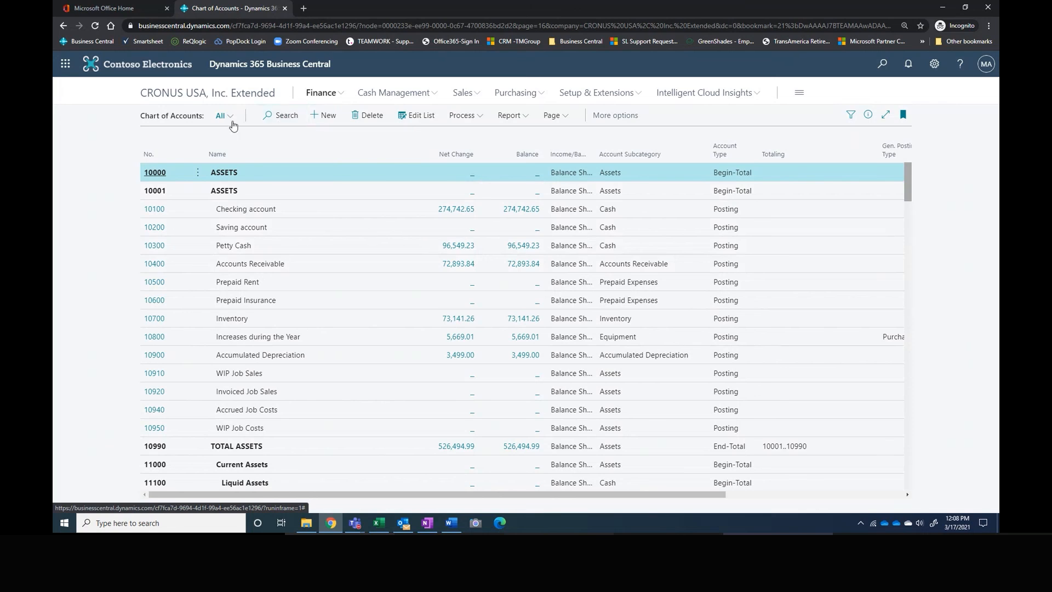
Step: Search the chart of accounts for "adv", then clear the search and browse the full account list
left_click(282, 120)
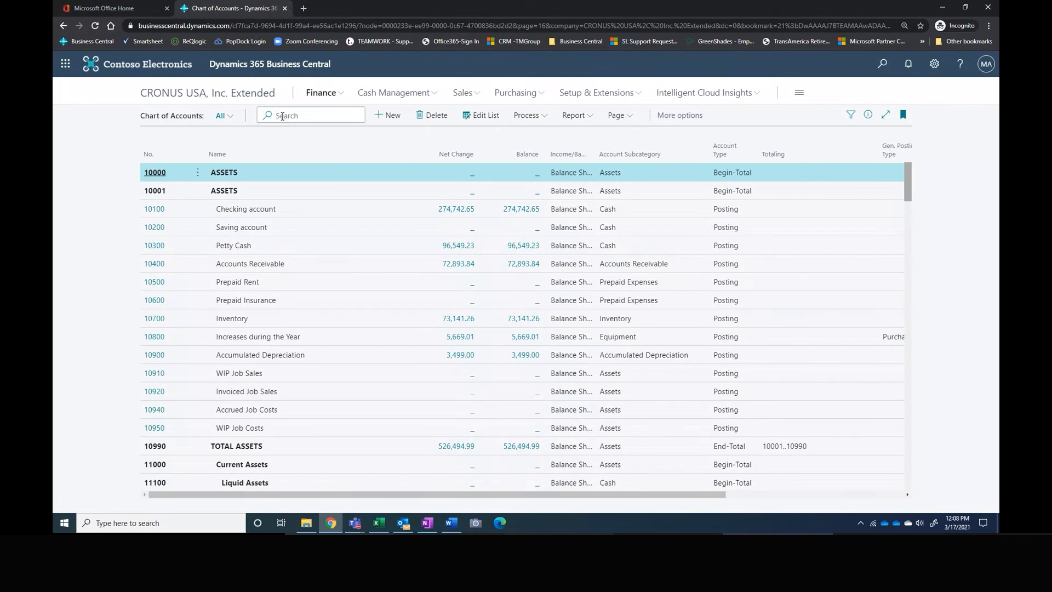
type("adv")
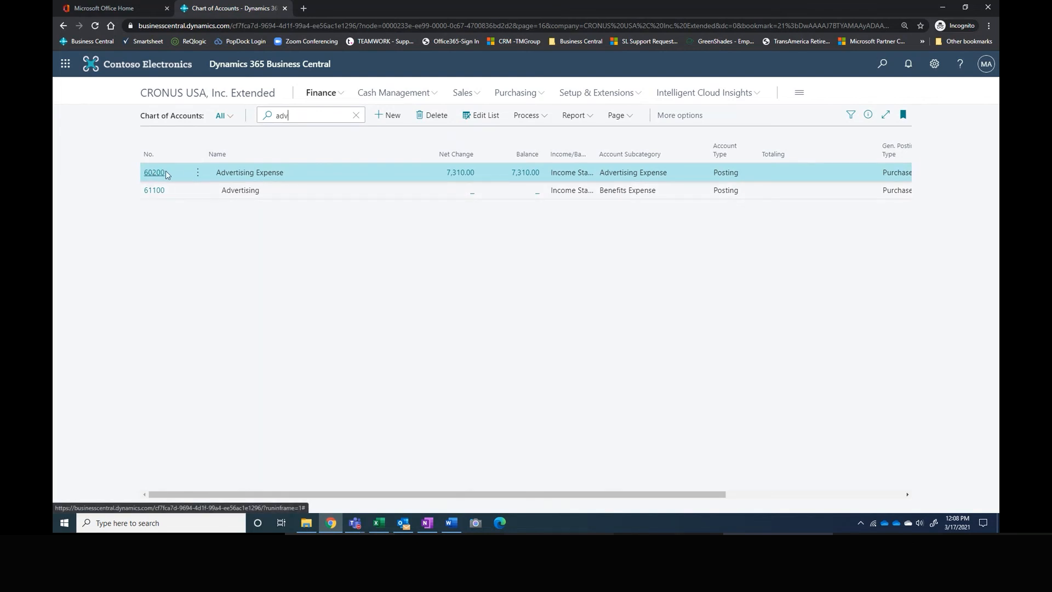
left_click(356, 117)
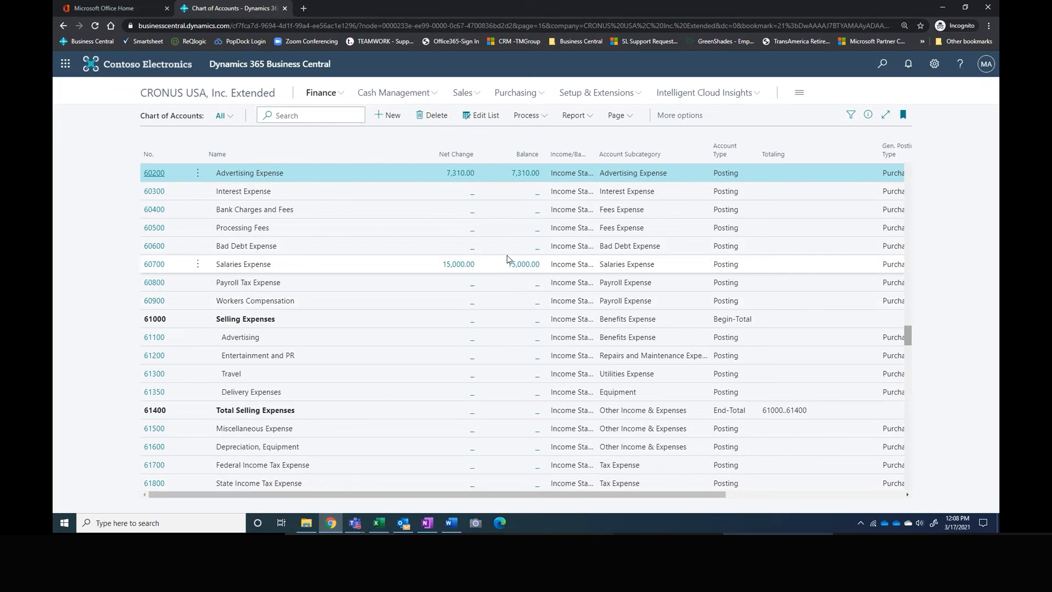
scroll(507, 259, "up", 5)
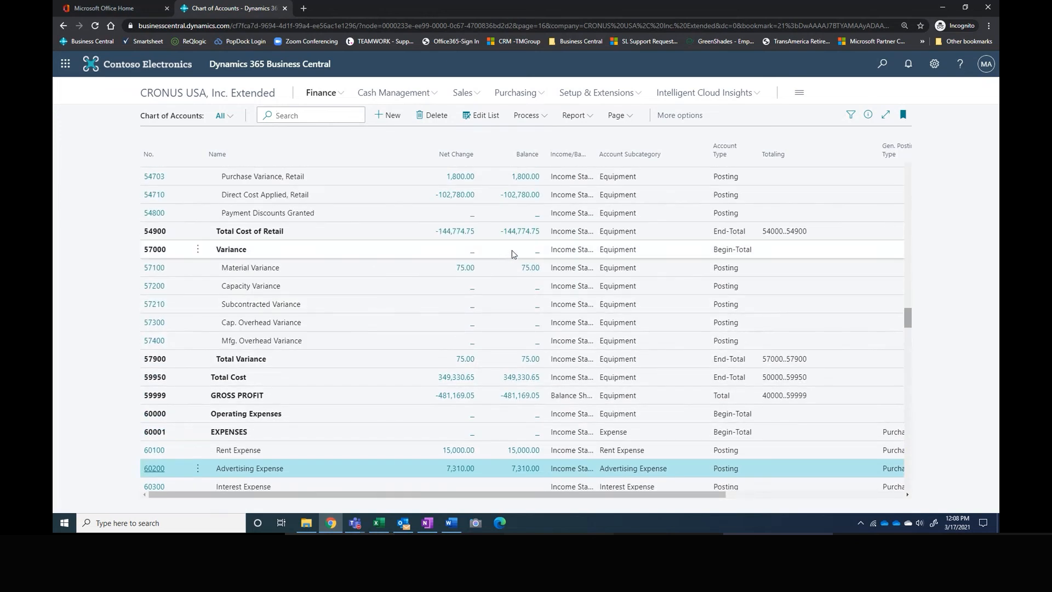
Step: Filter the chart of accounts totals by date for accounting periods p1..p8
left_click(851, 118)
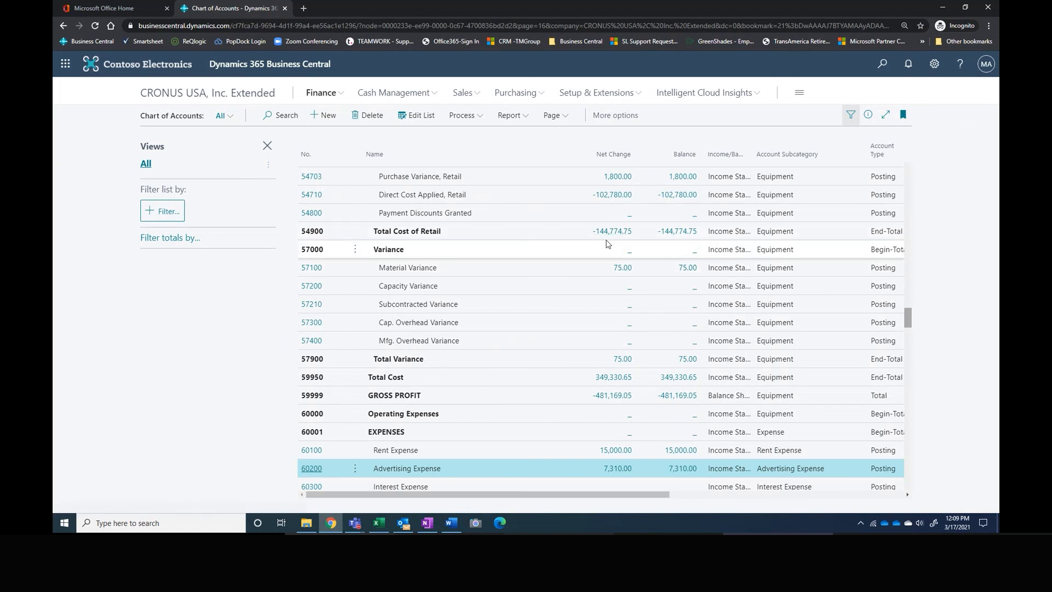
left_click(166, 240)
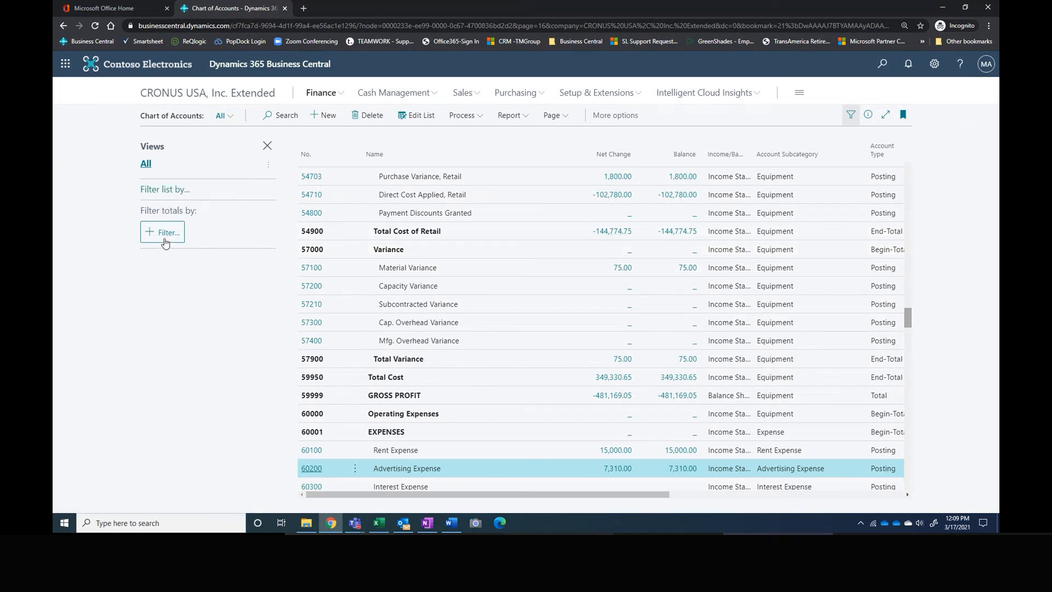
left_click(165, 237)
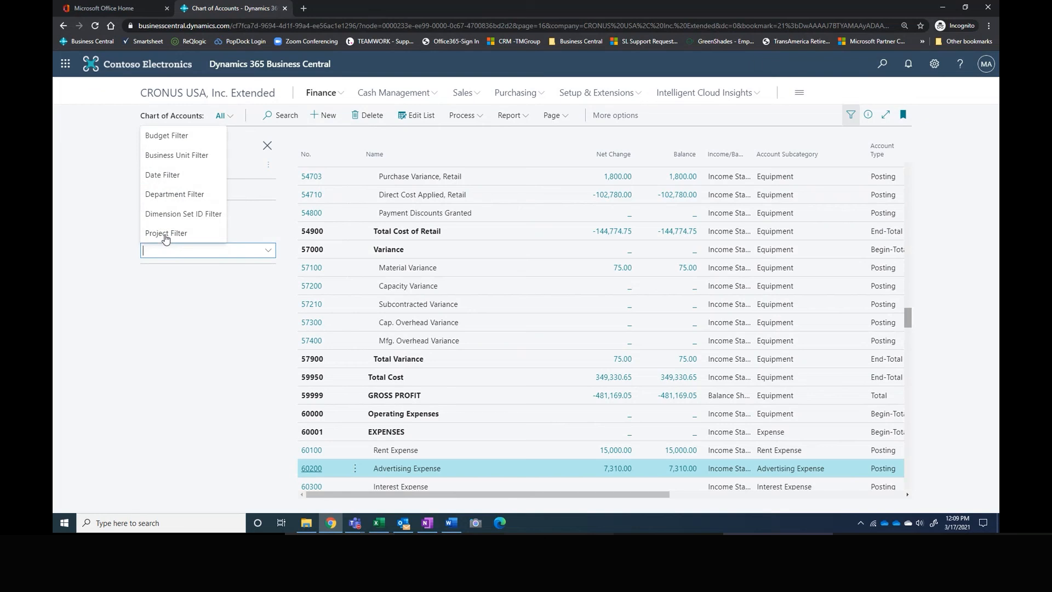
left_click(164, 178)
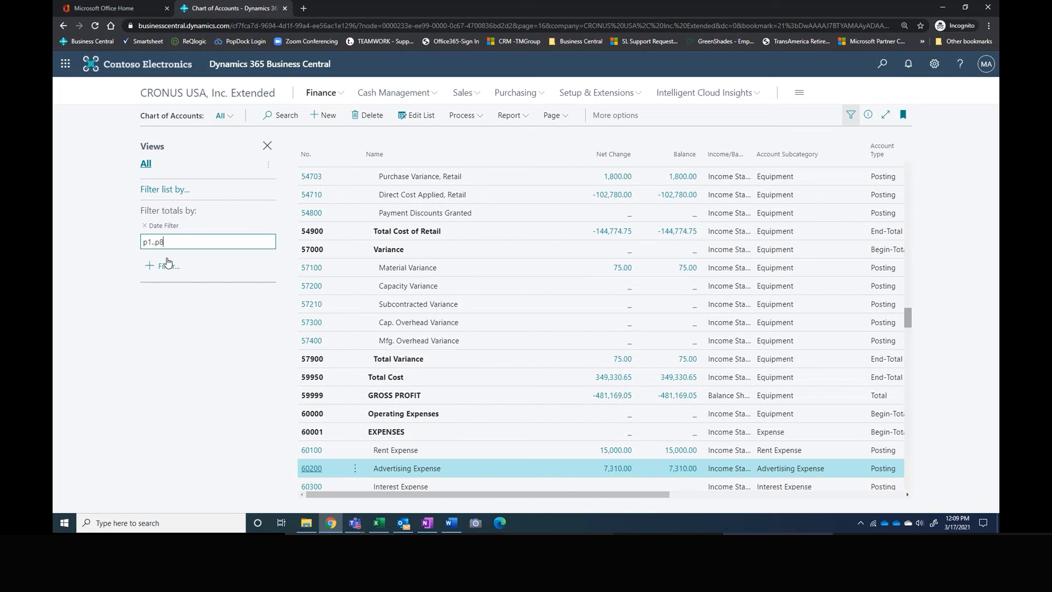
key("Tab")
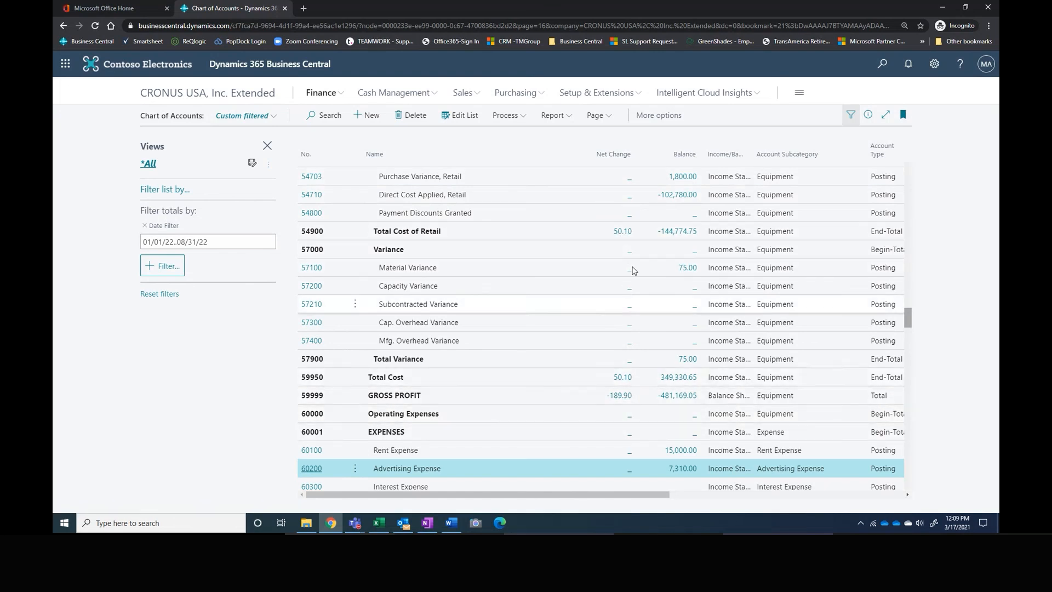
Step: Examine the general ledger entries behind the net change of account 54700 Cost of Retail Sold and return to the chart of accounts
scroll(633, 270, "up", 3)
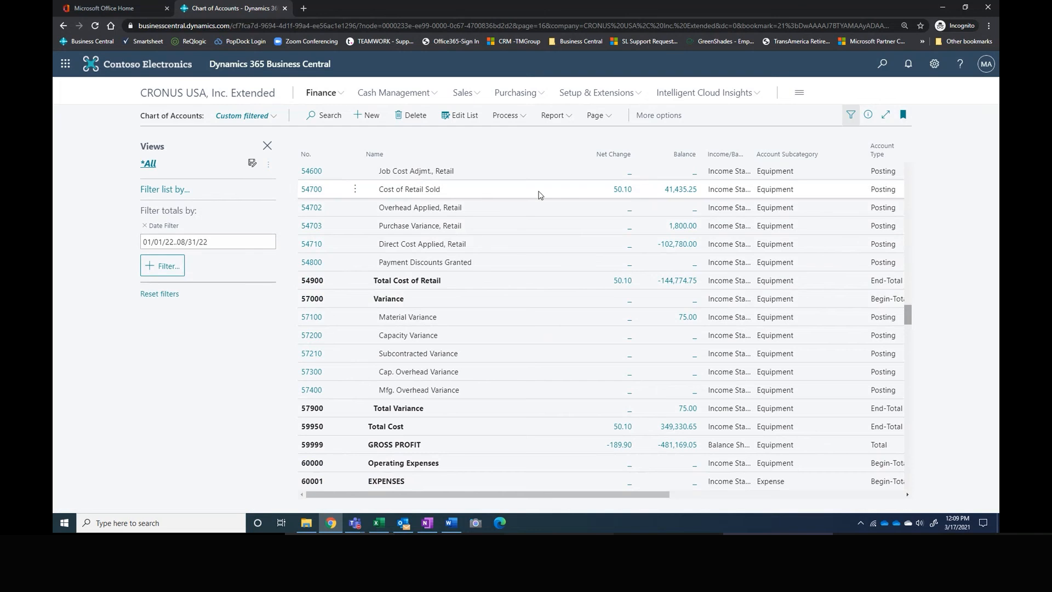
left_click(622, 190)
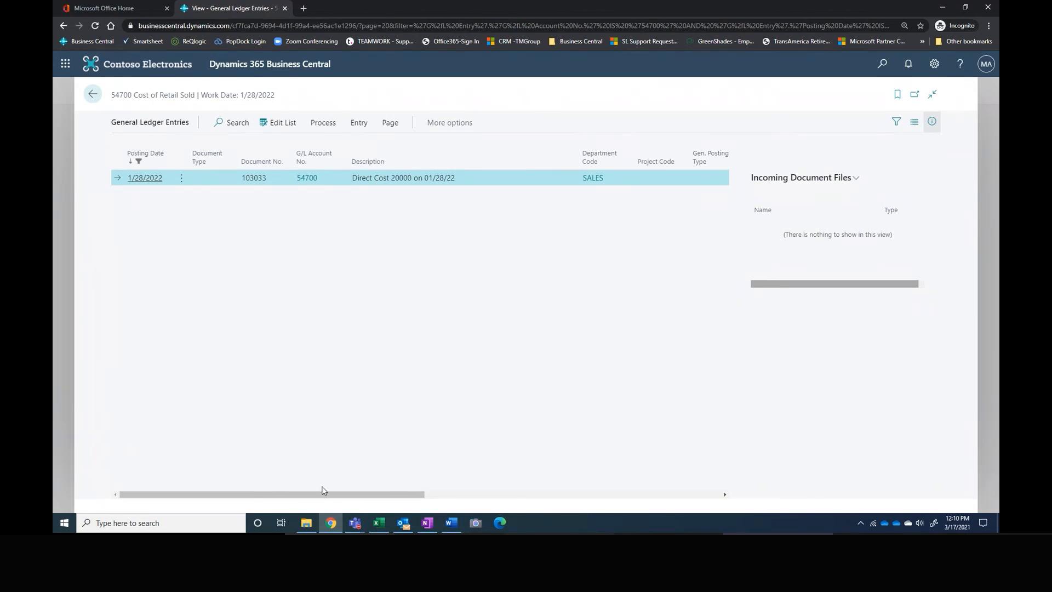
left_click_drag(323, 494, 611, 483)
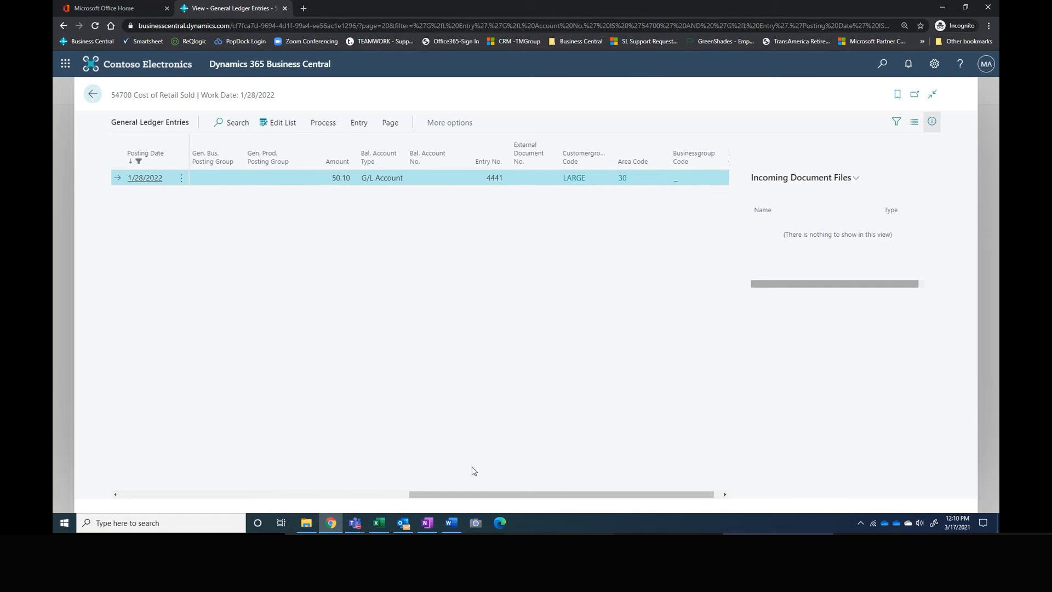
left_click_drag(460, 495, 181, 495)
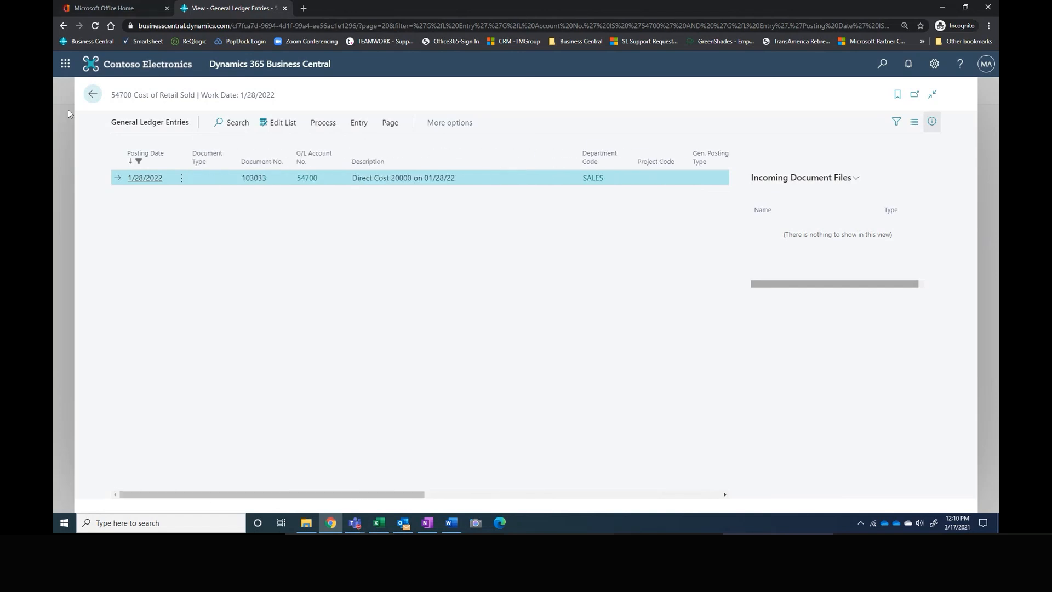
left_click(93, 94)
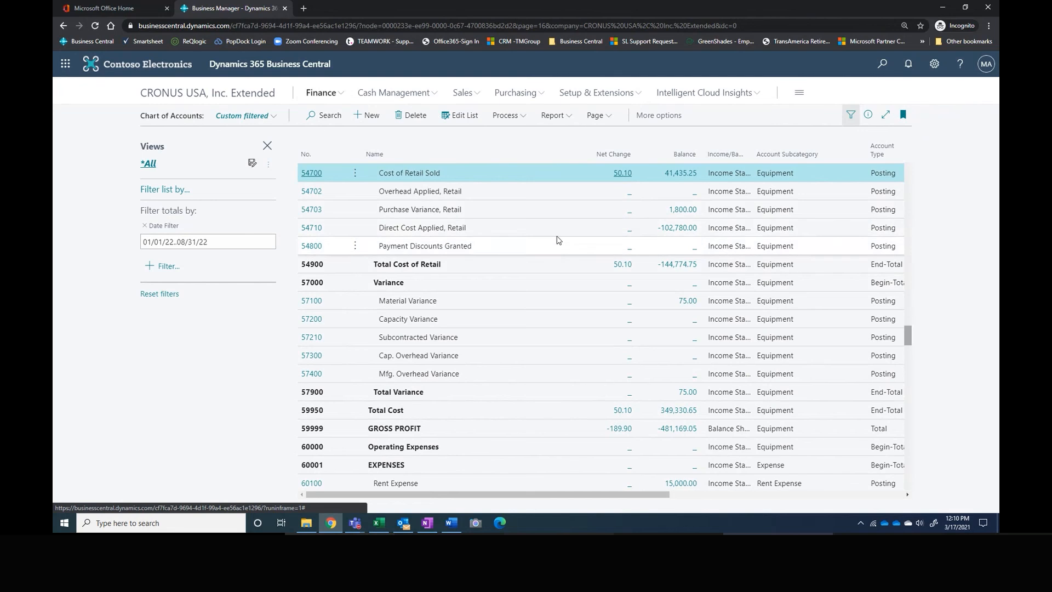
Step: Hide the filter pane and open G/L Balance by Dimension for the chart of accounts
left_click(267, 146)
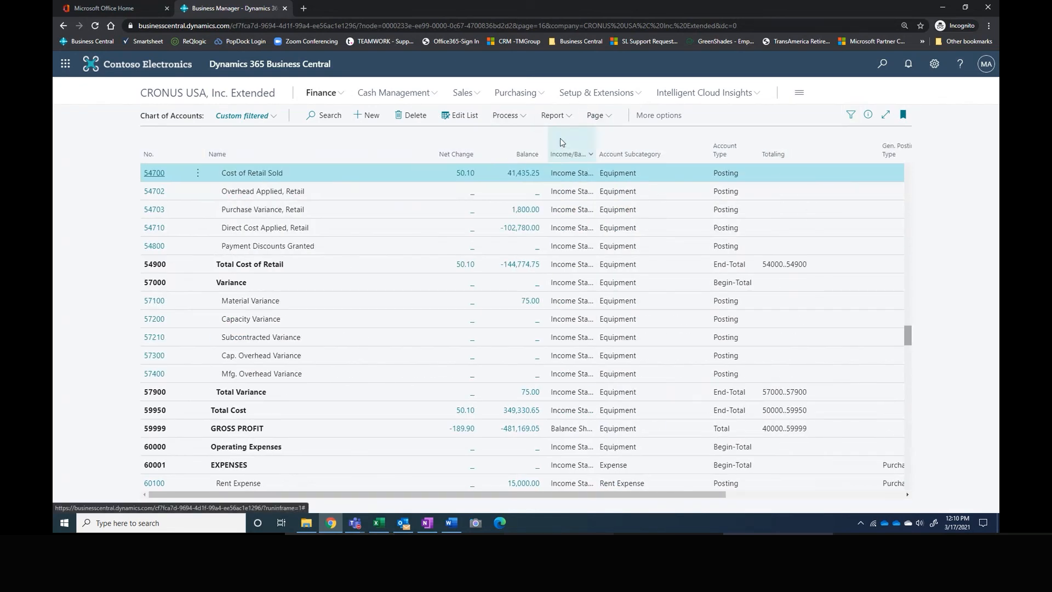
mouse_move(575, 130)
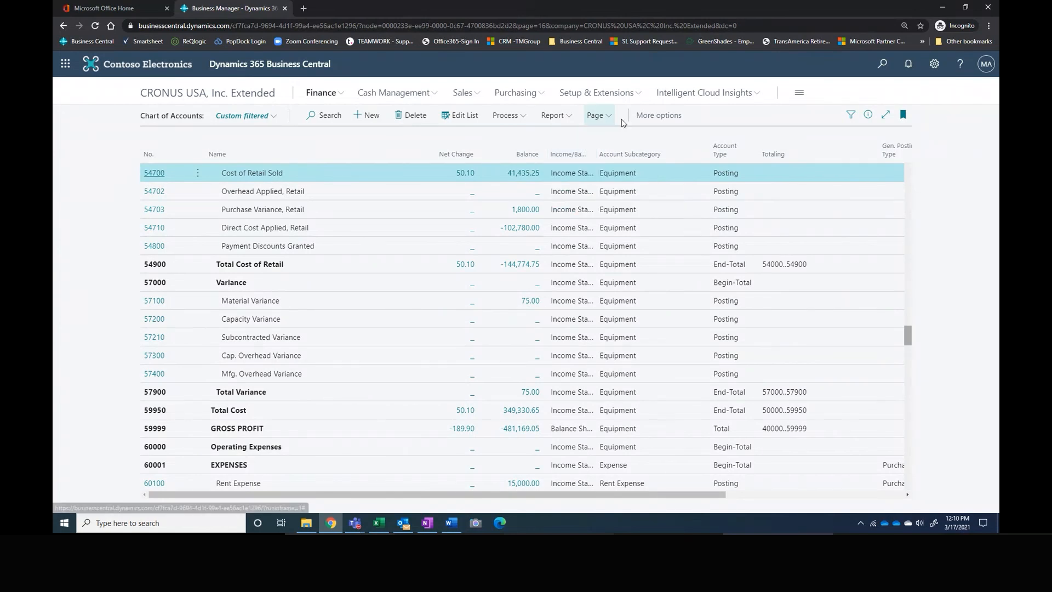
left_click(647, 116)
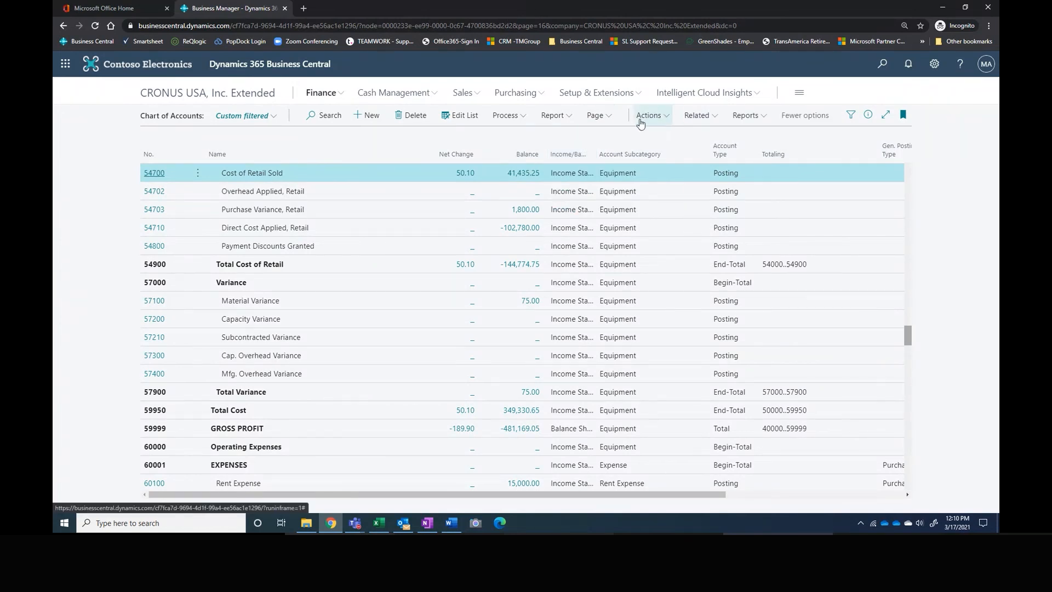
left_click(647, 115)
left_click(706, 115)
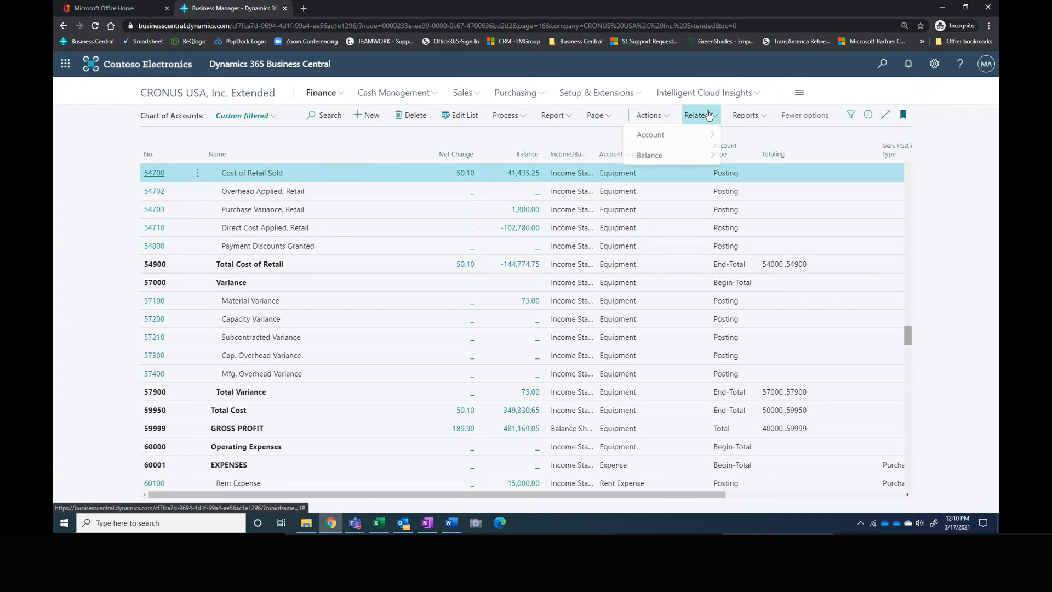
mouse_move(678, 159)
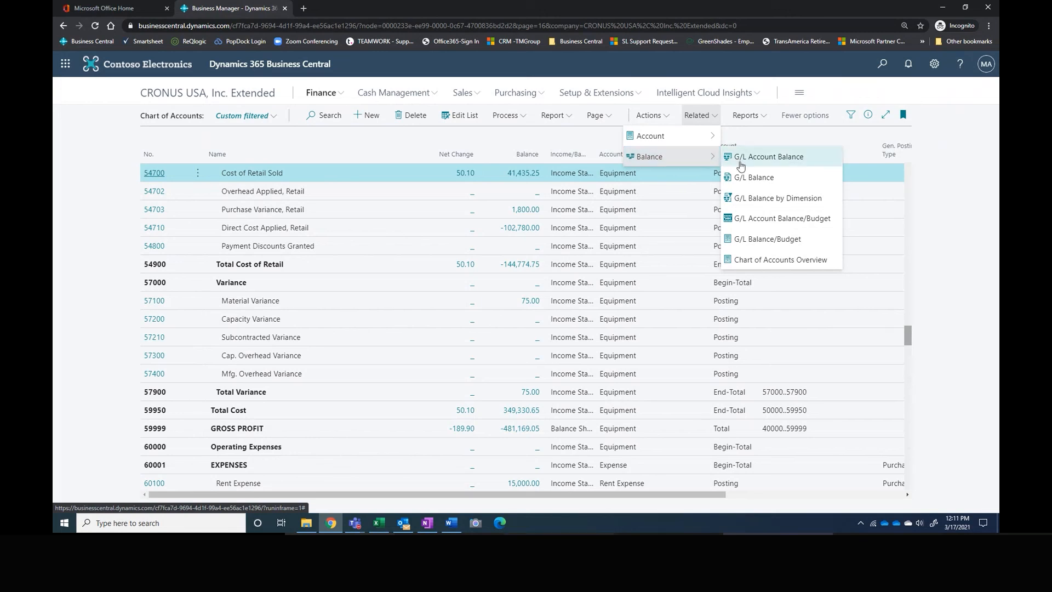
left_click(759, 199)
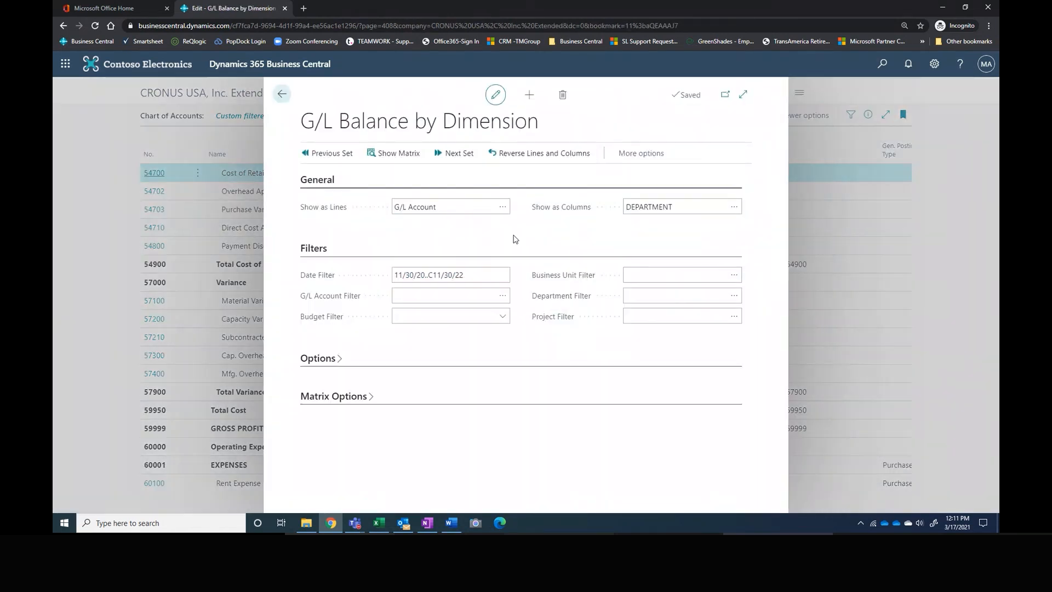
Step: Choose DEPARTMENT as the column dimension for the G/L balance and show the matrix
left_click(433, 275)
left_click(426, 297)
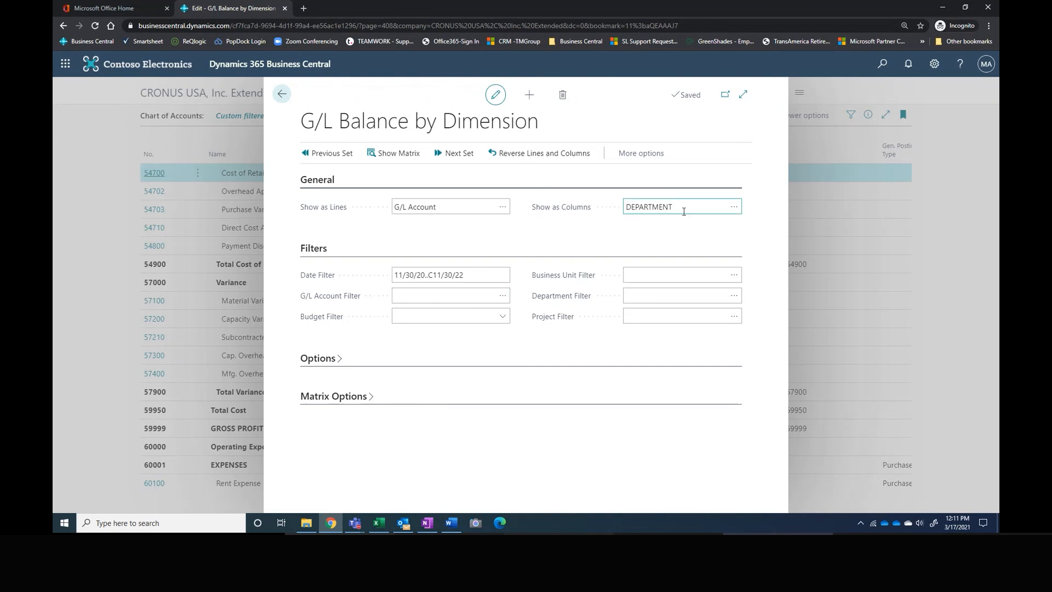
left_click(735, 206)
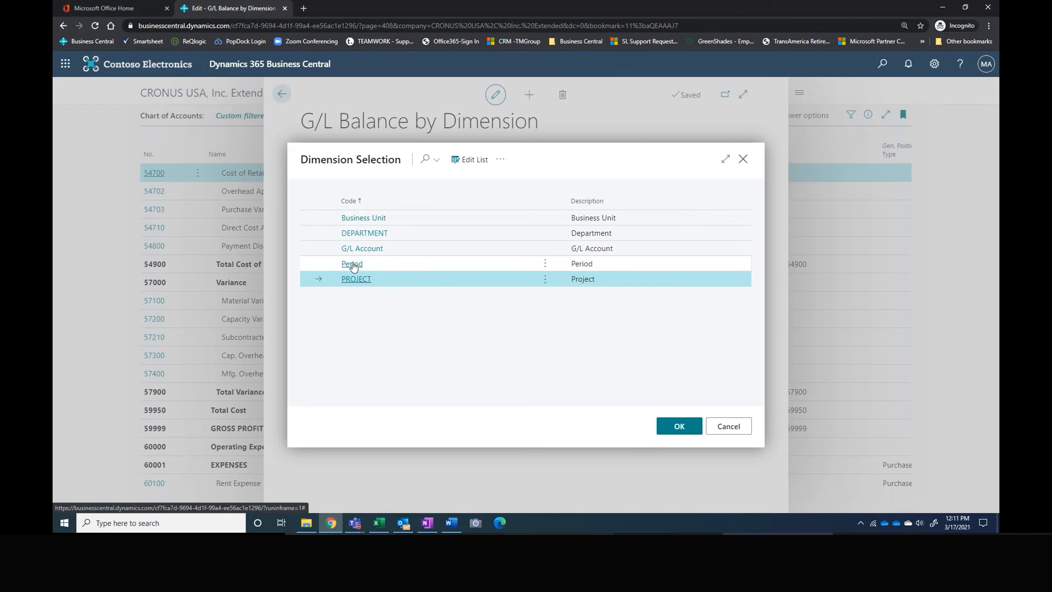
left_click(362, 234)
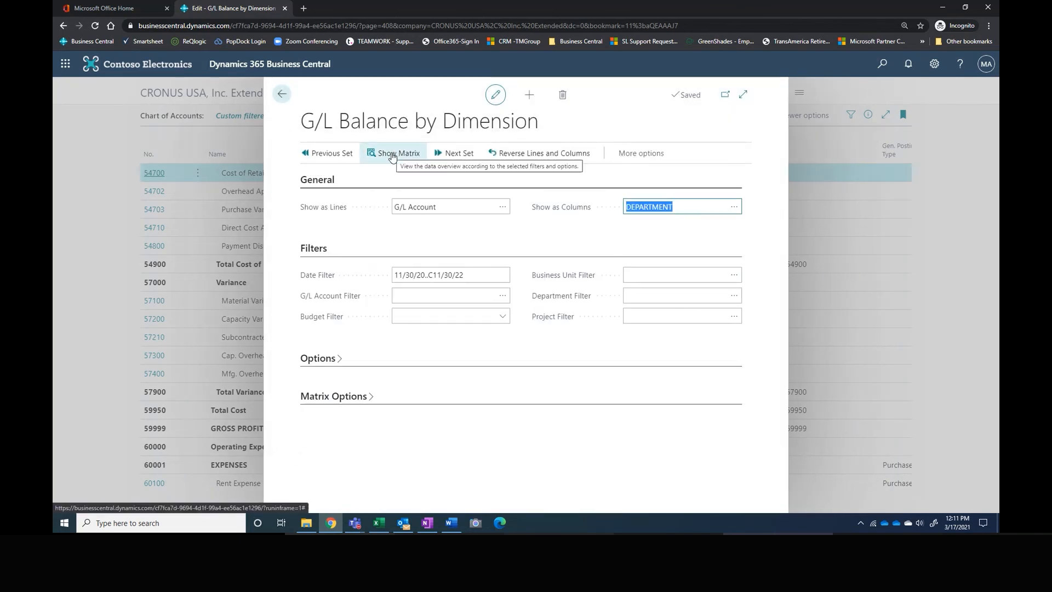
left_click(392, 155)
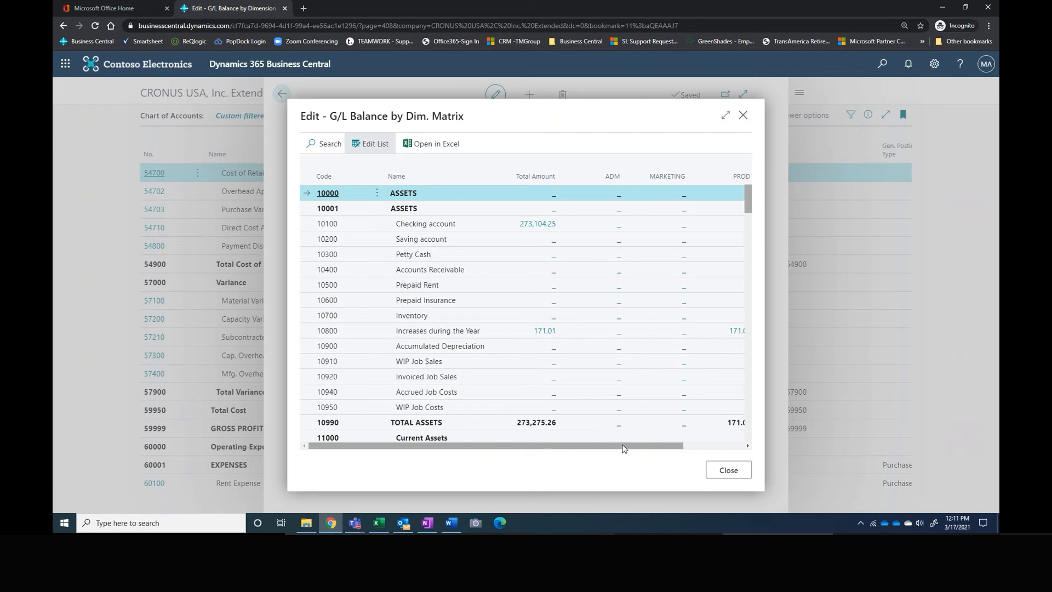
Step: Examine the account balances by department in the matrix, from the asset accounts through the cost of retail accounts
left_click_drag(623, 448, 685, 449)
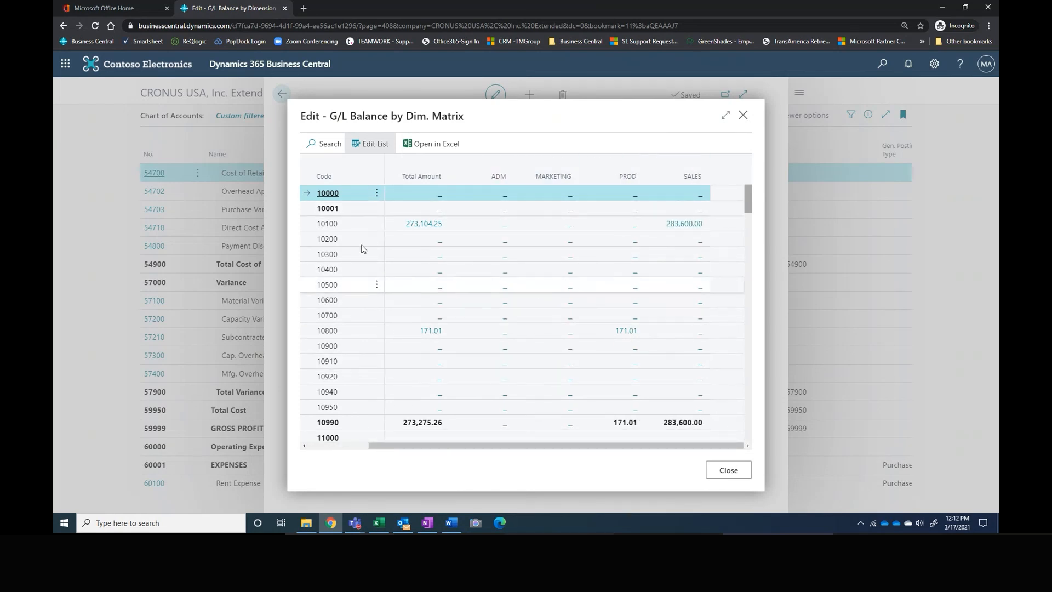
scroll(712, 263, "down", 5)
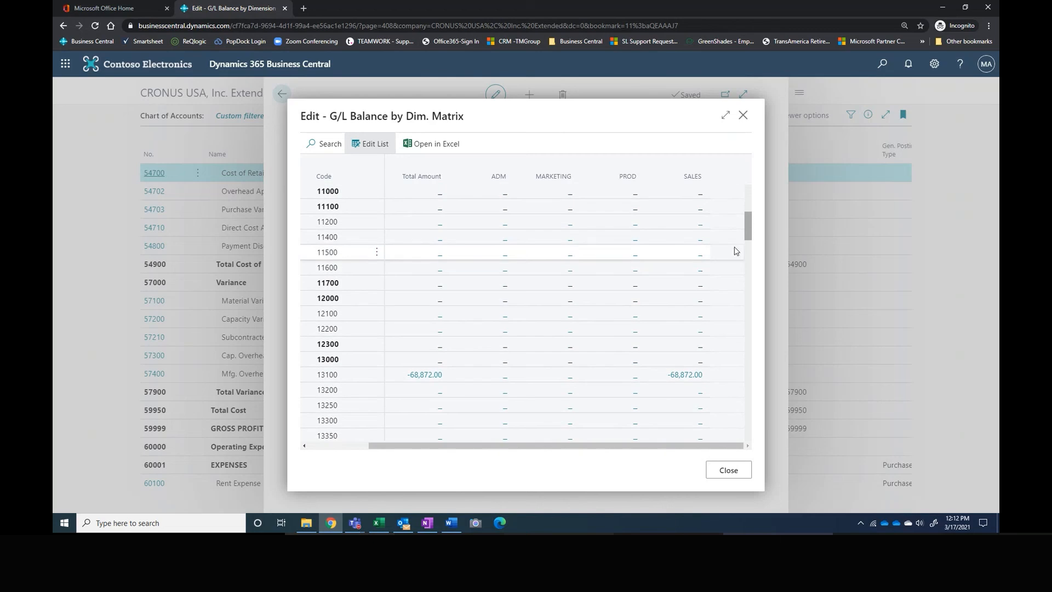
scroll(750, 250, "down", 15)
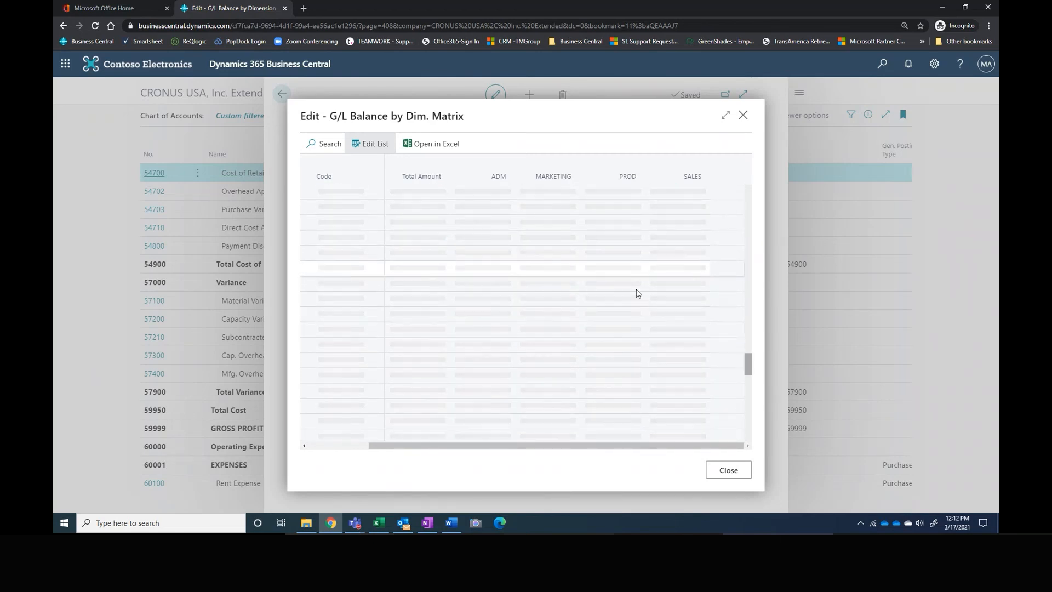
scroll(668, 349, "down", 6)
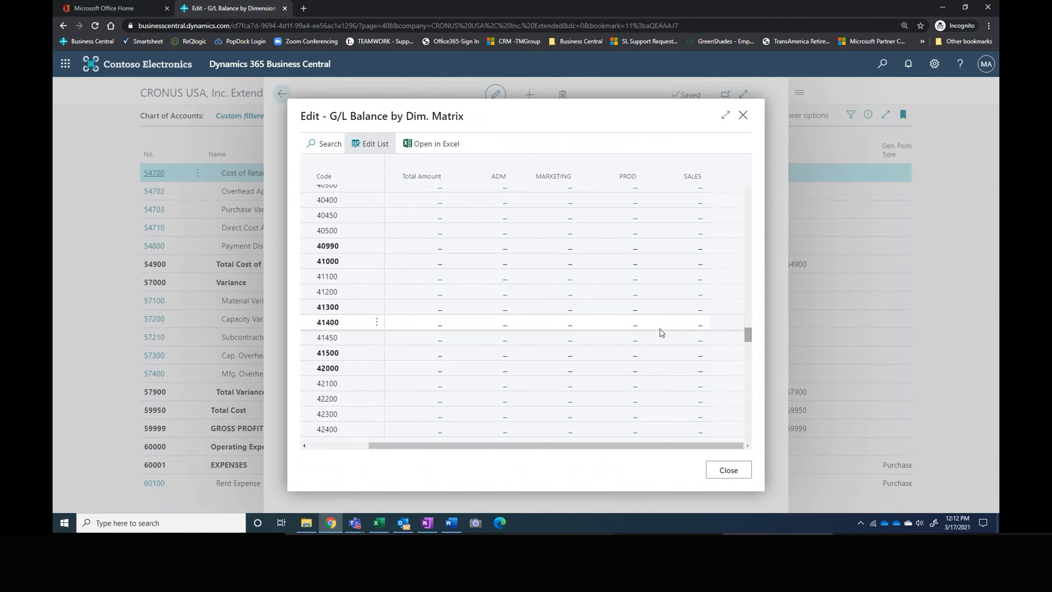
scroll(661, 332, "down", 10)
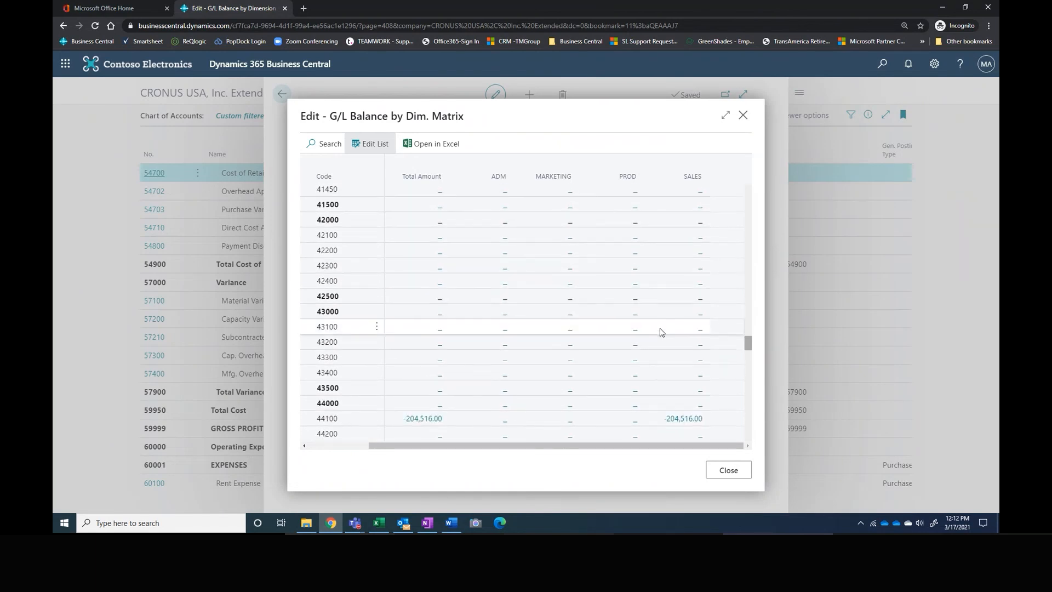
scroll(661, 332, "down", 5)
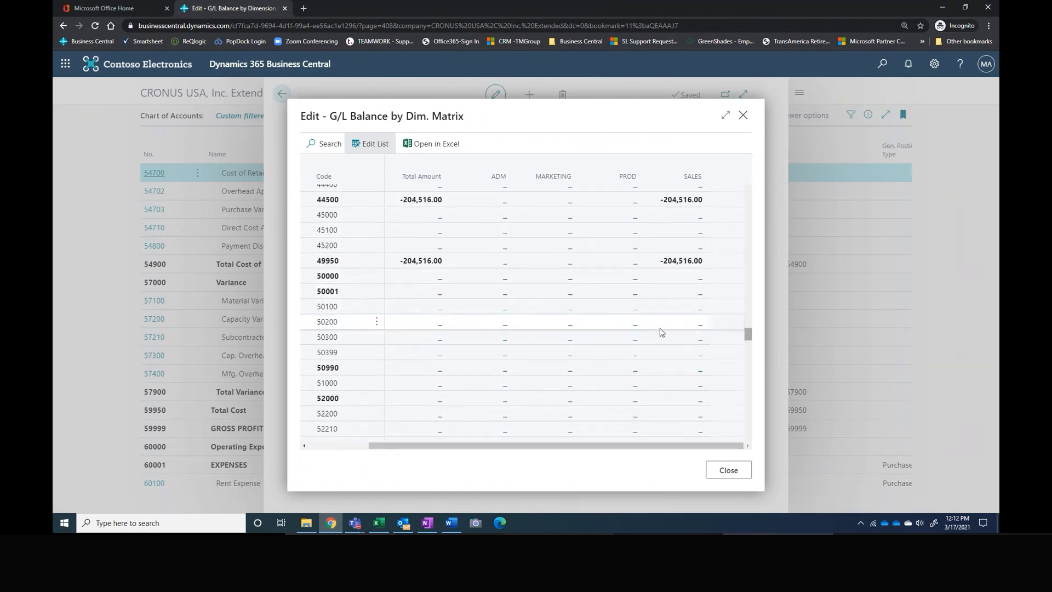
scroll(661, 332, "down", 5)
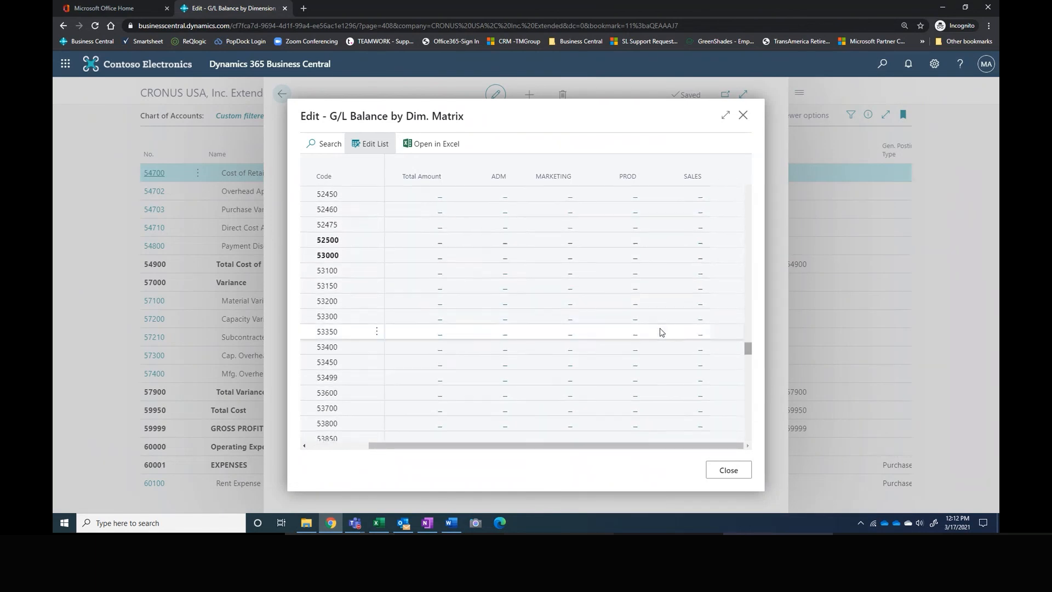
scroll(660, 332, "down", 2)
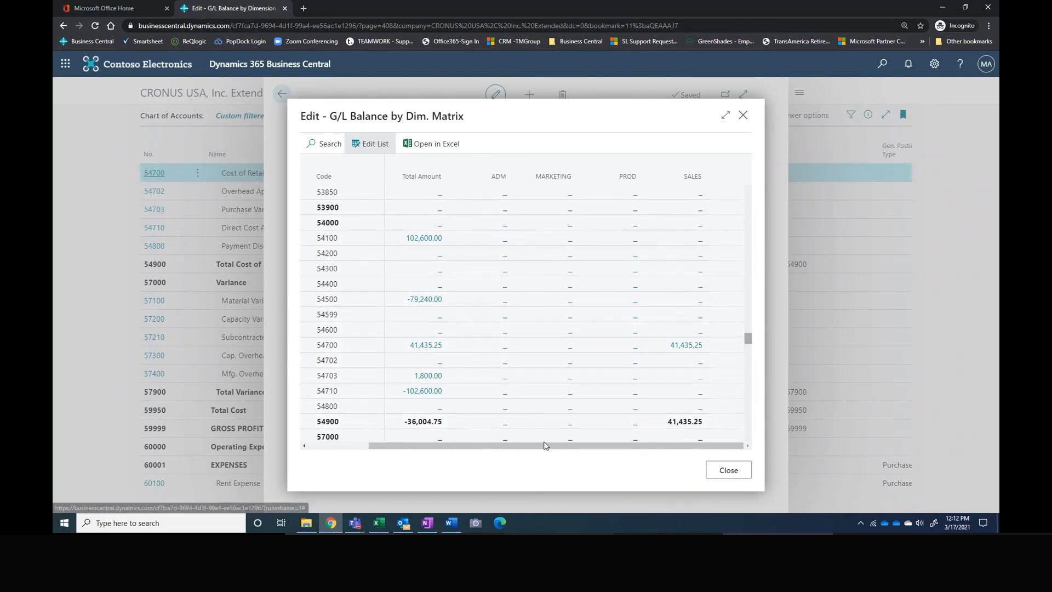
Step: Examine the expense account names and their amounts by department in the G/L balance matrix
left_click_drag(545, 445, 483, 445)
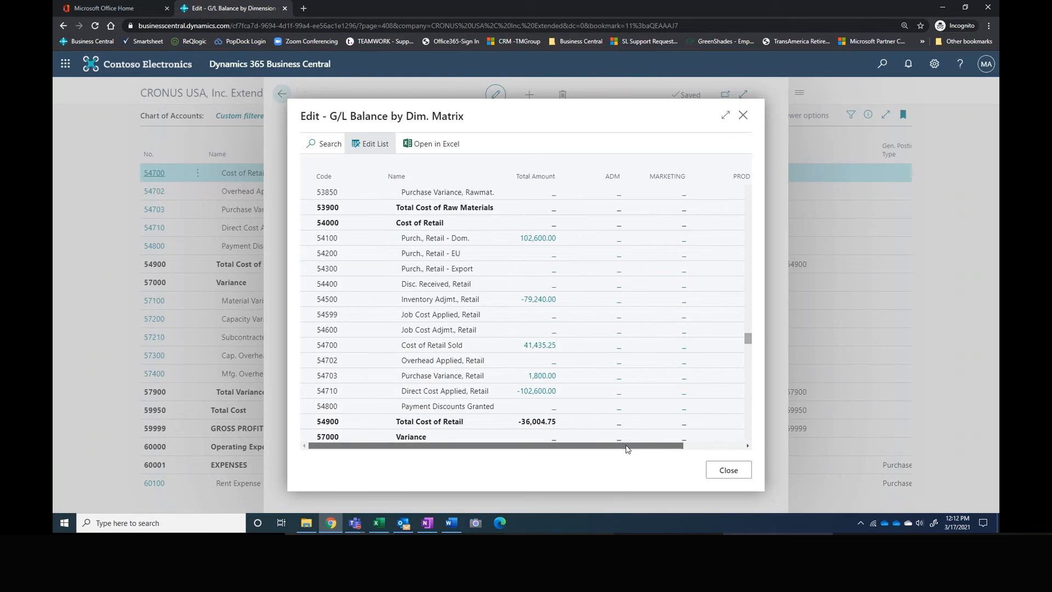
left_click_drag(627, 445, 688, 445)
scroll(657, 361, "down", 7)
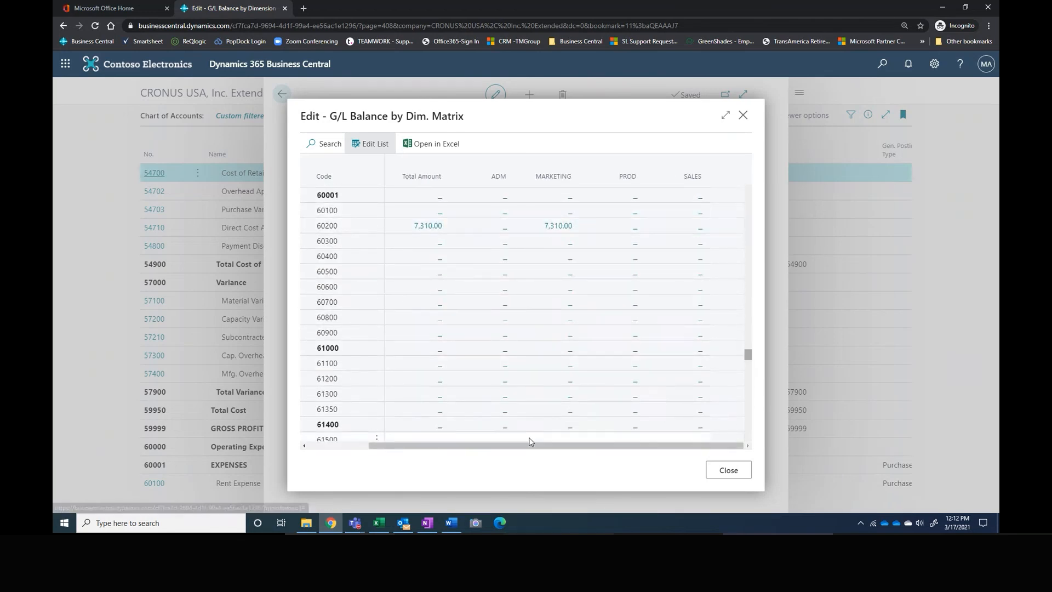
left_click_drag(490, 445, 426, 445)
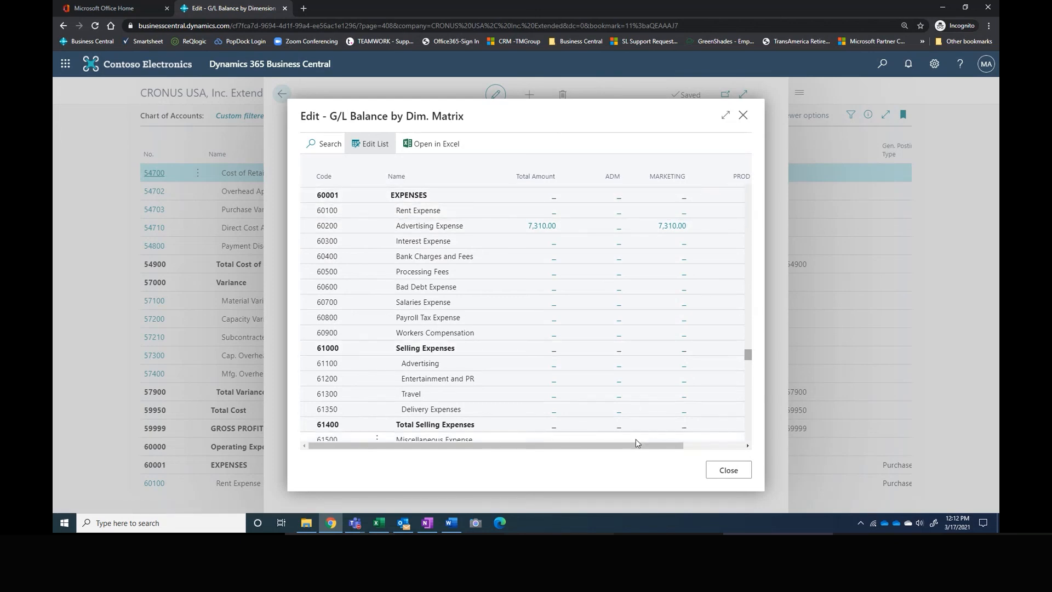
left_click_drag(636, 443, 693, 438)
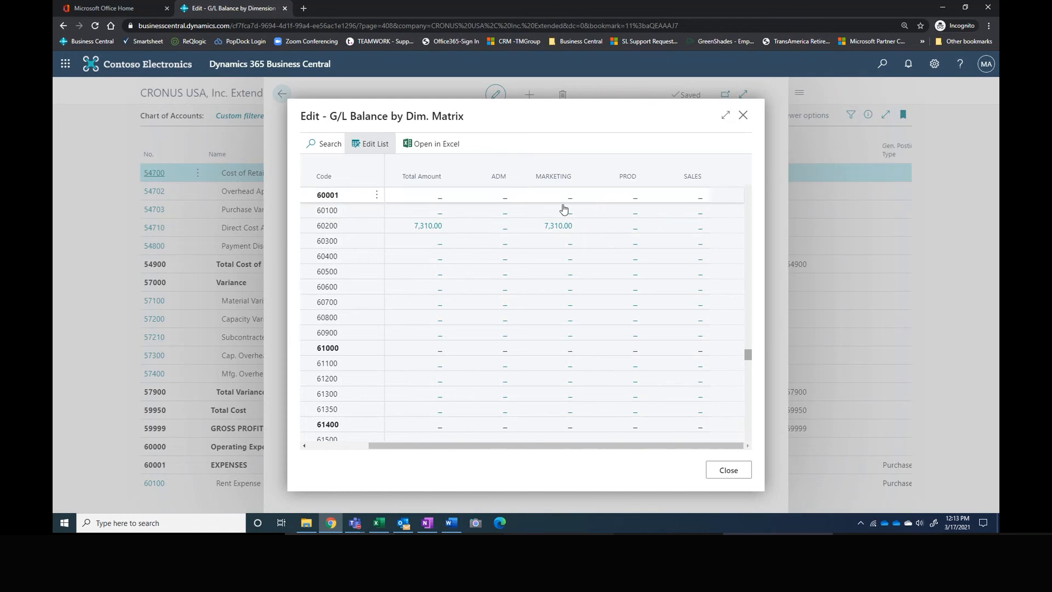
Step: Examine the ledger entries behind the MARKETING amount of account 60200 Advertising Expense with the details pane hidden, and return to the matrix
left_click(554, 228)
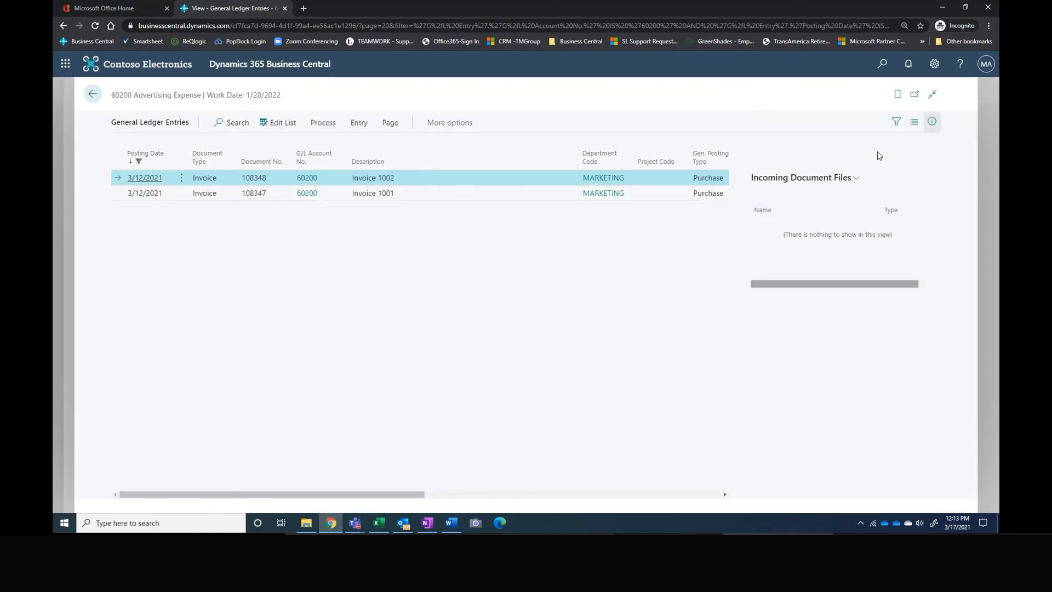
left_click(932, 121)
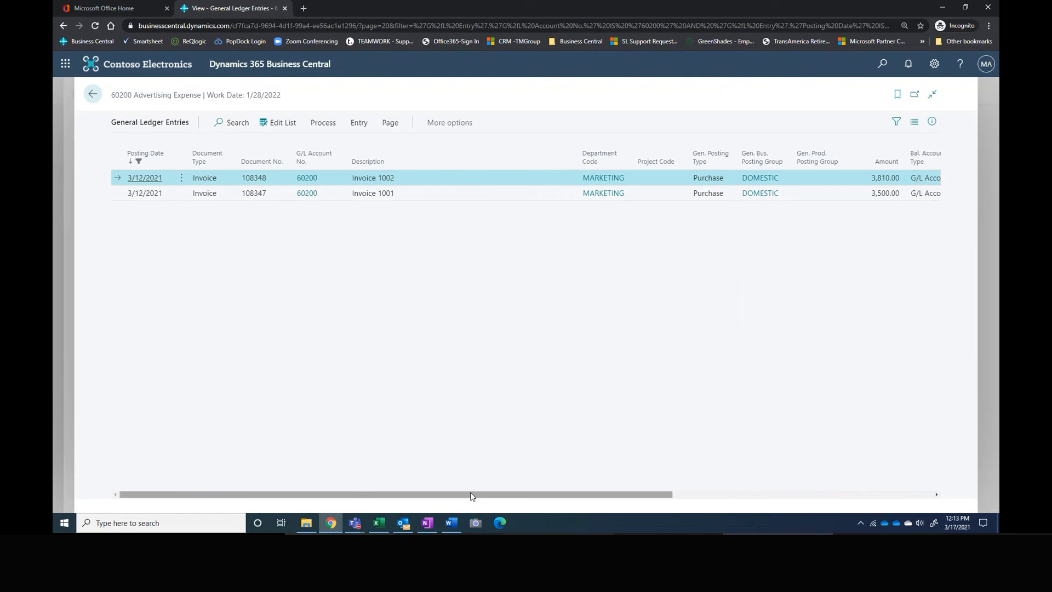
left_click_drag(475, 494, 609, 485)
left_click_drag(609, 484, 615, 486)
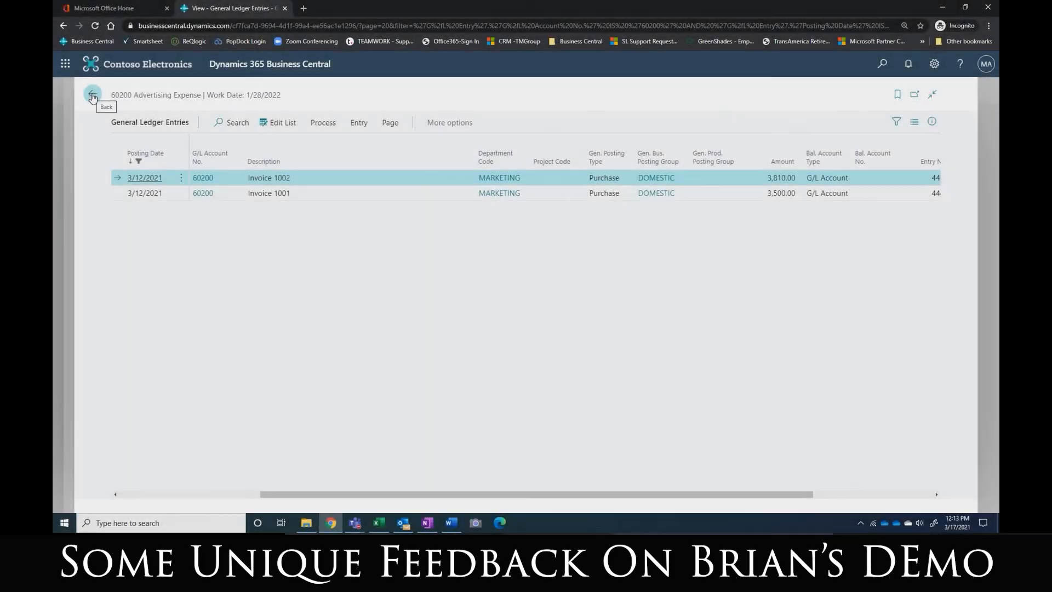
left_click(92, 96)
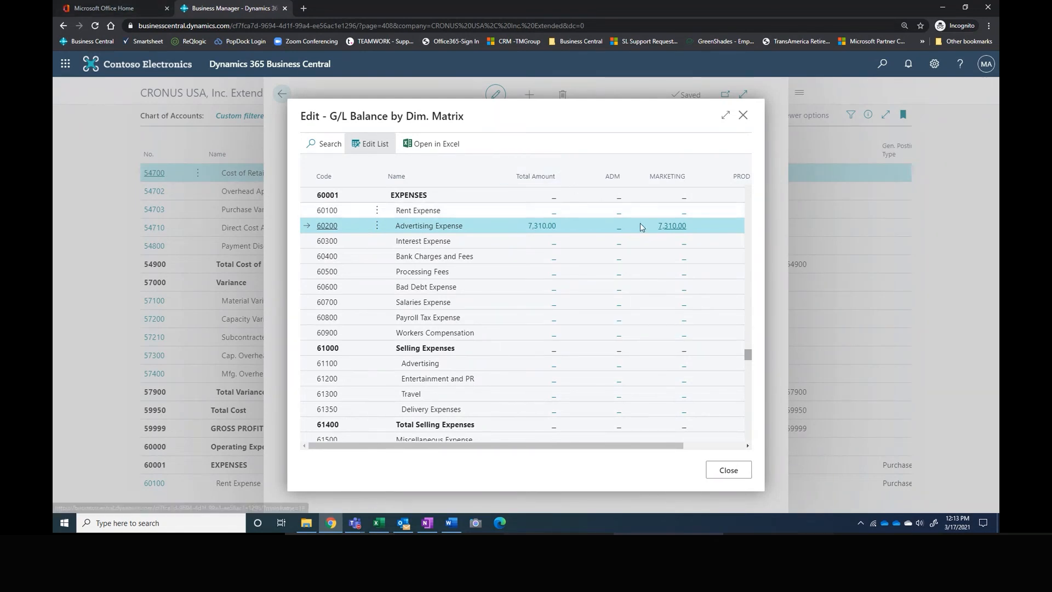
Step: Reopen the MARKETING ledger entries of Advertising Expense and find the entries related to the Invoice 1002 posting
left_click(674, 226)
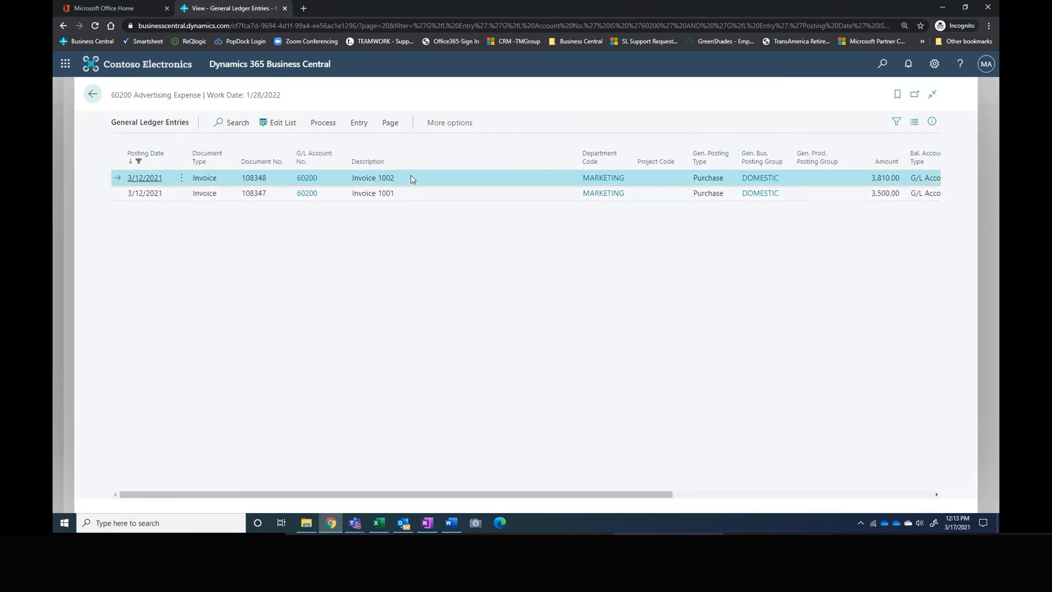
left_click(447, 122)
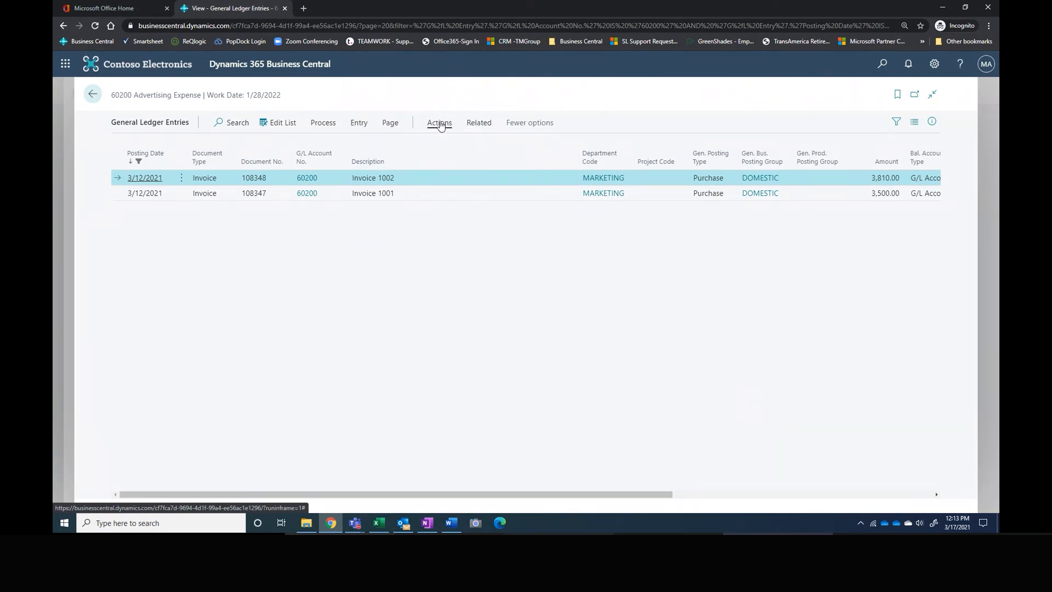
left_click(482, 122)
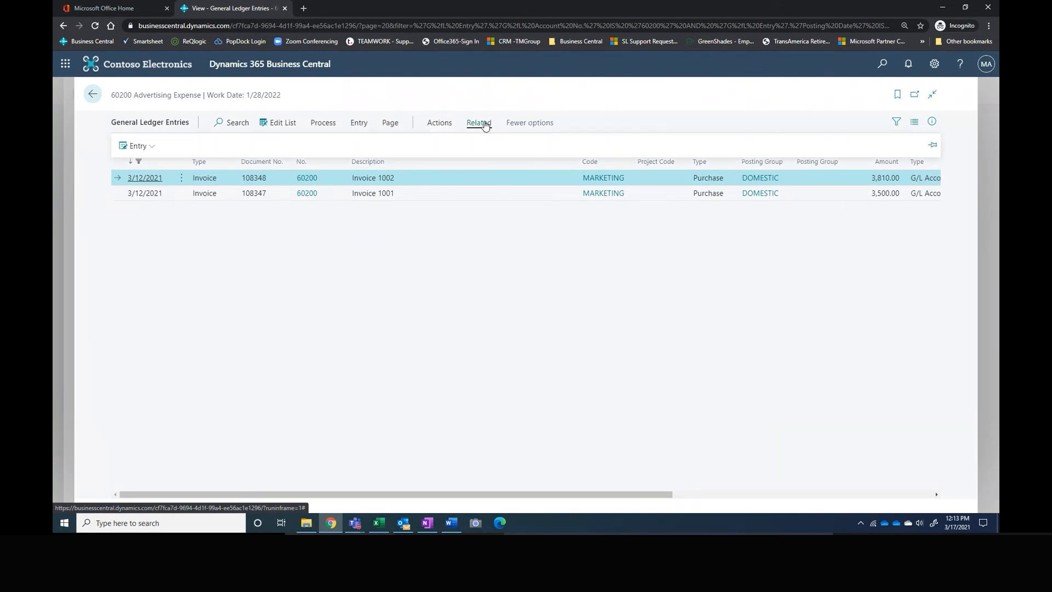
left_click(135, 148)
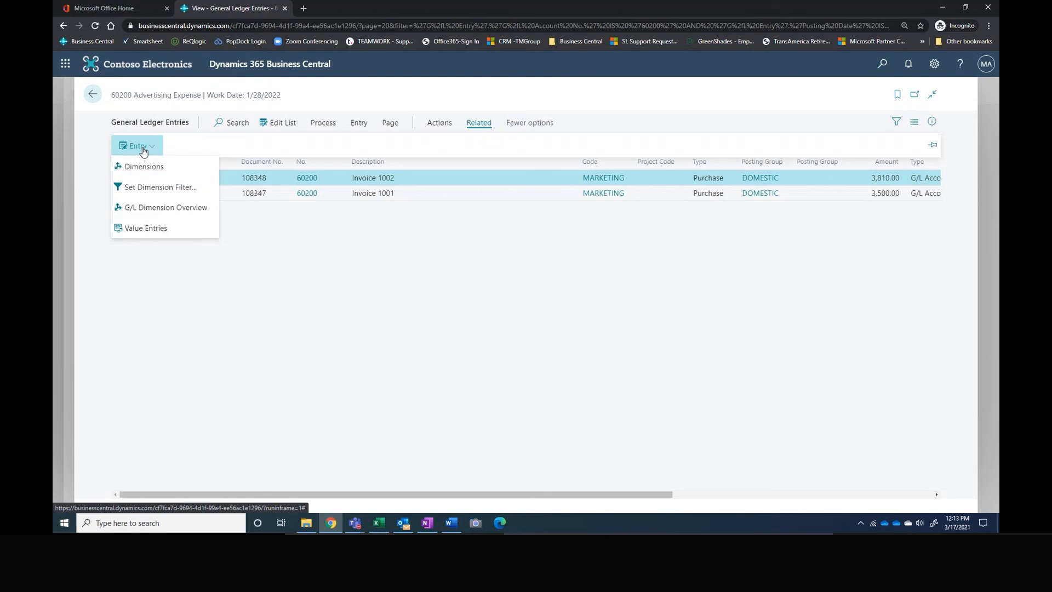
left_click(439, 122)
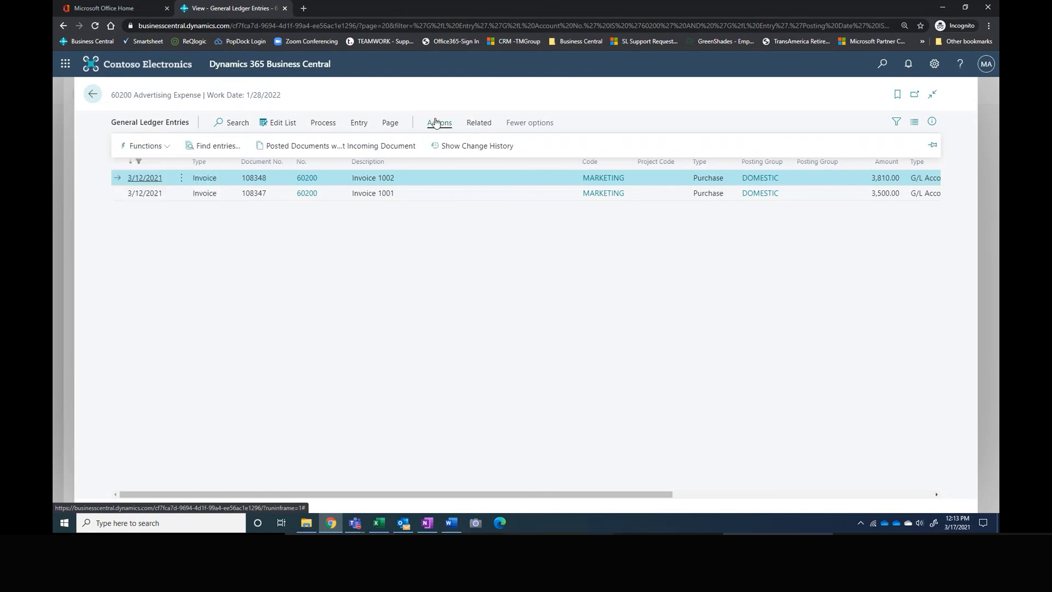
left_click(222, 146)
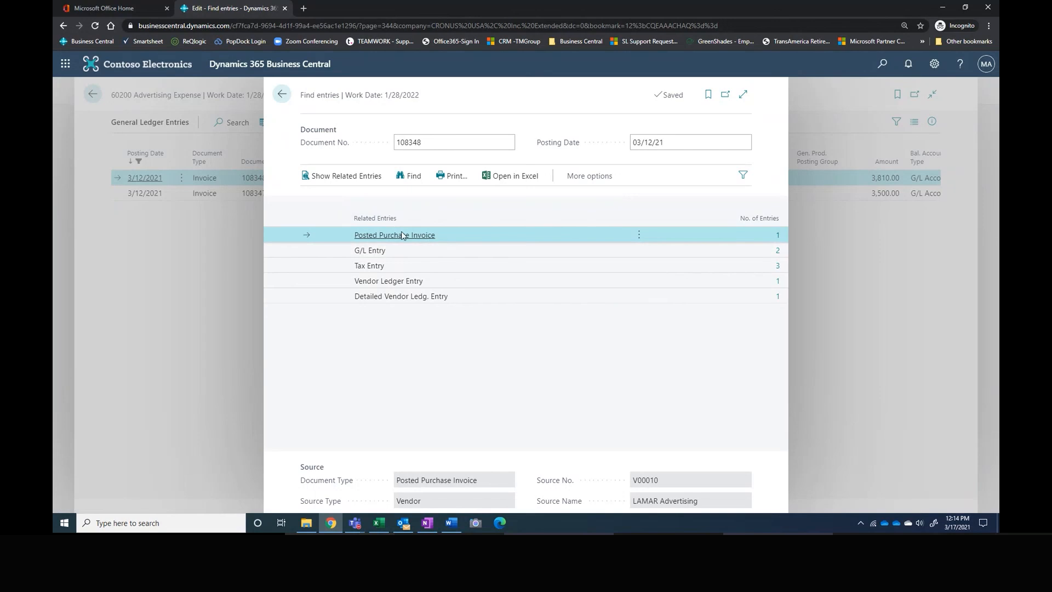
Step: Review the related posted purchase invoice from LAMAR Advertising and return to G/L Balance by Dimension
left_click(779, 236)
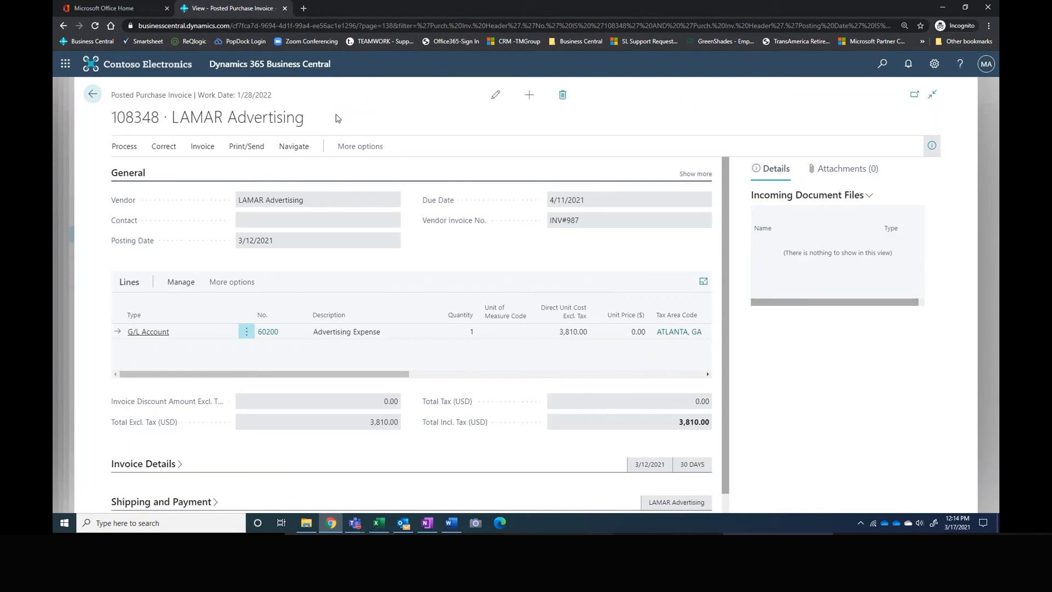
scroll(564, 385, "down", 1)
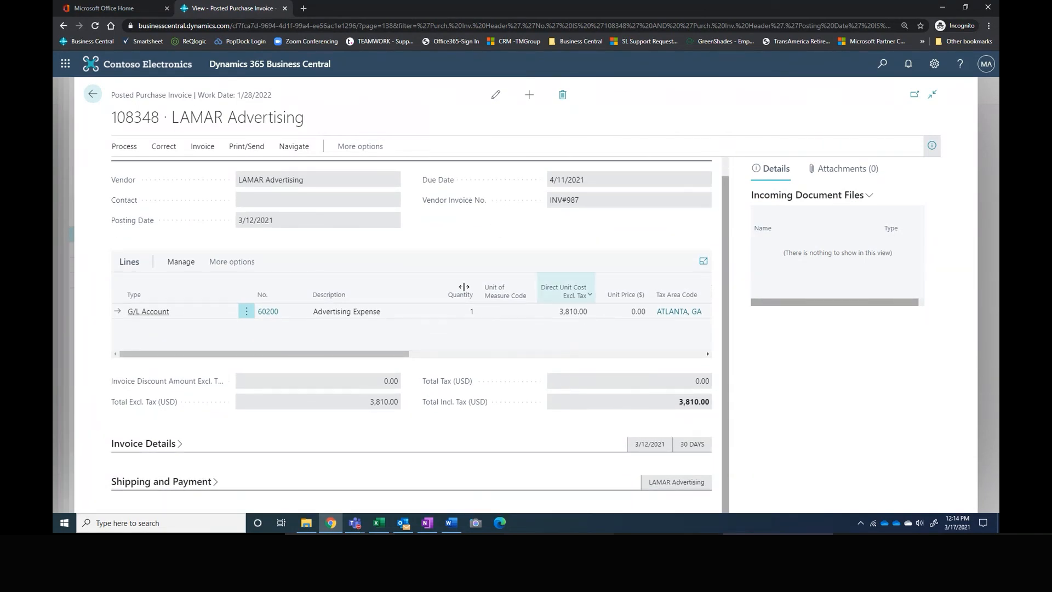
left_click(93, 94)
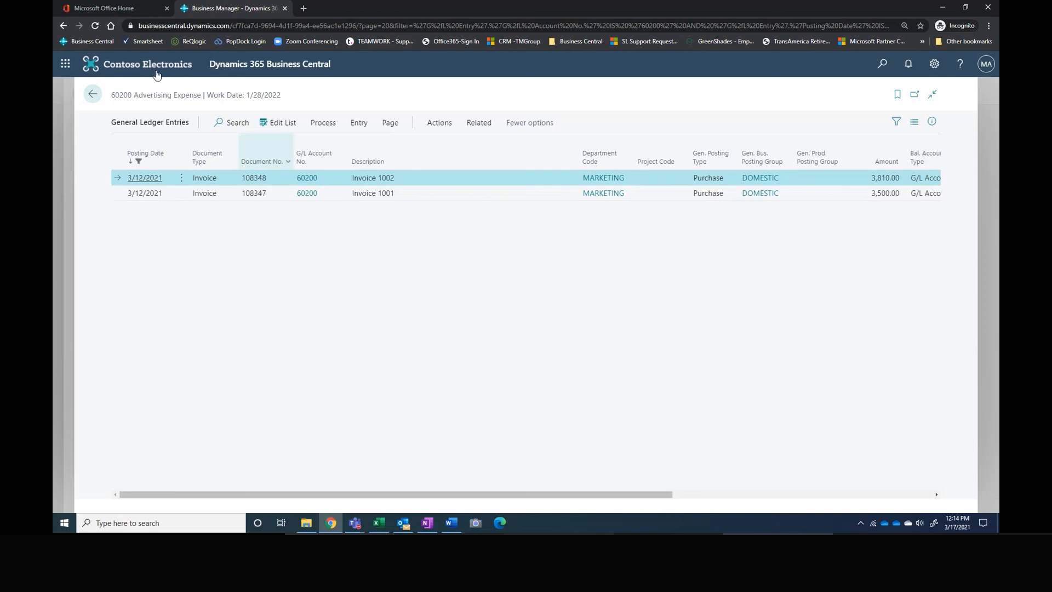
left_click(93, 94)
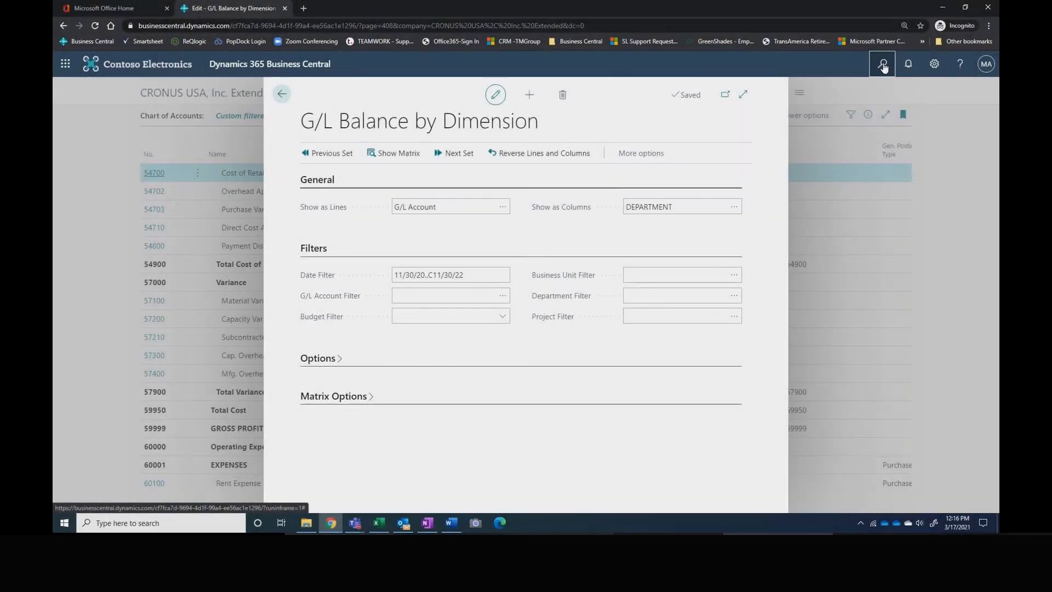
Step: Search the application for "dimension" and open the Dimensions administration page
left_click(883, 65)
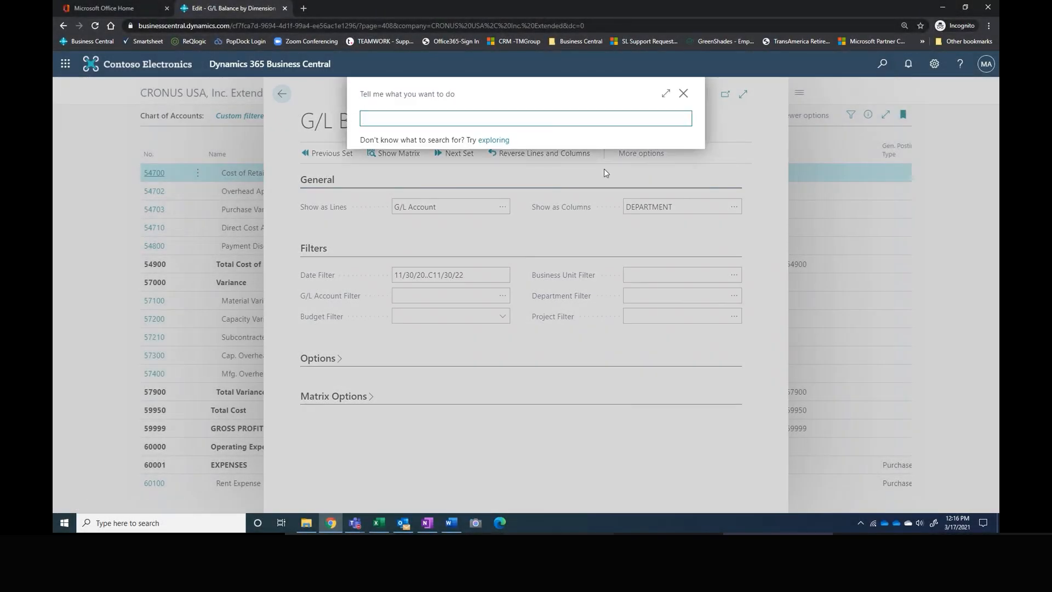
type("dimension")
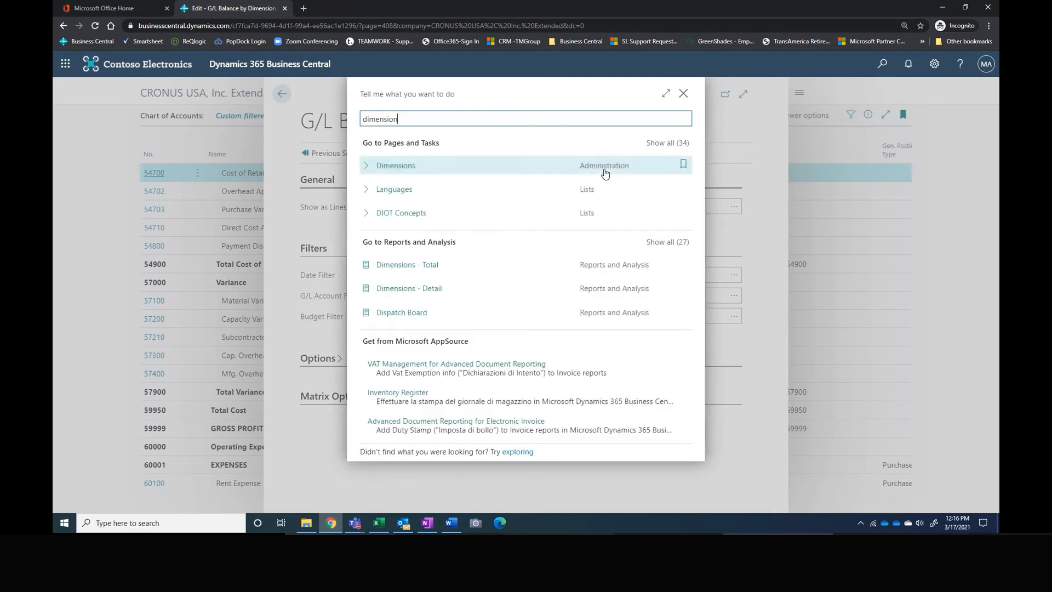
left_click(605, 172)
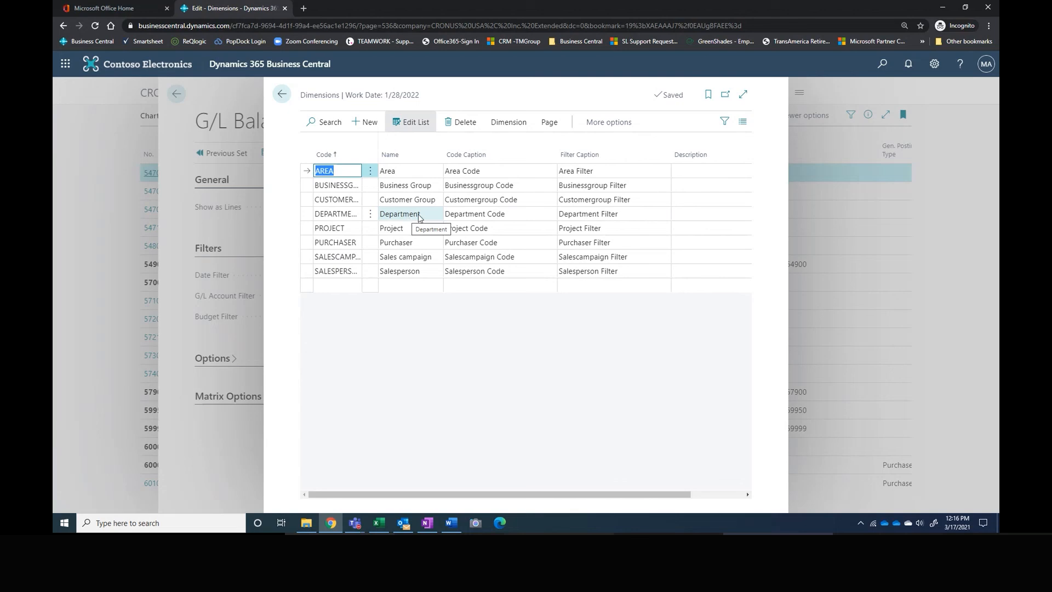
Step: Open the dimension values of the DEPARTMENT dimension
left_click(342, 286)
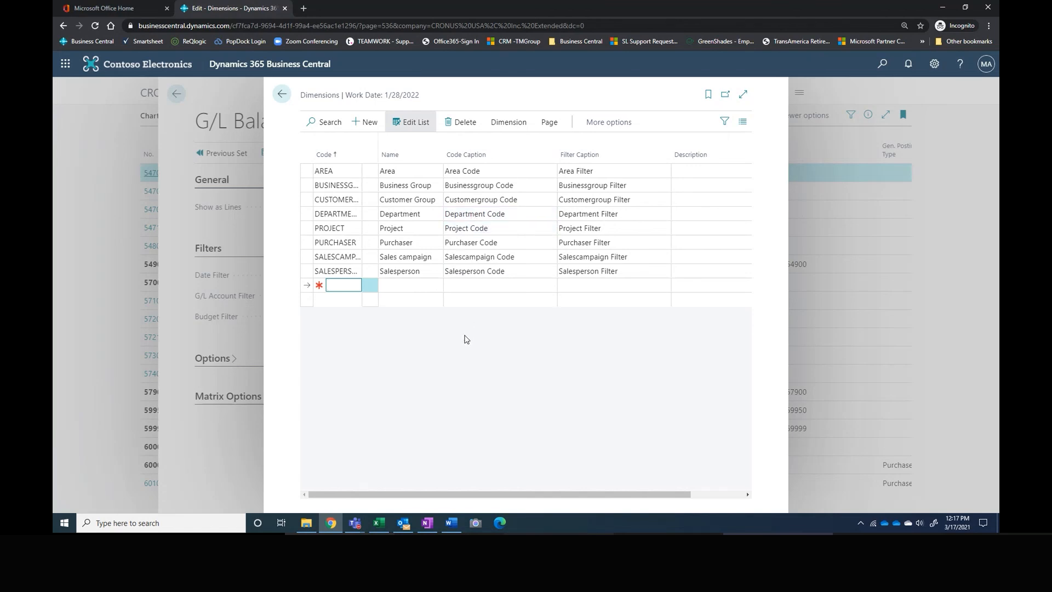
left_click(431, 215)
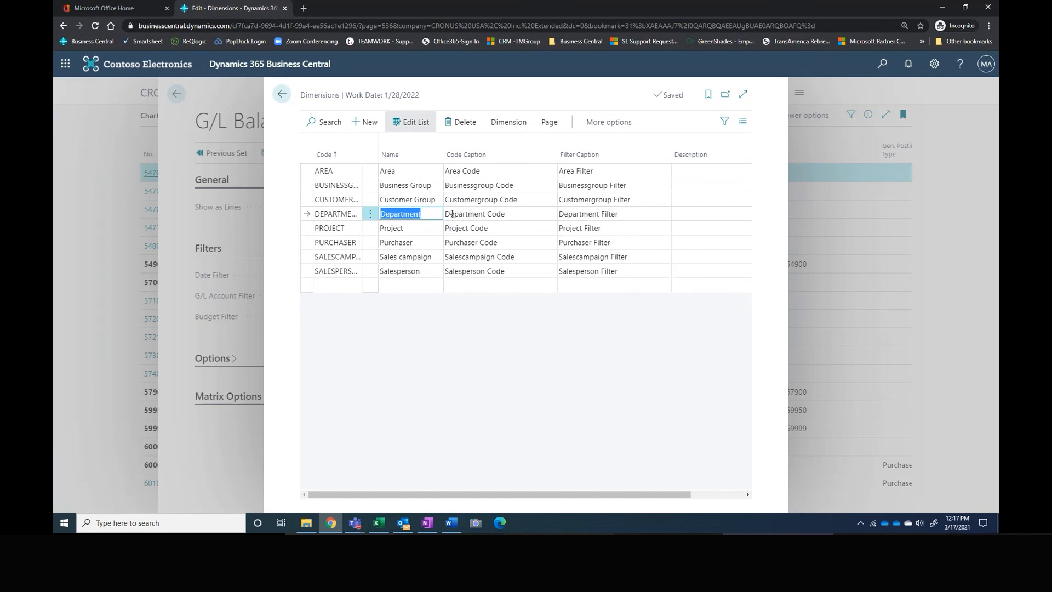
left_click(334, 215)
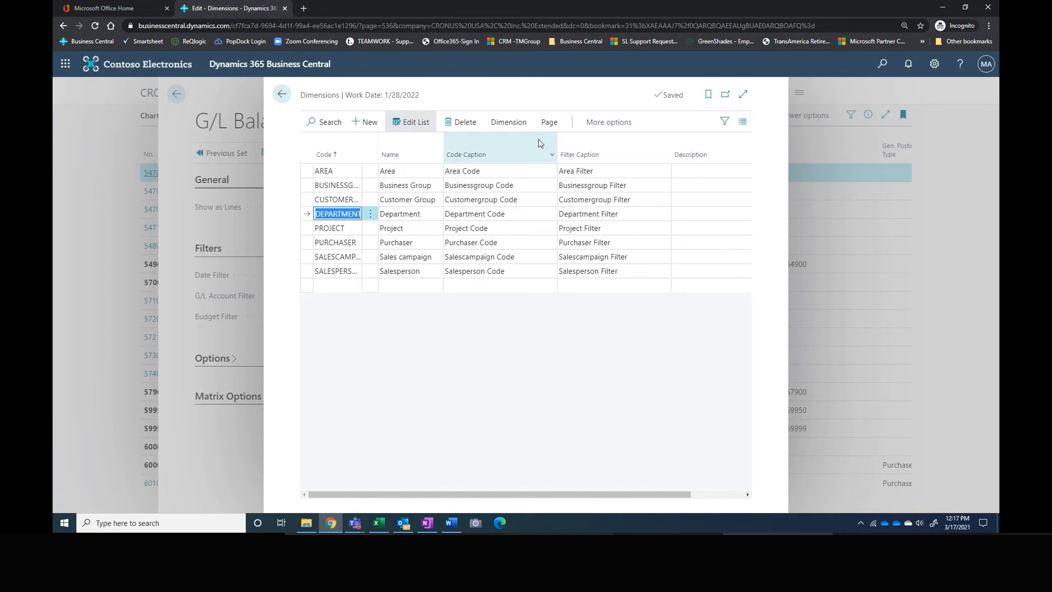
left_click(519, 125)
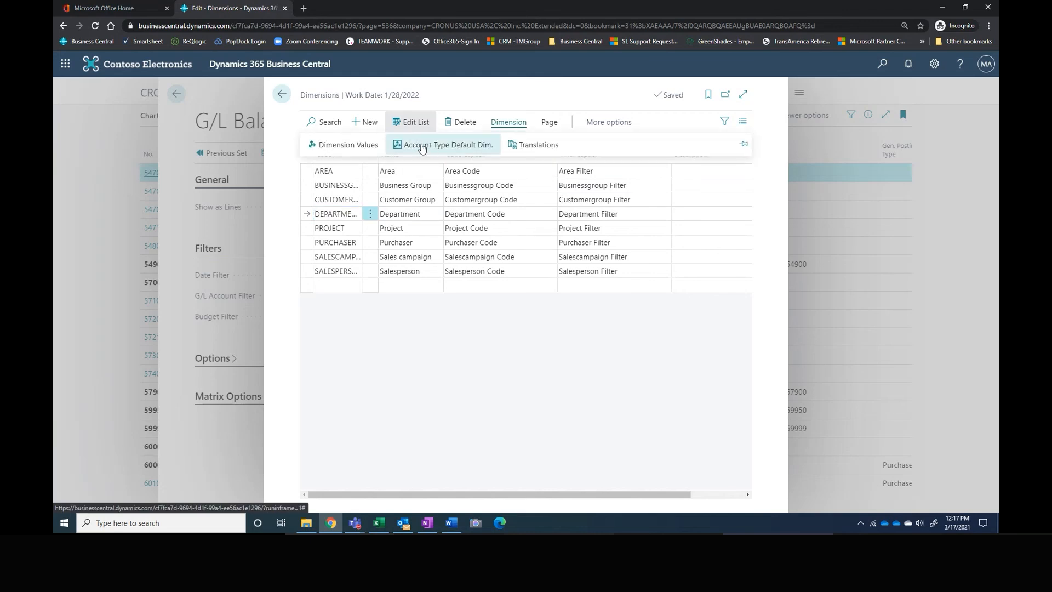
left_click(359, 145)
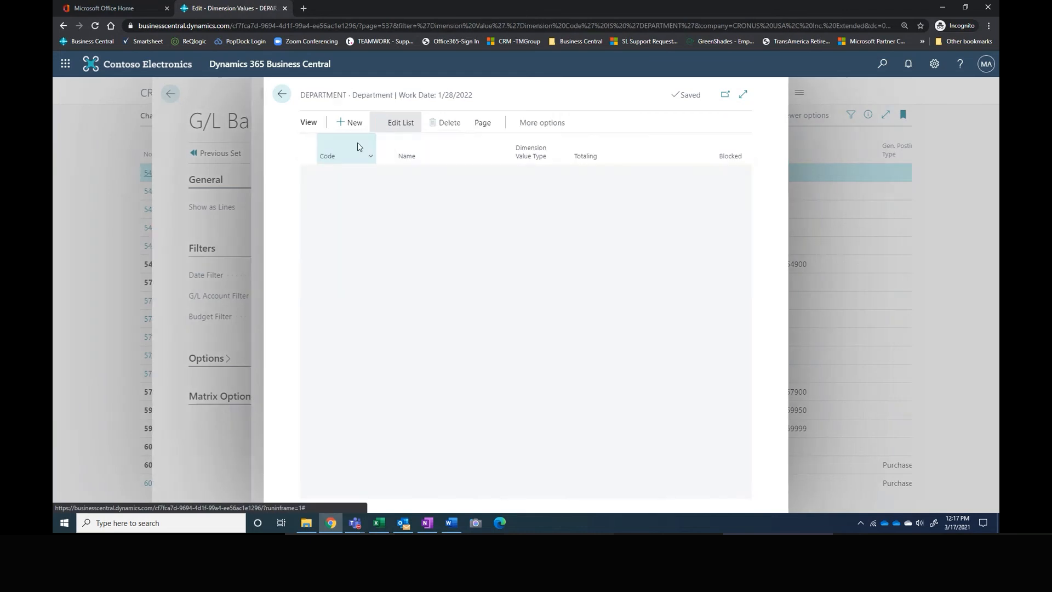
Step: Add a department value with code ENGINEERING and name Engineering, and return to the Dimensions list
left_click(329, 228)
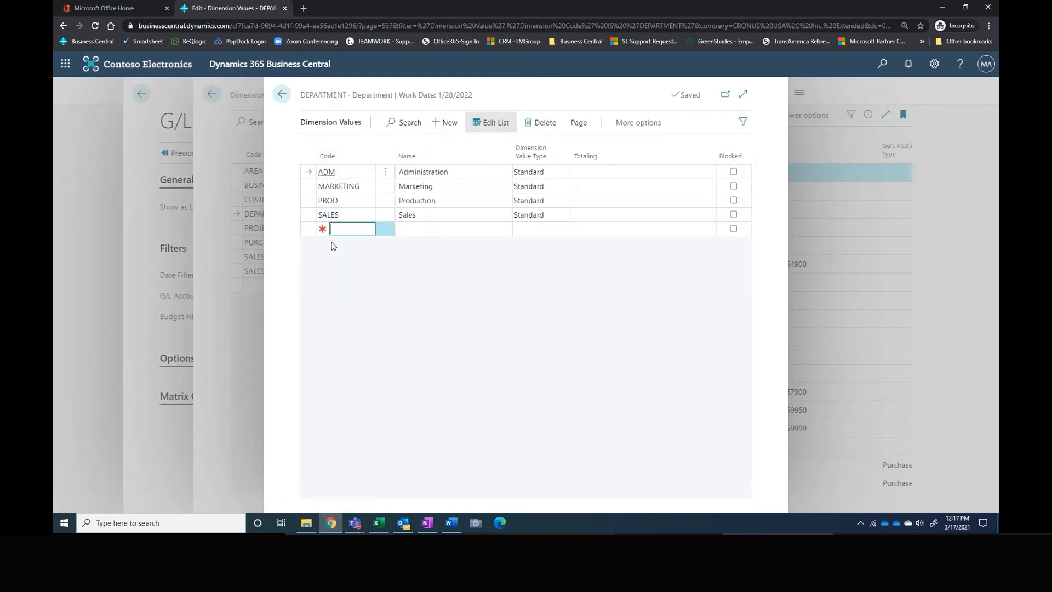
type("Engineering")
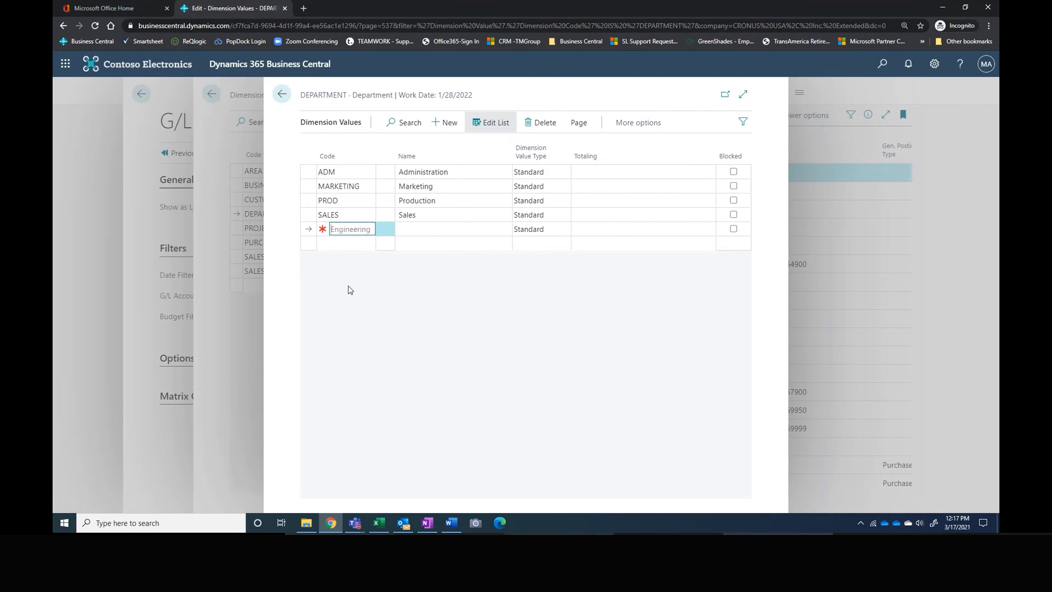
key("Tab")
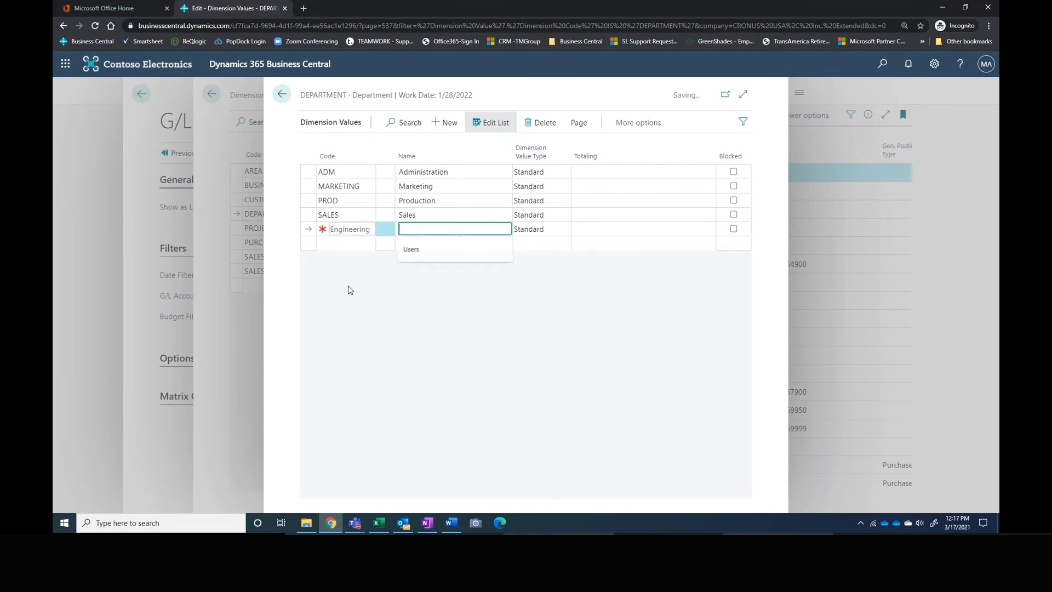
type("Engine")
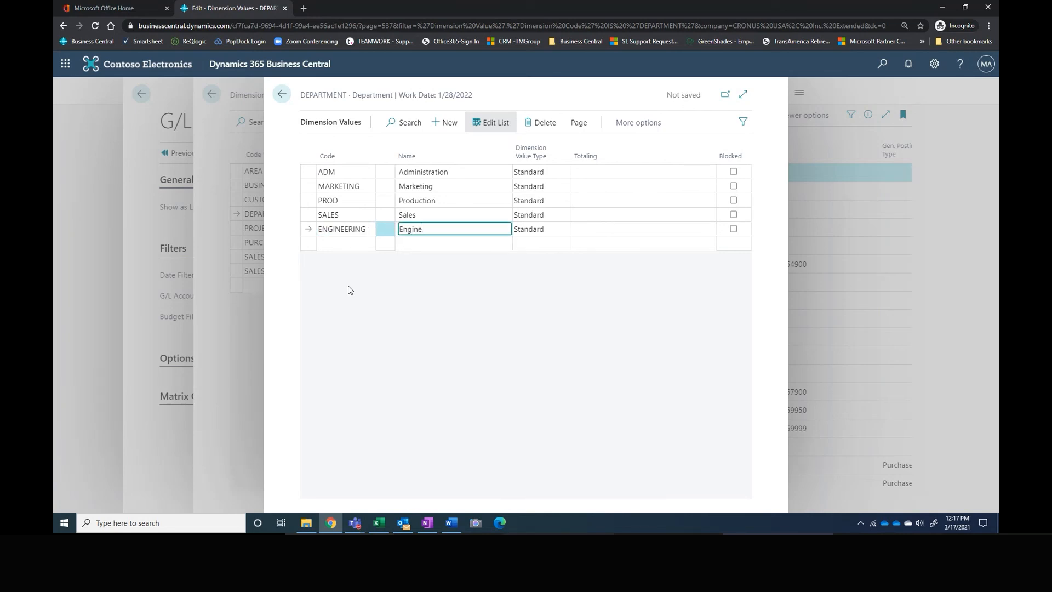
type("ering")
key("Tab")
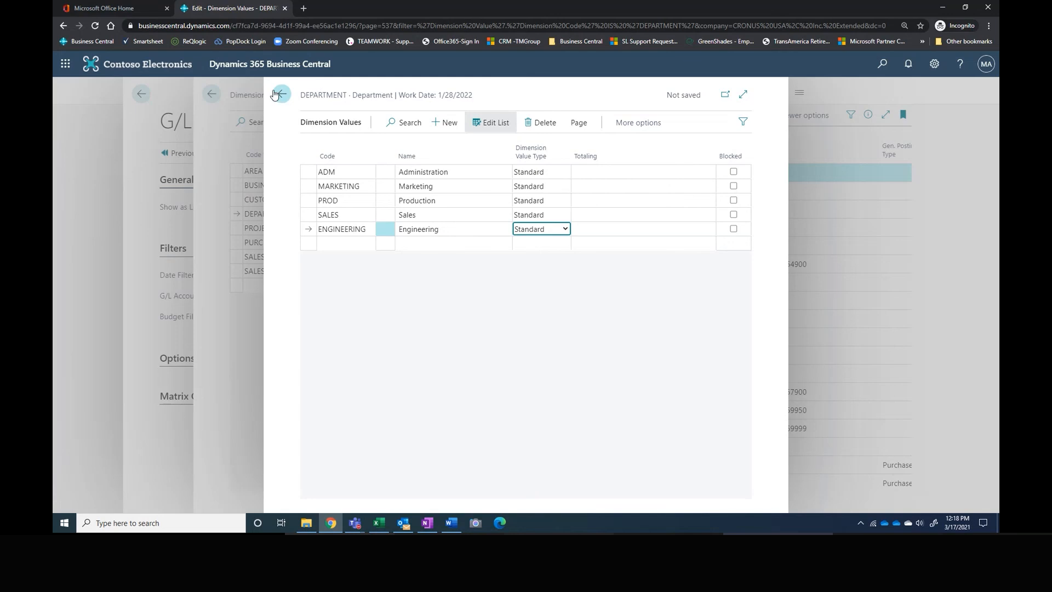
left_click(279, 94)
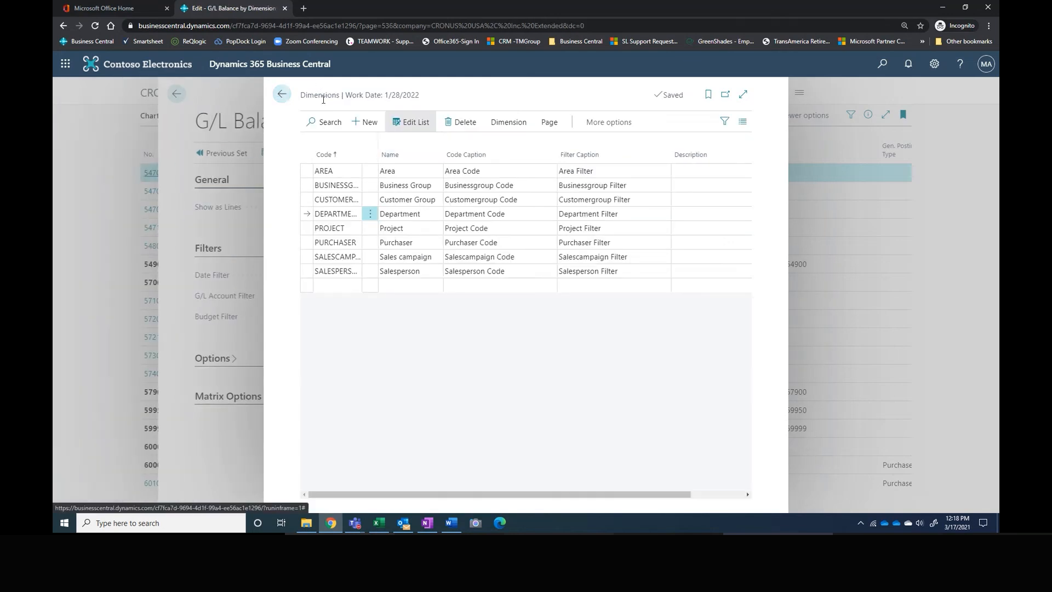
Step: Leave the Dimensions and G/L Balance by Dimension pages and open the finance Account Schedules list
left_click(282, 93)
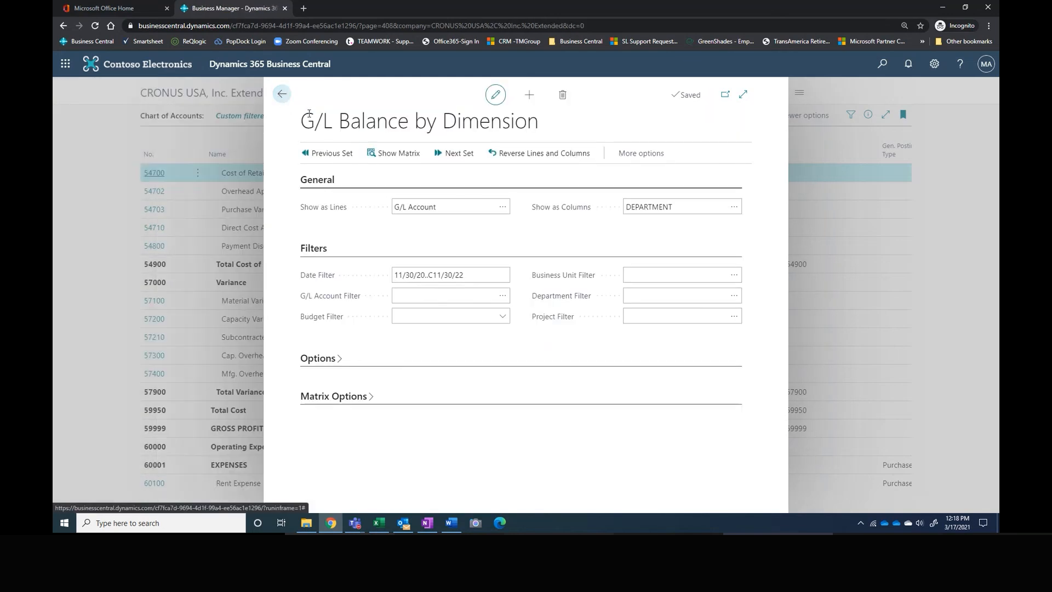
left_click(281, 94)
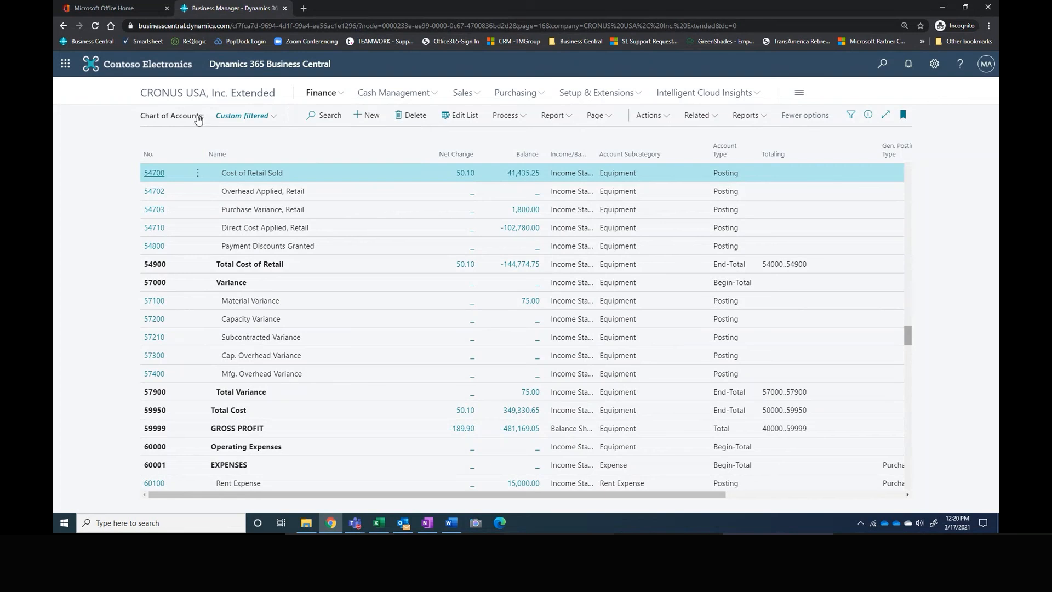
left_click(303, 96)
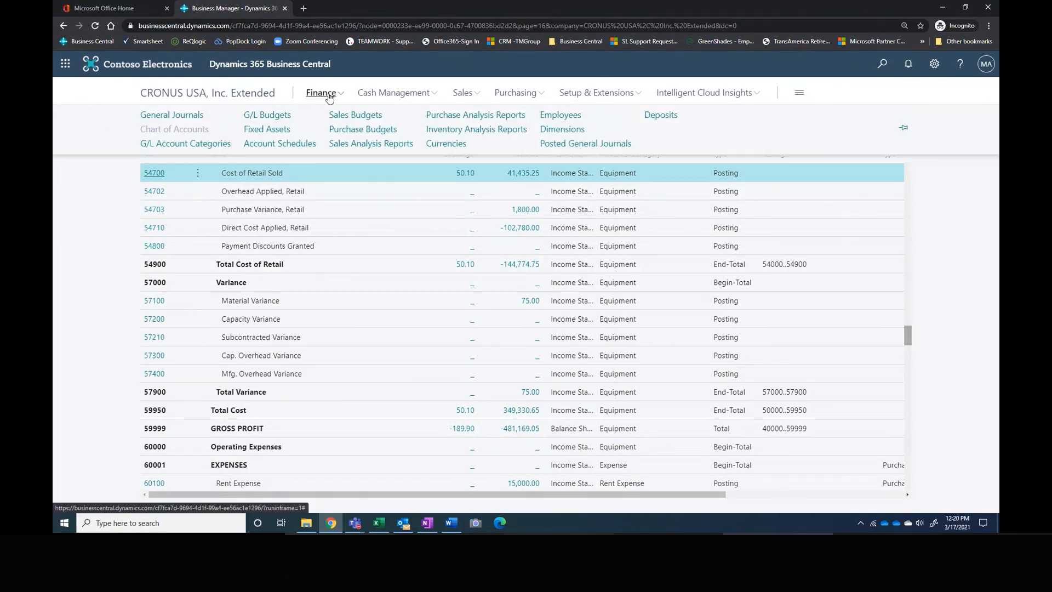
left_click(284, 145)
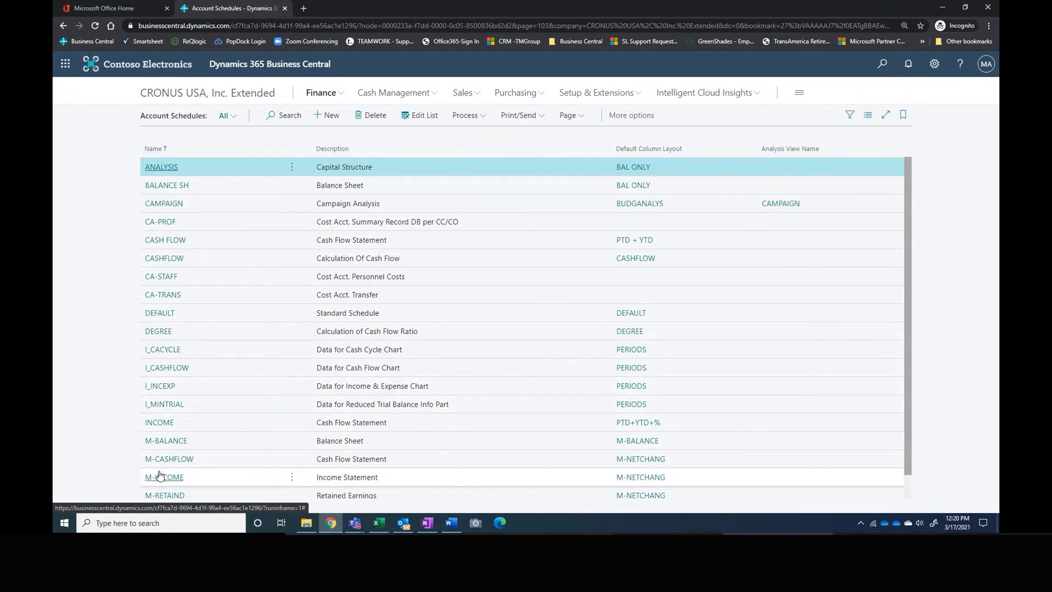
Step: Open the overview of the M-INCOME income statement account schedule
left_click(415, 478)
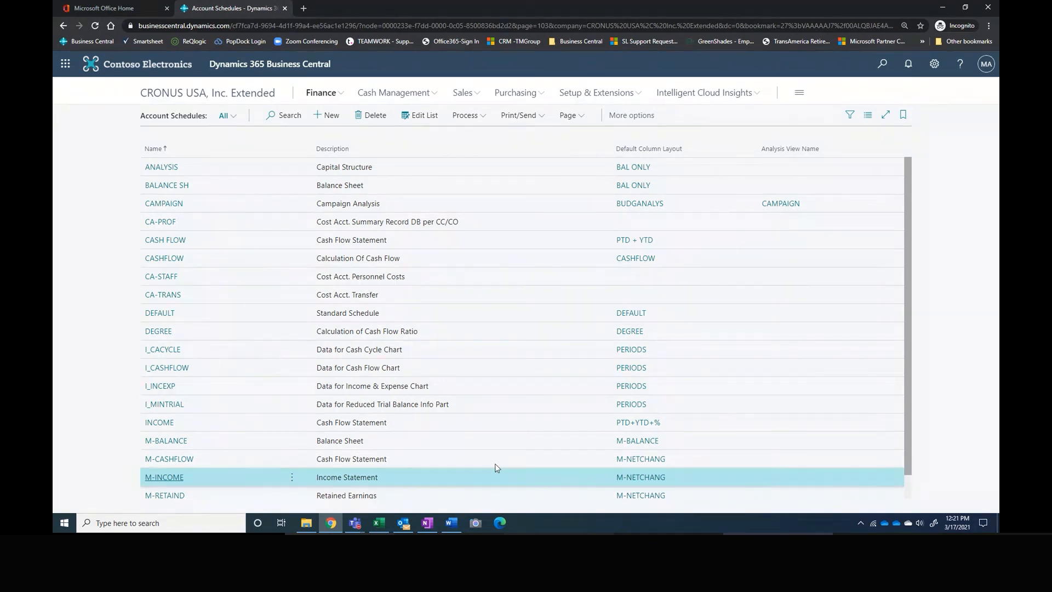
left_click(470, 117)
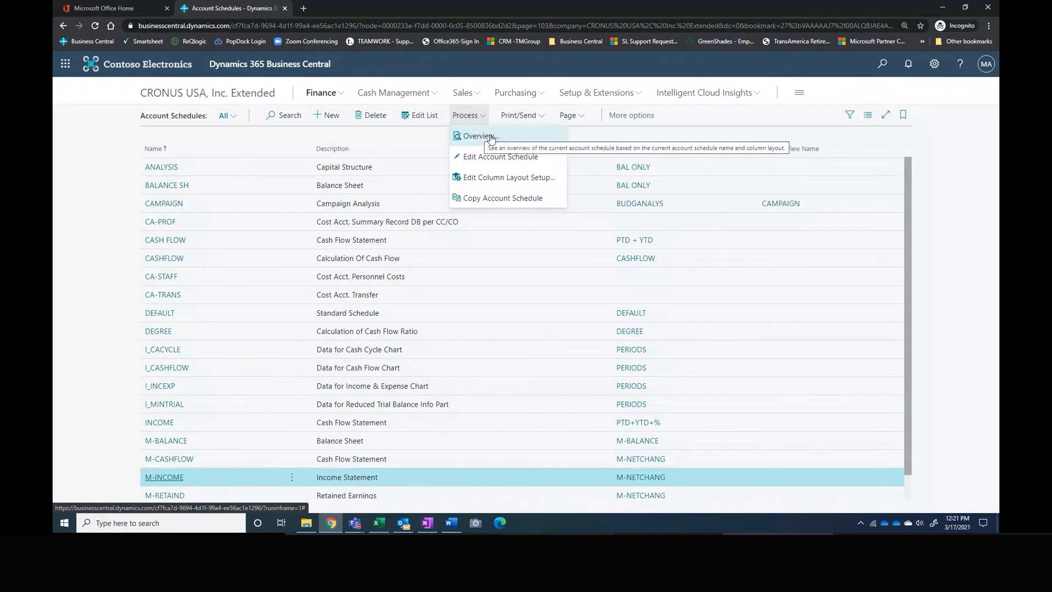
left_click(477, 137)
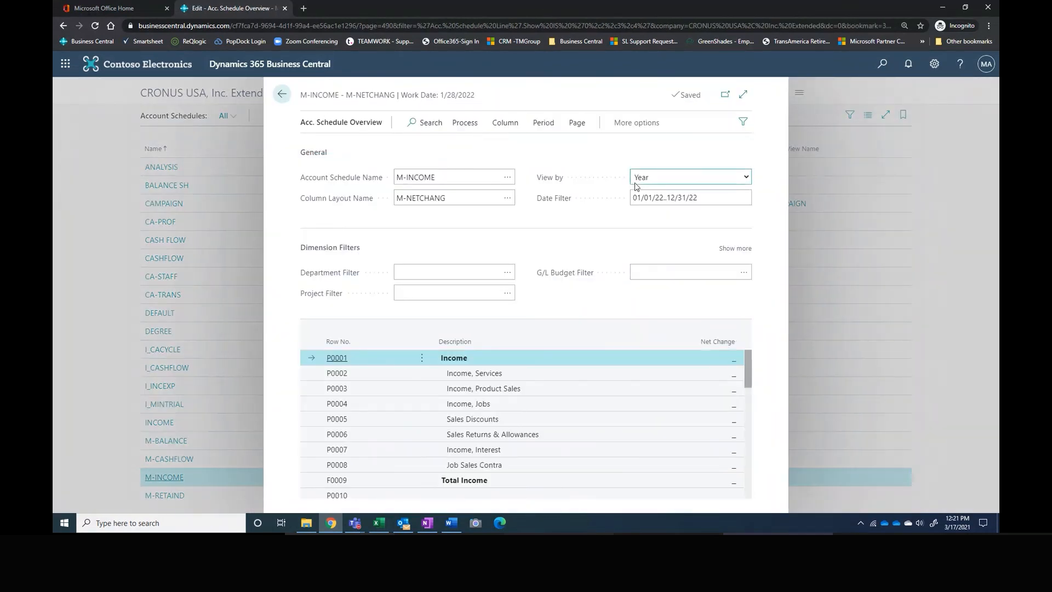
Step: Set the account schedule overview's date filter to 01/01/20..12/31/22
left_click(664, 200)
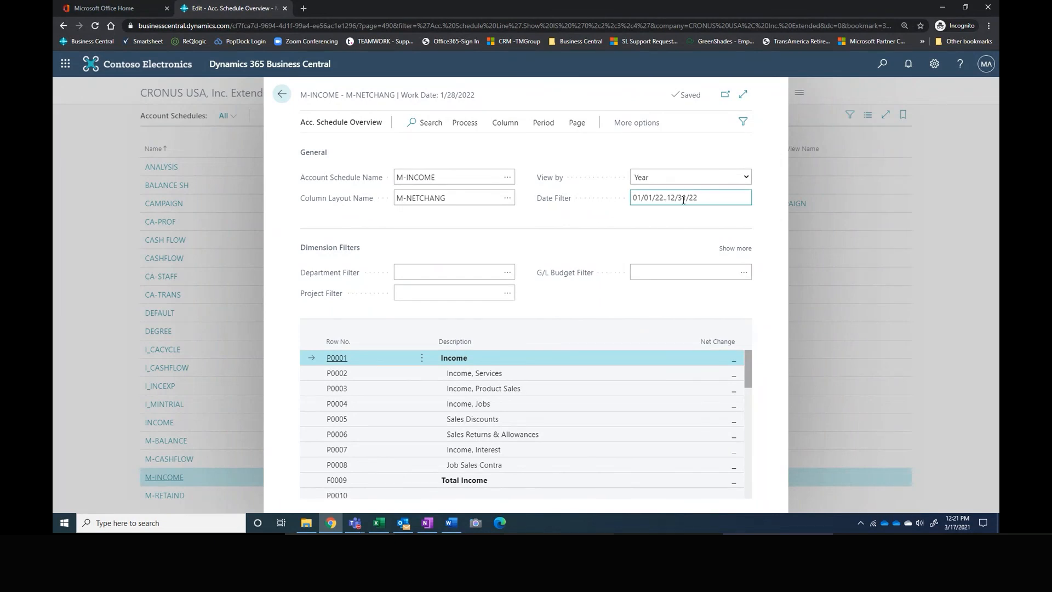
left_click_drag(704, 196, 592, 200)
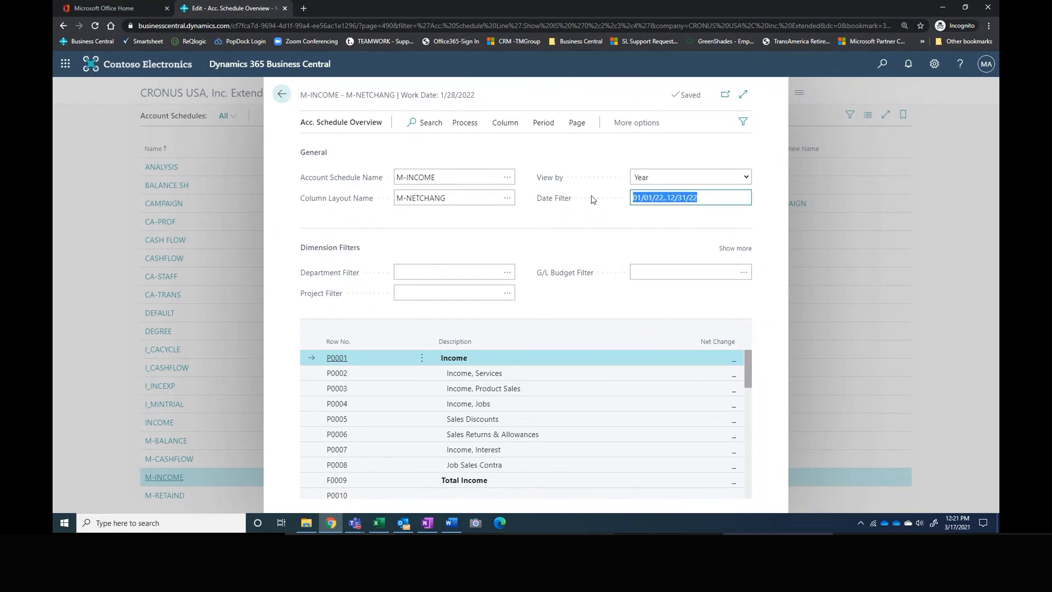
type("0100")
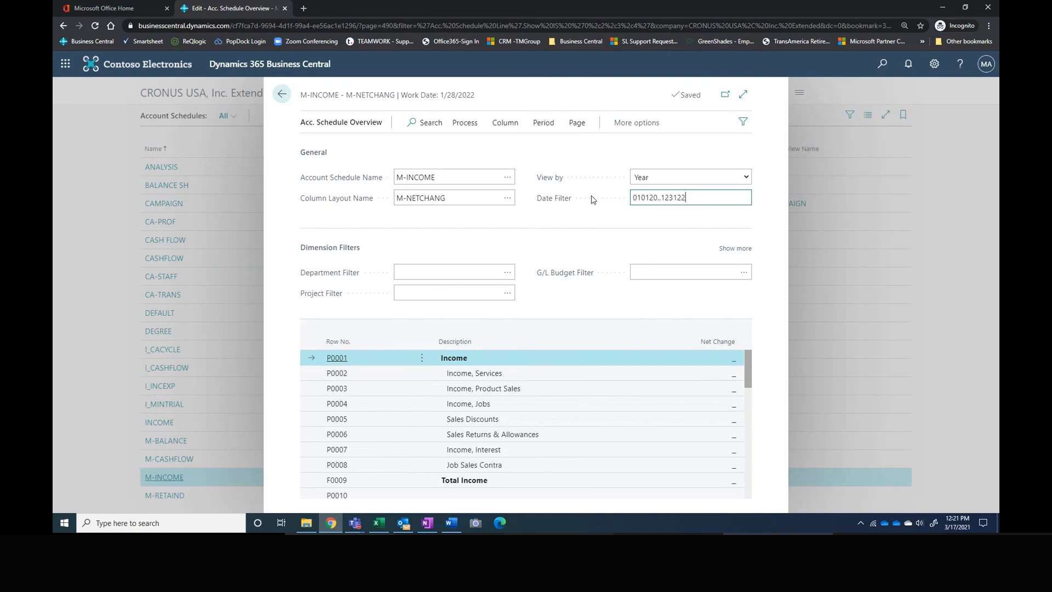
key("Tab")
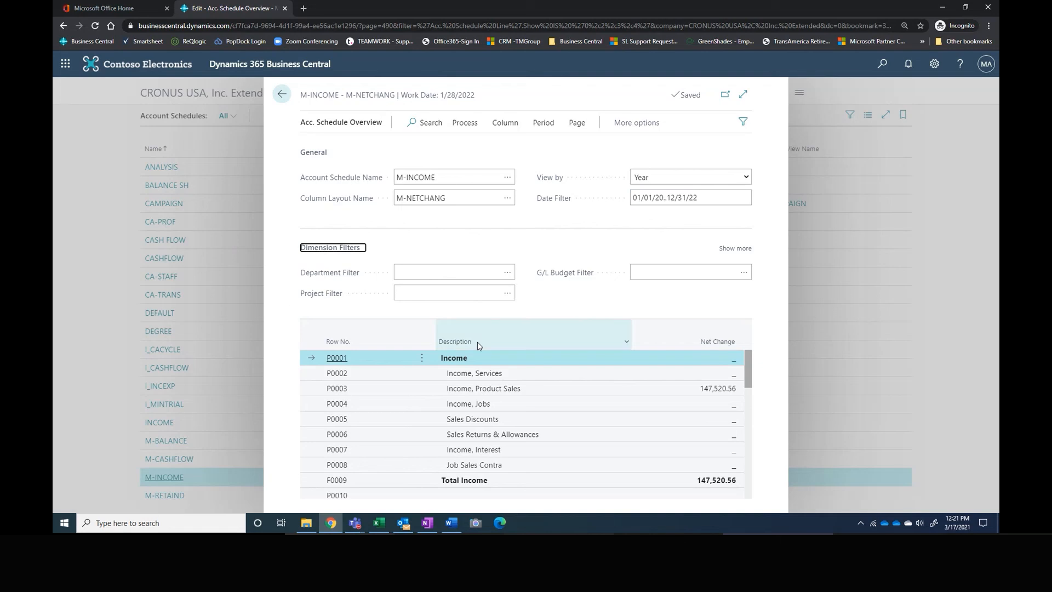
Step: Expand the additional dimension filters and set the Department Filter to MARKETING
left_click(487, 278)
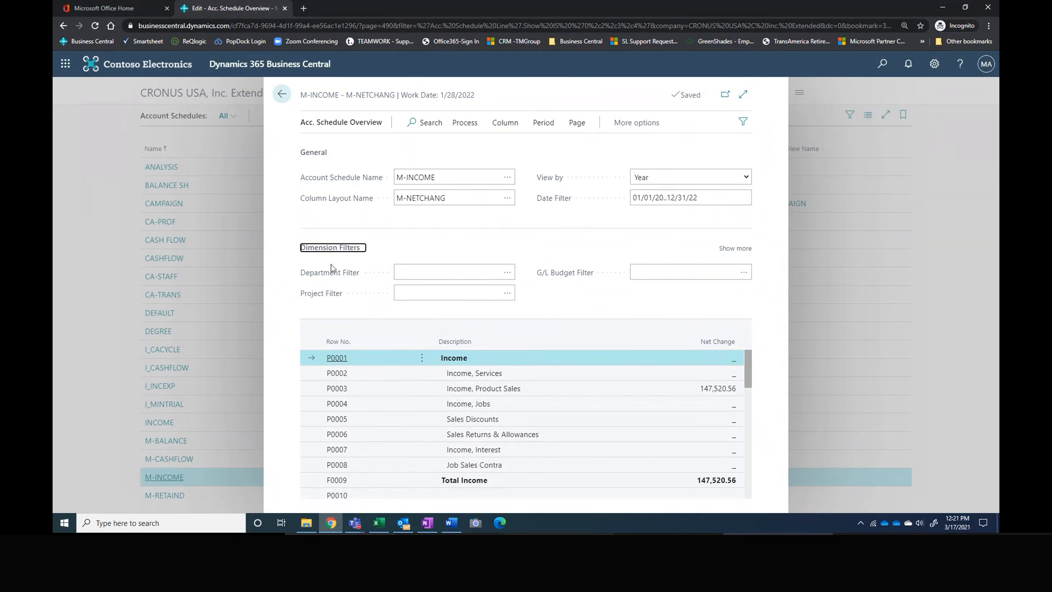
left_click(723, 249)
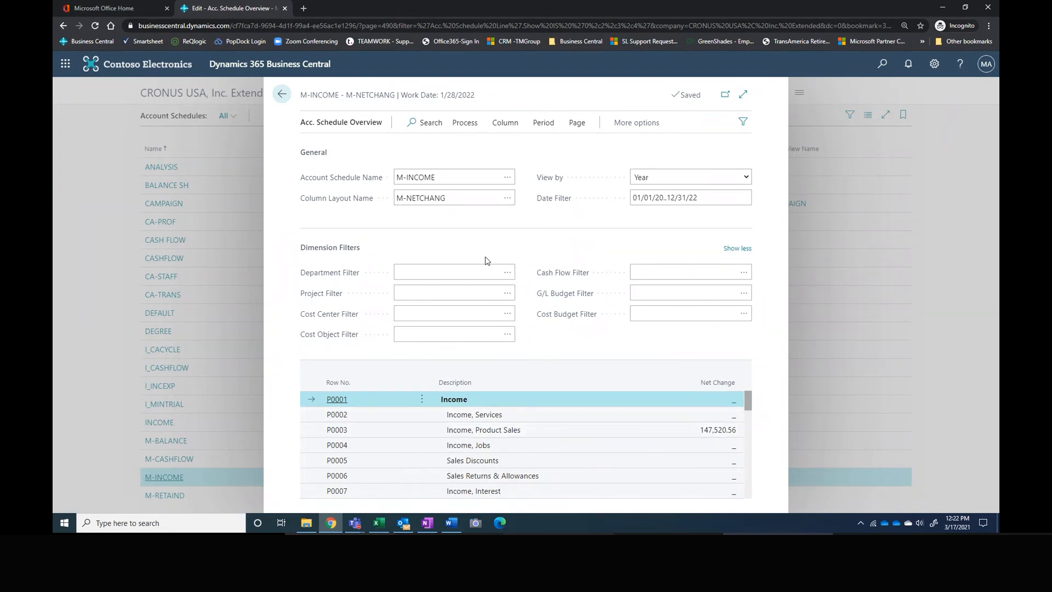
left_click(506, 273)
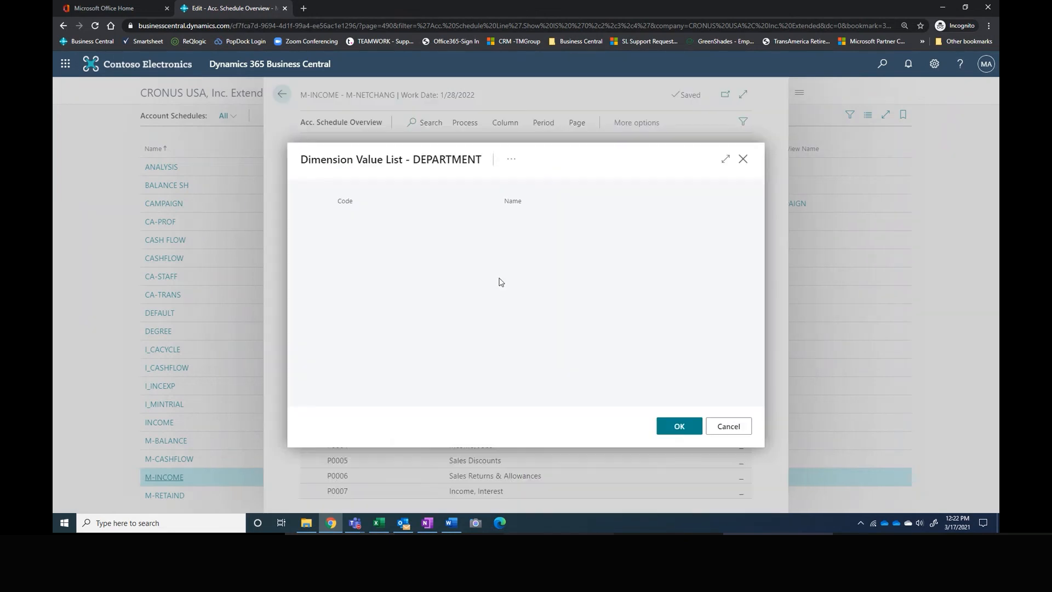
double_click(399, 249)
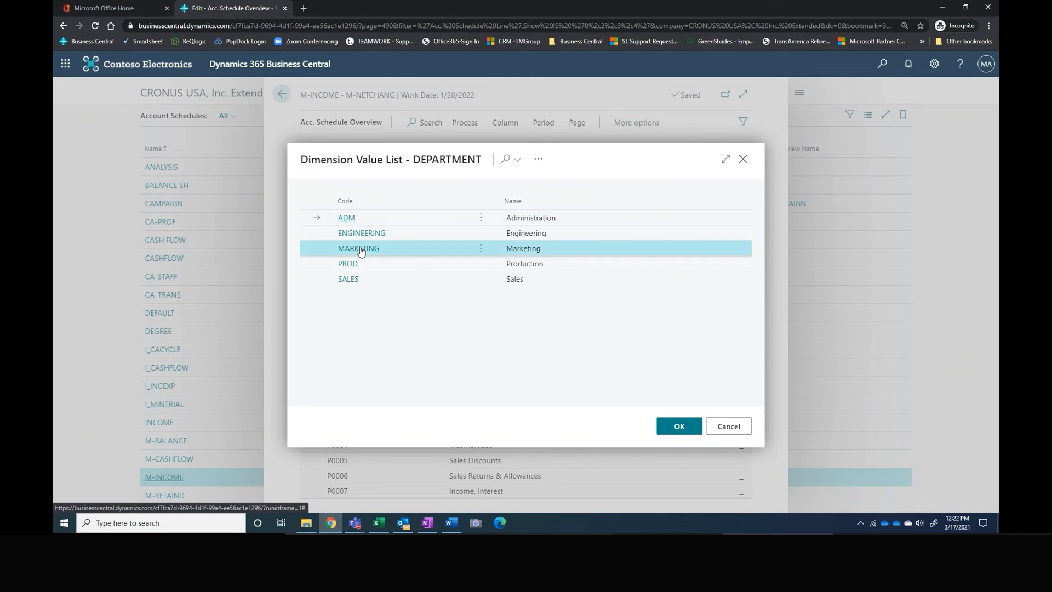
Step: Drill into the Advertising Expense net change, review the underlying G/L account's amounts, and return to the overview
scroll(672, 422, "down", 7)
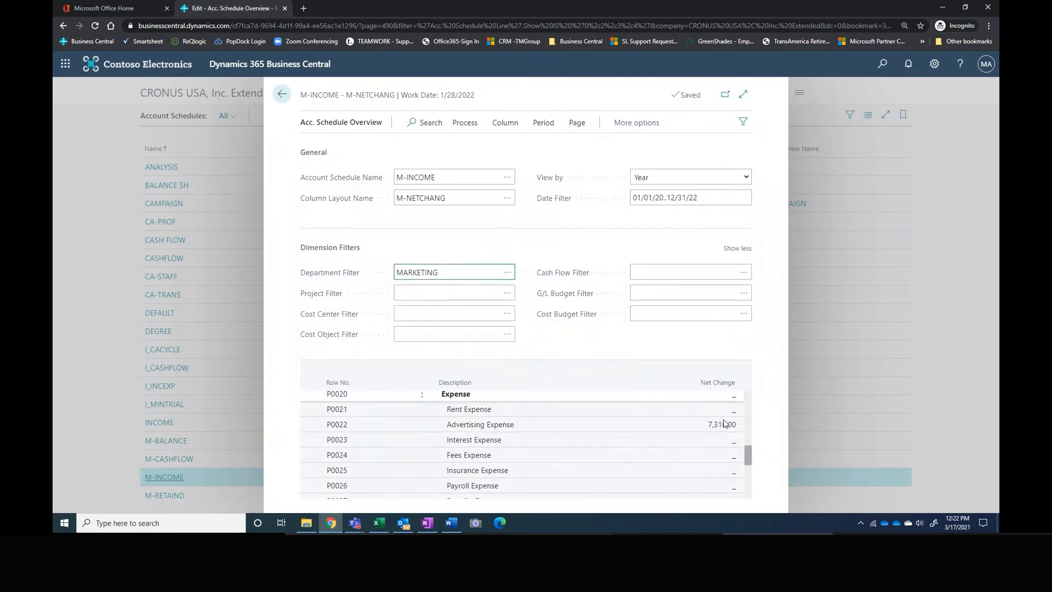
scroll(721, 406, "up", 1)
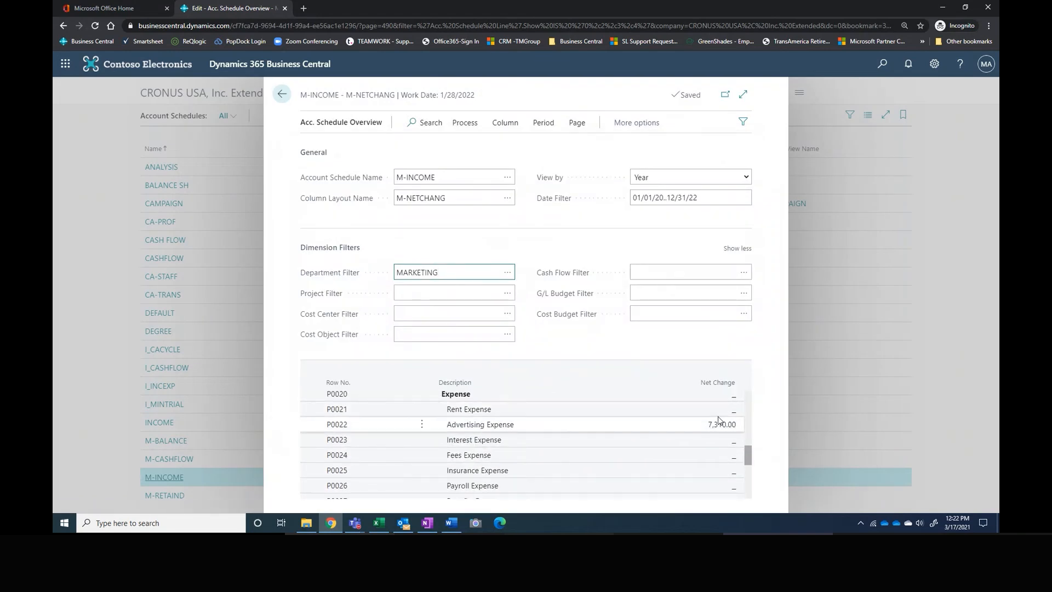
left_click(719, 427)
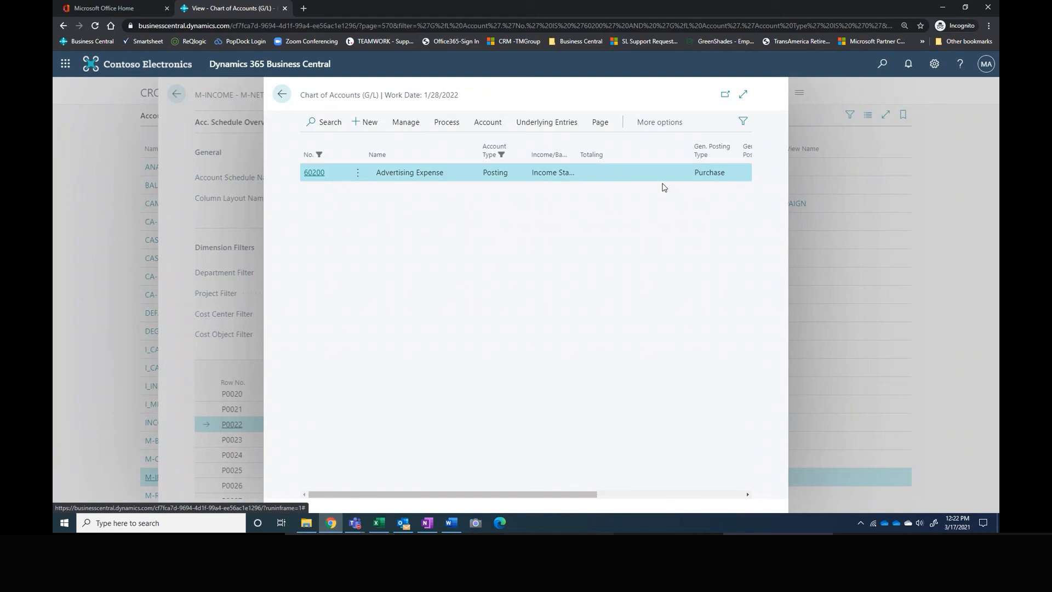
left_click(658, 123)
left_click_drag(549, 494, 751, 494)
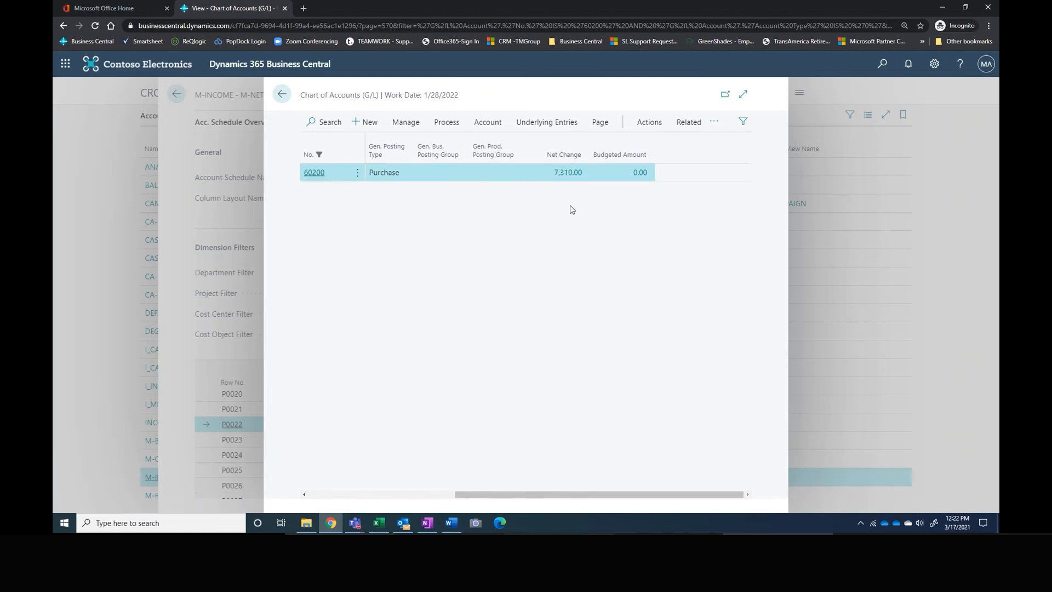
left_click(281, 95)
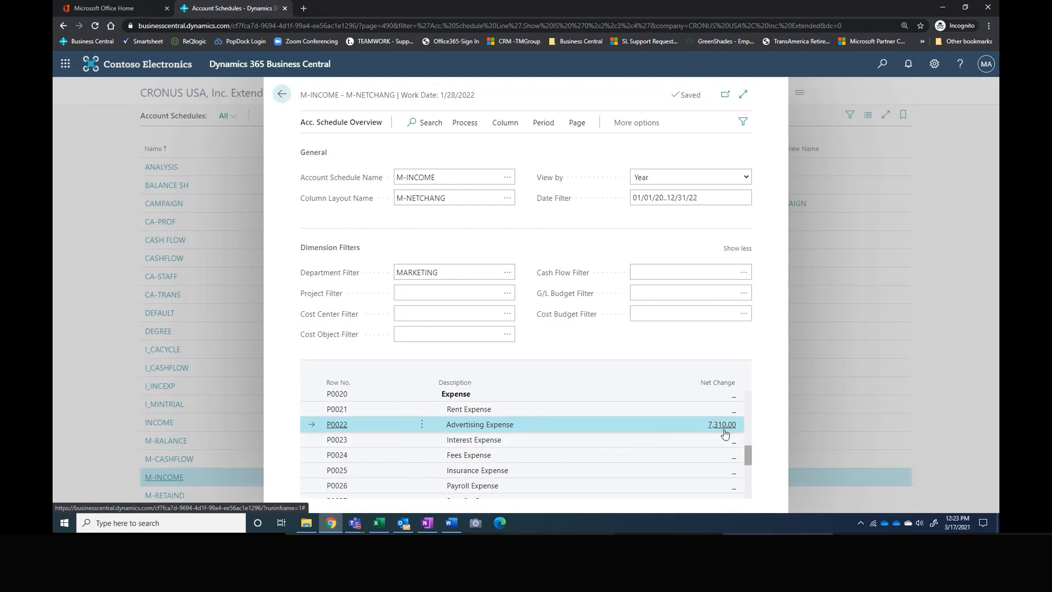
Step: Review the remaining expense rows of the M-INCOME overview, then close it and go to the company home page
scroll(721, 436, "down", 2)
scroll(730, 420, "up", 1)
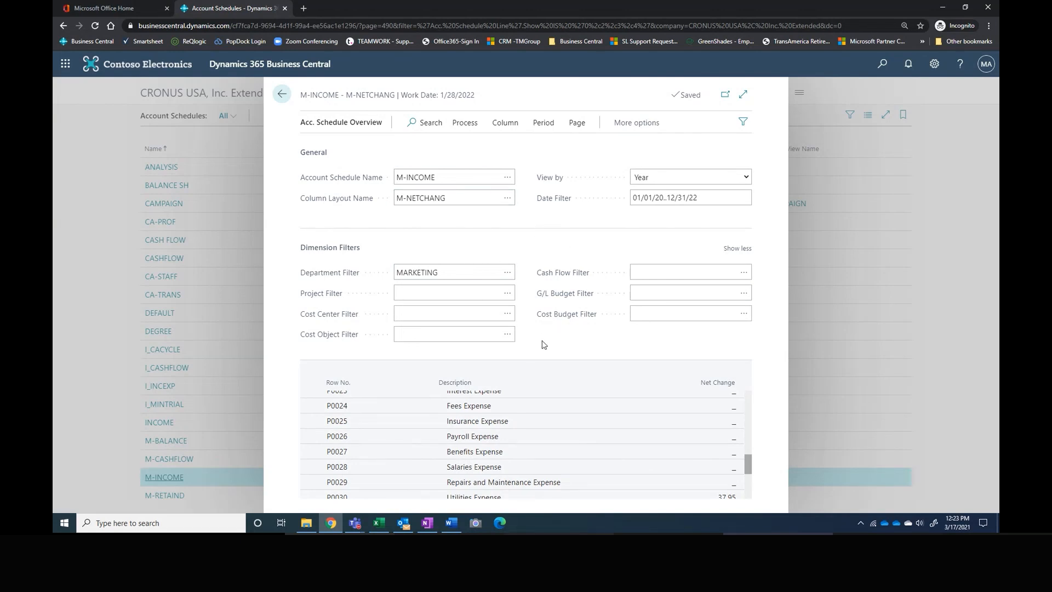
left_click(281, 97)
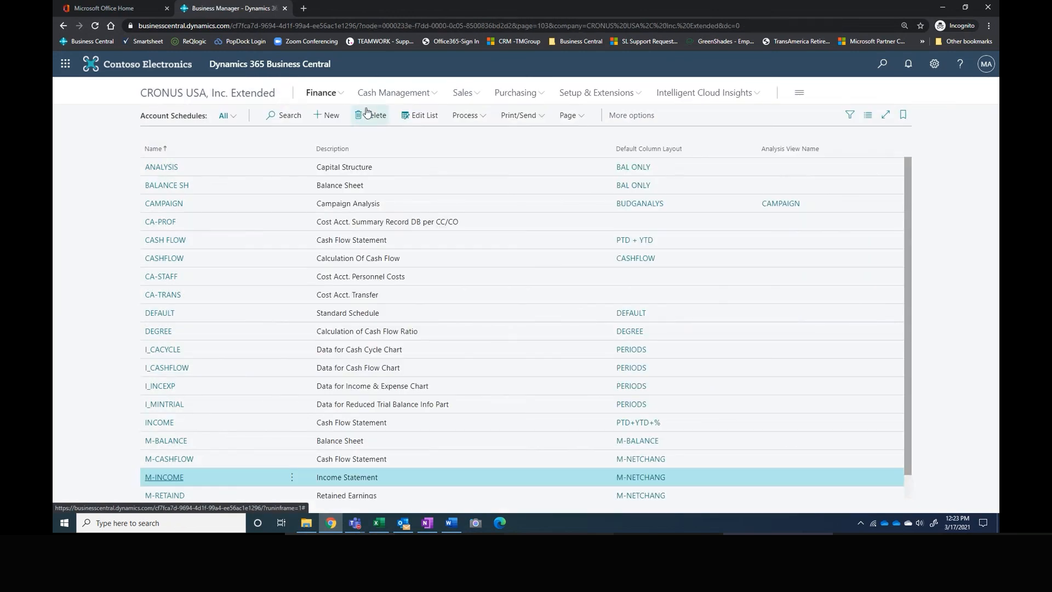
left_click(245, 95)
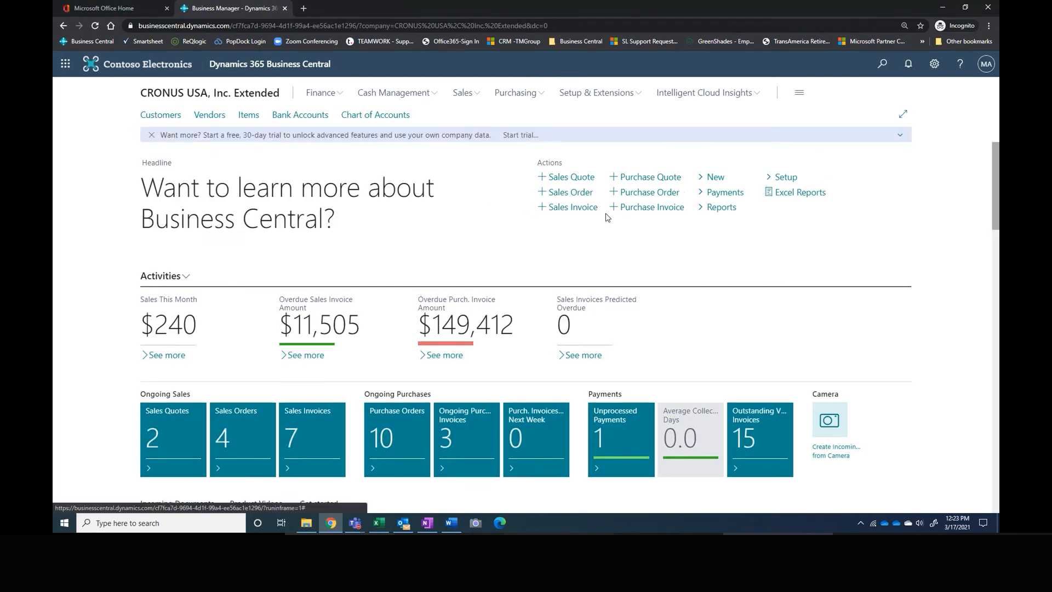
Step: Expand the home page's Power BI report and enlarge it to the full page width
scroll(625, 257, "down", 6)
scroll(629, 263, "down", 4)
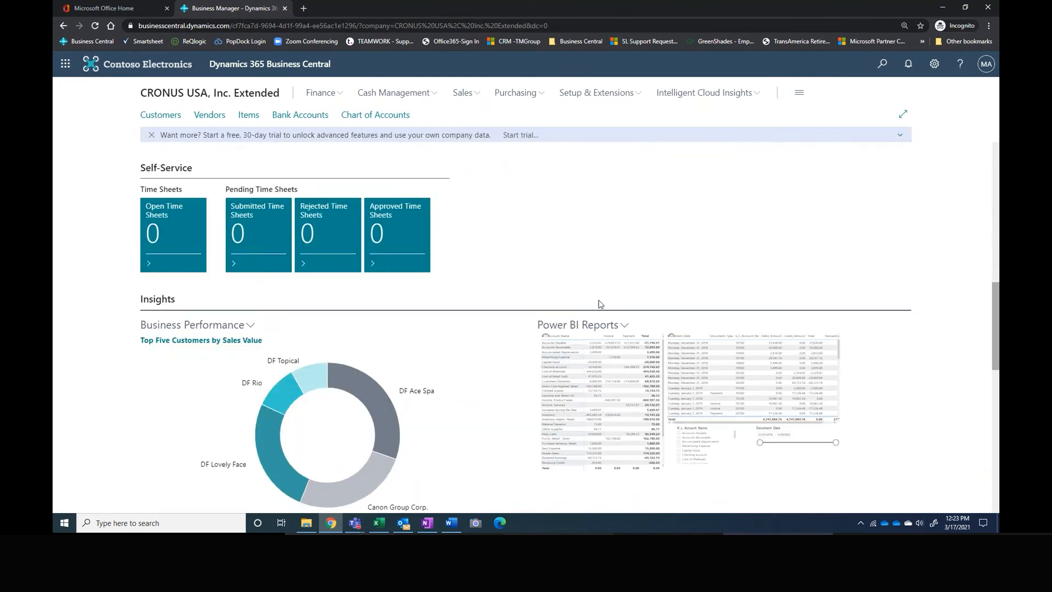
scroll(787, 402, "down", 3)
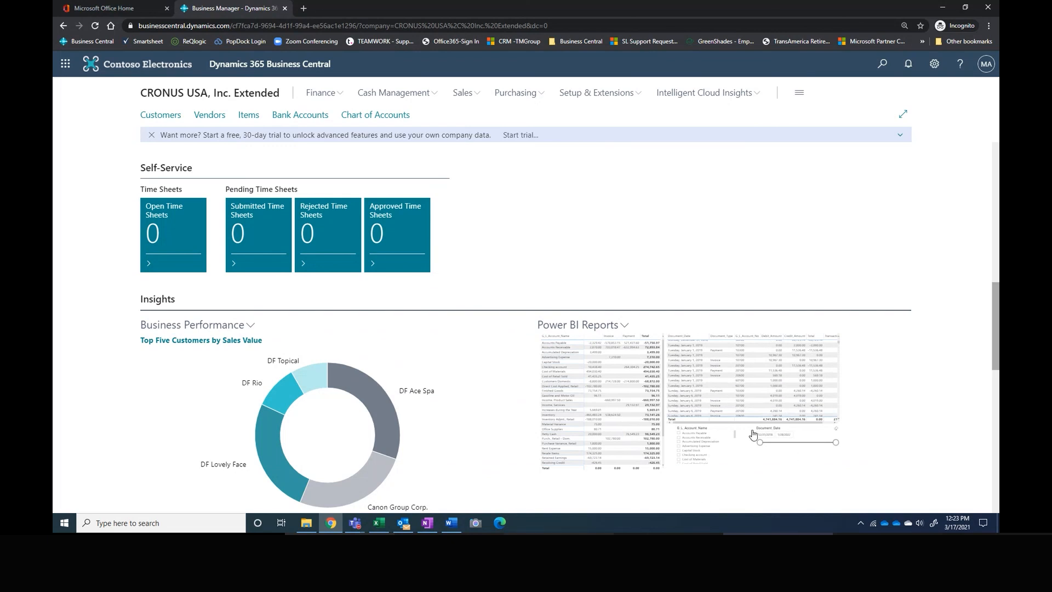
left_click(624, 325)
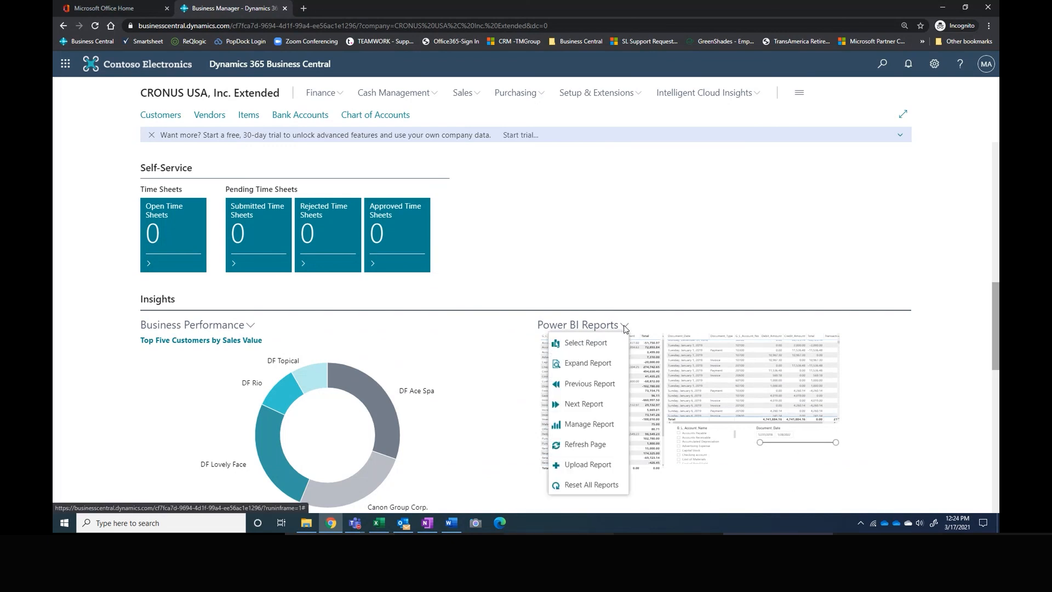
left_click(585, 364)
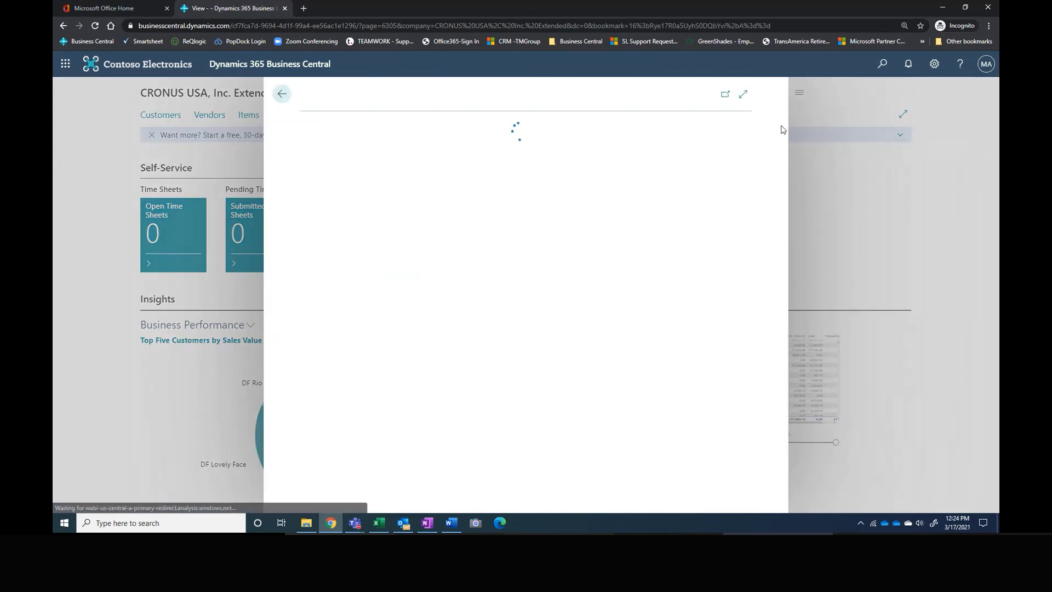
left_click(743, 94)
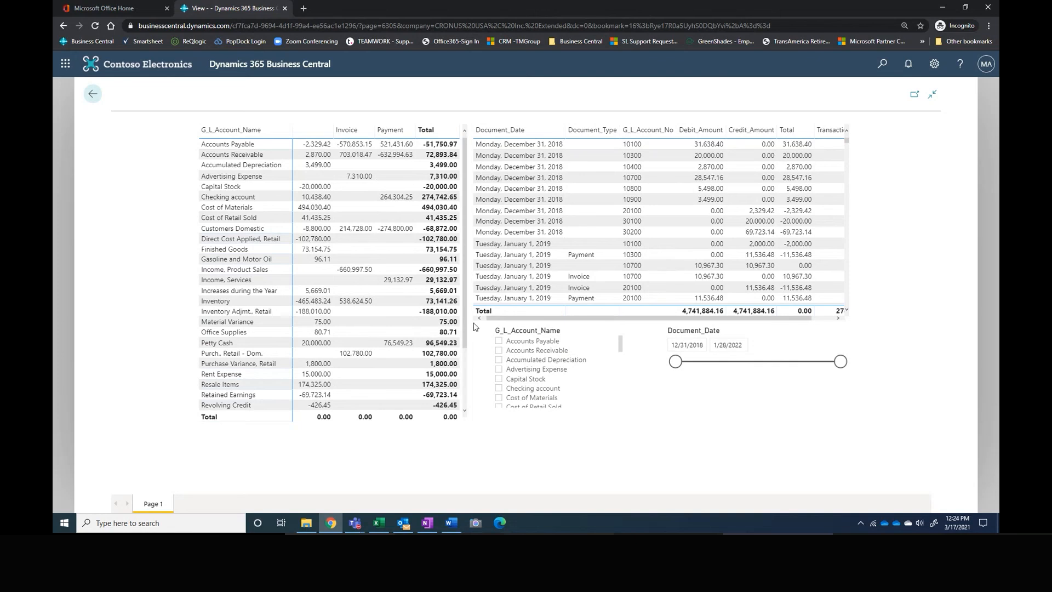
Step: Review the G/L account totals in the report and filter the transaction table by the Rent Expense amount to examine its entries
scroll(457, 404, "down", 3)
scroll(466, 348, "up", 2)
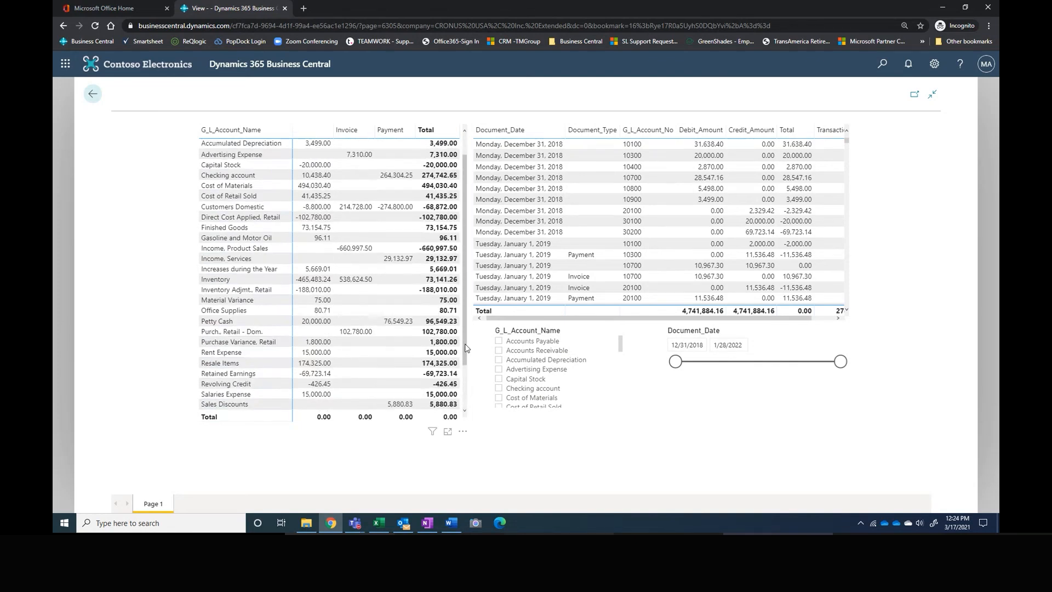
scroll(465, 348, "up", 1)
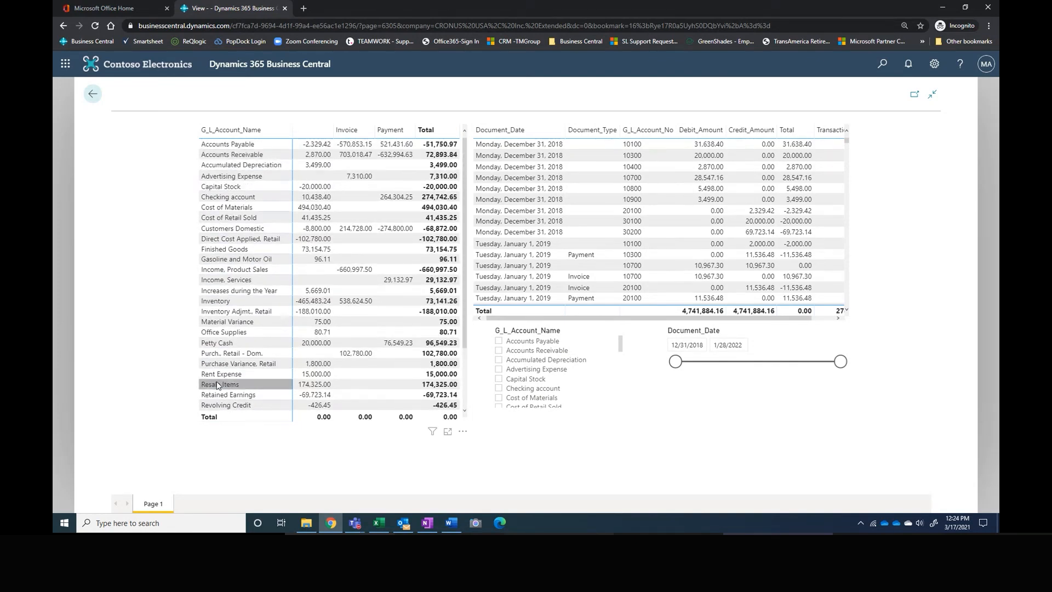
scroll(211, 166, "down", 2)
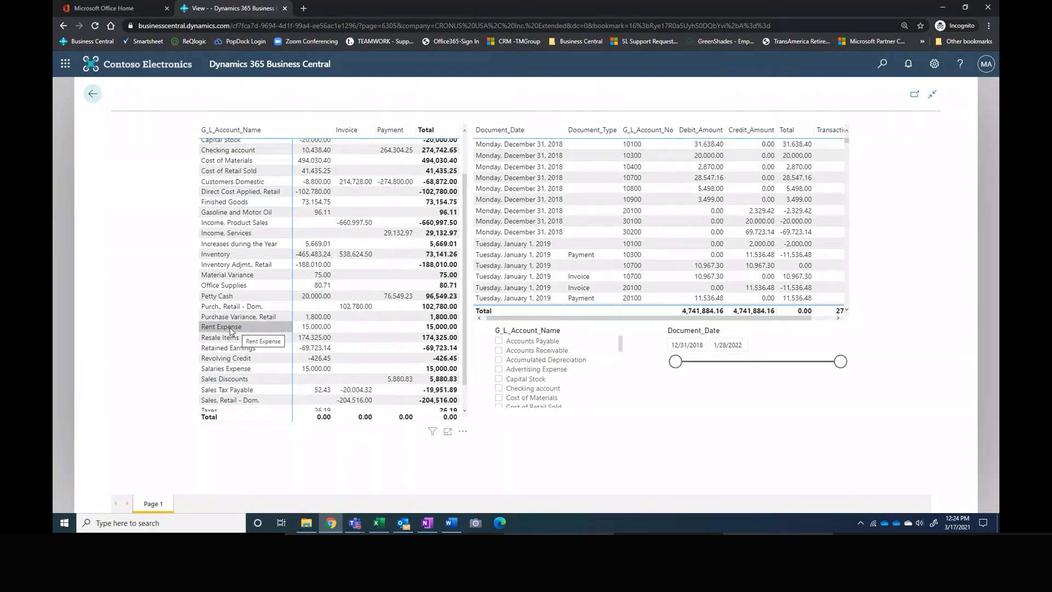
left_click(317, 327)
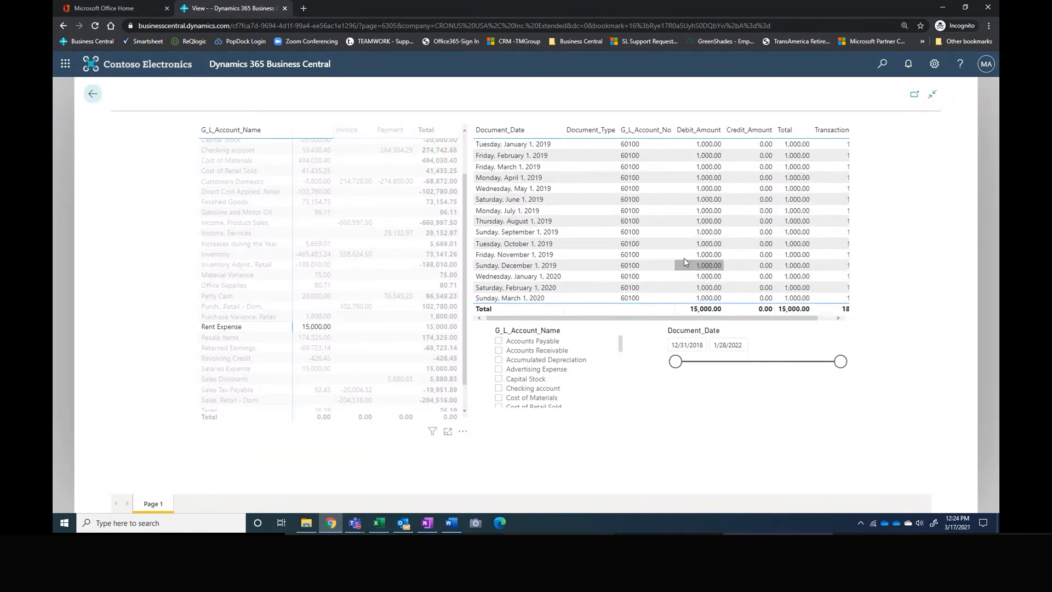
left_click_drag(745, 318, 808, 319)
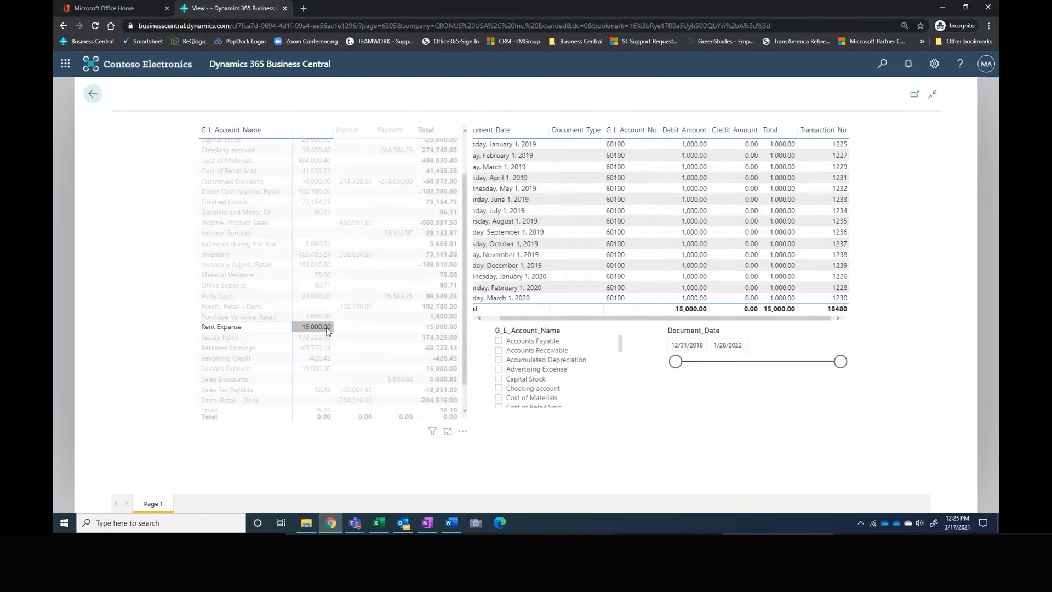
Step: Clear the Rent Expense selection and set the end of the Document_Date range to 4/21/2020
left_click(323, 327)
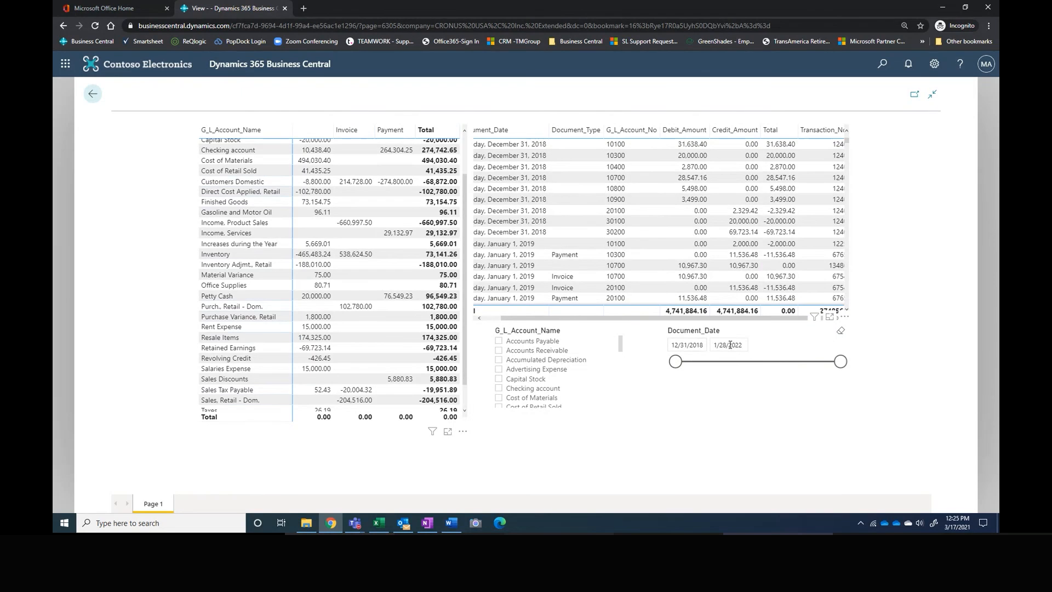
left_click_drag(840, 363, 746, 374)
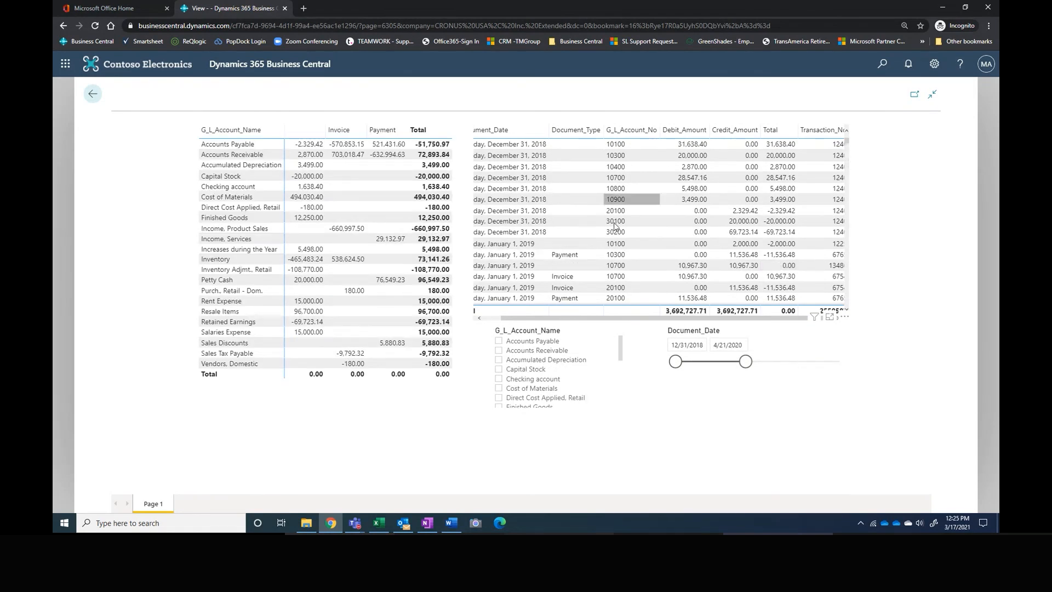
Step: Set the start of the report's Document_Date range to 8/24/2019 and check the date in its calendar
left_click_drag(675, 361, 710, 362)
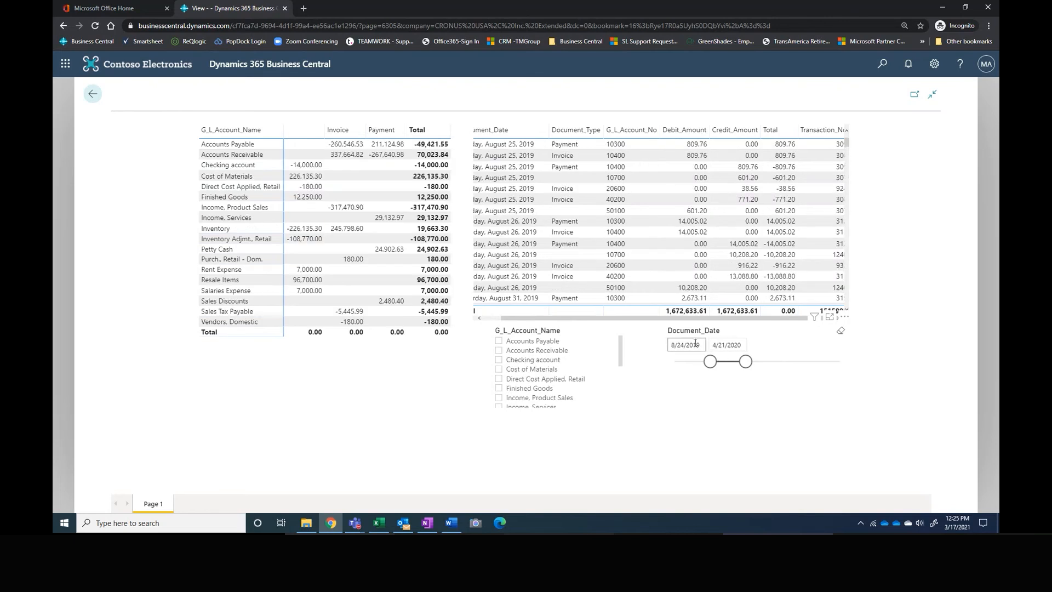
left_click(697, 344)
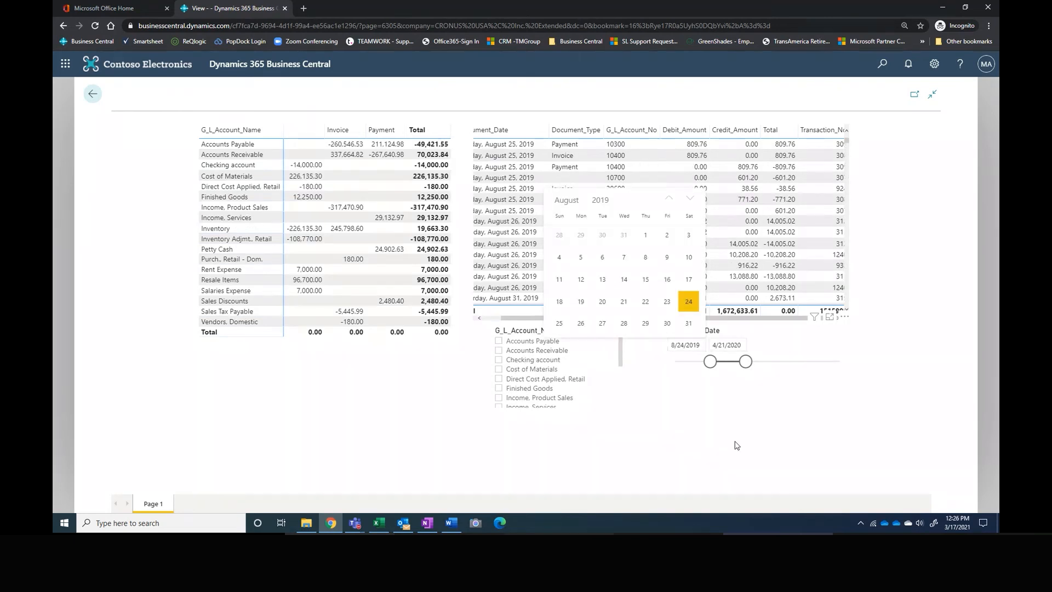
left_click(706, 382)
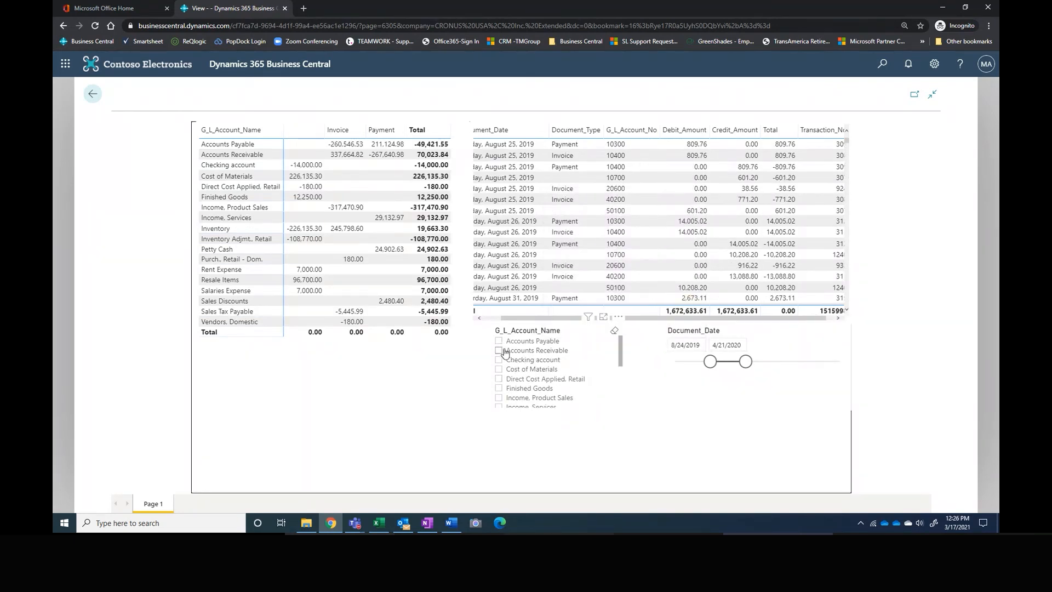
Step: Filter the report by the Rent Expense account and widen the Document_Date range to 12/31/2018 through 1/28/2022
scroll(518, 365, "down", 3)
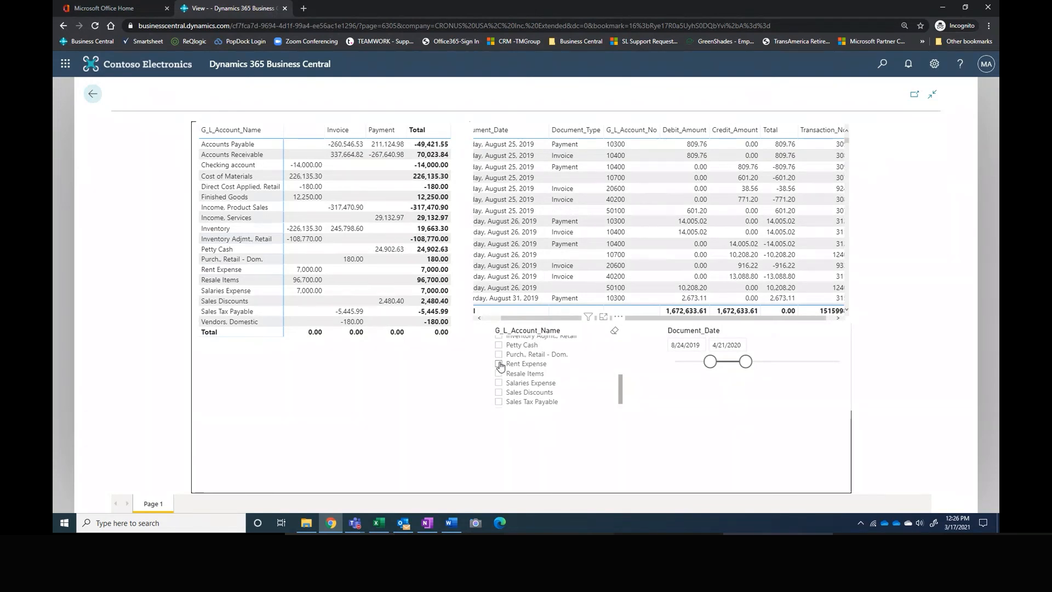
left_click(499, 364)
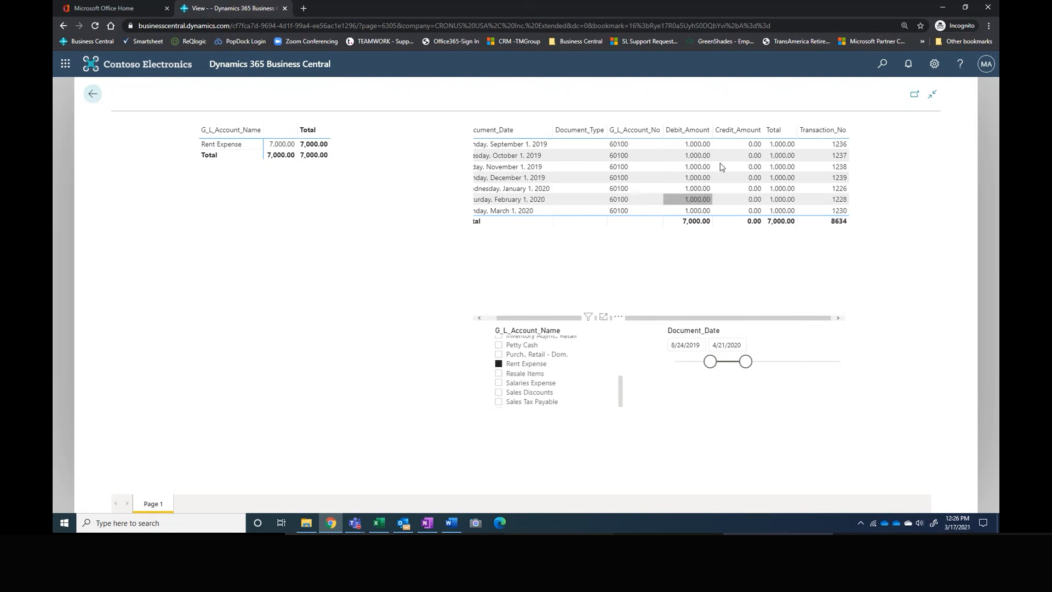
left_click_drag(710, 362, 676, 362)
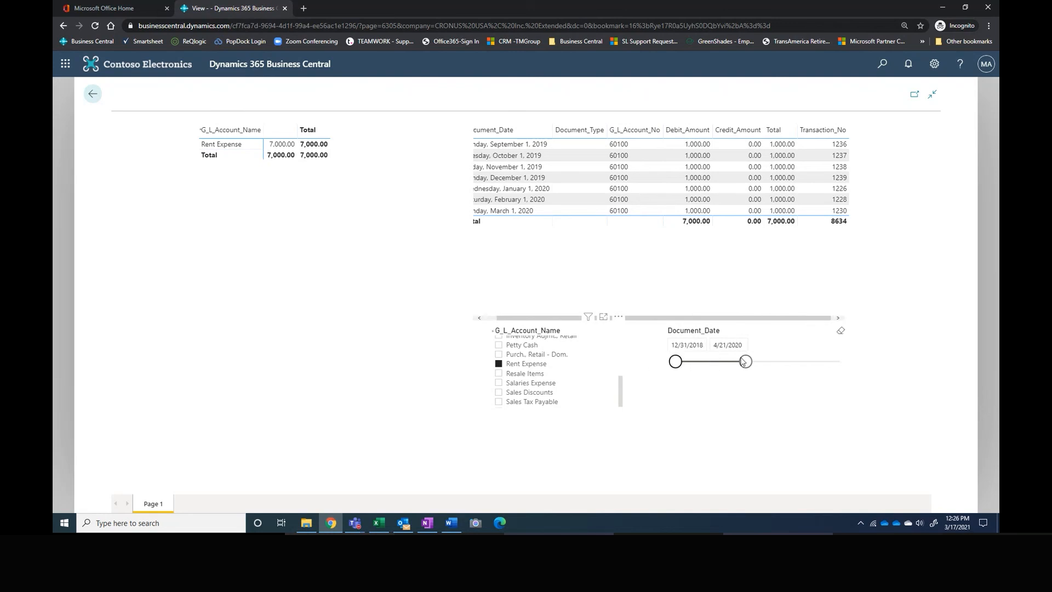
left_click_drag(746, 366, 842, 361)
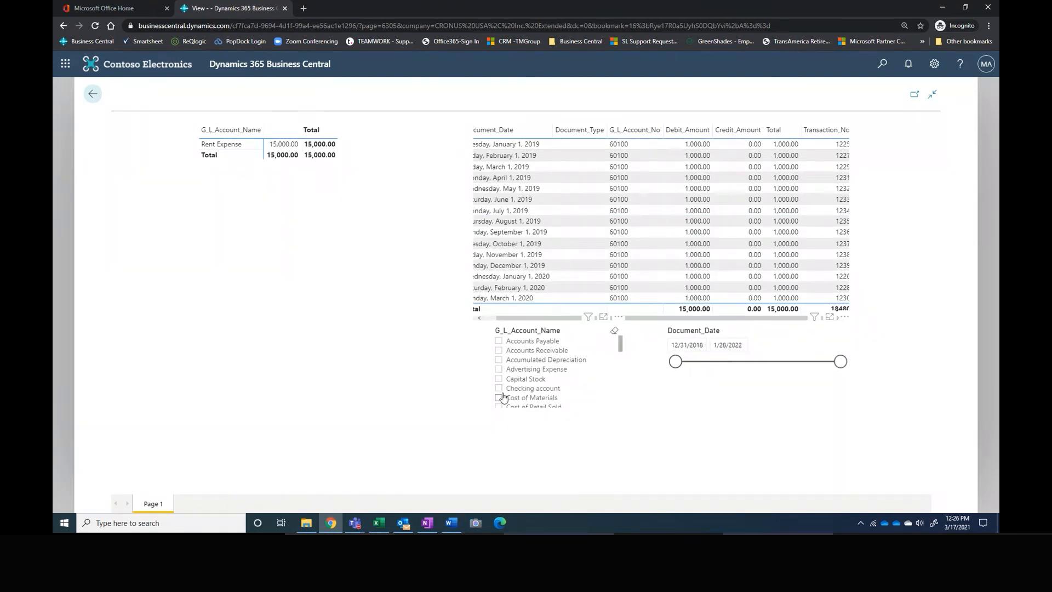
Step: Clear the Rent Expense account filter and return from the enlarged report to the company home page
scroll(503, 366, "down", 5)
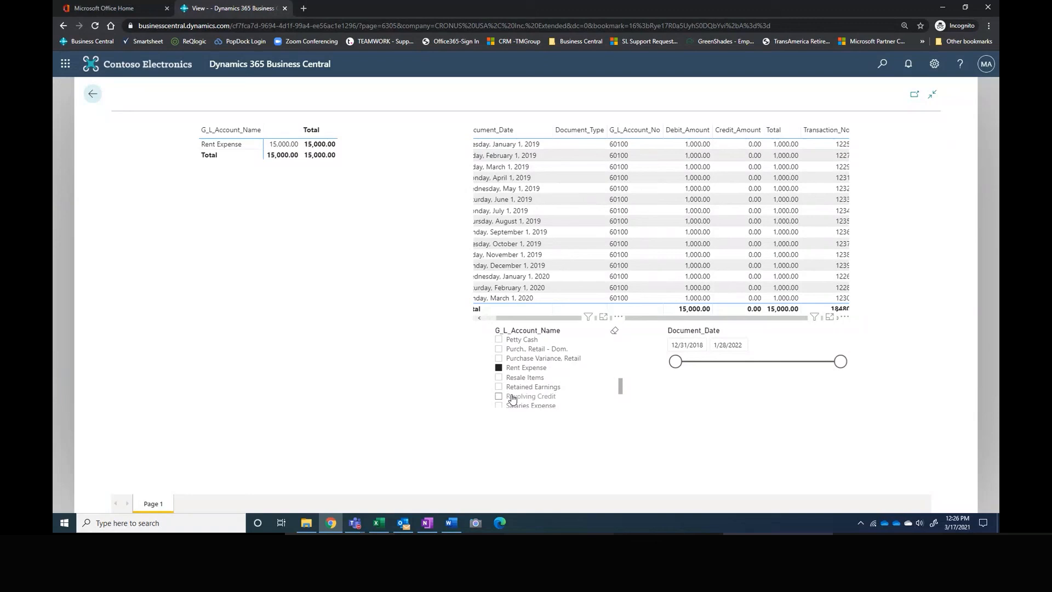
left_click(499, 369)
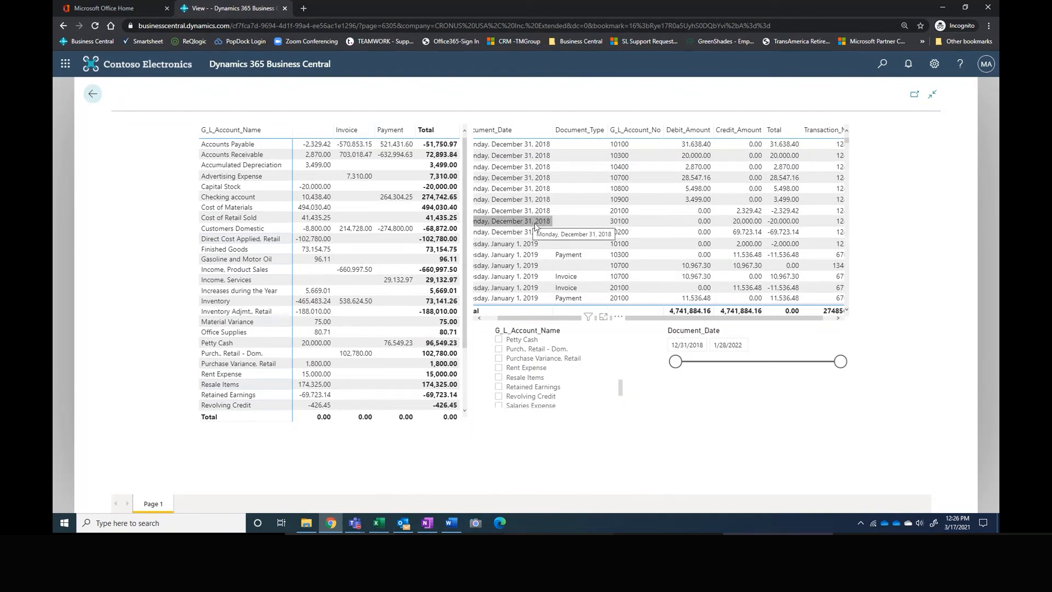
left_click(93, 96)
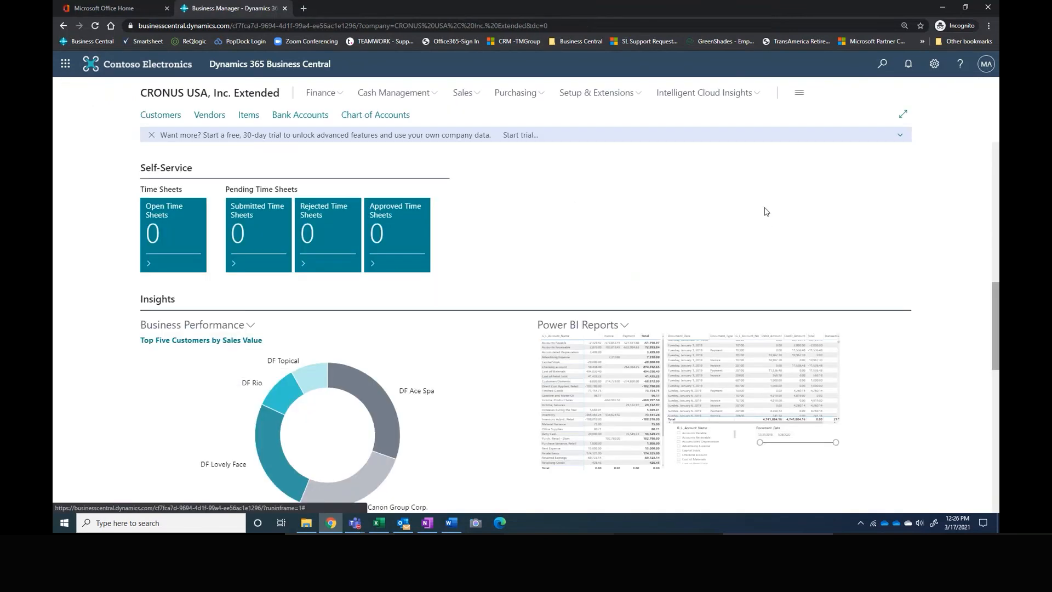